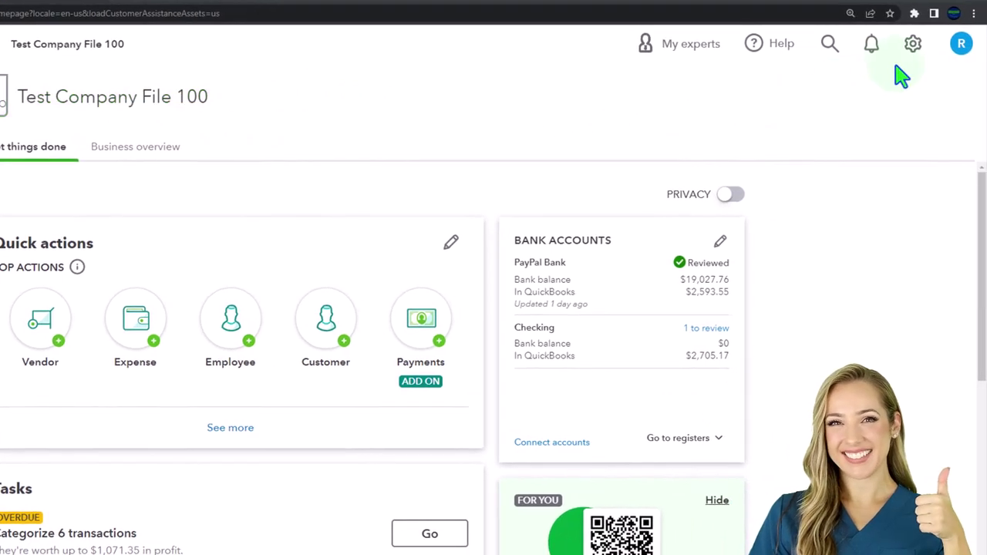
# Check the company settings for the option that switches between Accountant view and Business view.
pyautogui.click(913, 48)
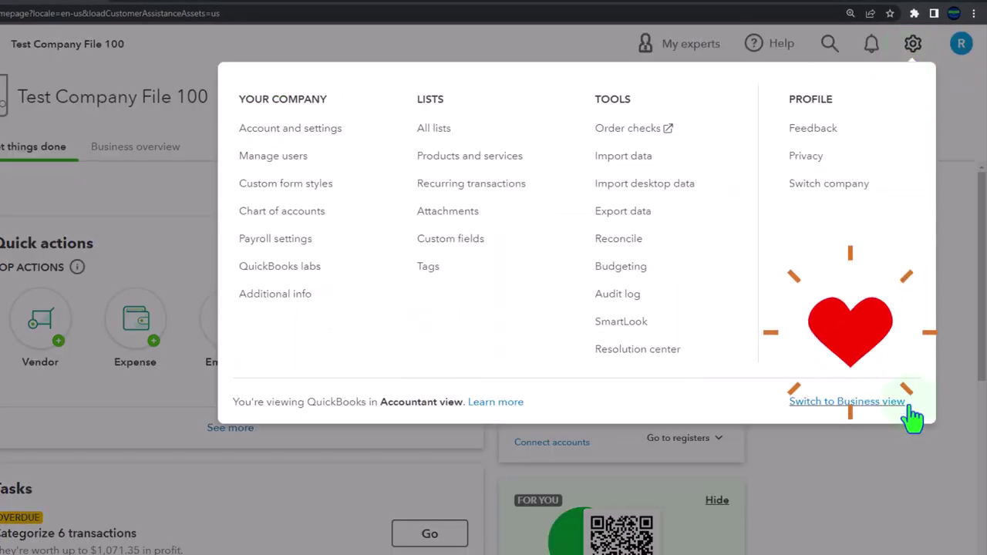
pyautogui.click(907, 407)
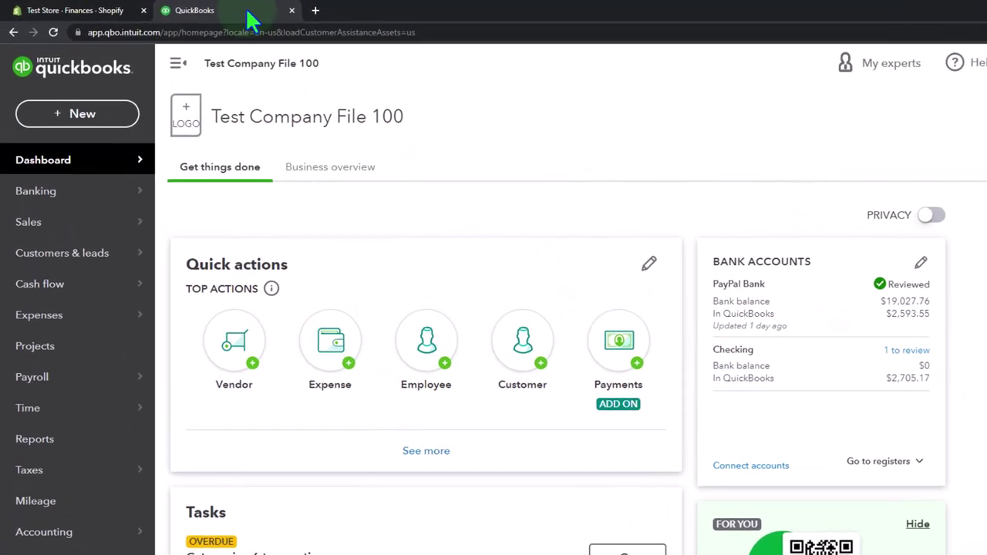
# Duplicate the QuickBooks dashboard browser tab twice so that reports can be opened alongside it.
pyautogui.rightClick(267, 9)
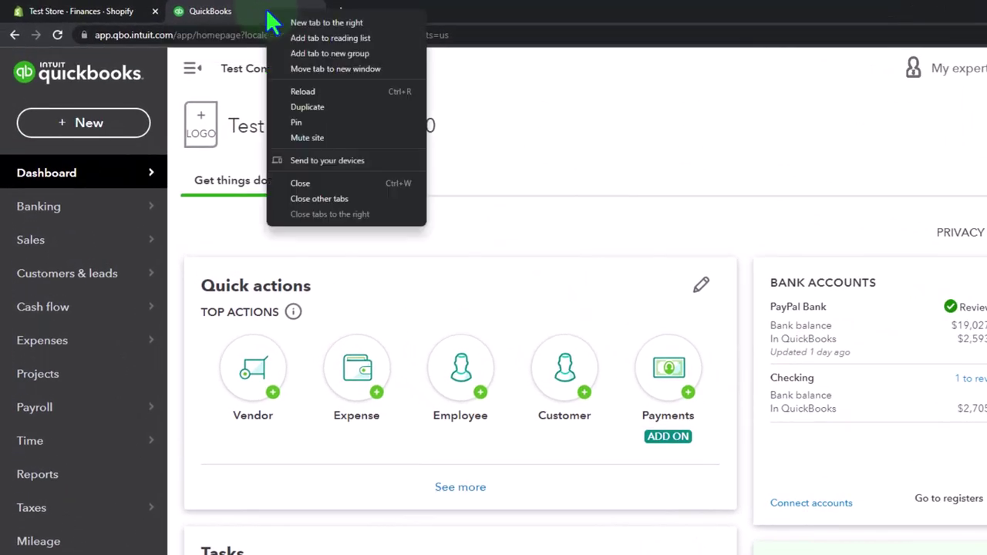
pyautogui.click(334, 112)
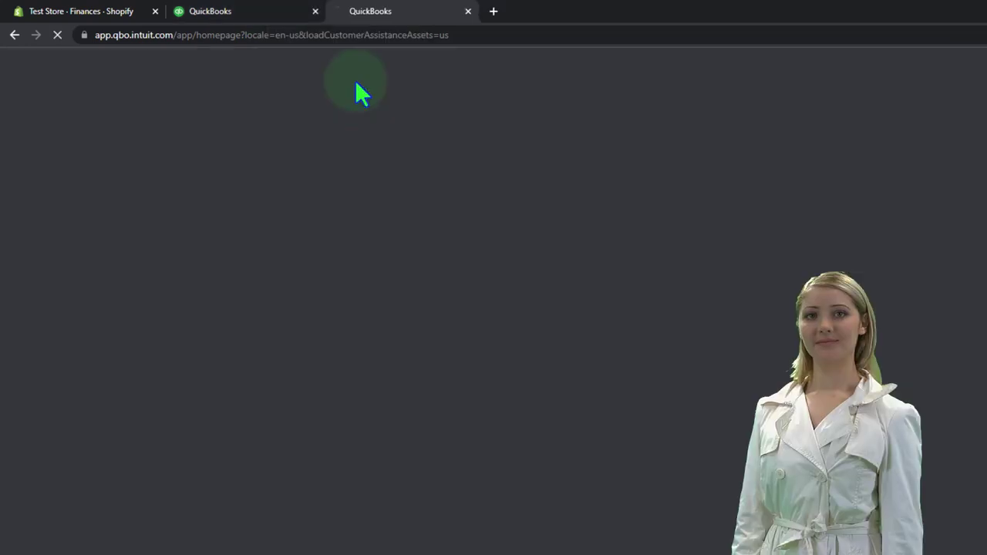
pyautogui.rightClick(382, 13)
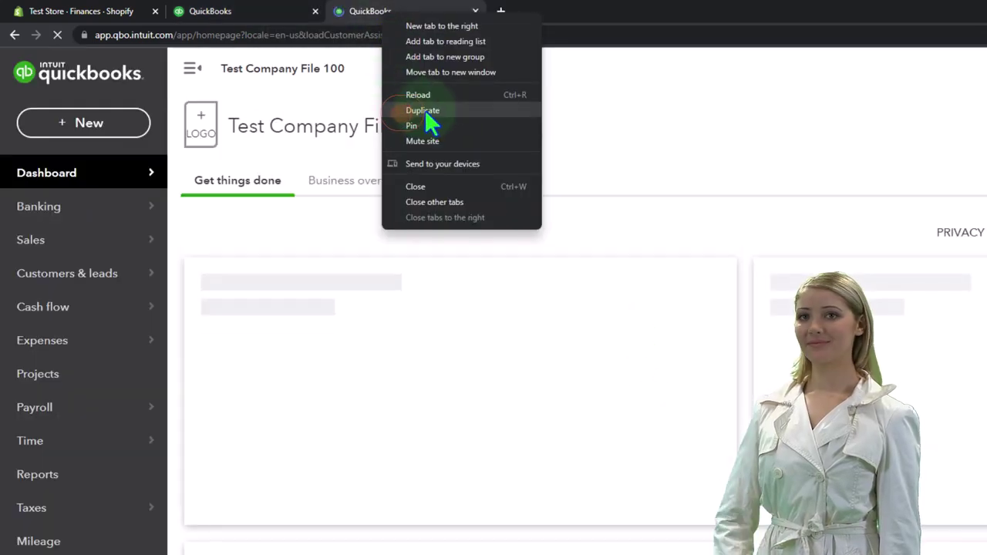
pyautogui.click(425, 112)
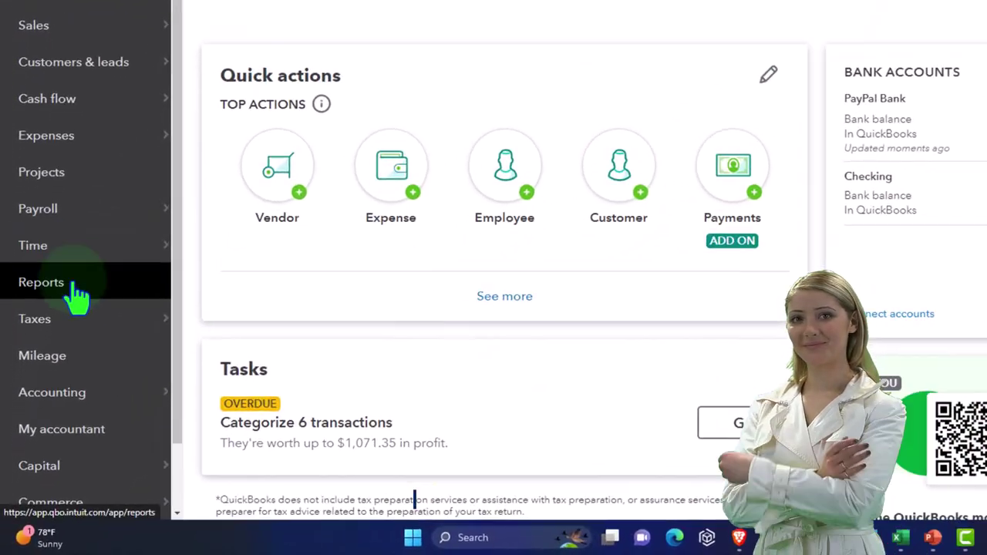
# Open the Balance Sheet report in the first duplicated tab and the Profit and Loss report in the second, collapsing its navigation.
pyautogui.click(47, 369)
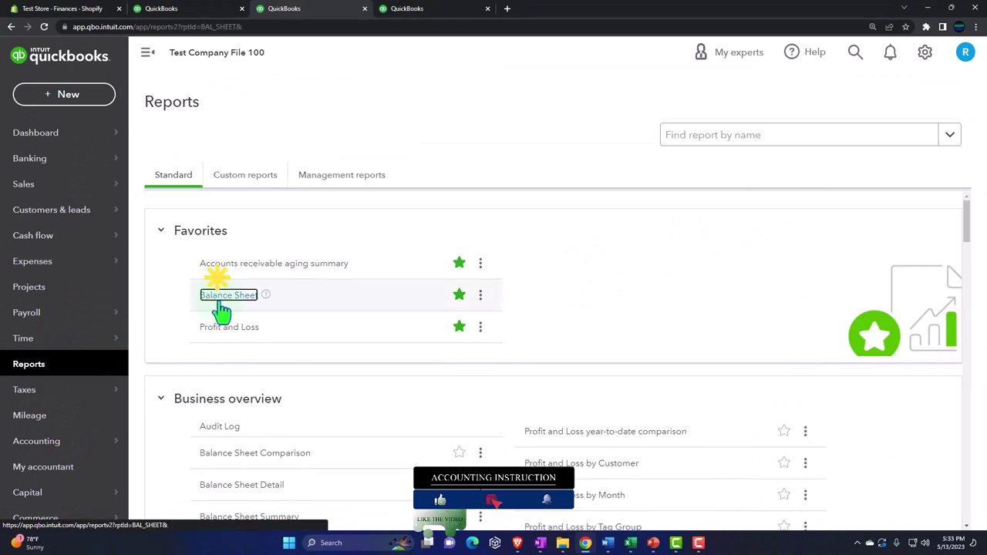
pyautogui.click(224, 299)
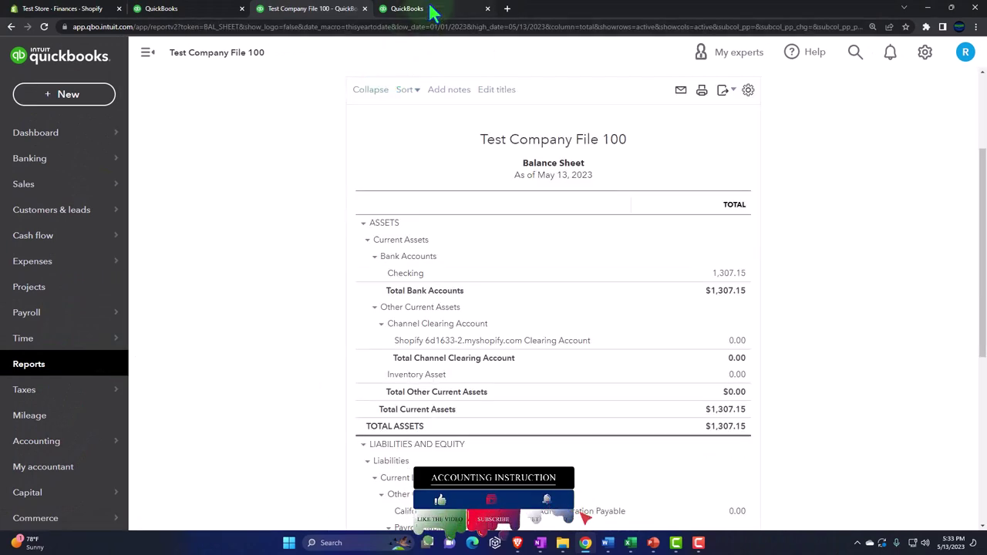
pyautogui.click(432, 9)
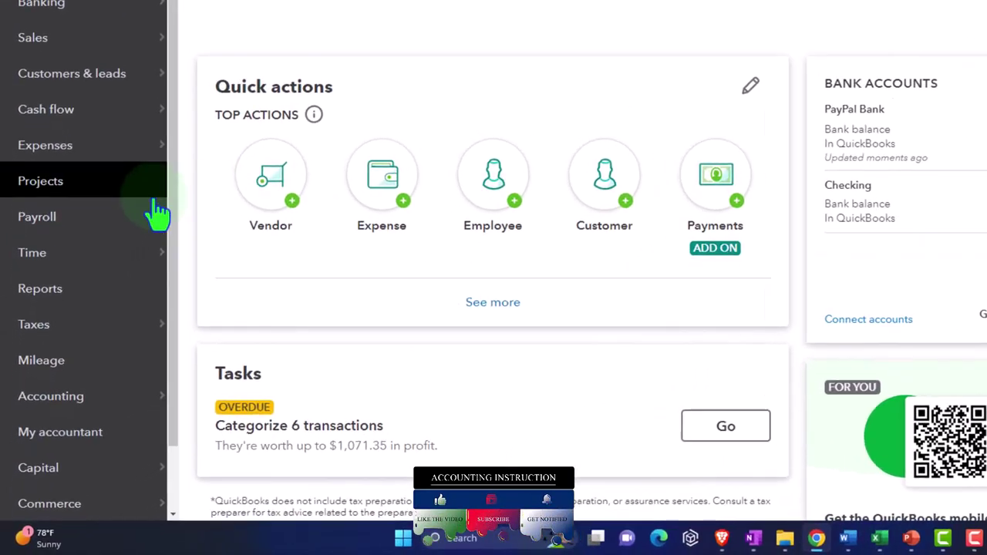
pyautogui.click(70, 295)
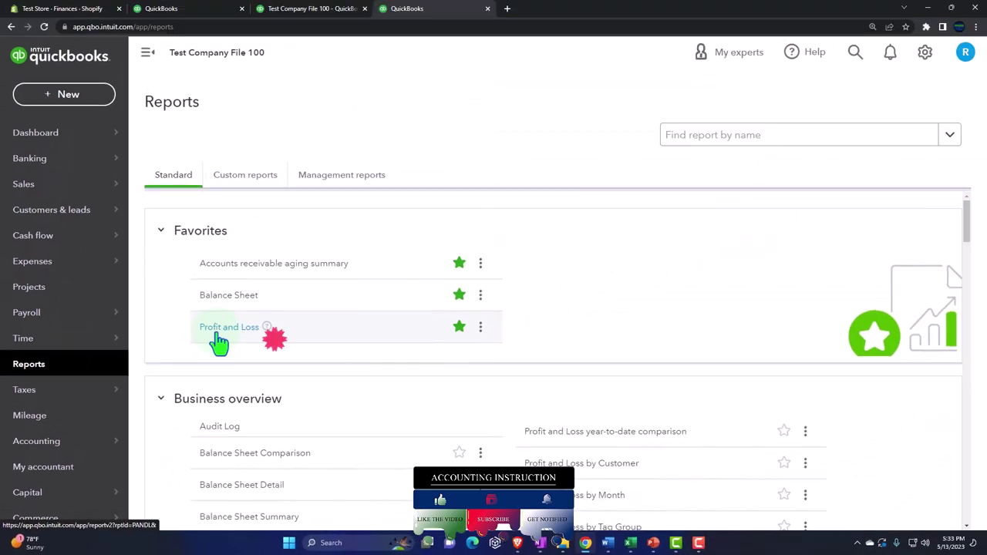
pyautogui.click(219, 336)
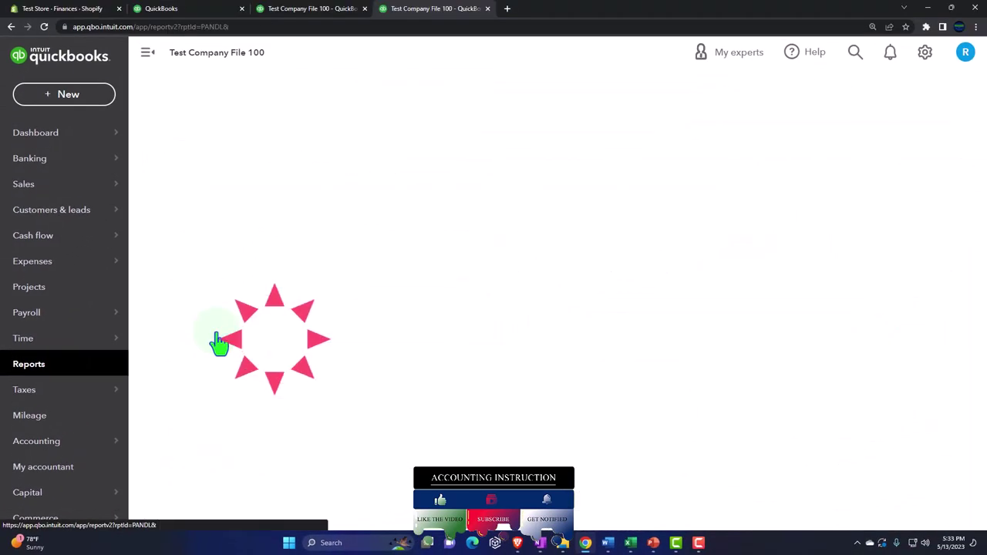
pyautogui.click(147, 63)
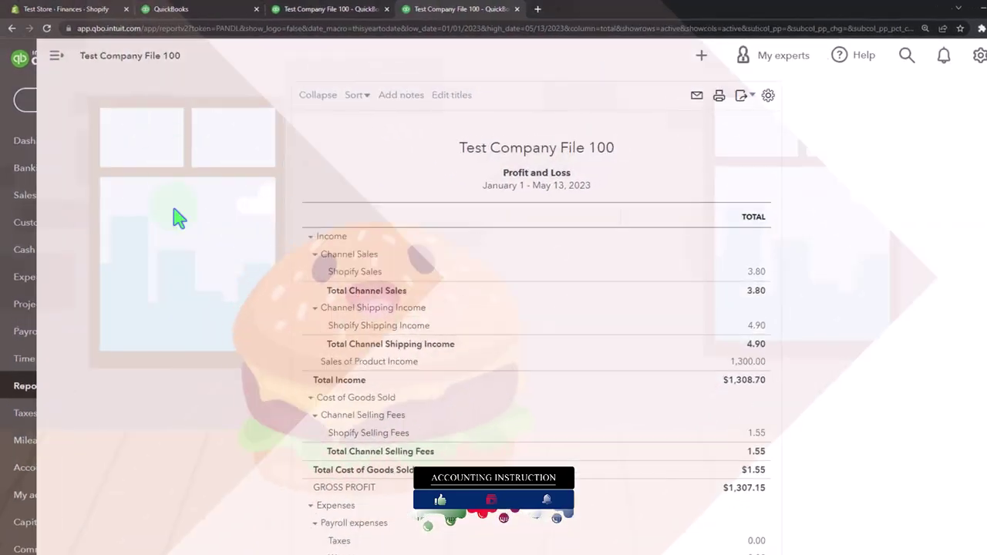
# Run the Profit and Loss report for 04/01/2025 to 05/31/2025 with columns displayed by months.
pyautogui.scroll(3, 169, 165)
pyautogui.moveTo(217, 153); pyautogui.dragTo(151, 146)
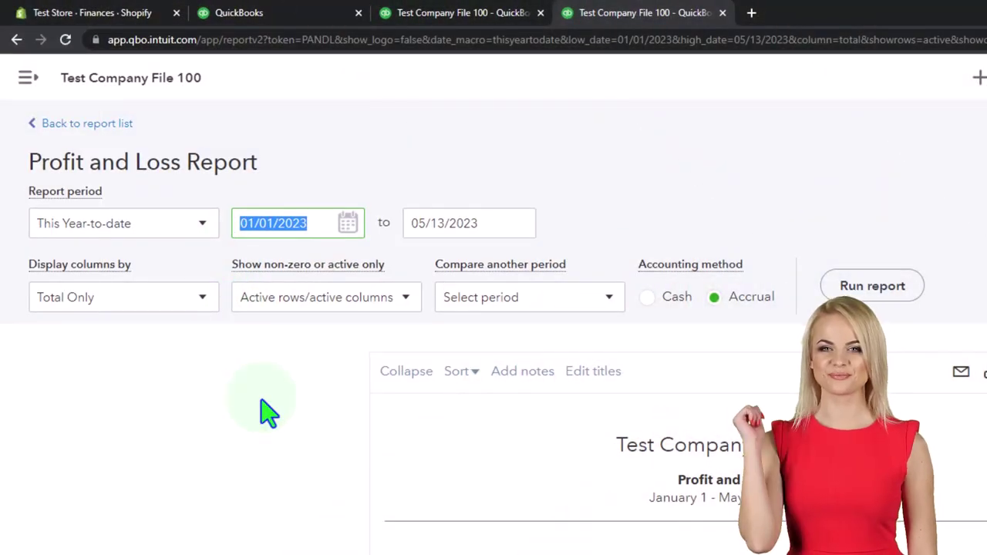
pyautogui.write('0401')
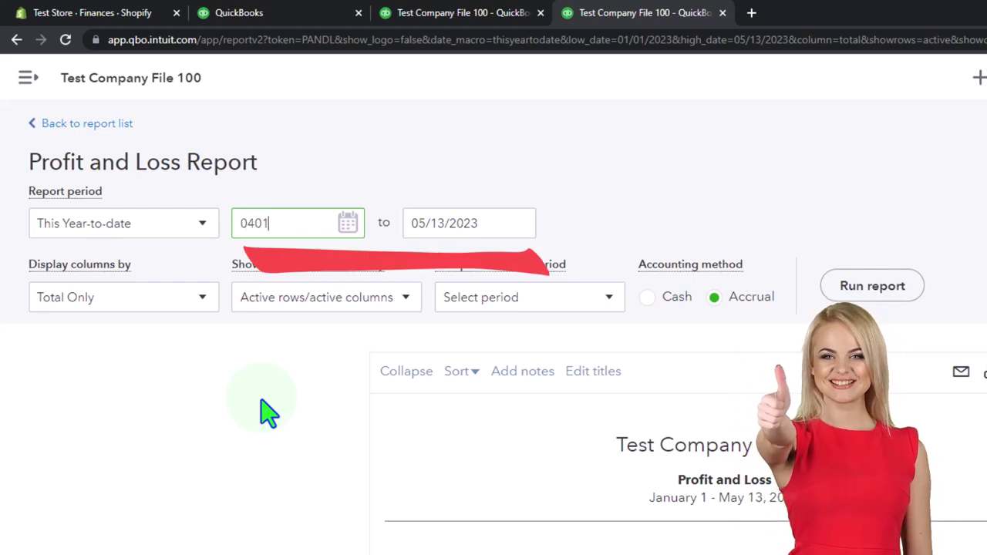
pyautogui.write('23')
pyautogui.press('Tab')
pyautogui.write('0')
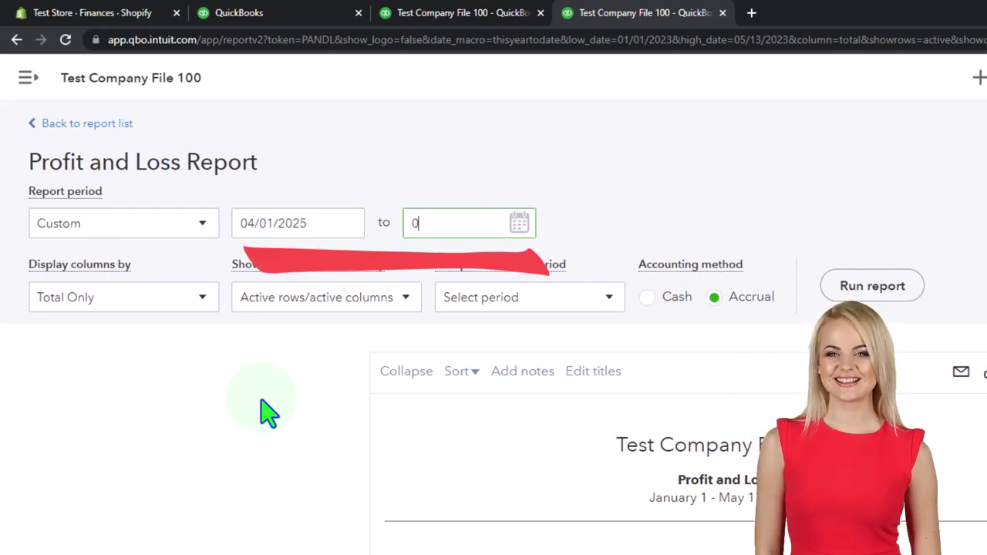
pyautogui.write('5312')
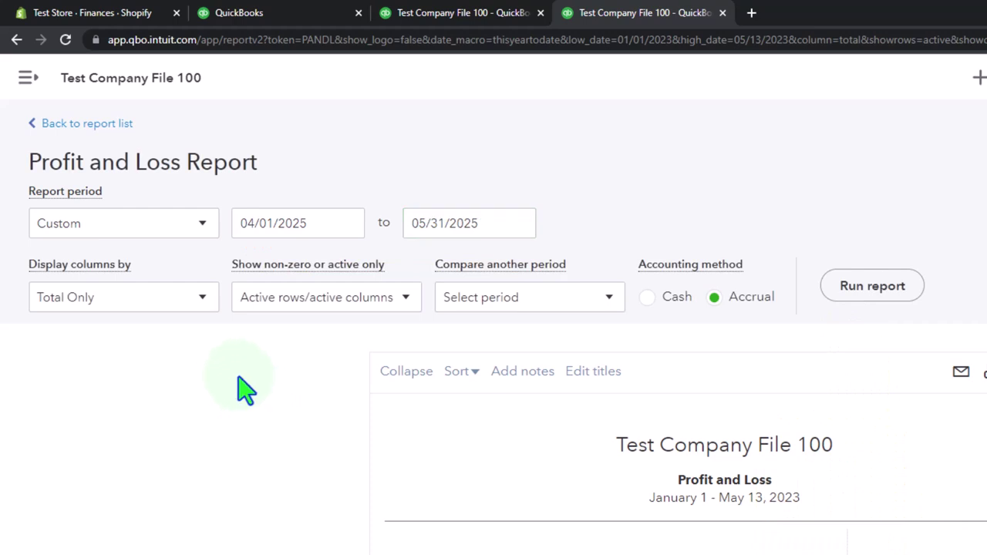
pyautogui.click(202, 297)
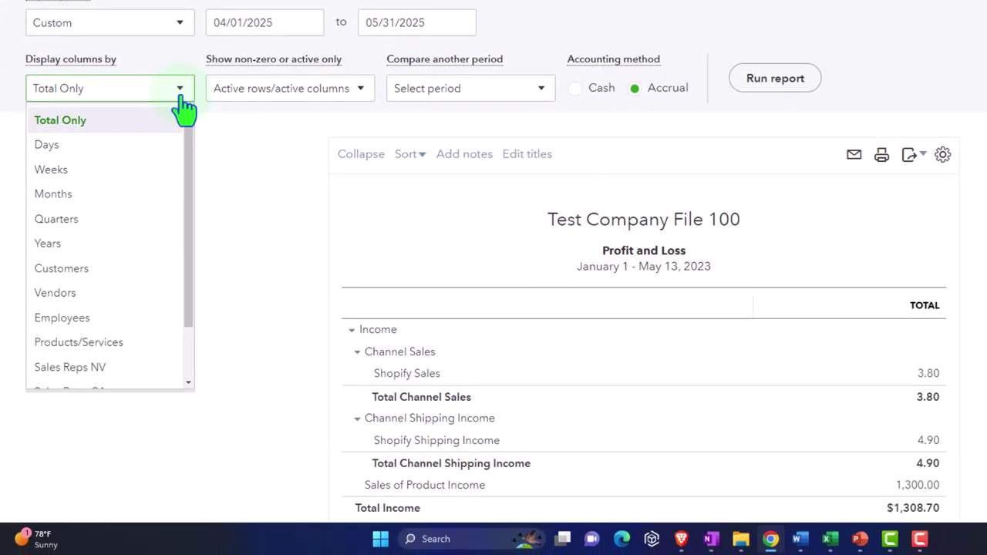
pyautogui.click(111, 194)
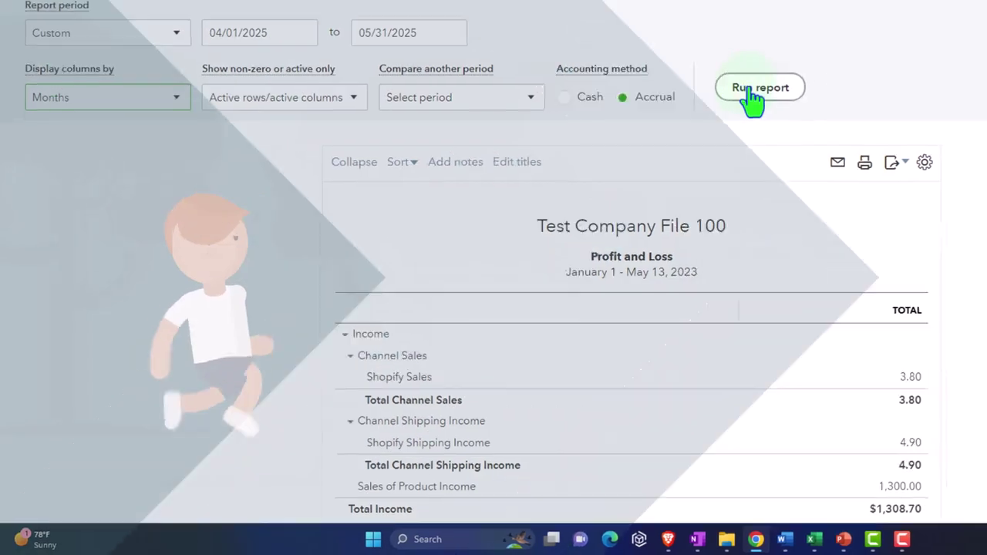
pyautogui.click(759, 79)
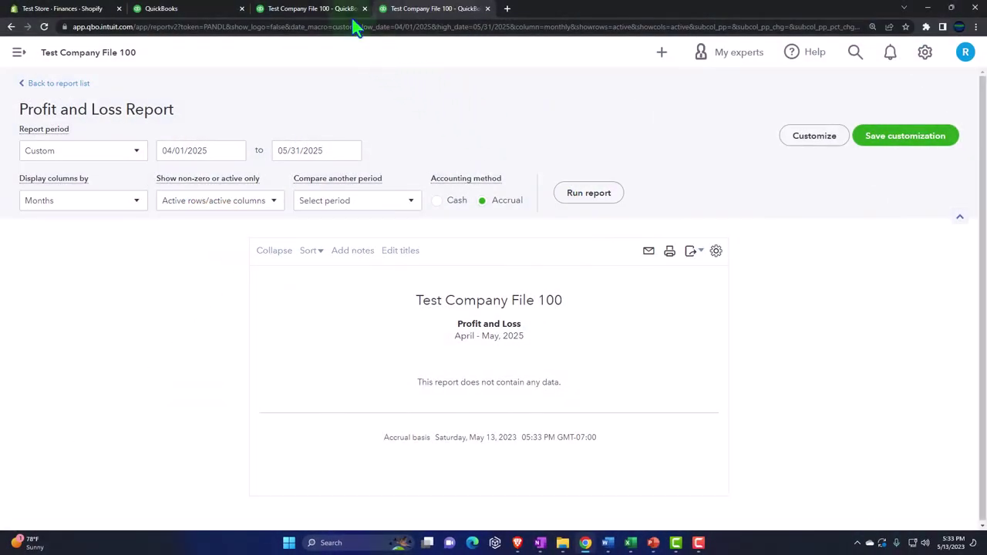
# Run the Balance Sheet report for 04/01/2025 to 05/31/2025 with columns displayed by months.
pyautogui.click(338, 12)
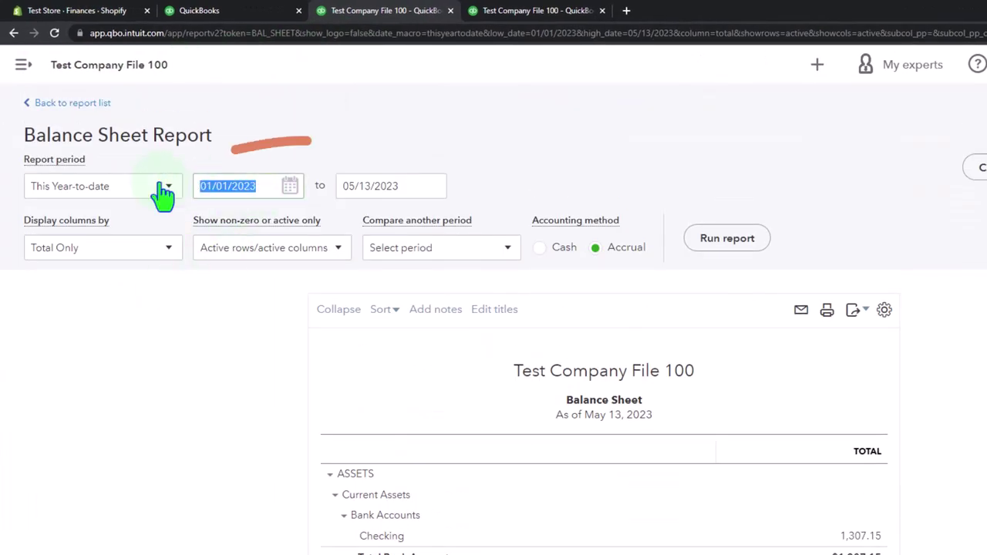
pyautogui.write('040125')
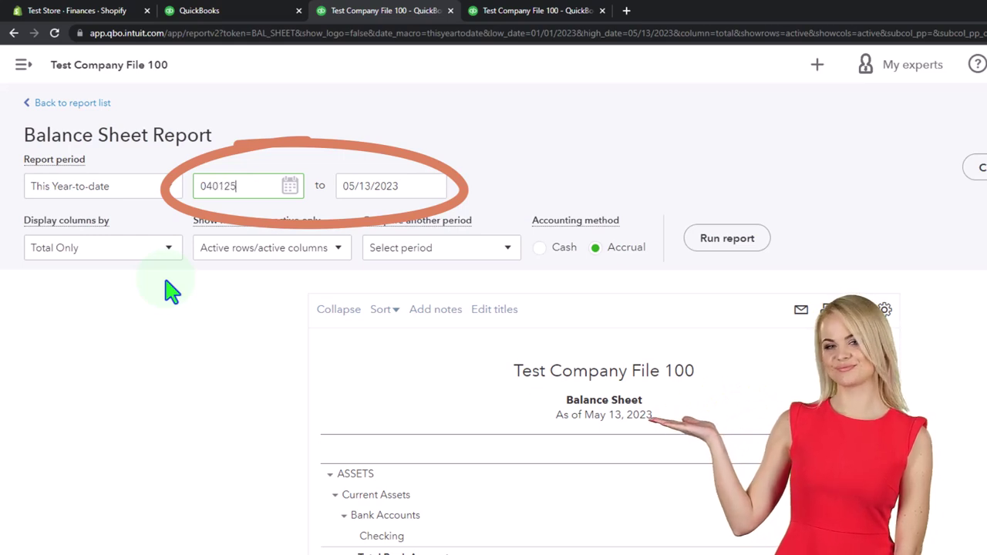
pyautogui.write('053125')
pyautogui.press('Tab')
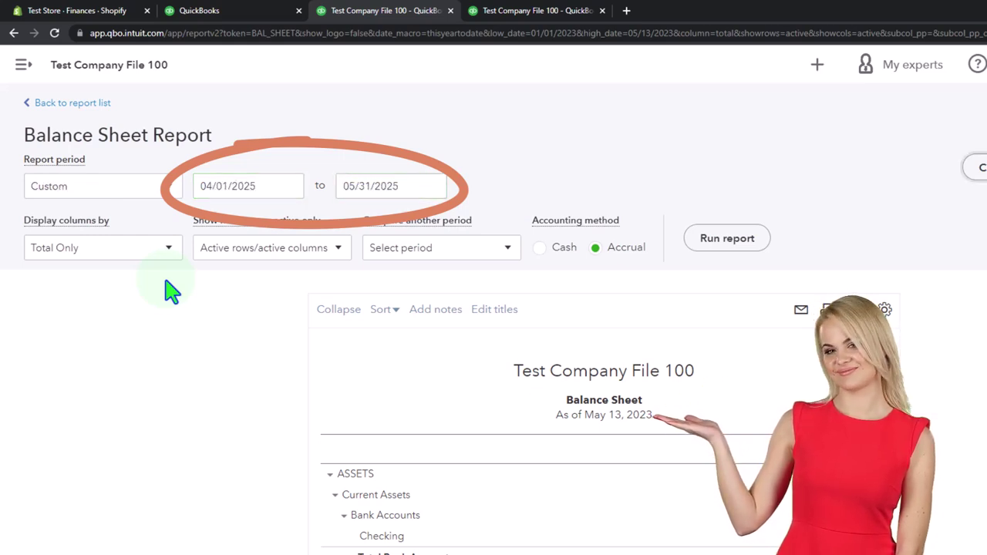
pyautogui.click(170, 250)
pyautogui.click(125, 348)
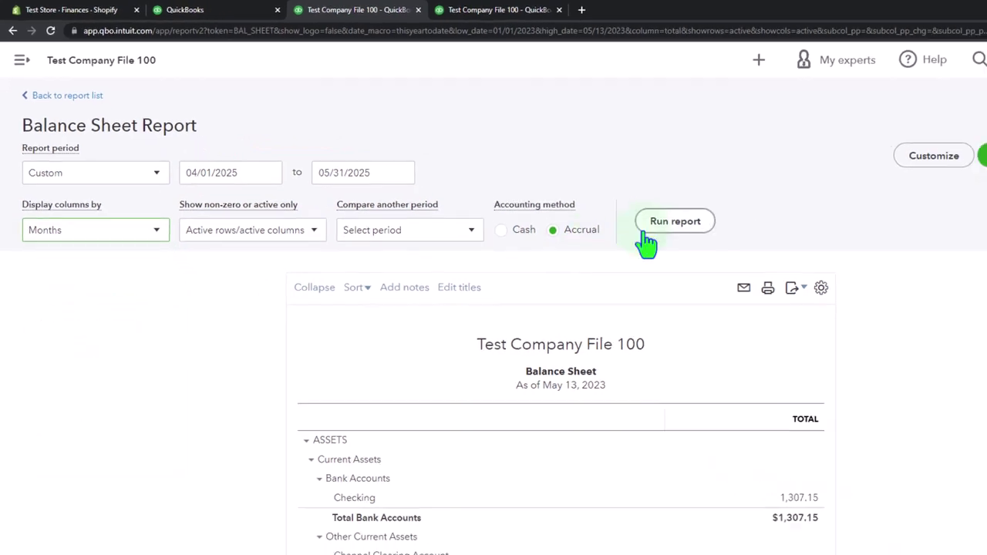
pyautogui.click(727, 239)
pyautogui.scroll(-2, 571, 208)
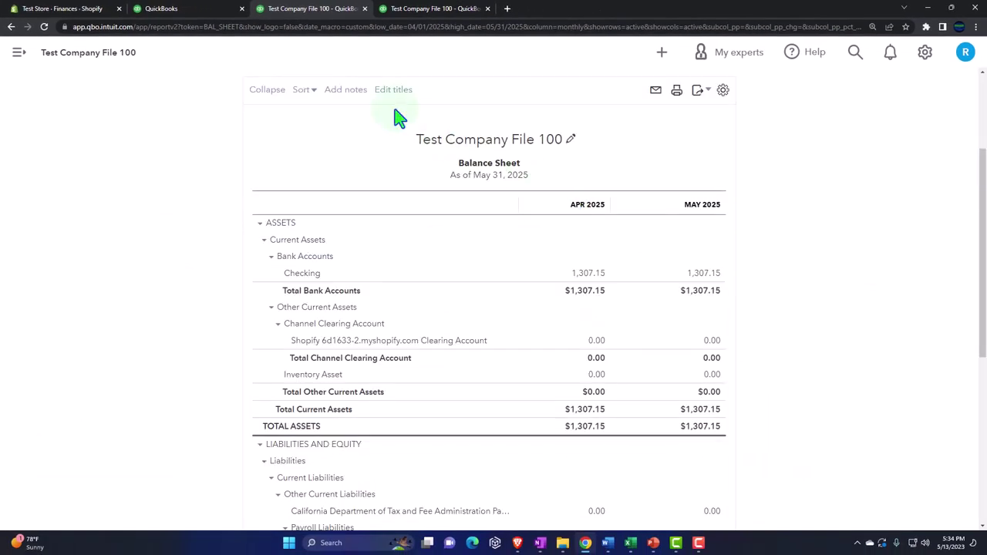
# Switch to the Shopify admin and review the store's product list.
pyautogui.click(206, 10)
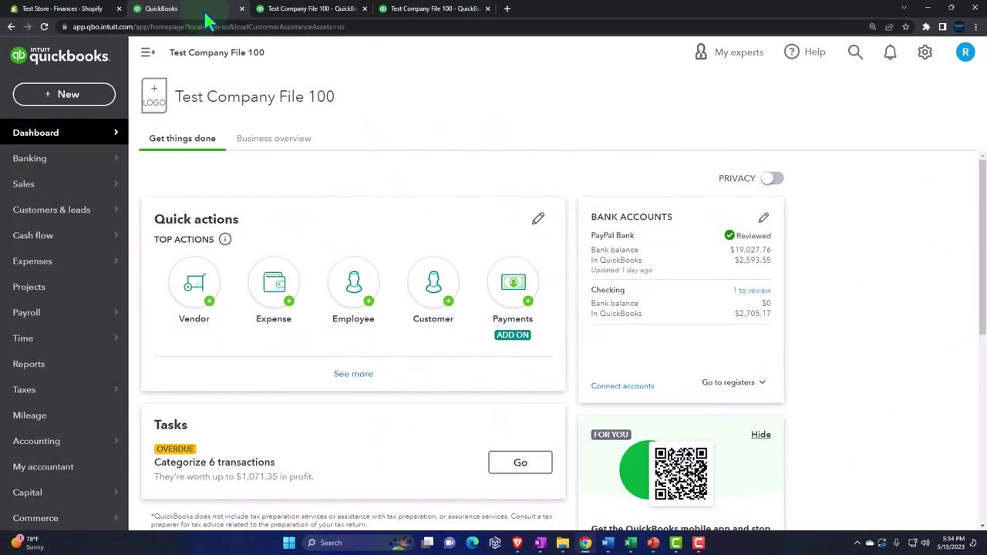
pyautogui.click(70, 8)
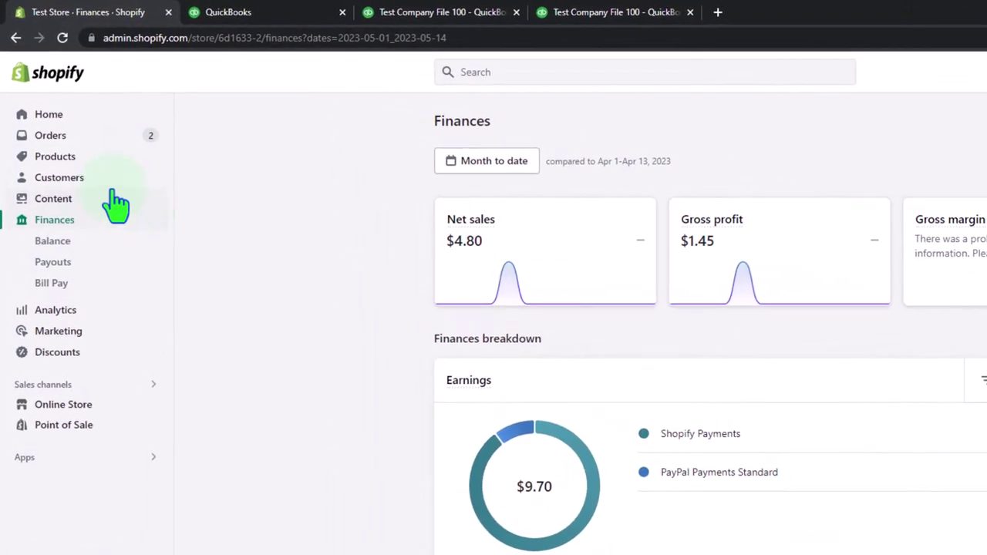
pyautogui.click(68, 162)
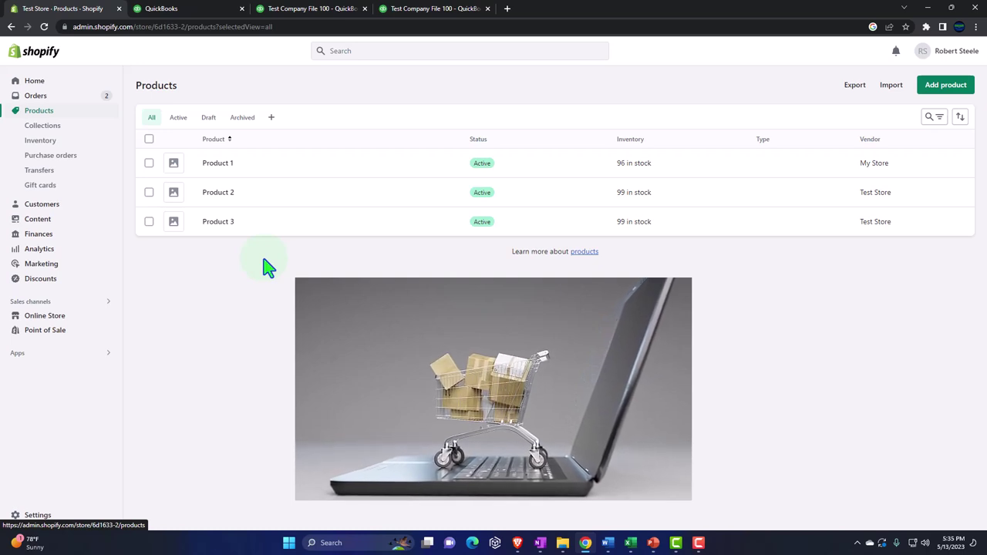
pyautogui.click(654, 258)
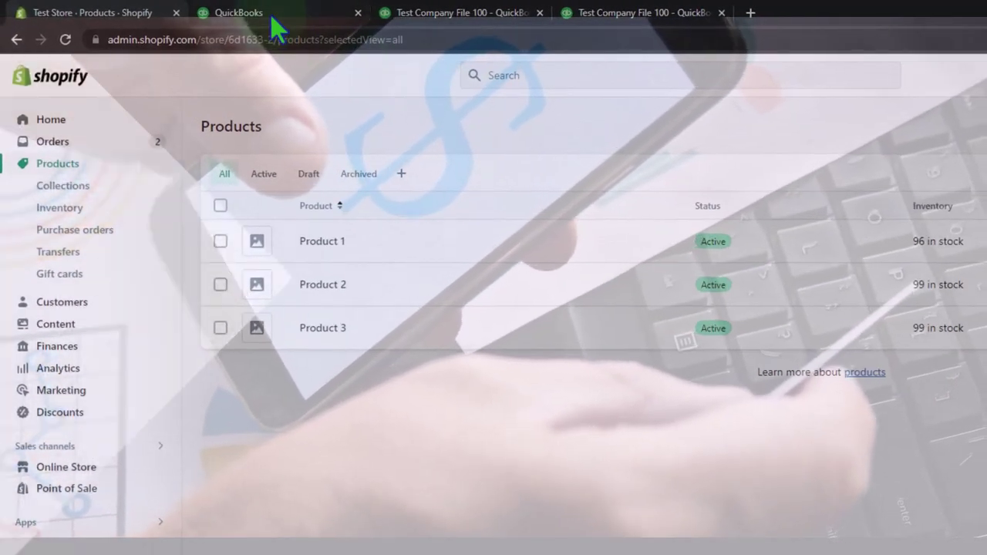
# Return to the QuickBooks dashboard tab and view the bank transactions of the Checking account.
pyautogui.click(275, 19)
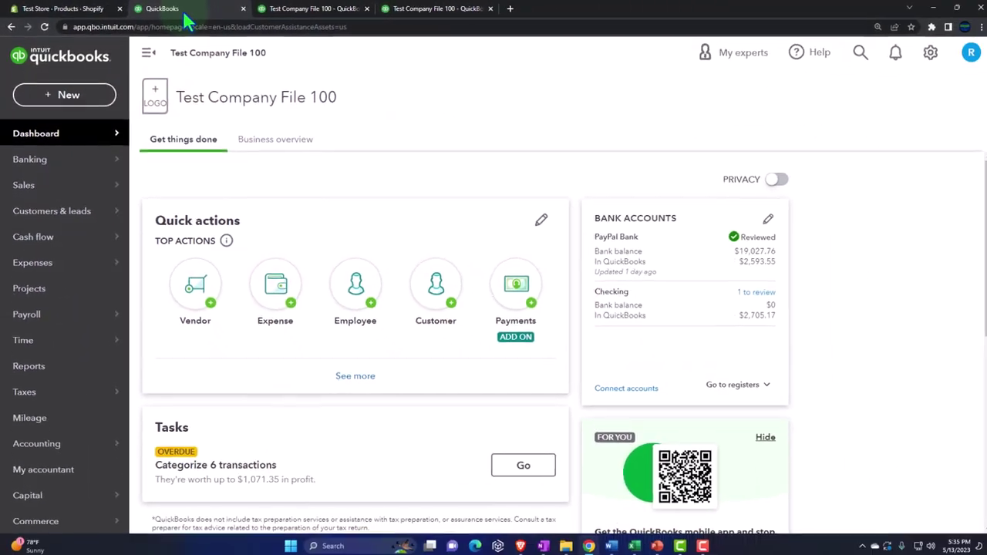
pyautogui.moveTo(68, 169)
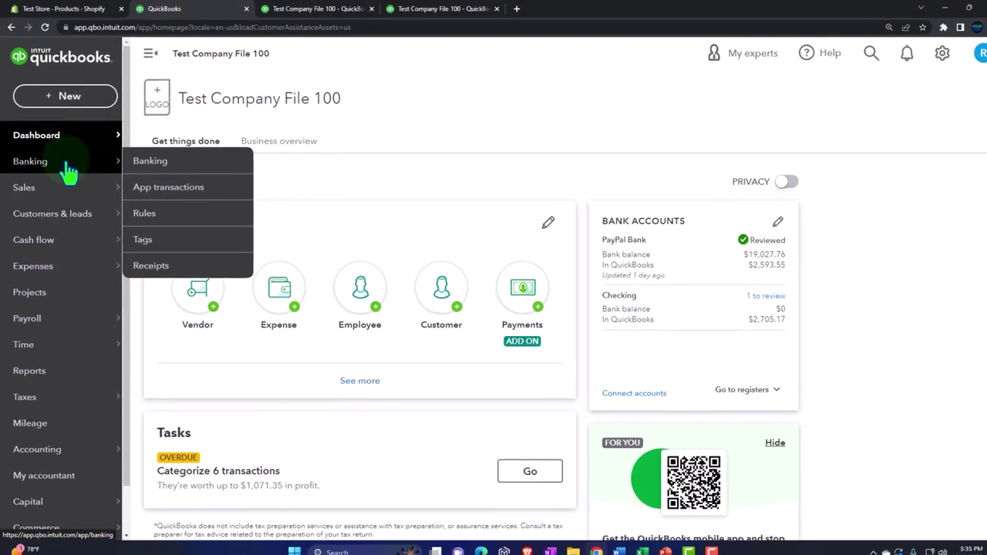
pyautogui.click(83, 208)
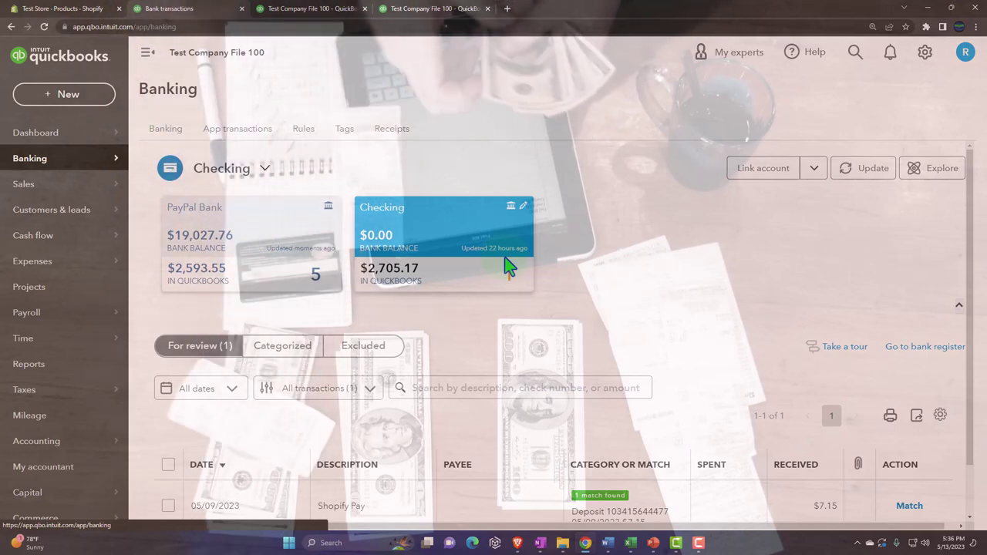
pyautogui.click(501, 279)
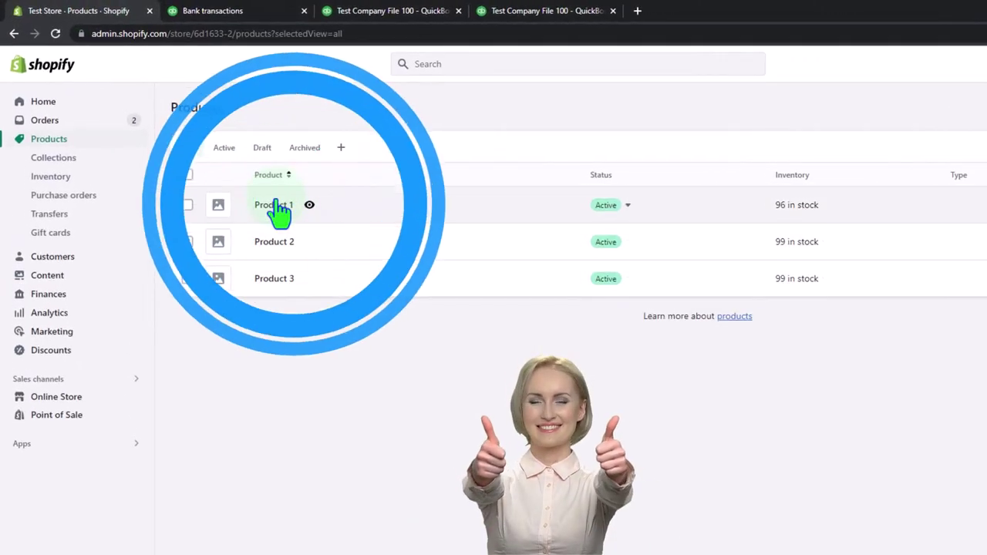
# Return to the QuickBooks bank transactions tab and open a blank Expense form.
pyautogui.click(224, 12)
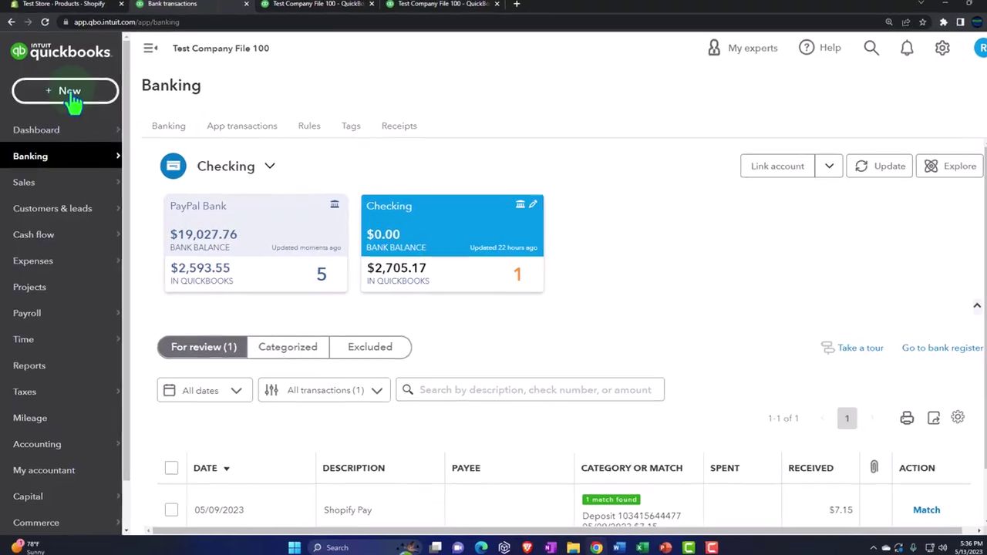
pyautogui.click(77, 97)
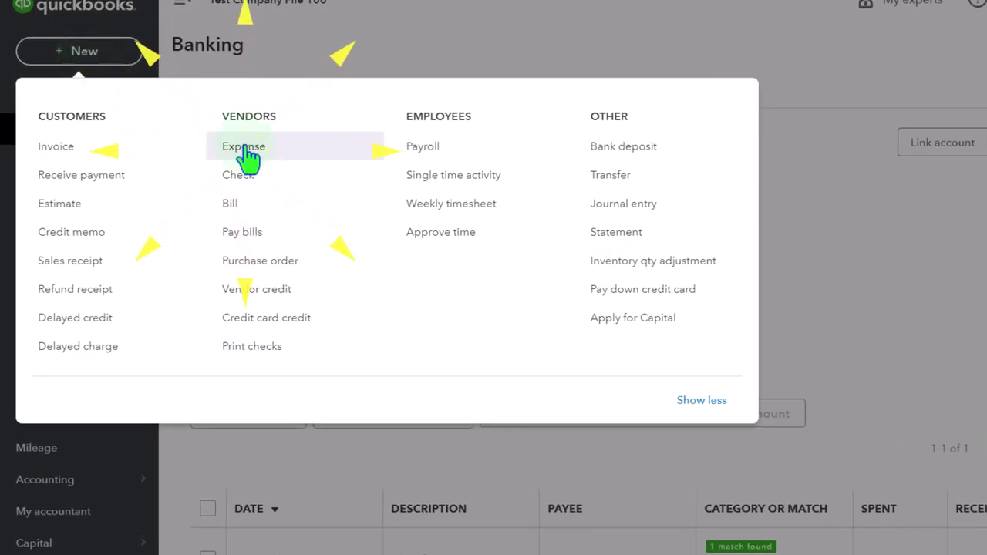
pyautogui.click(245, 148)
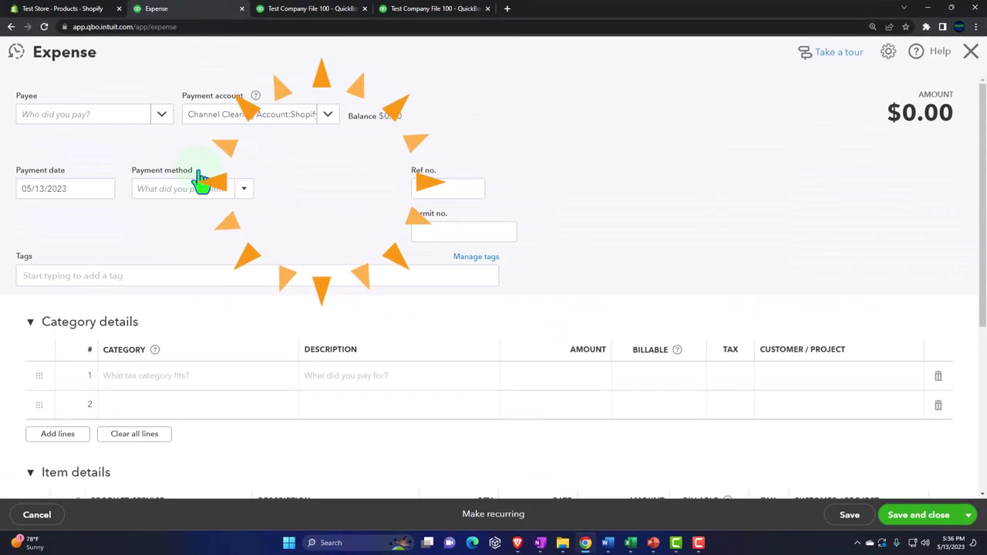
# Set the expense's payee to Vendor 1, payment account to Checking and payment date to 04/01/2025.
pyautogui.click(116, 119)
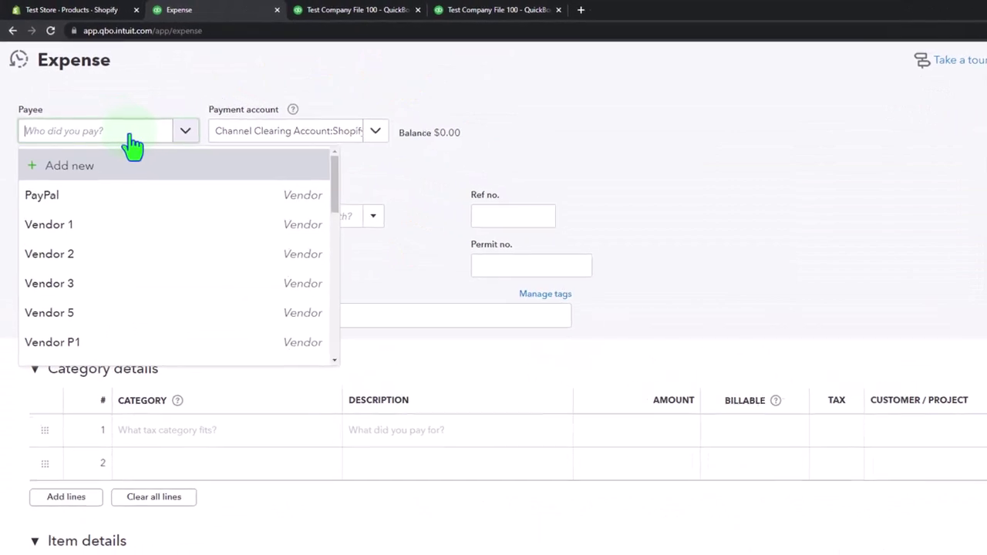
pyautogui.click(87, 194)
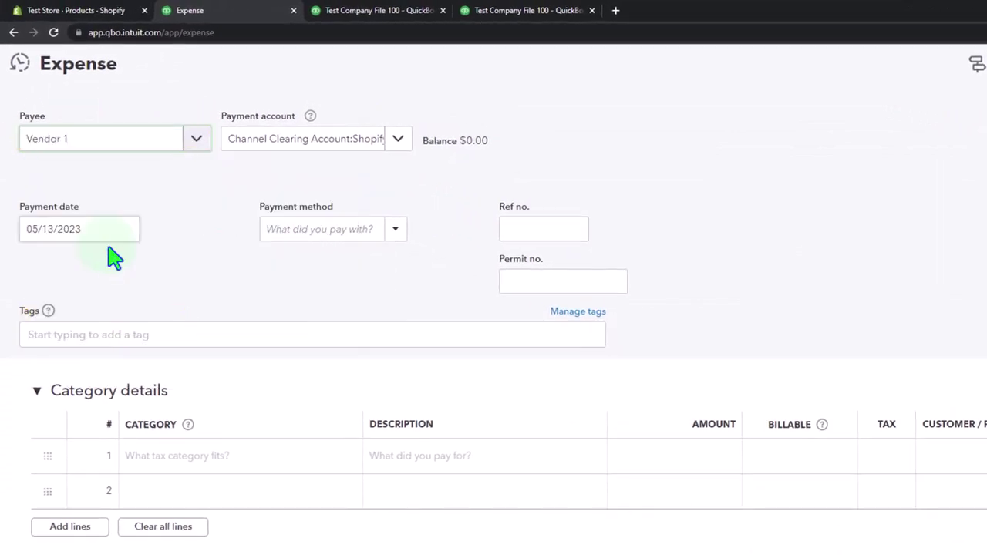
pyautogui.click(400, 147)
pyautogui.click(320, 209)
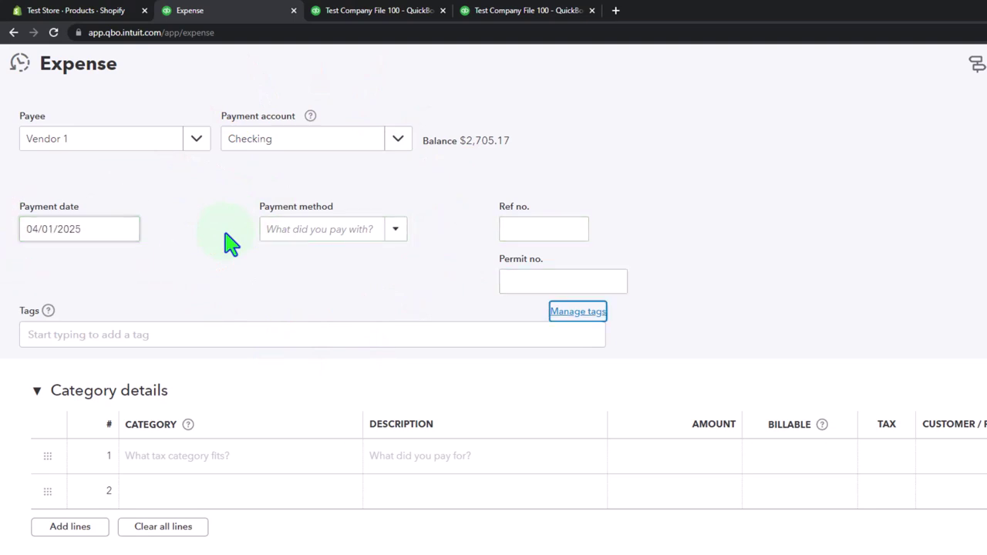
# Collapse the Item details section and set the first category line to Cost of goods sold.
pyautogui.scroll(-1, 215, 301)
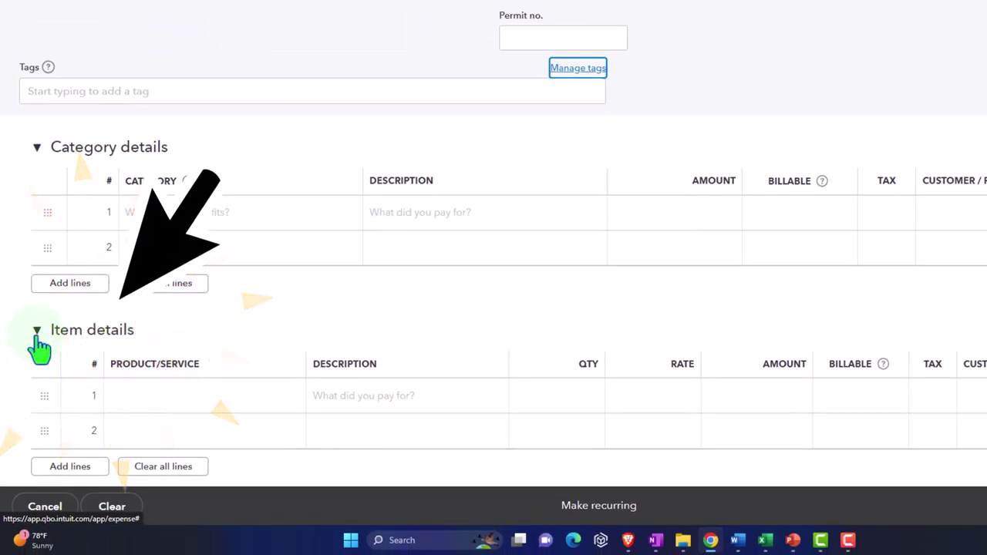
pyautogui.click(36, 332)
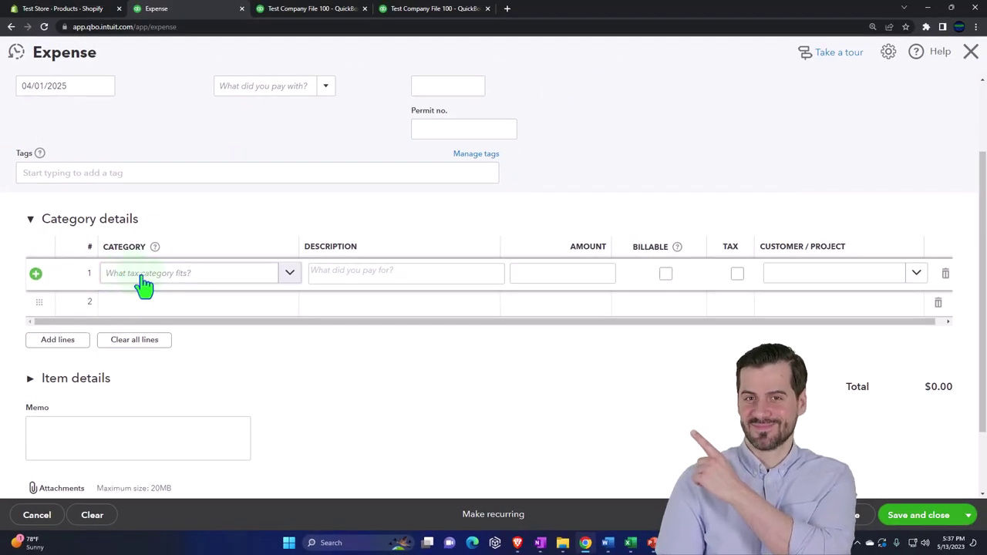
pyautogui.click(145, 285)
pyautogui.click(144, 284)
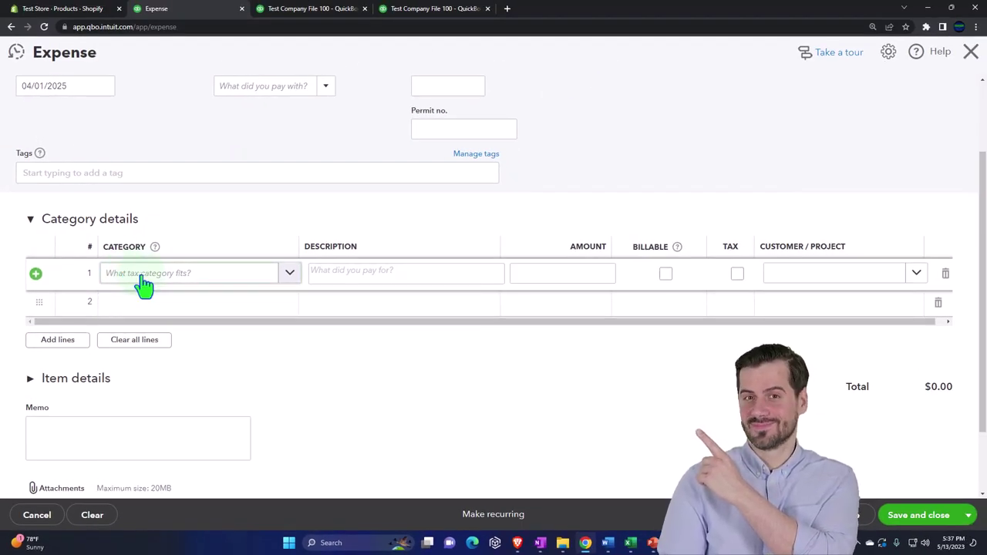
pyautogui.write('Cost')
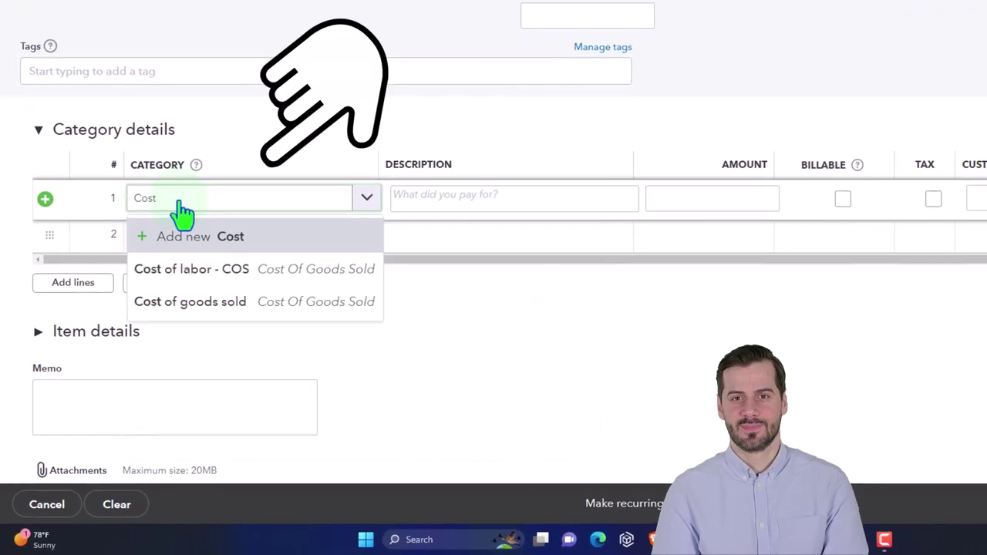
pyautogui.press('Down')
pyautogui.press('Down')
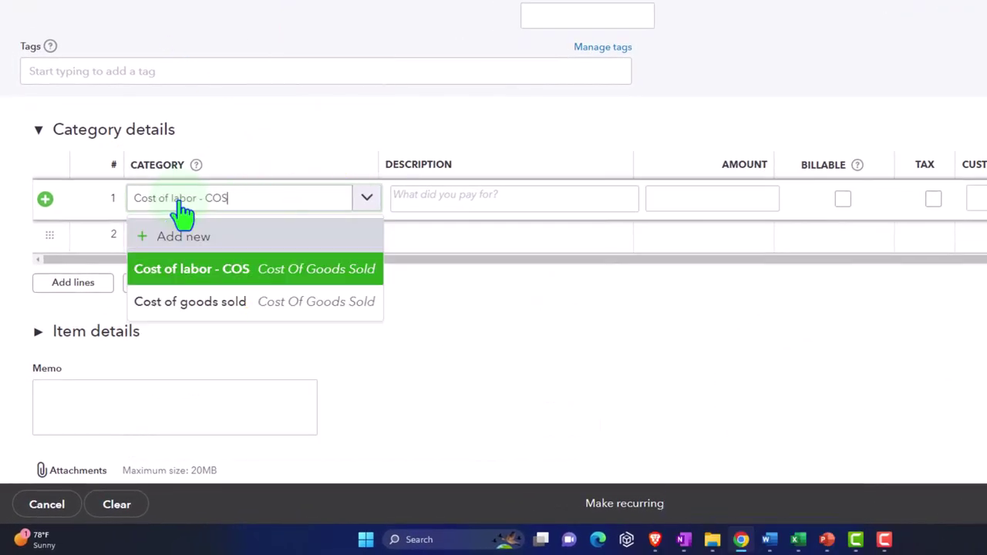
pyautogui.press('Tab')
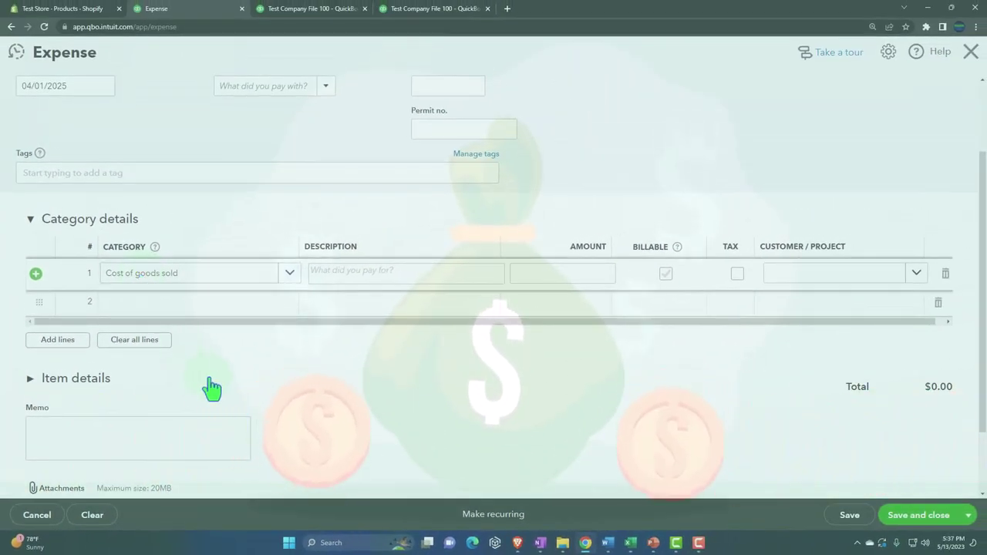
# Enter an amount of 40 and the description 2 on the Cost of goods sold line, and save and close the expense.
pyautogui.scroll(2, 212, 389)
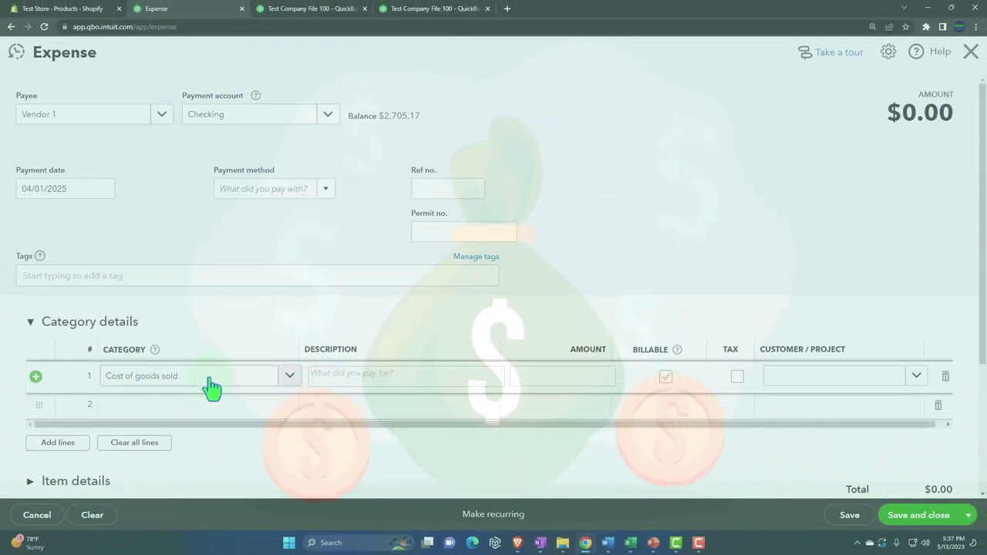
pyautogui.click(565, 378)
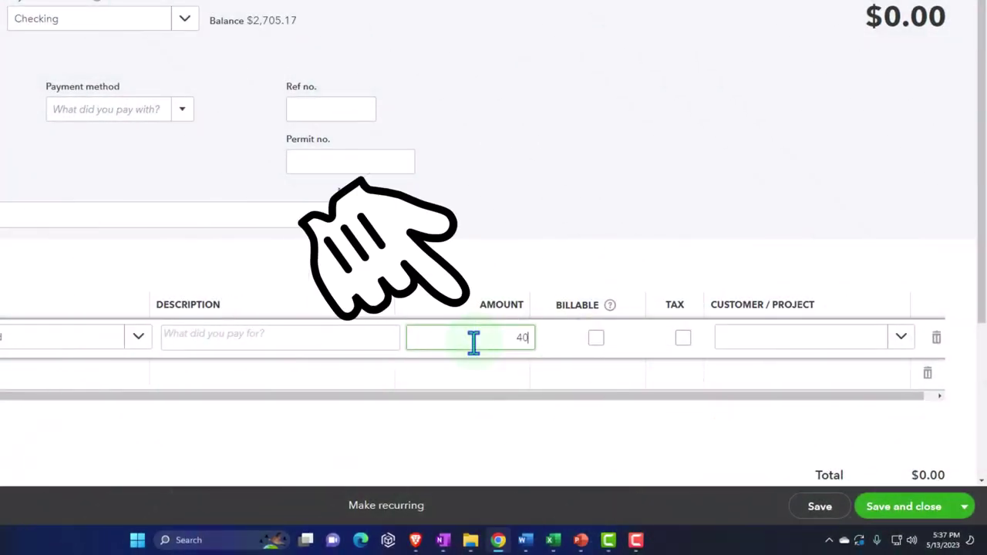
pyautogui.click(351, 337)
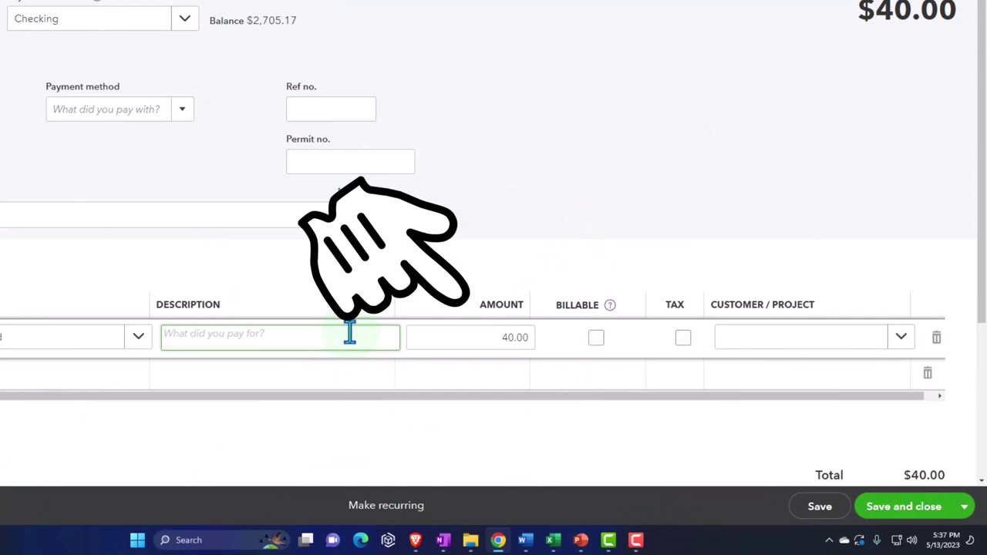
pyautogui.write('2')
pyautogui.press('Tab')
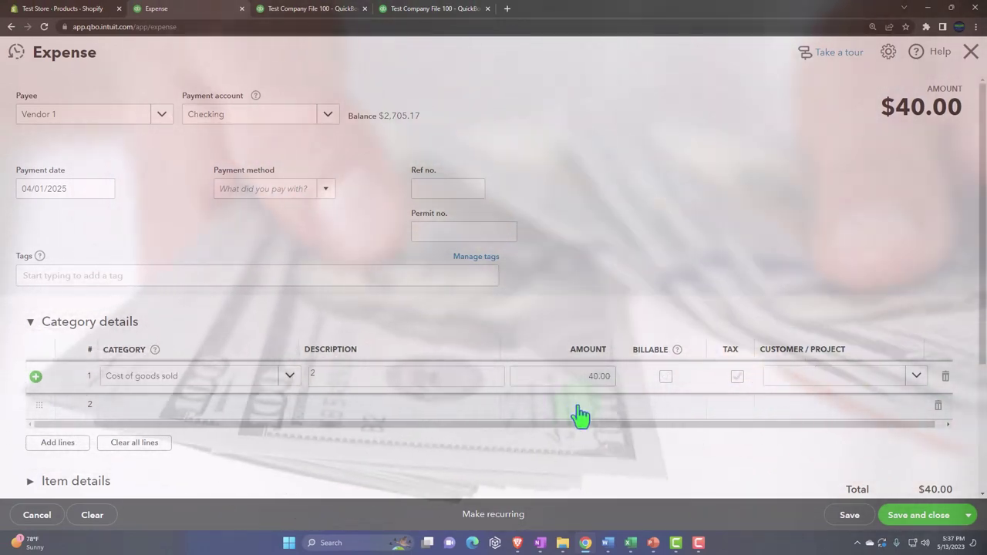
pyautogui.click(595, 412)
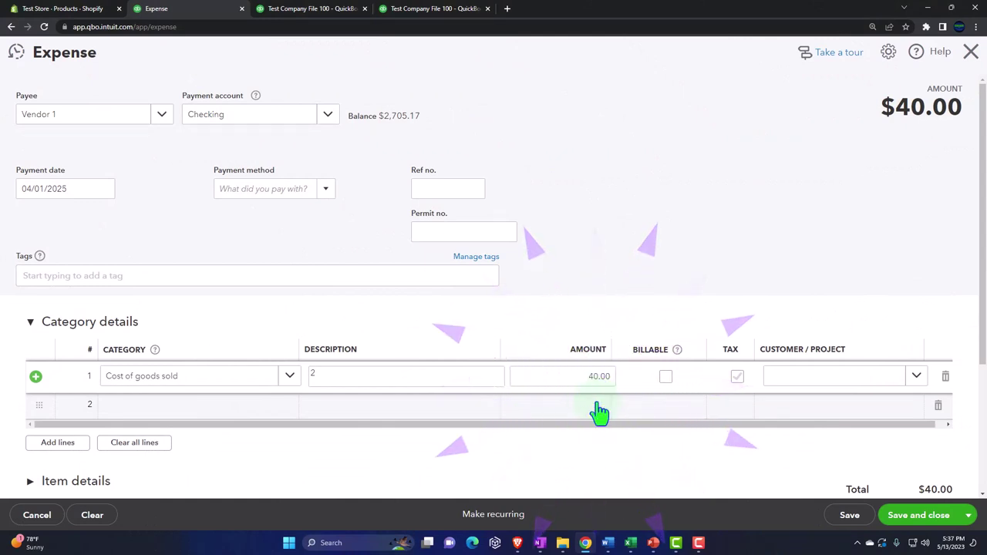
pyautogui.click(912, 518)
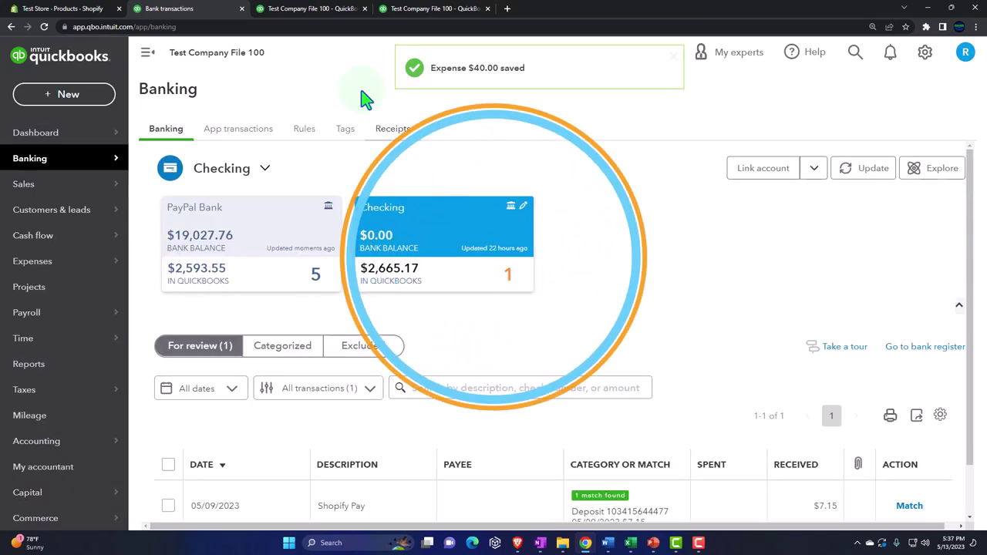
# Refresh the Balance Sheet, examine the April 2025 Checking transactions behind its balance, and return to the report.
pyautogui.click(312, 9)
pyautogui.scroll(2, 352, 231)
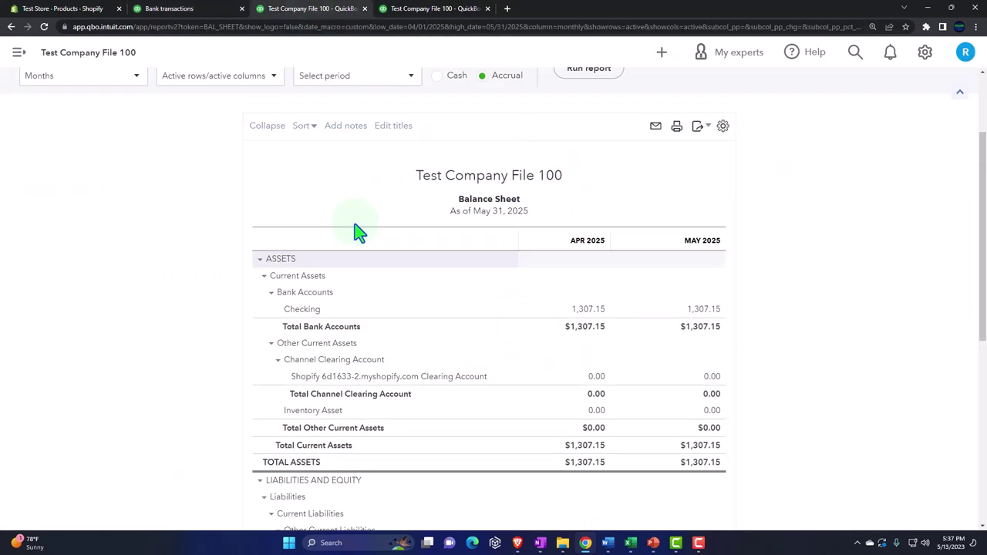
pyautogui.scroll(-2, 589, 197)
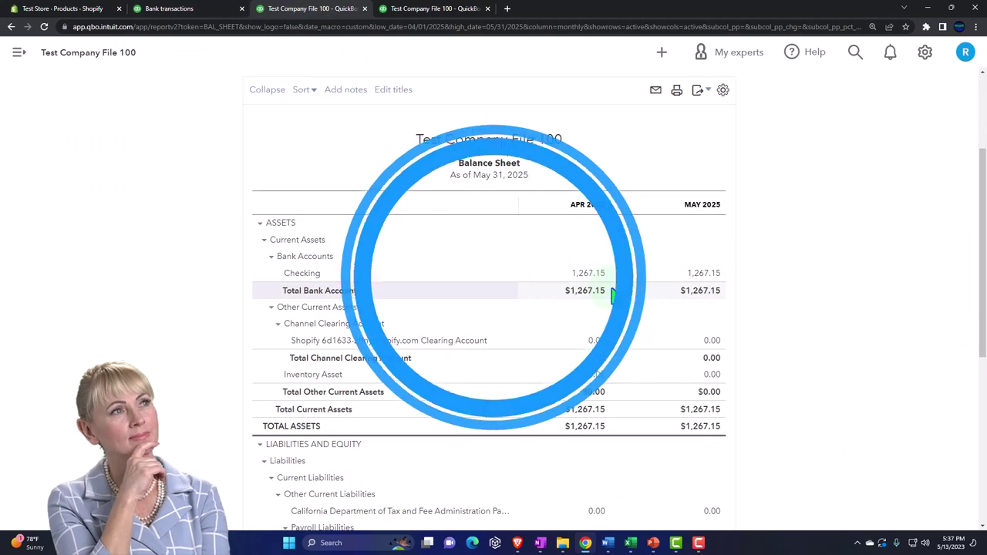
pyautogui.hotkey('ctrl', '+')
pyautogui.hotkey('ctrl', '+')
pyautogui.hotkey('ctrl', '+')
pyautogui.click(614, 318)
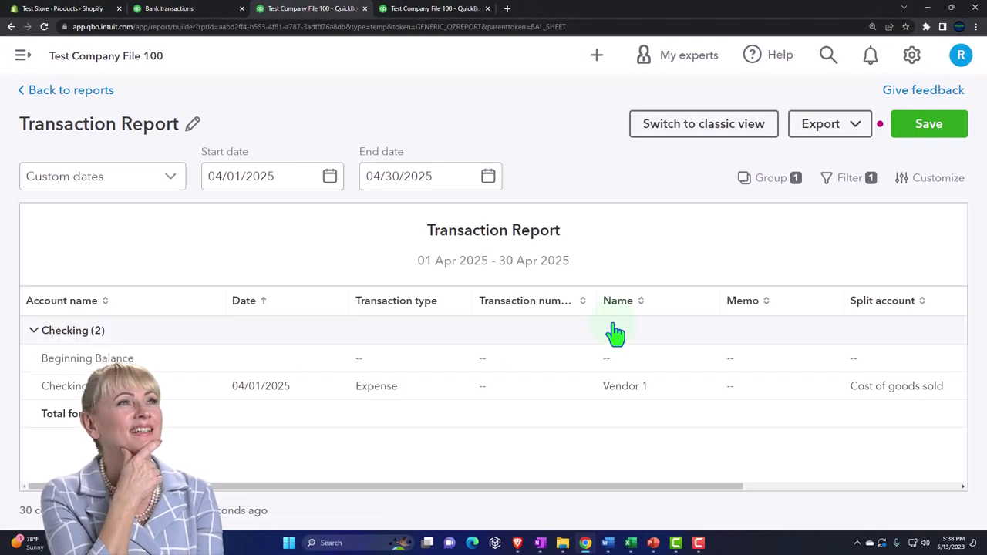
pyautogui.hotkey('ctrl', '-')
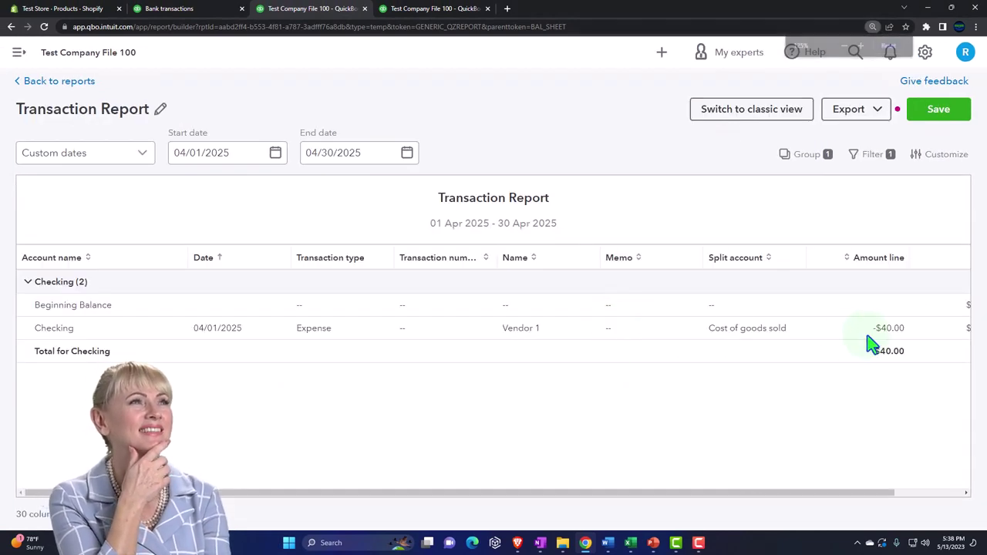
pyautogui.click(47, 81)
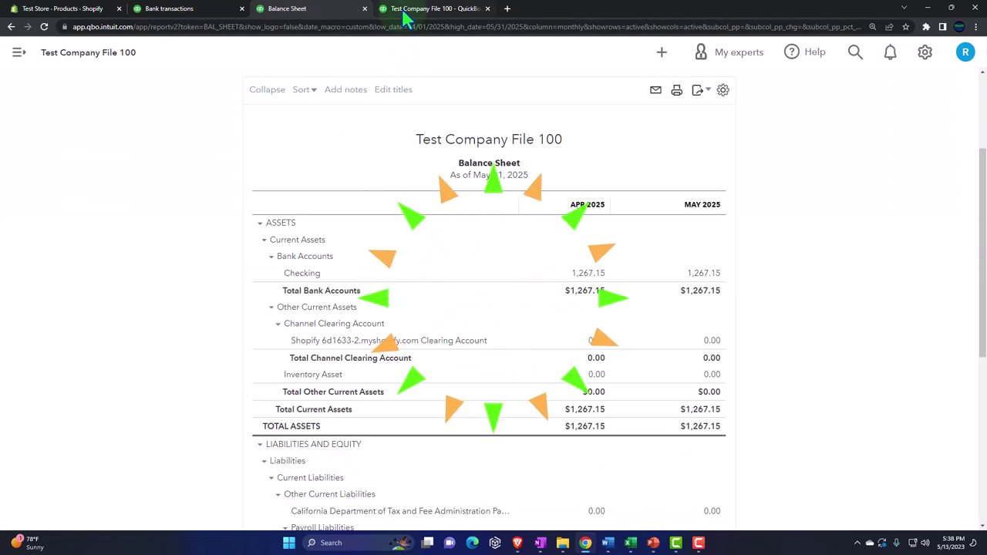
# Refresh the Profit and Loss report and examine the April 2025 cost of goods sold.
pyautogui.click(402, 9)
pyautogui.scroll(-2, 570, 199)
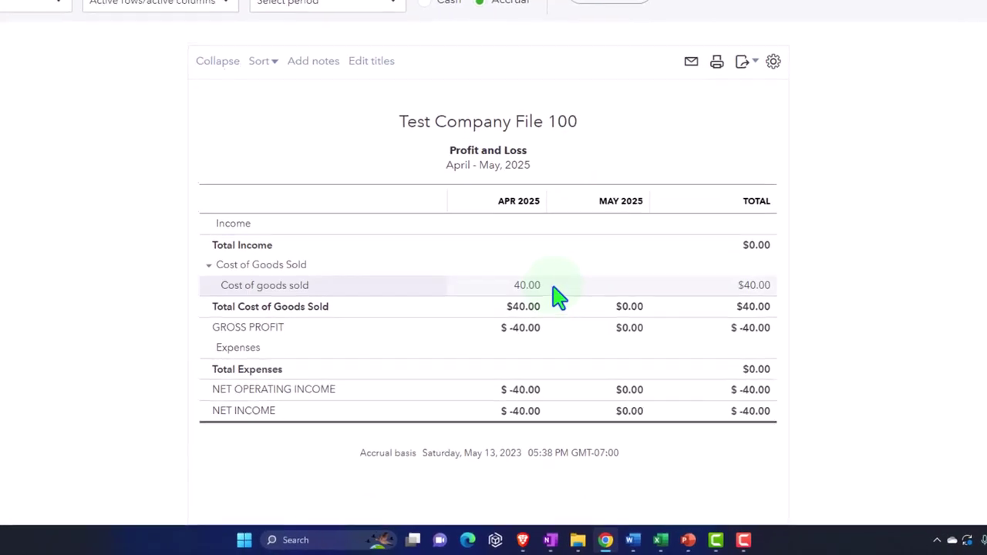
pyautogui.click(543, 291)
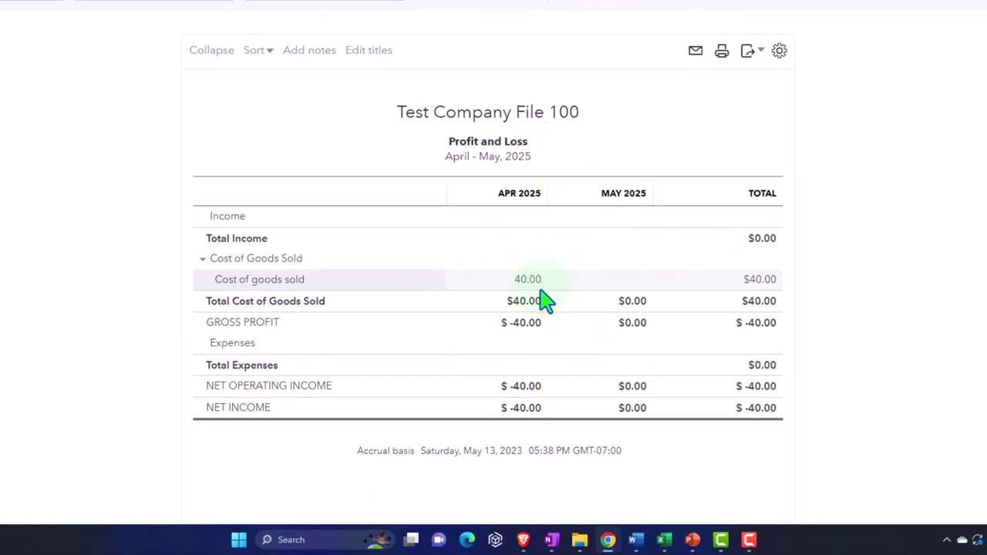
pyautogui.hotkey('ctrl', '+')
pyautogui.hotkey('ctrl', '+')
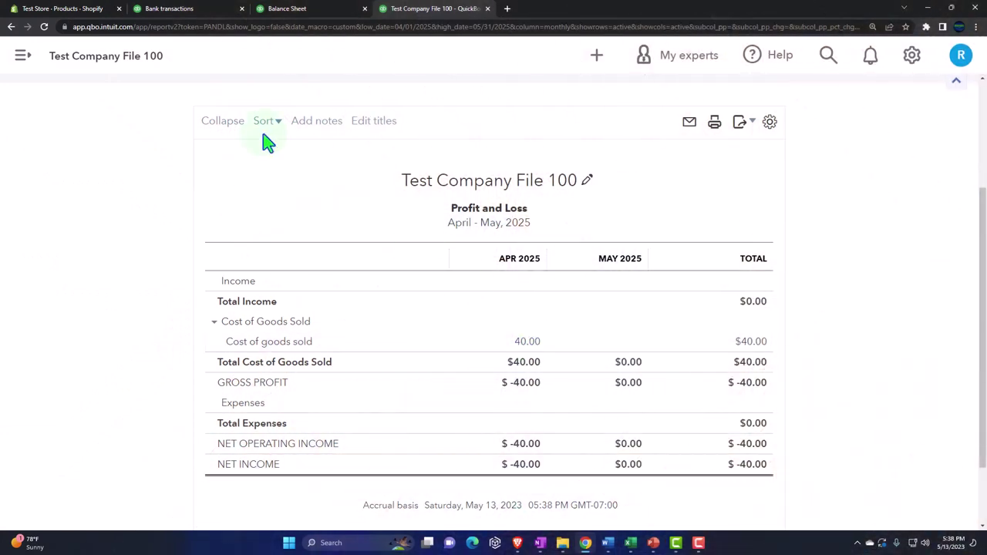
# Check the product inventory in the Shopify admin and return to the QuickBooks bank transactions.
pyautogui.click(76, 11)
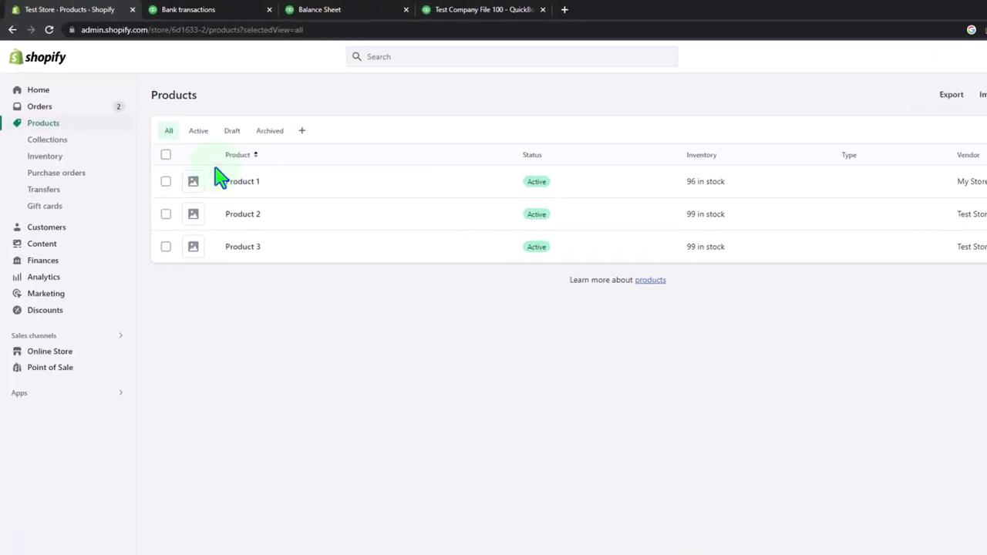
pyautogui.click(209, 165)
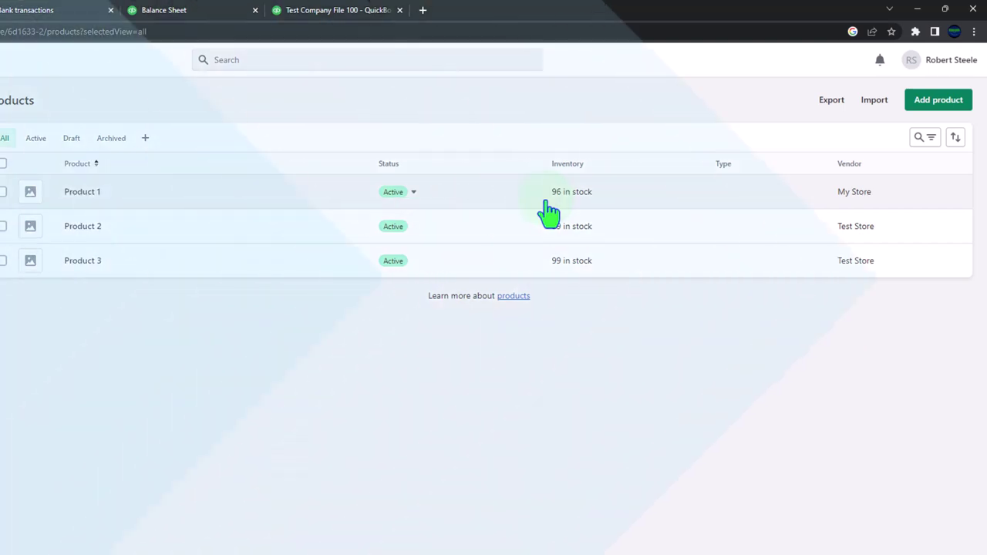
pyautogui.click(62, 17)
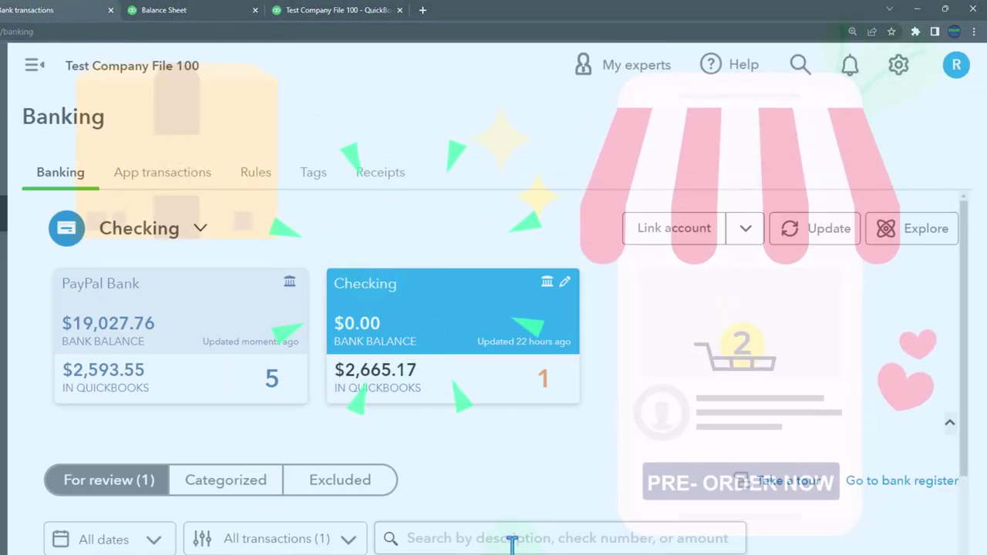
# Switch to the blank Excel workbook and format all cells as Currency with no symbol, red bracketed negatives and fewer decimal places.
pyautogui.click(586, 535)
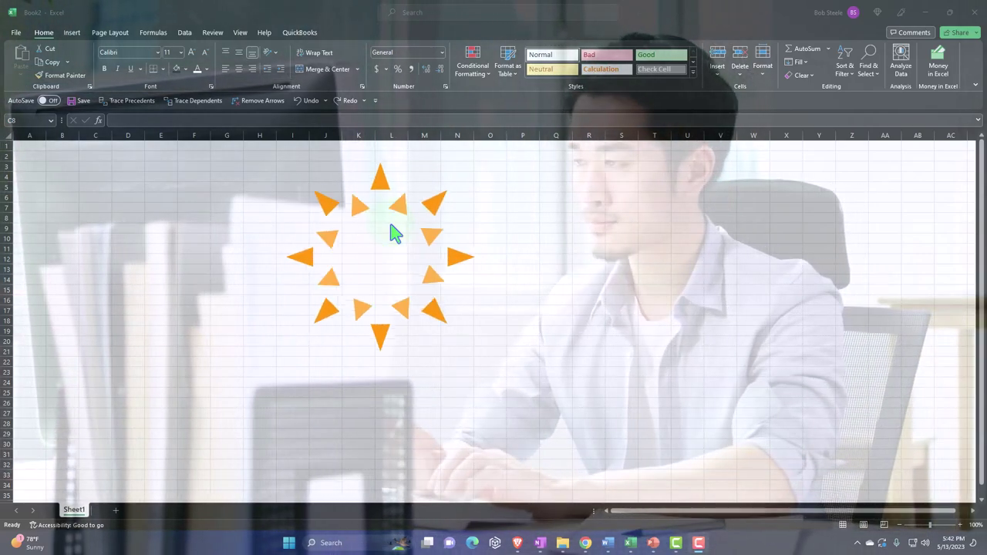
pyautogui.keyDown('ctrl'); pyautogui.scroll(11, 120, 218); pyautogui.keyUp('ctrl')
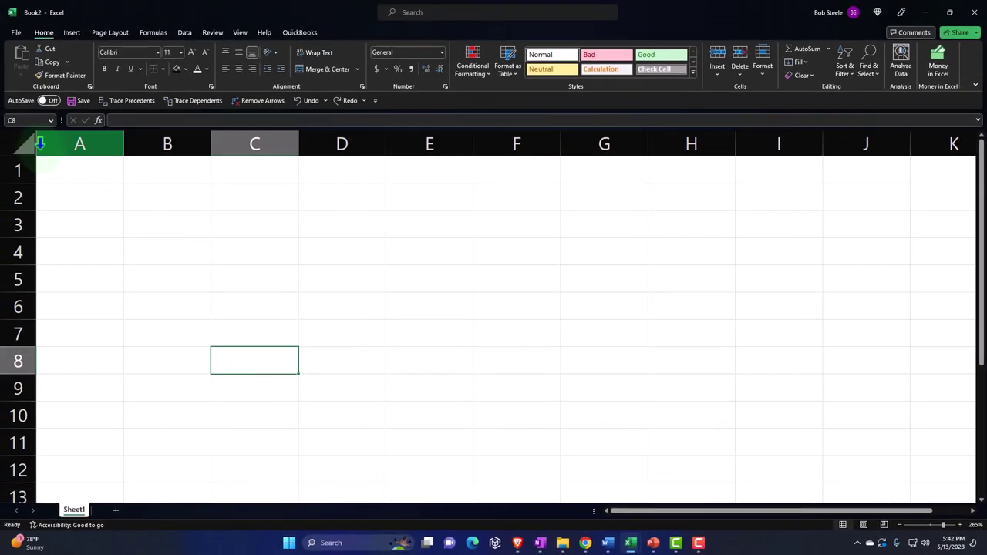
pyautogui.click(28, 143)
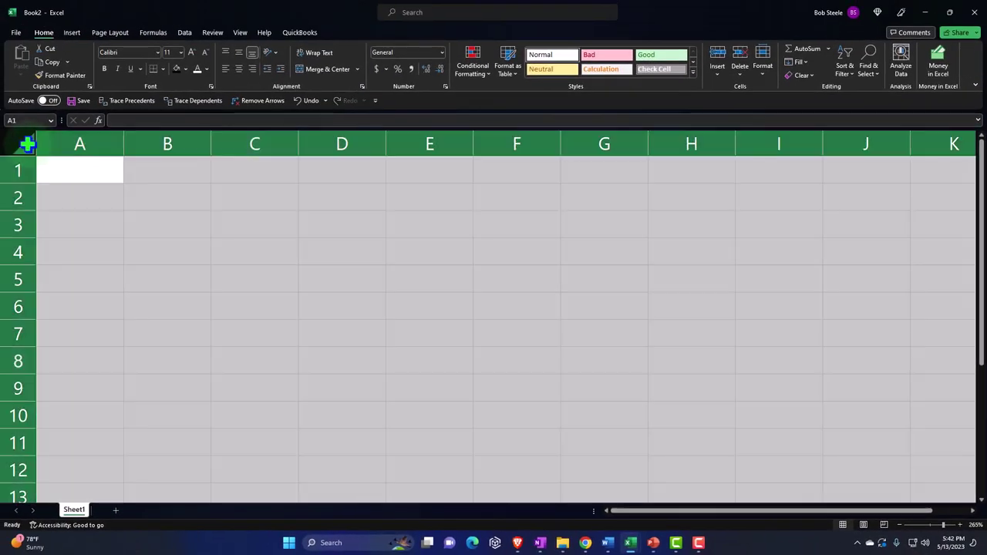
pyautogui.rightClick(80, 185)
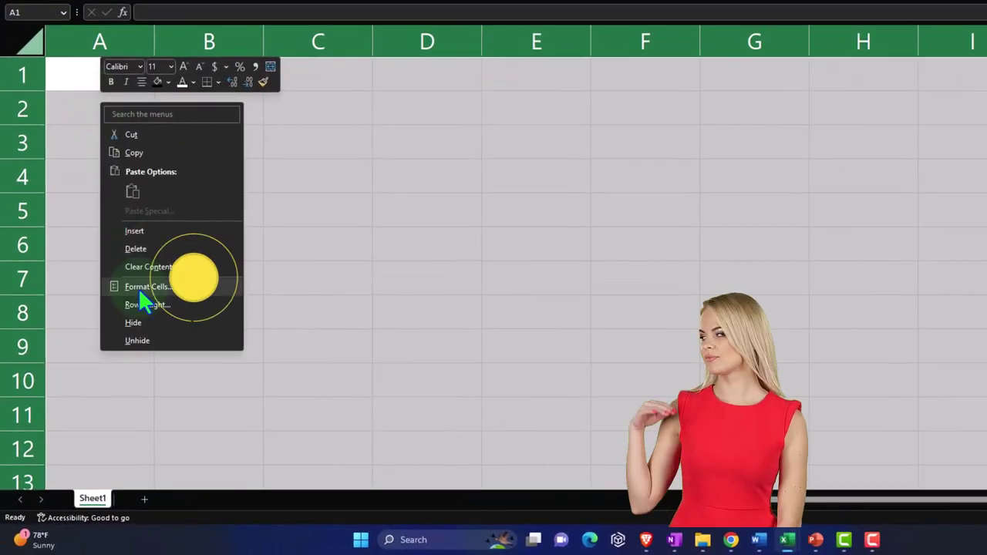
pyautogui.click(138, 288)
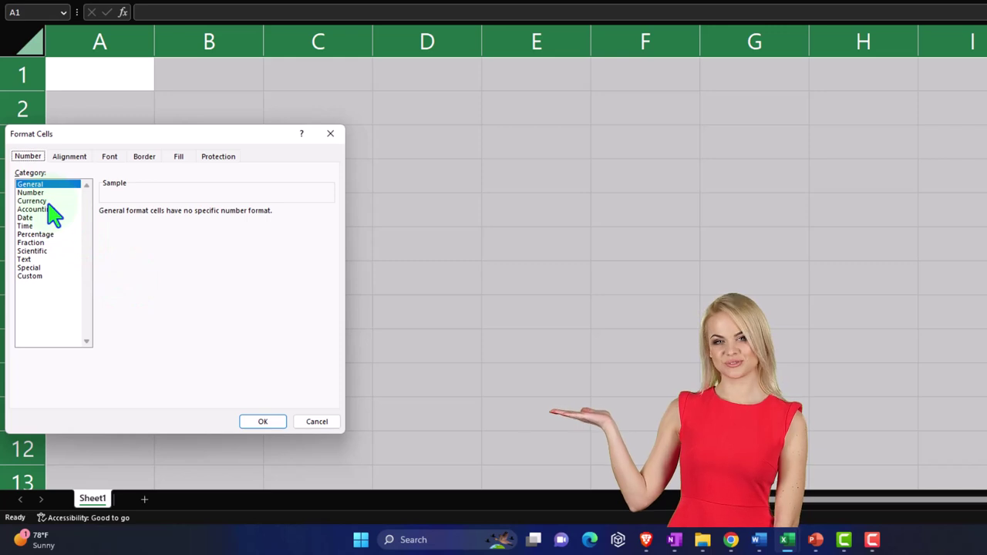
pyautogui.click(48, 201)
pyautogui.click(120, 277)
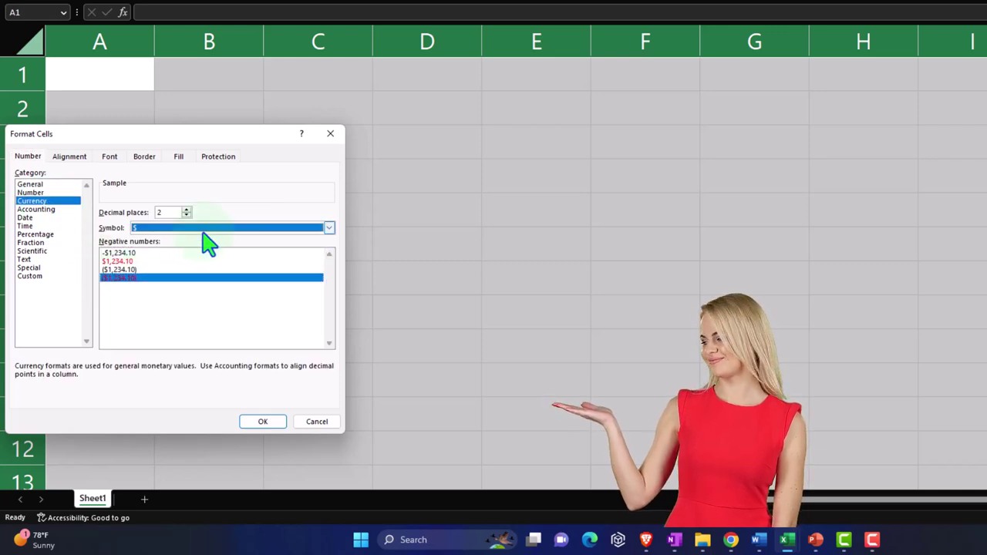
pyautogui.click(203, 230)
pyautogui.click(203, 245)
pyautogui.click(186, 216)
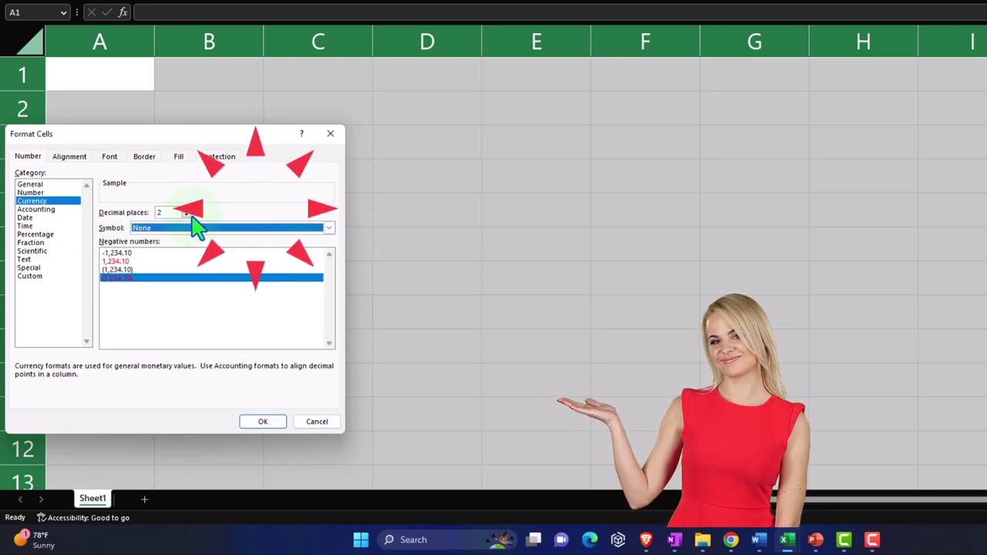
pyautogui.click(186, 216)
pyautogui.click(270, 424)
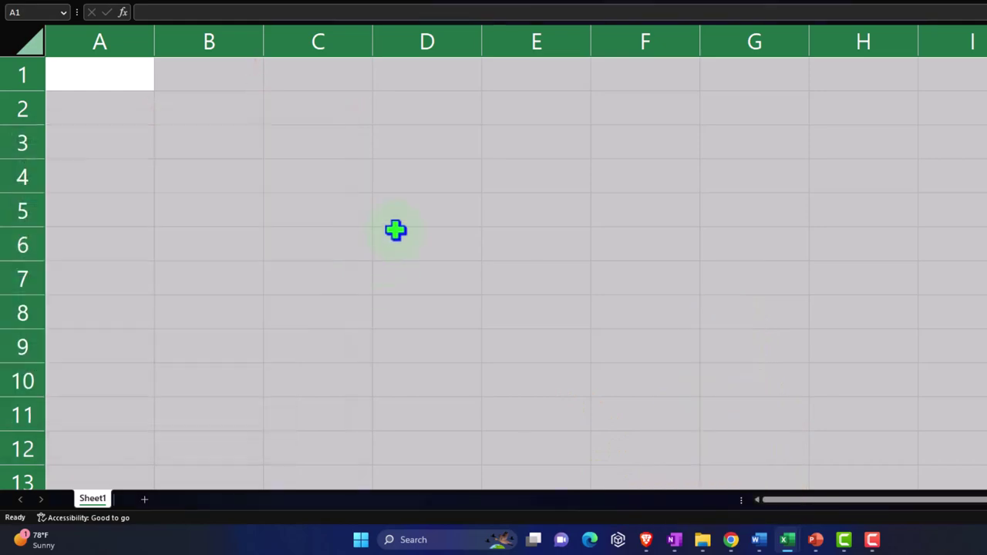
# Enter the headers Product 1, Units, Unit Cost and Total Cost in cells A1 to D1.
pyautogui.write('Product')
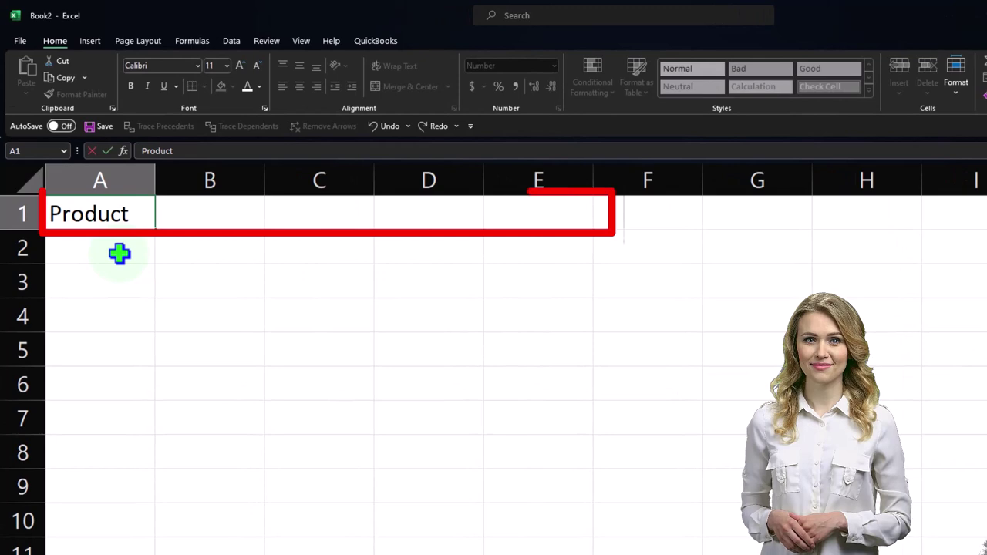
pyautogui.write(' 1')
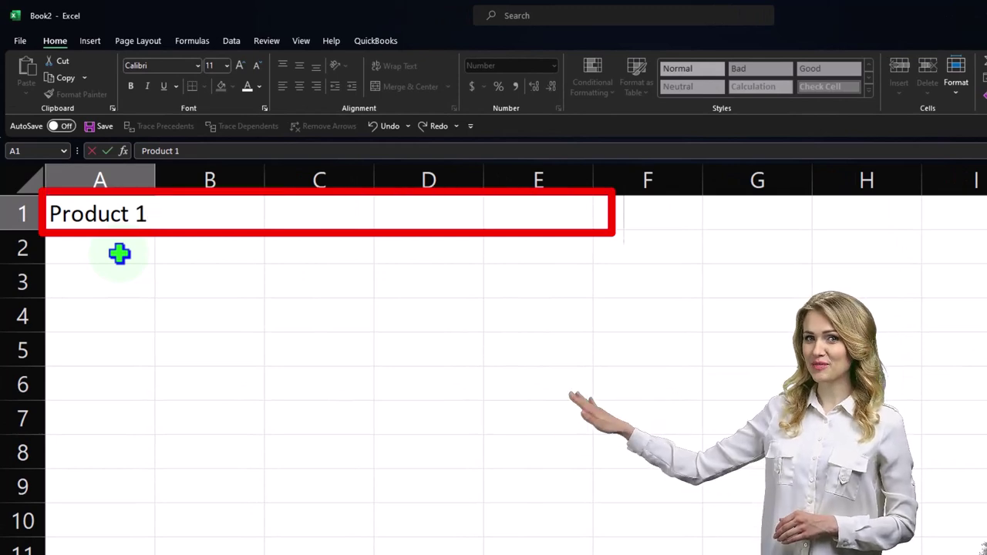
pyautogui.press('Tab')
pyautogui.write('Un')
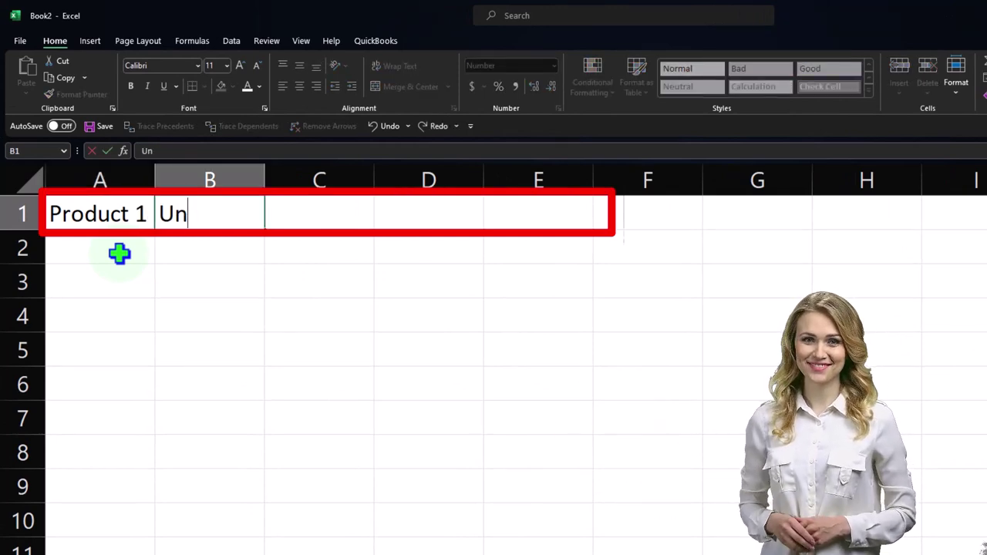
pyautogui.write('its')
pyautogui.press('Tab')
pyautogui.write('Uni')
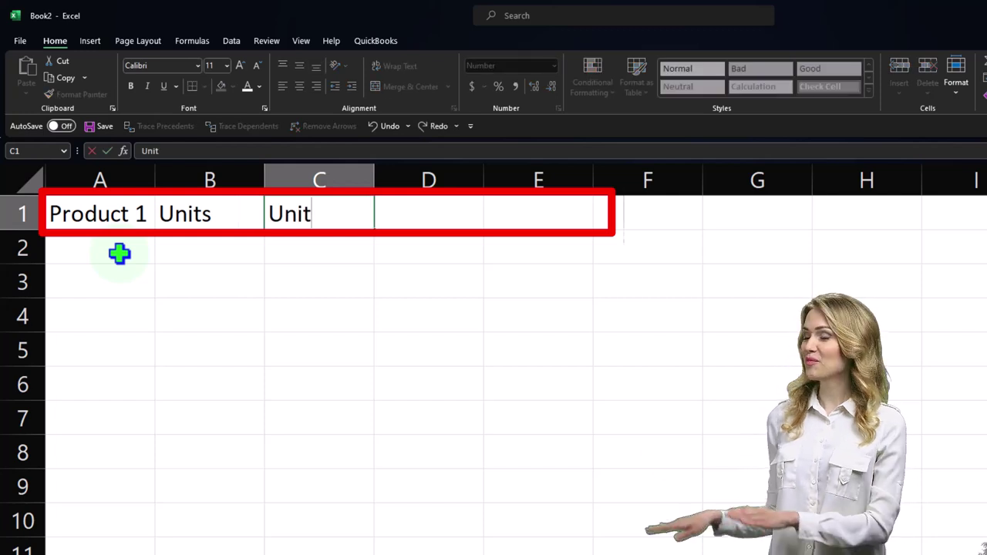
pyautogui.write('t Cost')
pyautogui.press('Tab')
pyautogui.write('To')
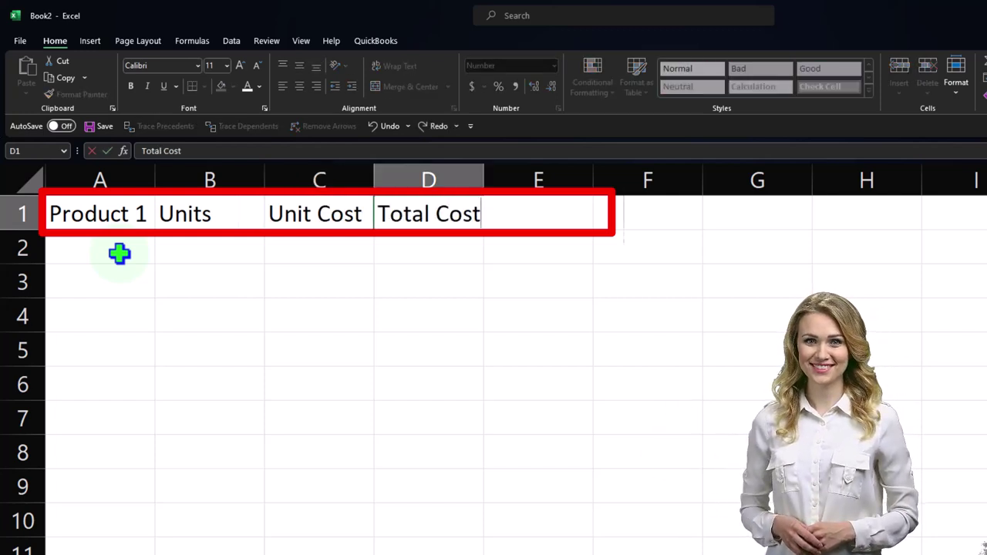
pyautogui.click(119, 253)
# Format the headers in A1:D1 with a black fill, white font and centered alignment.
pyautogui.moveTo(127, 216); pyautogui.dragTo(415, 213)
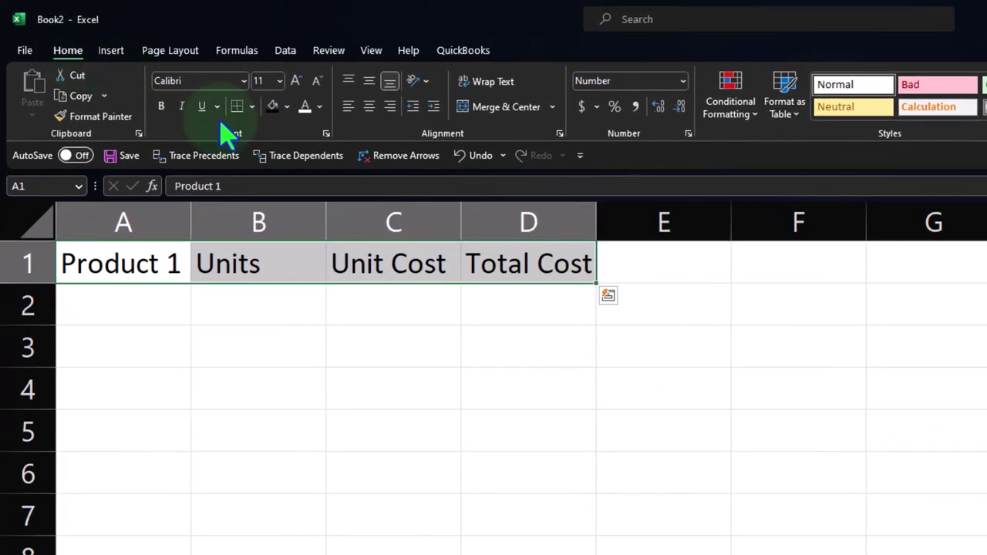
pyautogui.click(273, 105)
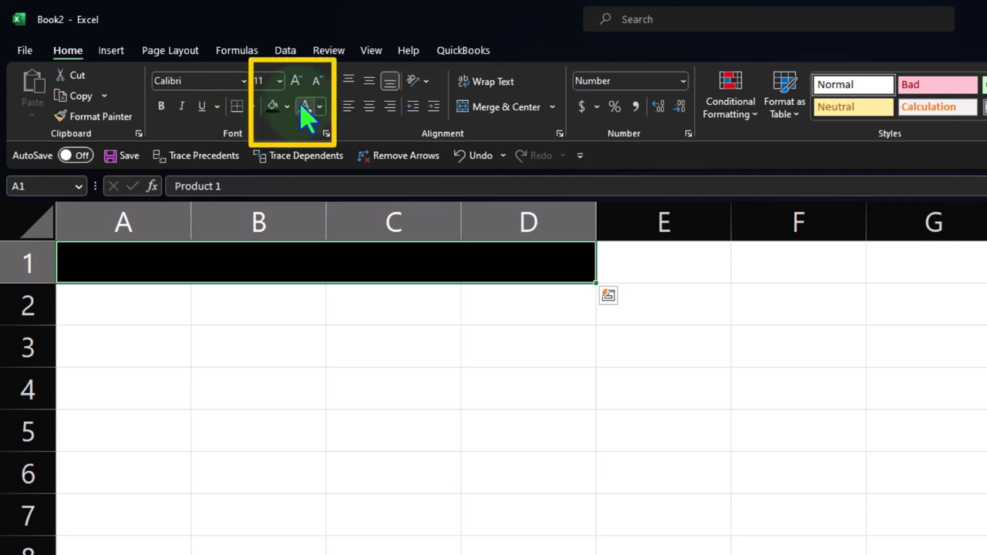
pyautogui.click(305, 105)
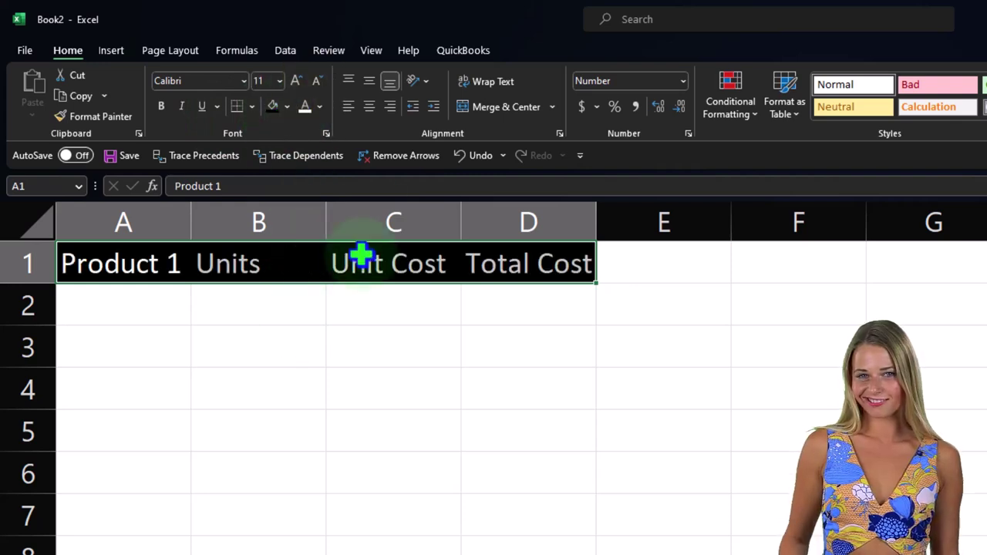
pyautogui.click(369, 105)
pyautogui.click(361, 432)
# Narrow columns B to D and wrap the header text in A1:D1.
pyautogui.moveTo(307, 218); pyautogui.dragTo(533, 216)
pyautogui.moveTo(595, 222); pyautogui.dragTo(560, 222)
pyautogui.click(407, 297)
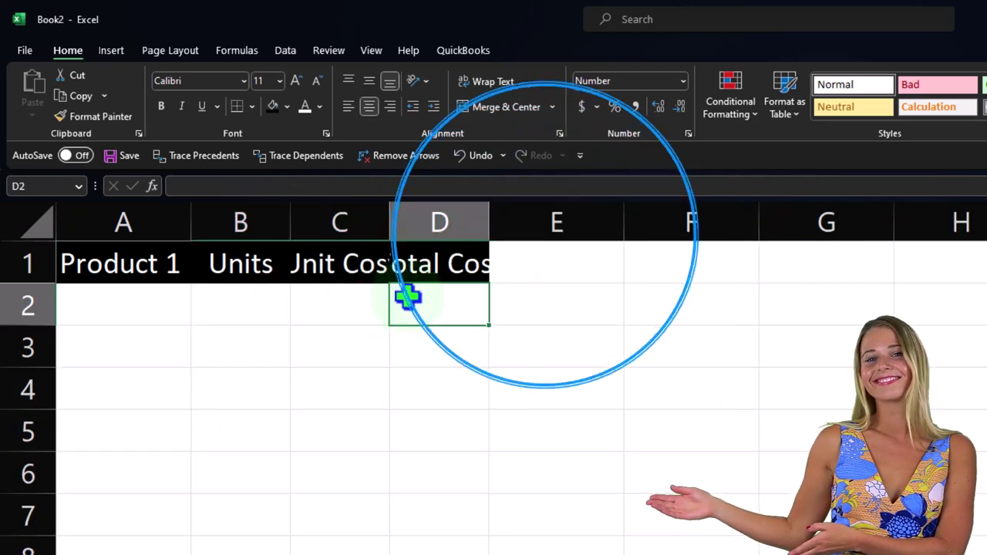
pyautogui.moveTo(137, 260); pyautogui.dragTo(413, 254)
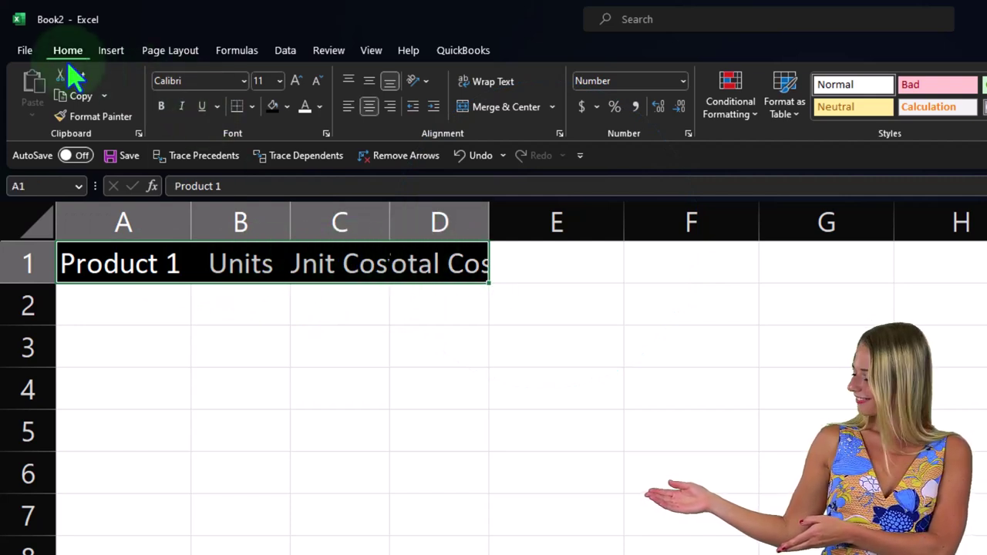
pyautogui.click(482, 84)
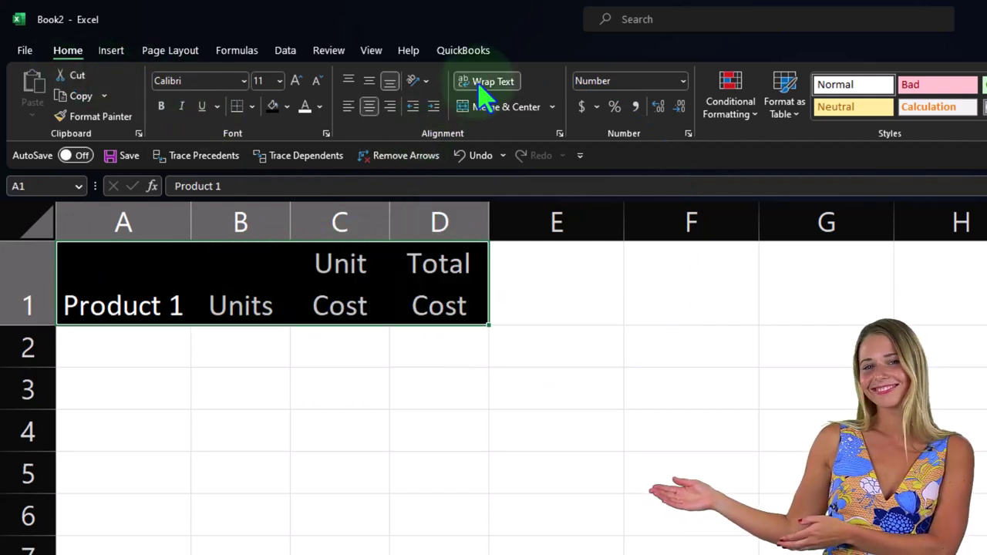
pyautogui.click(428, 371)
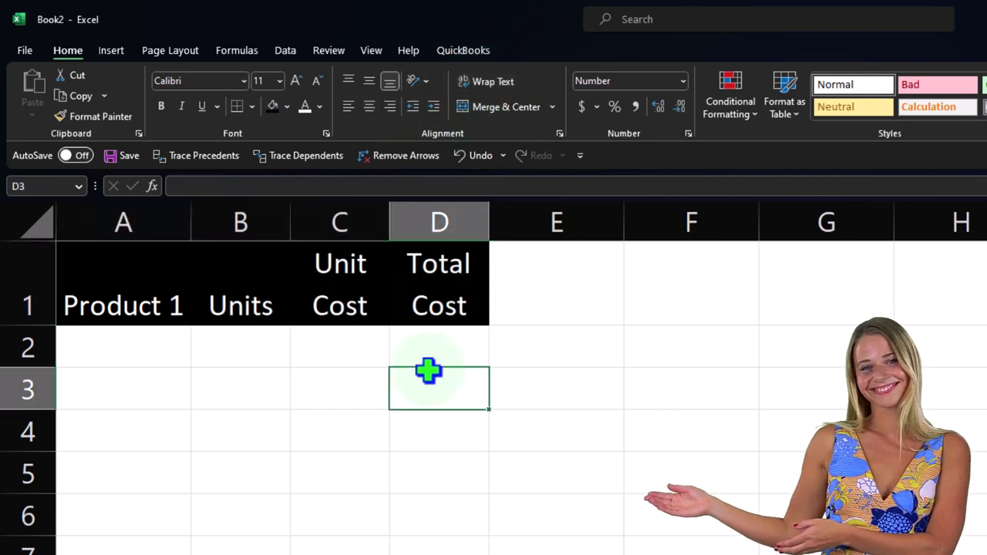
# Format column A as a date with the 3/14 month and day type.
pyautogui.click(128, 360)
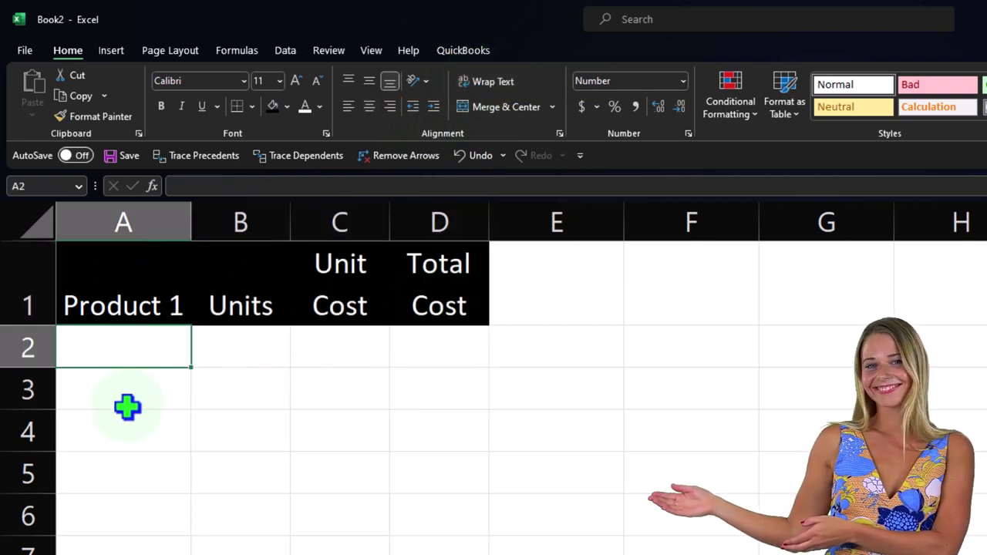
pyautogui.click(124, 222)
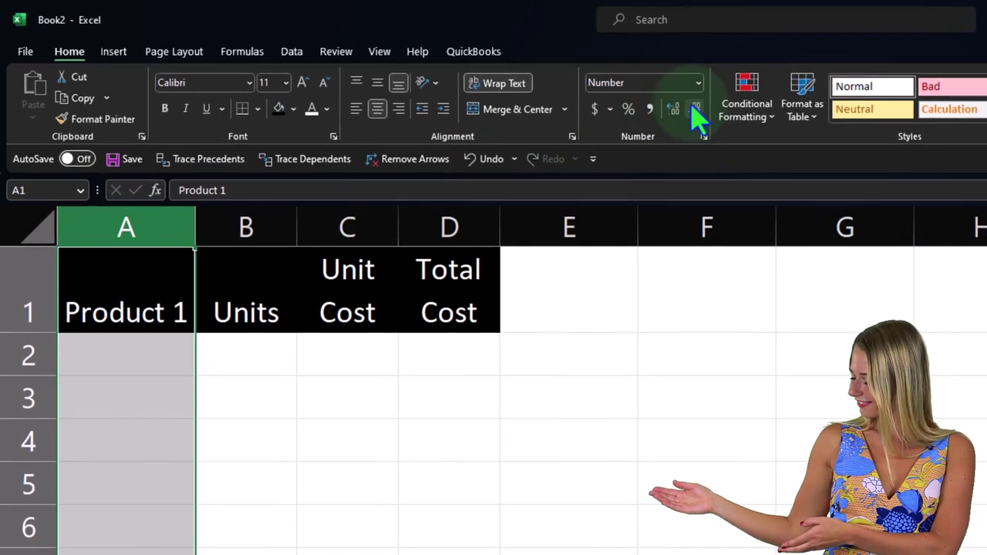
pyautogui.click(700, 83)
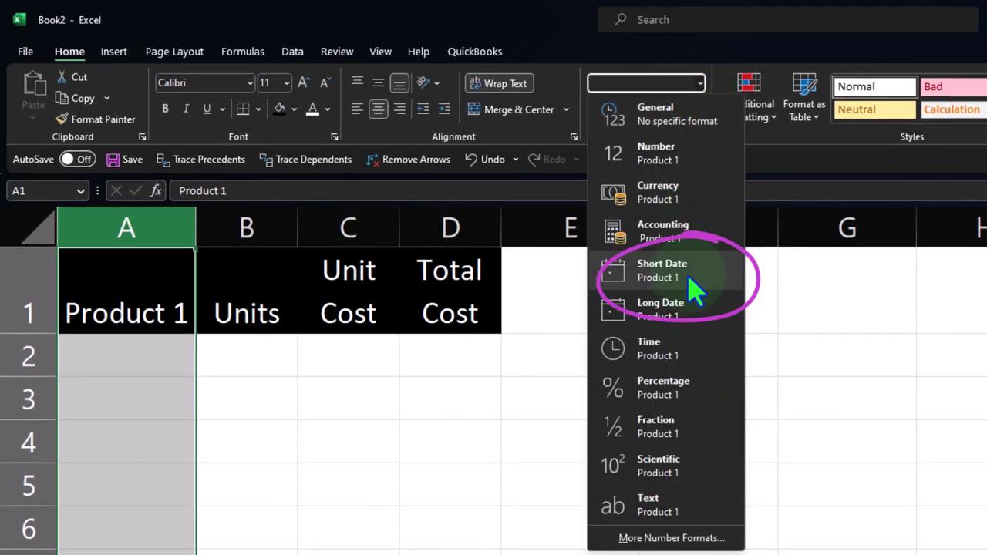
pyautogui.press('Escape')
pyautogui.rightClick(147, 392)
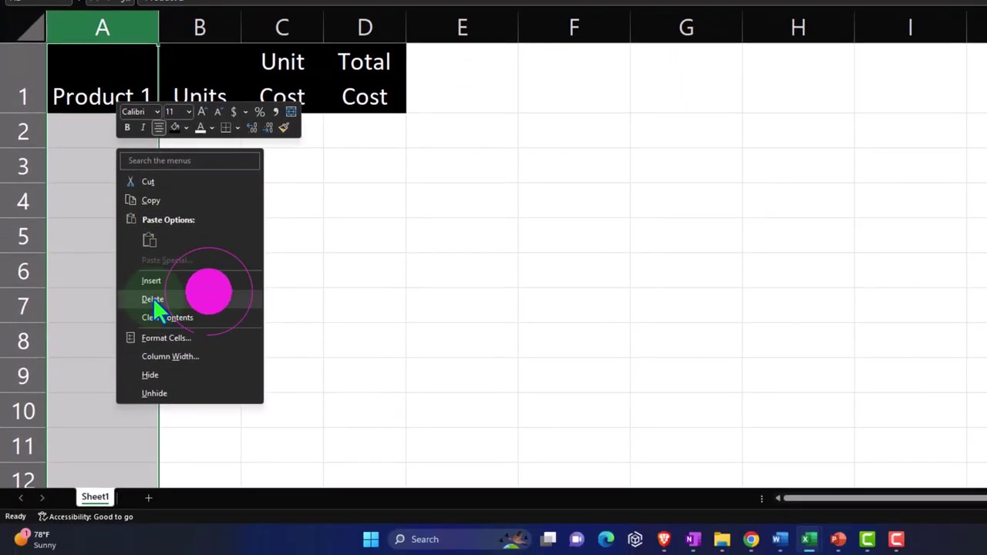
pyautogui.press('Escape')
pyautogui.hotkey('ctrl', '1')
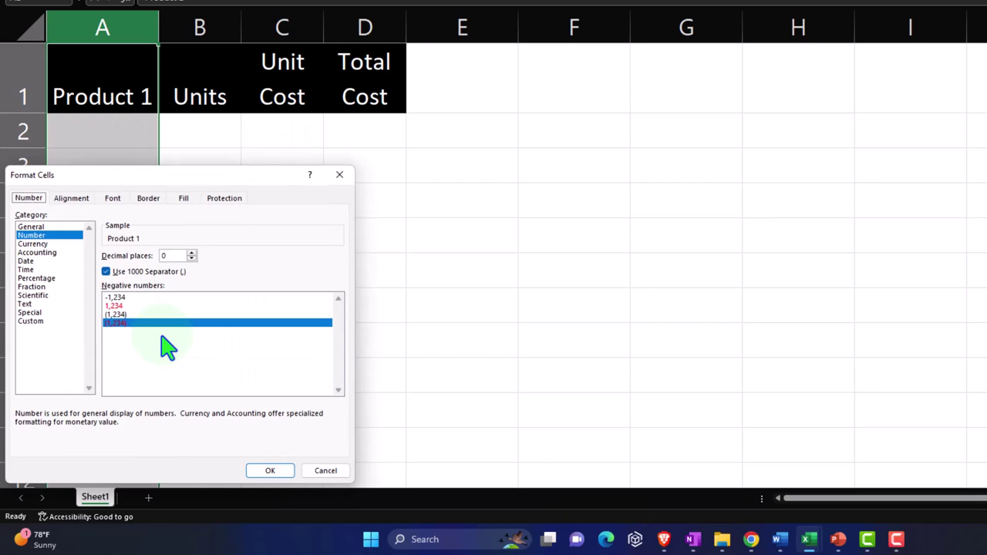
pyautogui.click(29, 261)
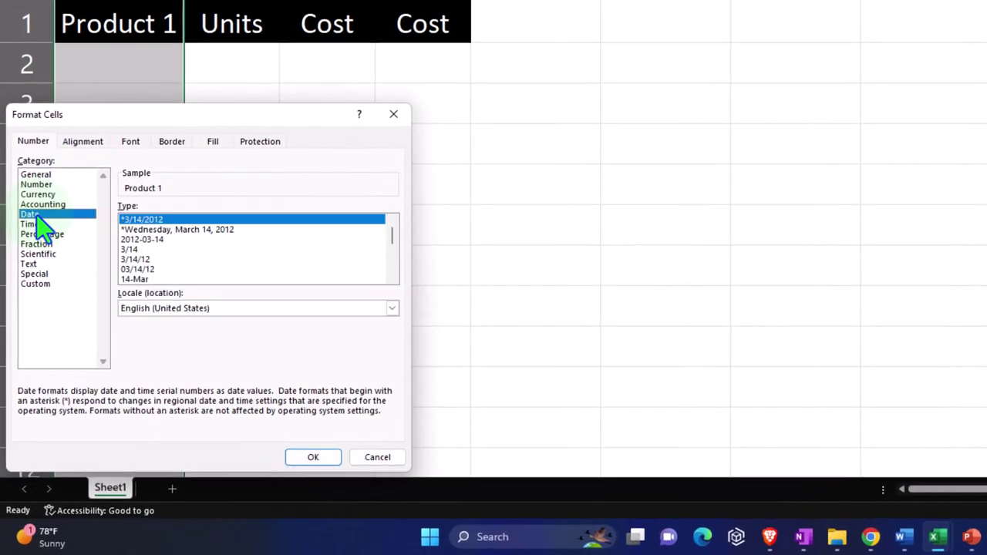
pyautogui.click(131, 250)
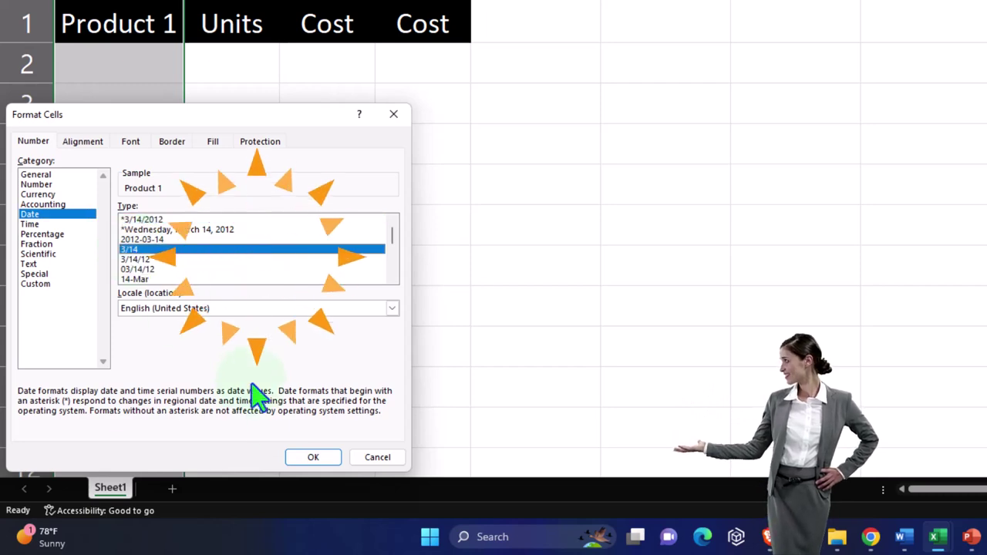
pyautogui.click(313, 458)
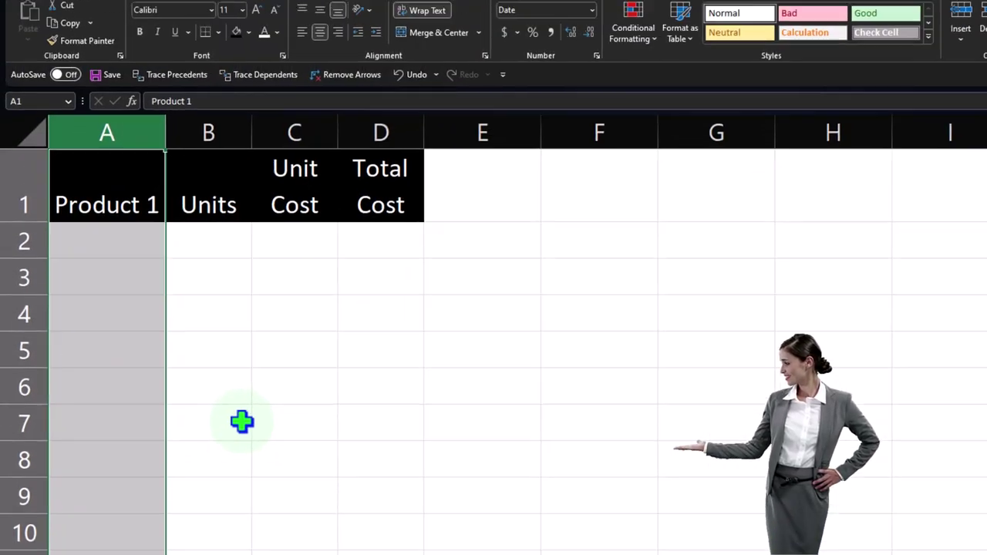
# Record a 4/1 purchase in row 2 with 2 units at a unit cost of 20.
pyautogui.click(119, 63)
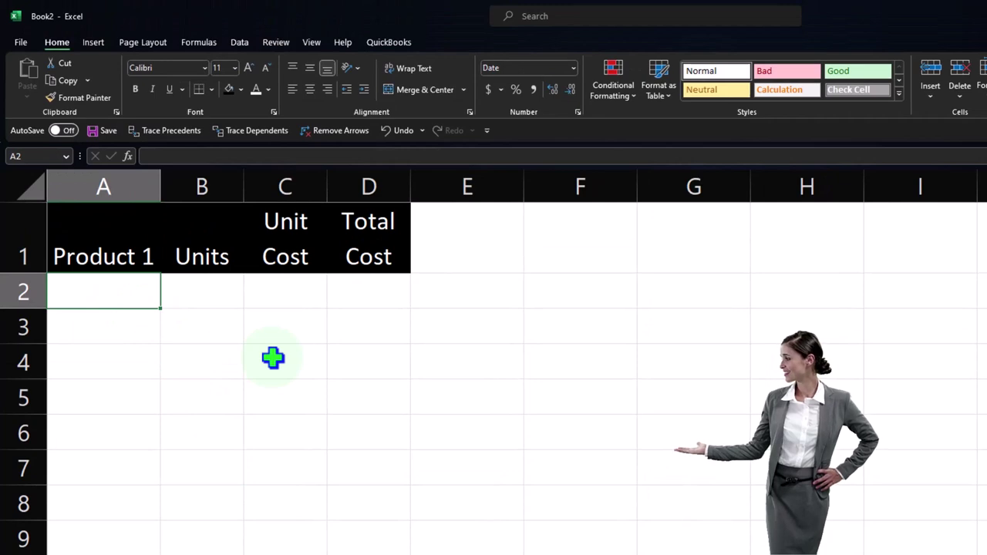
pyautogui.write('4/1')
pyautogui.press('Return')
pyautogui.press('Up')
pyautogui.press('Right')
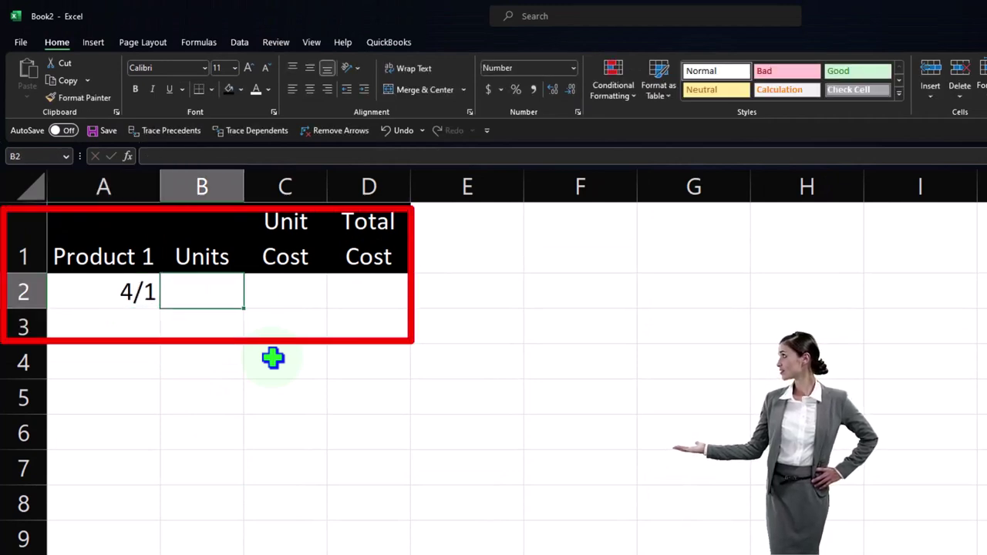
pyautogui.write('2')
pyautogui.press('Tab')
pyautogui.write('20')
pyautogui.press('Tab')
# Calculate the total cost in D2 with the formula =B2*C2 and check the formula.
pyautogui.write('=')
pyautogui.press('Left')
pyautogui.press('Left')
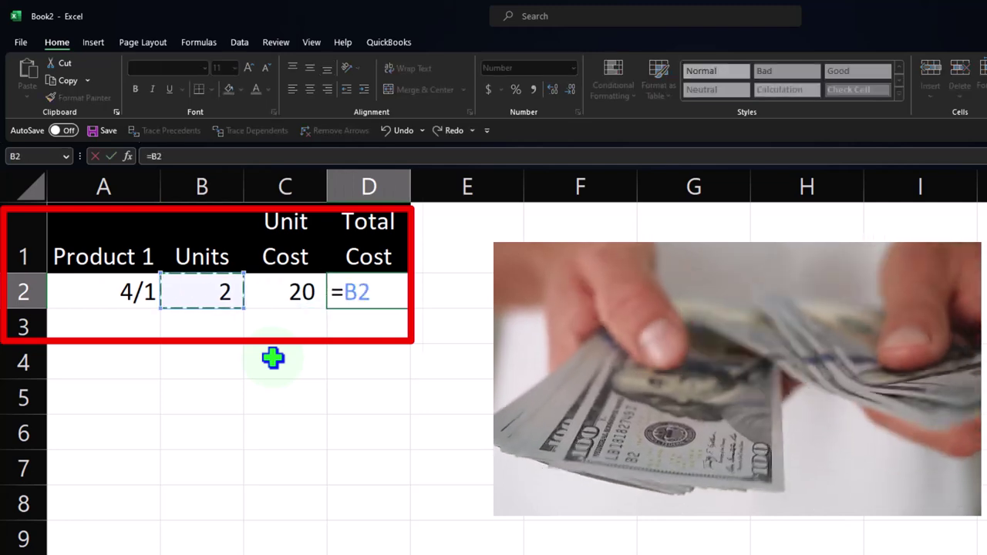
pyautogui.write('*')
pyautogui.press('Left')
pyautogui.press('Return')
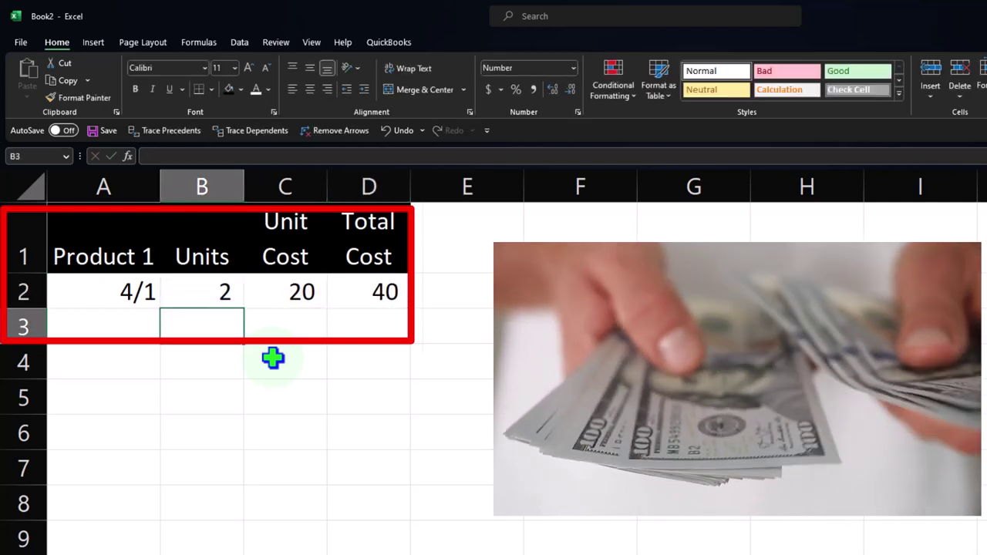
pyautogui.click(355, 291)
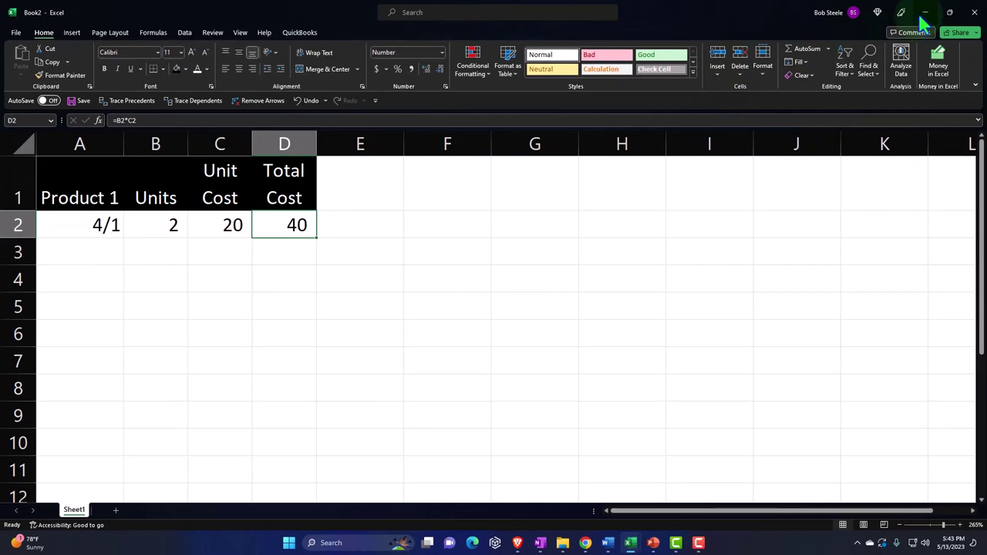
# Switch to the browser and compare the Shopify product inventory with the QuickBooks bank transactions.
pyautogui.click(923, 13)
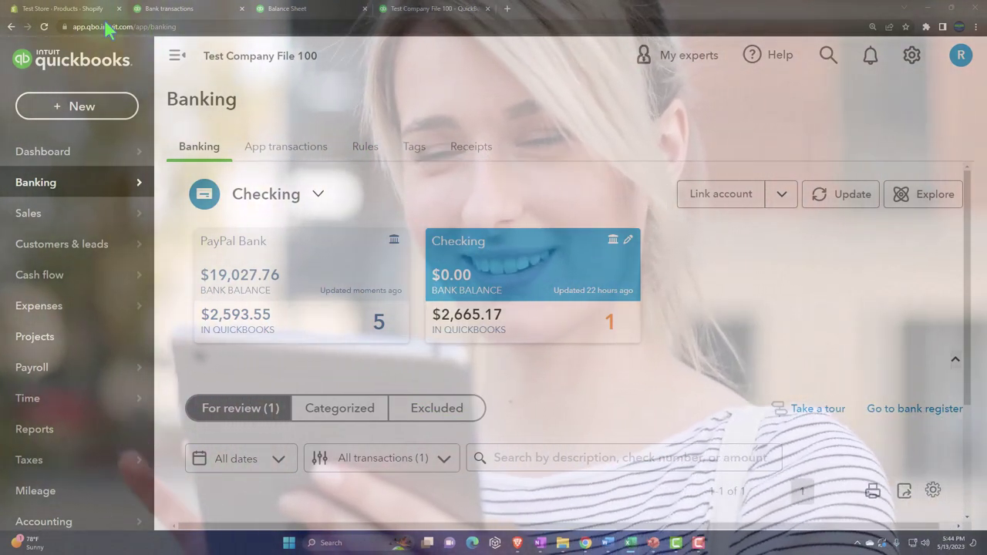
pyautogui.click(93, 9)
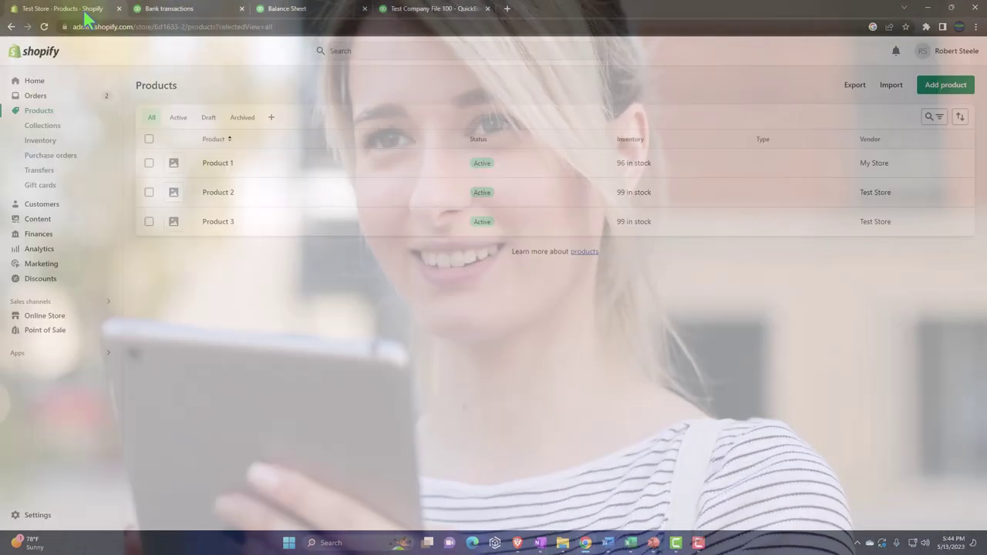
pyautogui.click(302, 261)
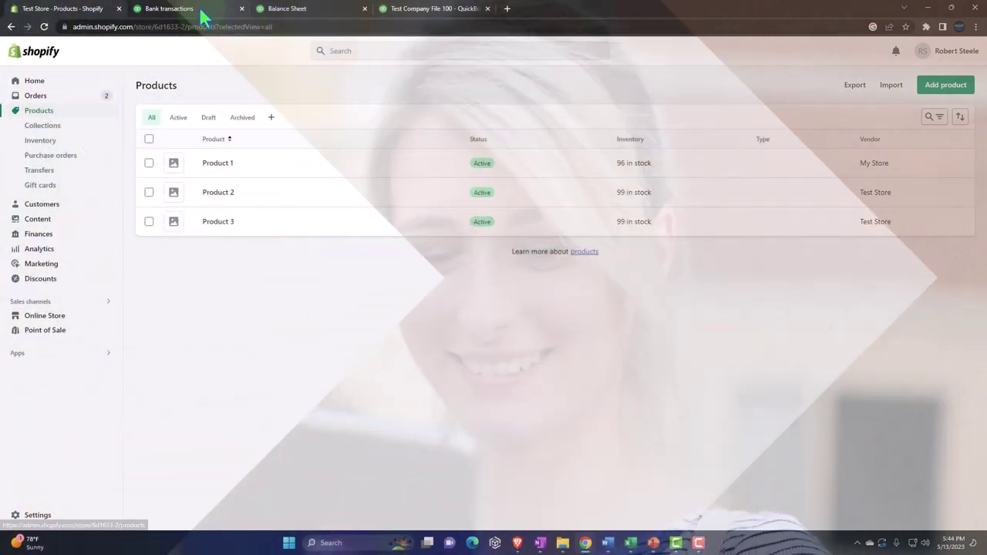
pyautogui.click(201, 12)
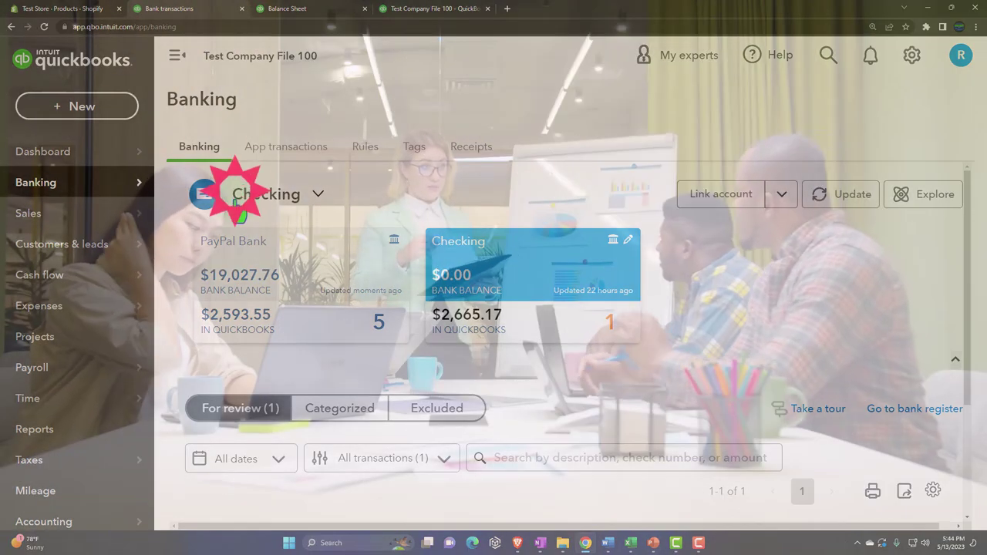
pyautogui.click(238, 207)
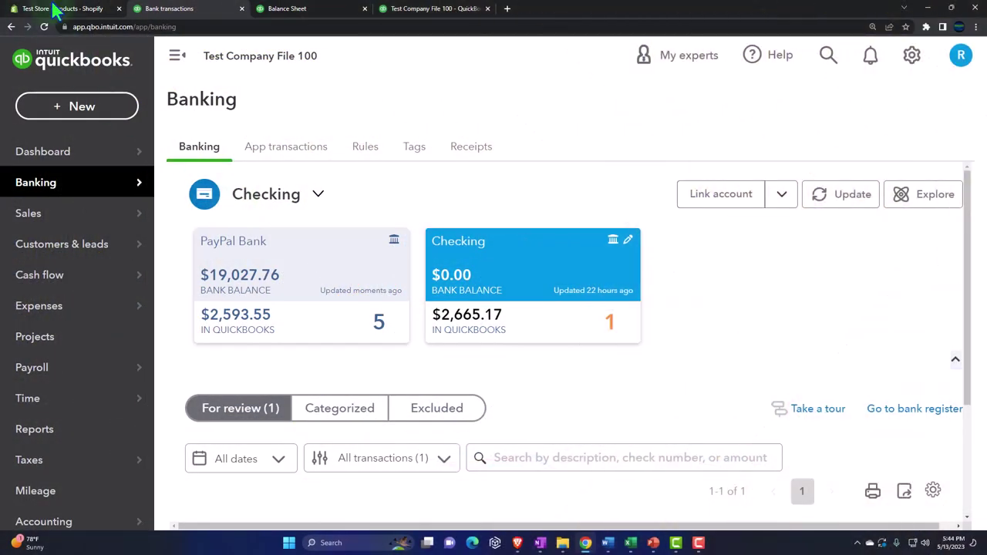
pyautogui.click(55, 9)
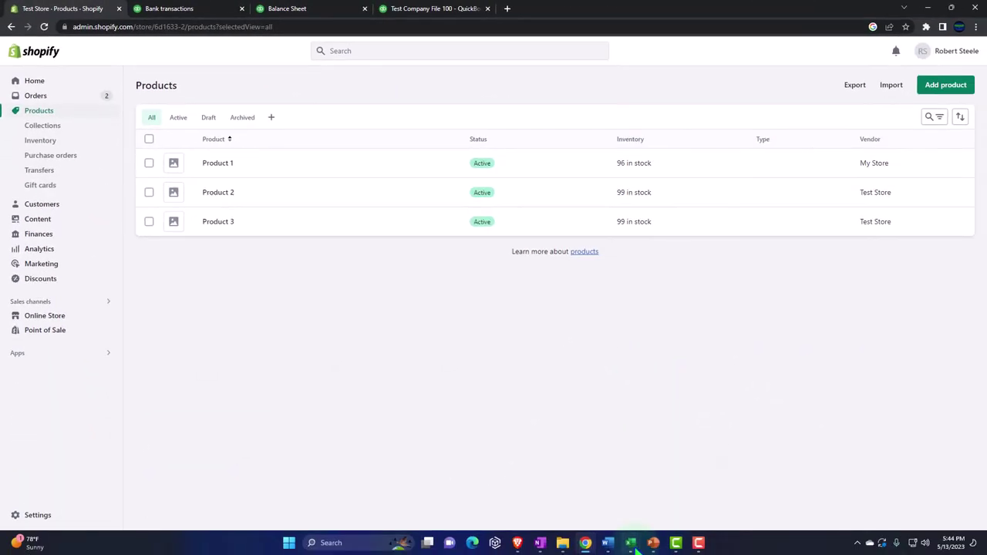
# Switch back to the Excel workbook and enter the second purchase date 4/15 in cell A3.
pyautogui.moveTo(634, 545)
pyautogui.click(640, 513)
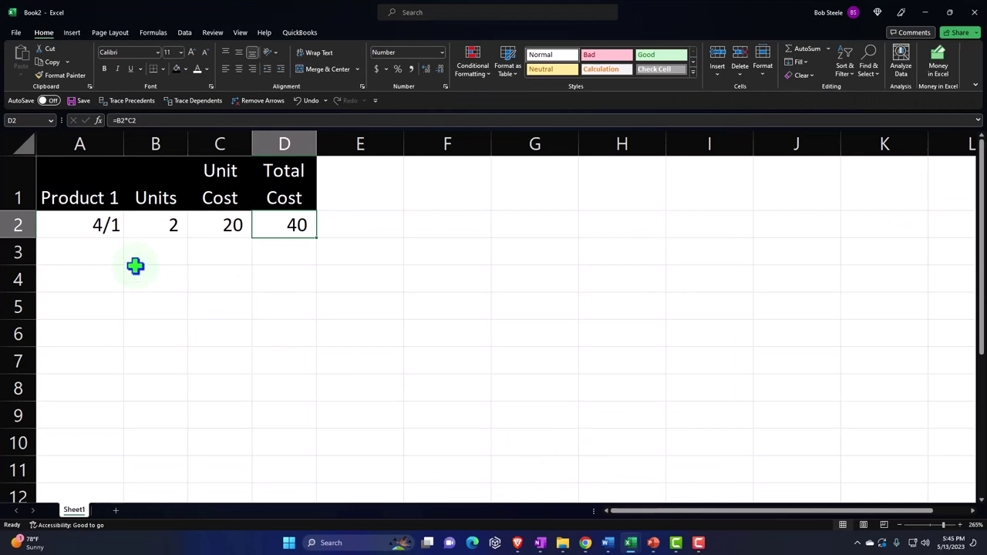
pyautogui.click(101, 253)
pyautogui.write('4/1')
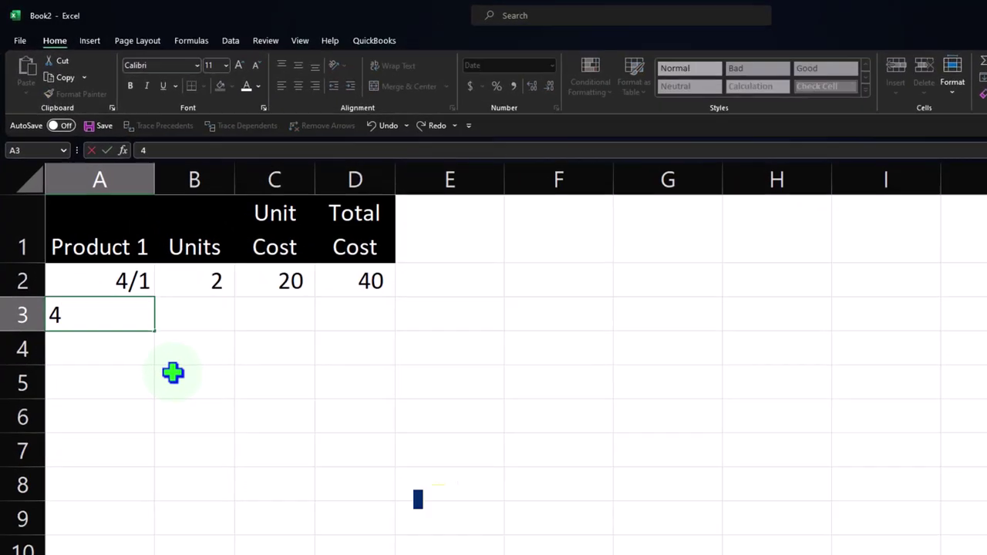
pyautogui.press('Return')
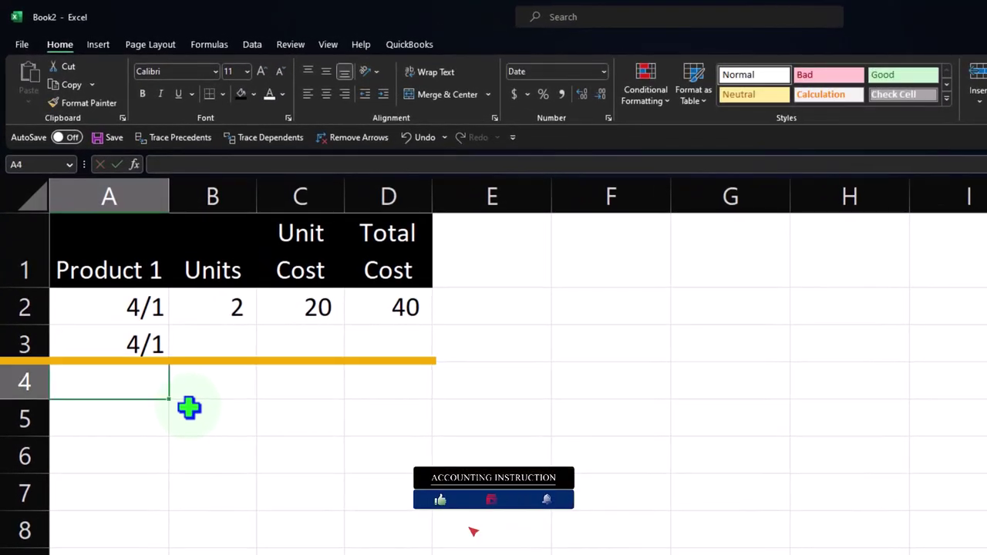
pyautogui.press('Up')
pyautogui.write('4/15')
pyautogui.press('Return')
pyautogui.press('Right')
pyautogui.press('Up')
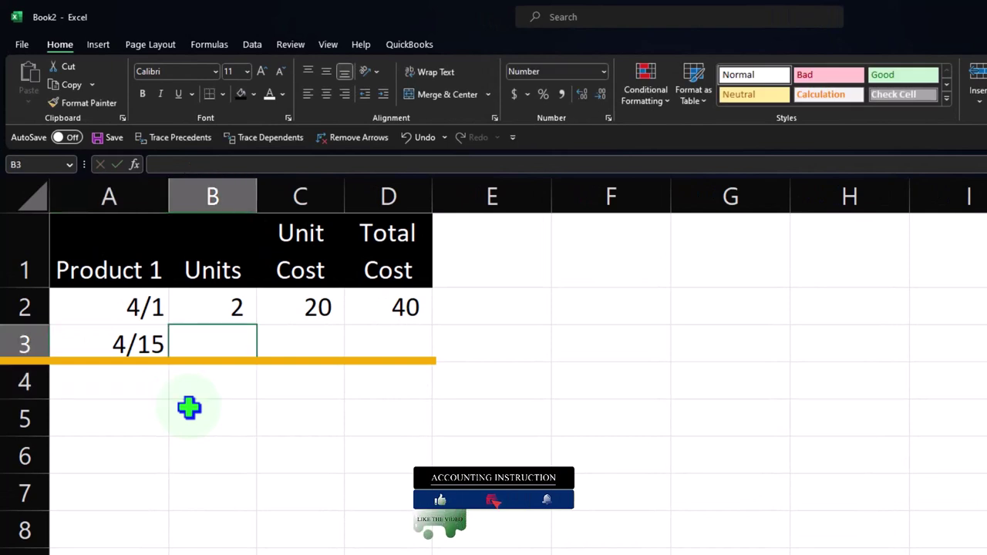
# Complete the 4/15 purchase row for Product 1 with 1 unit at a unit cost of 22.
pyautogui.write('1')
pyautogui.press('Tab')
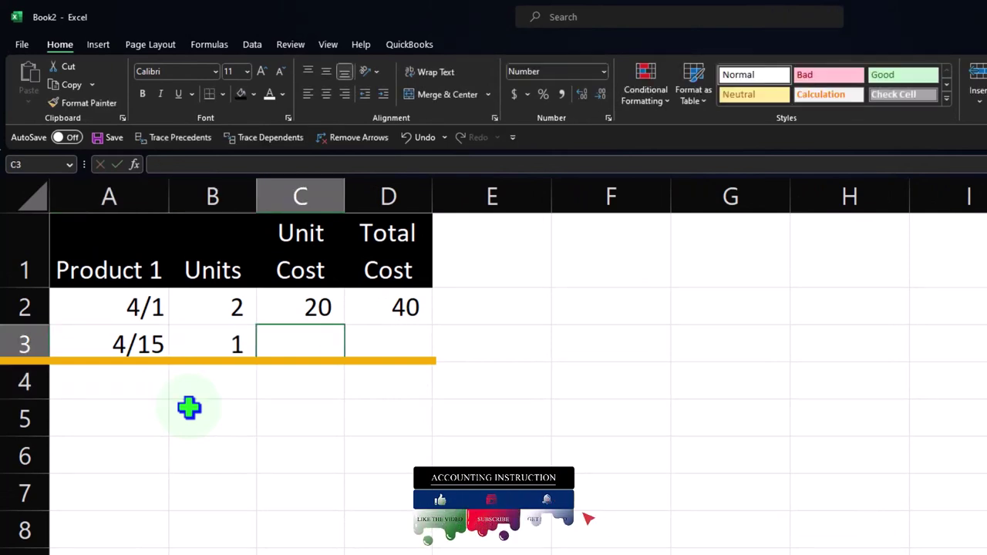
pyautogui.write('22')
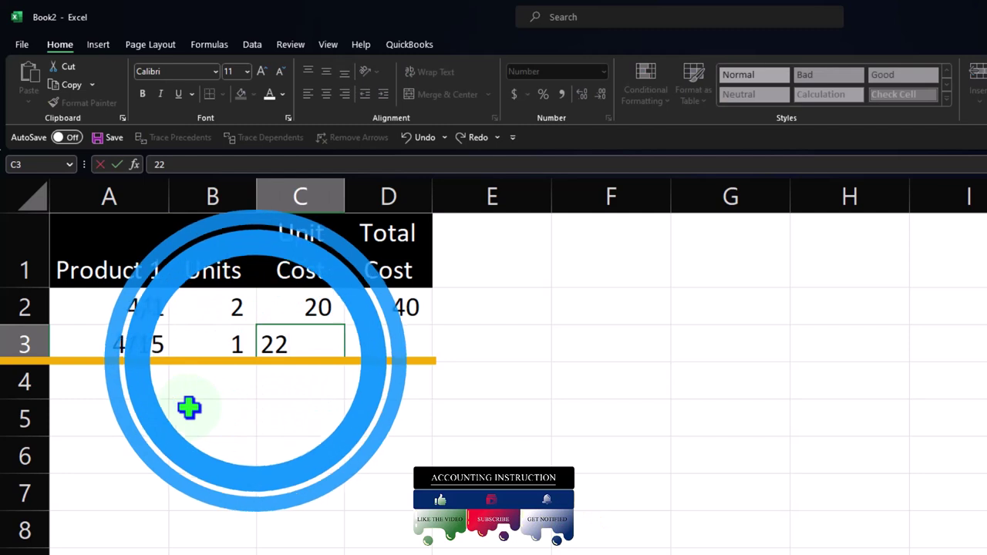
pyautogui.press('Tab')
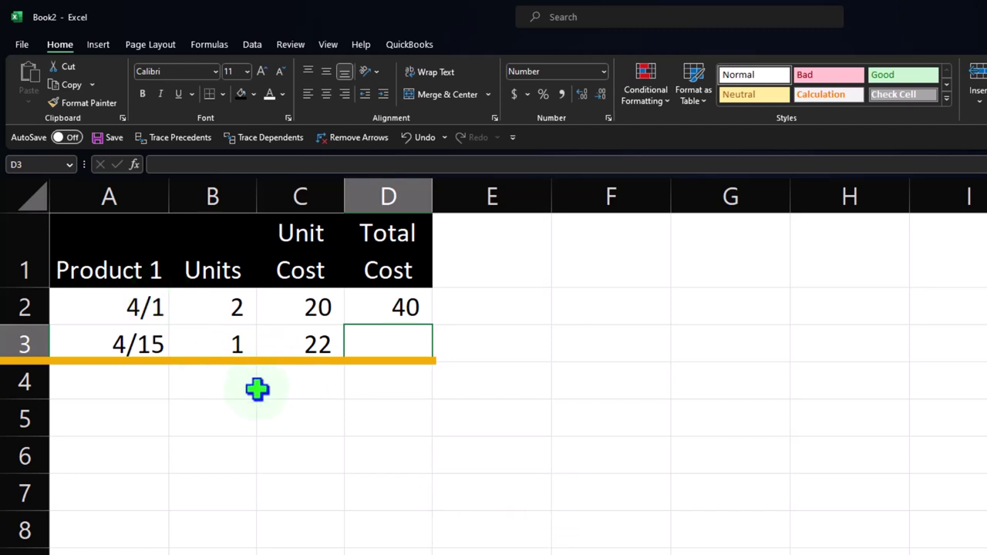
# Calculate the 4/15 total cost in D3 by multiplying the units in B3 by the unit cost in C3.
pyautogui.write('=')
pyautogui.press('Left')
pyautogui.press('Left')
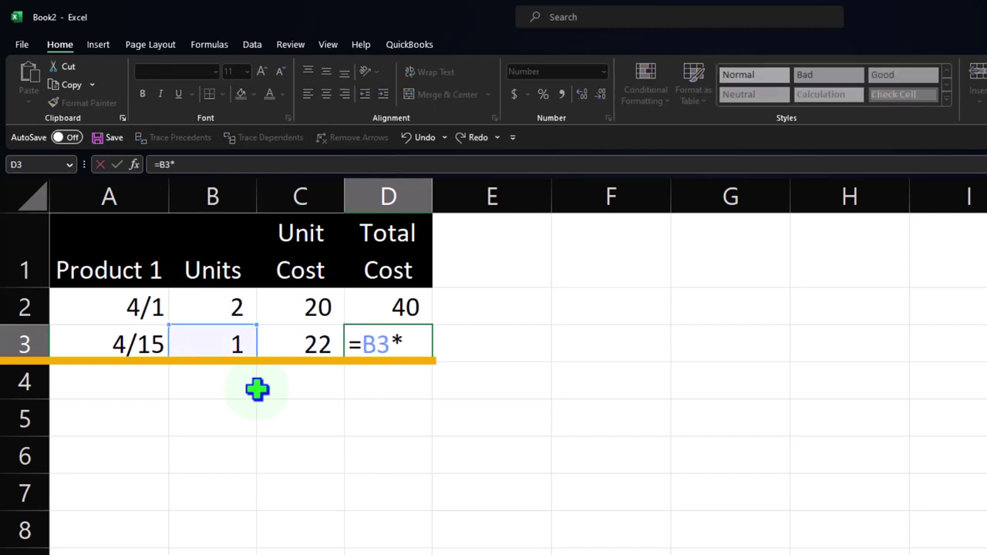
pyautogui.click(257, 390)
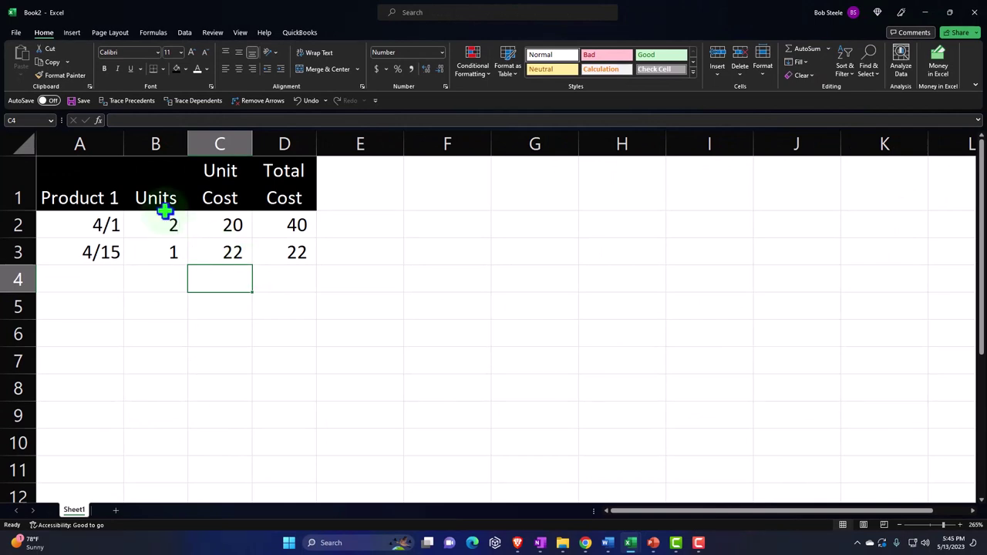
# Copy the Product 1 table A1:D3 to F1 and narrow column E into a thin spacer between the tables.
pyautogui.moveTo(80, 165); pyautogui.dragTo(282, 263)
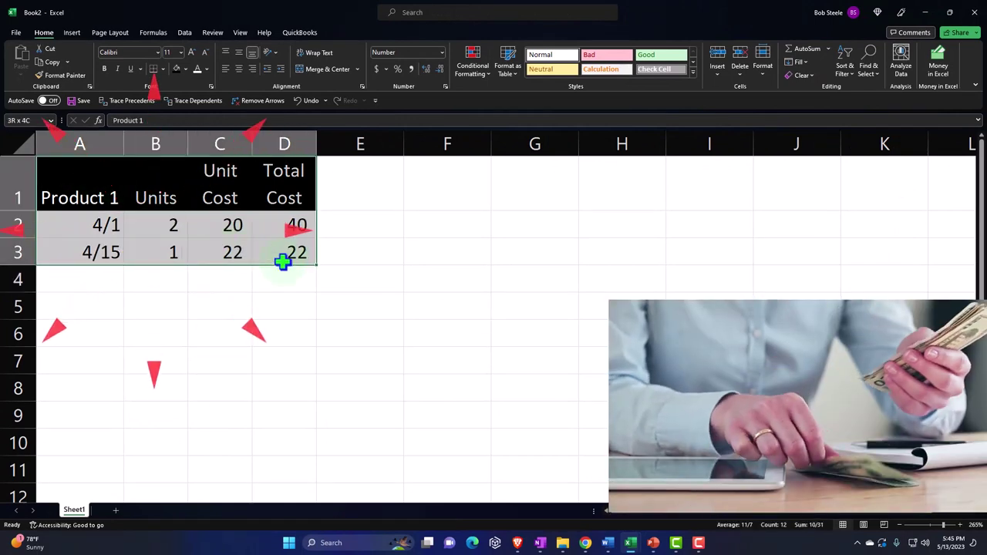
pyautogui.hotkey('ctrl', 'c')
pyautogui.click(427, 158)
pyautogui.hotkey('ctrl', 'v')
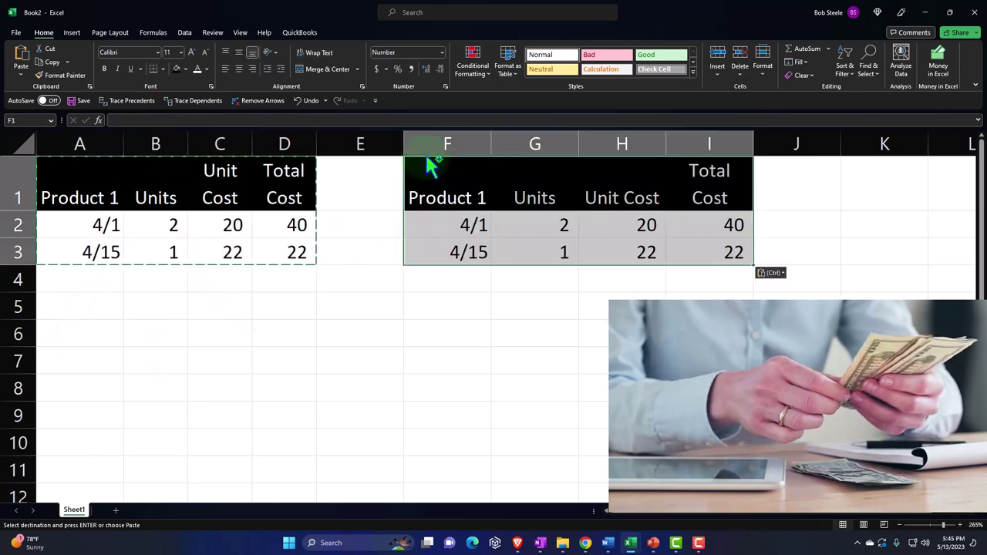
pyautogui.moveTo(405, 144); pyautogui.dragTo(334, 158)
# Change the copied table's heading in F1 to Product 2.
pyautogui.doubleClick(407, 198)
pyautogui.press('BackSpace')
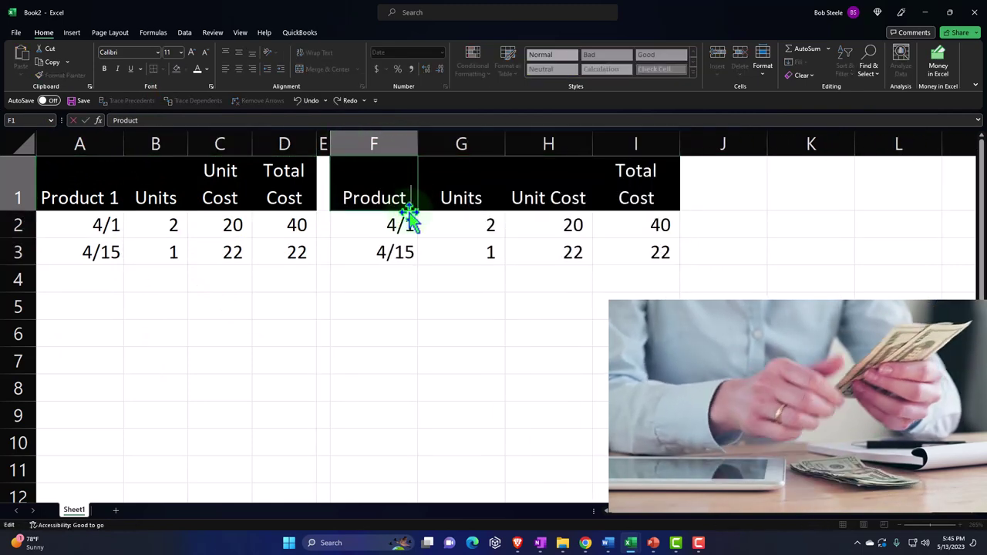
pyautogui.write('2')
pyautogui.press('Return')
# Clear the units, unit cost and total cost cells of the Product 2 table's 4/1 row.
pyautogui.press('Tab')
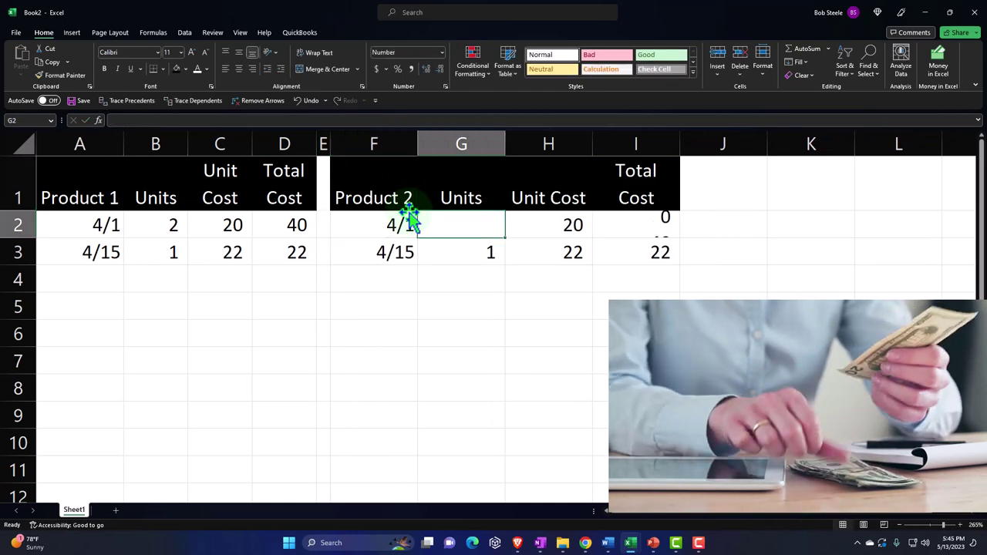
pyautogui.press('Tab')
pyautogui.press('Delete')
pyautogui.press('Tab')
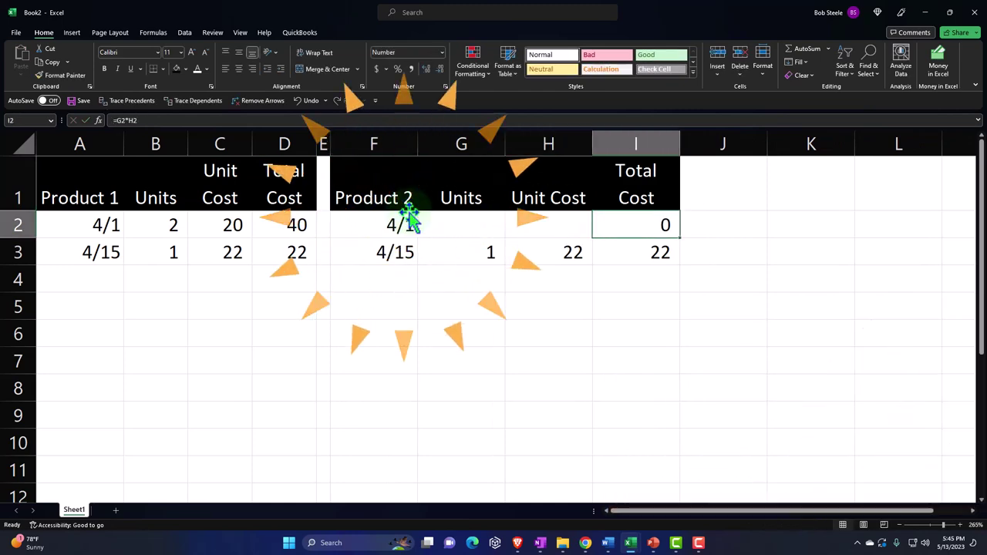
pyautogui.press('Delete')
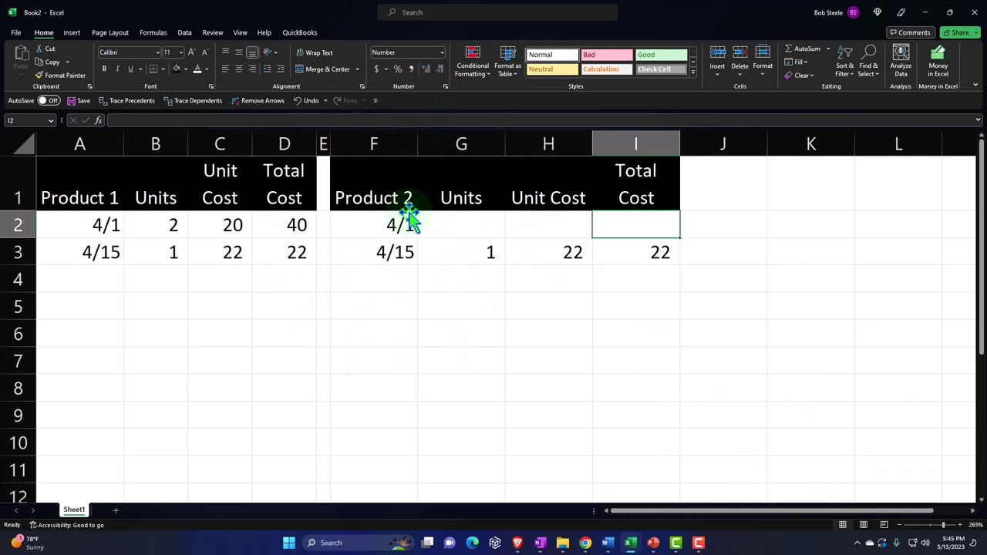
# Set the 4/15 purchase of Product 2 to 2 units at a unit cost of 105.
pyautogui.press('Down')
pyautogui.press('Left')
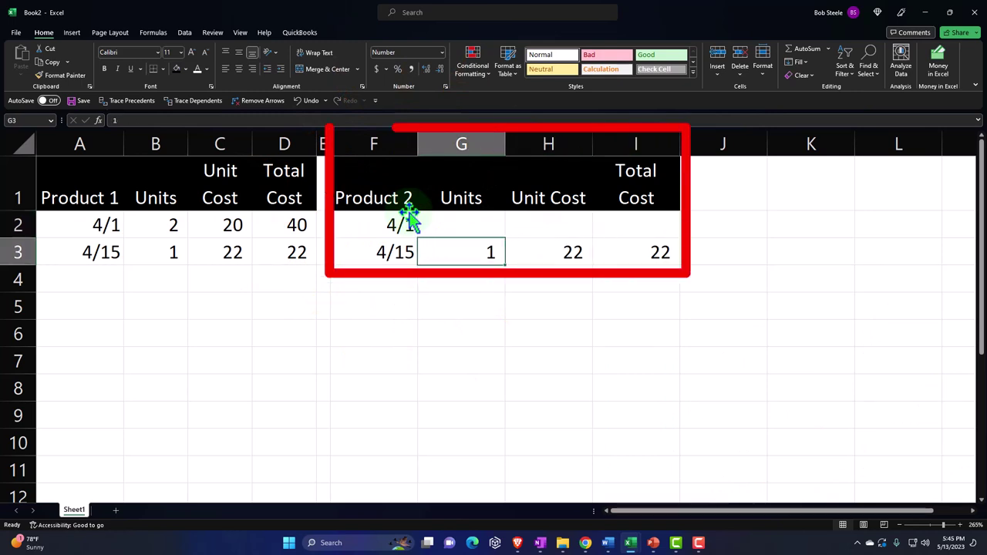
pyautogui.write('2')
pyautogui.press('Tab')
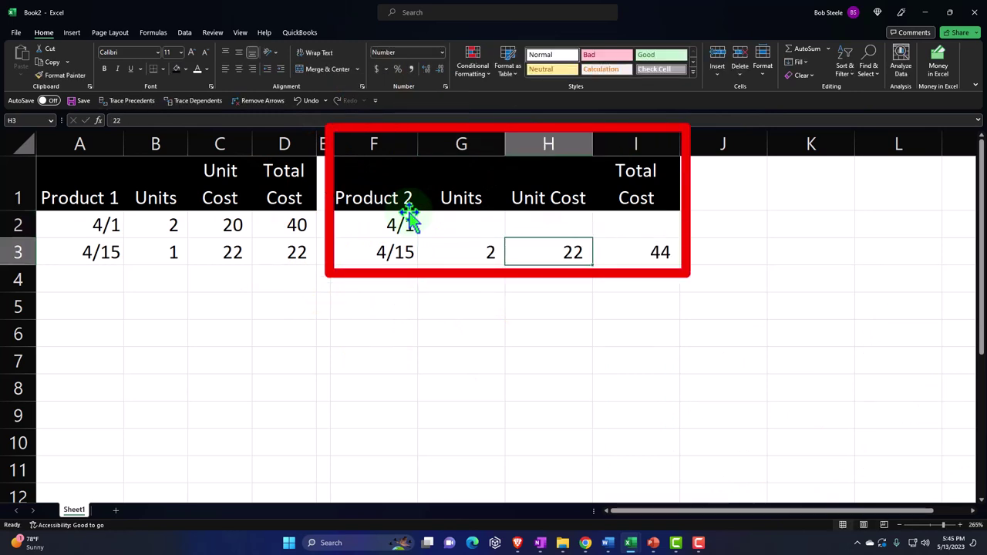
pyautogui.write('105')
pyautogui.press('Tab')
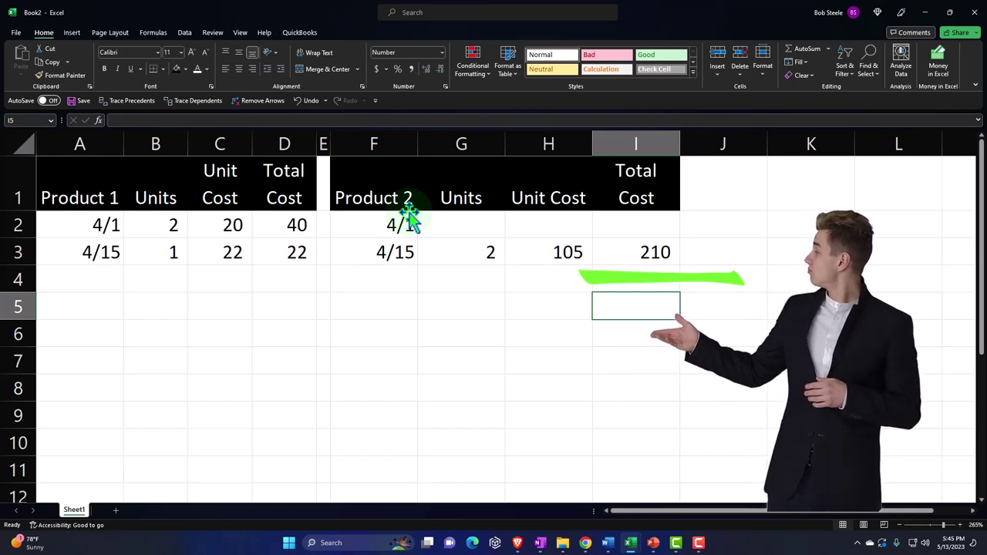
# Add the 4/15 total costs of both products, D3 and I3, with a formula in cell I5.
pyautogui.write('+')
pyautogui.press('Left')
pyautogui.press('Left')
pyautogui.press('Left')
pyautogui.press('Left')
pyautogui.press('Left')
pyautogui.press('Up')
pyautogui.press('Up')
pyautogui.write('+')
pyautogui.press('Up')
pyautogui.press('Up')
pyautogui.press('Return')
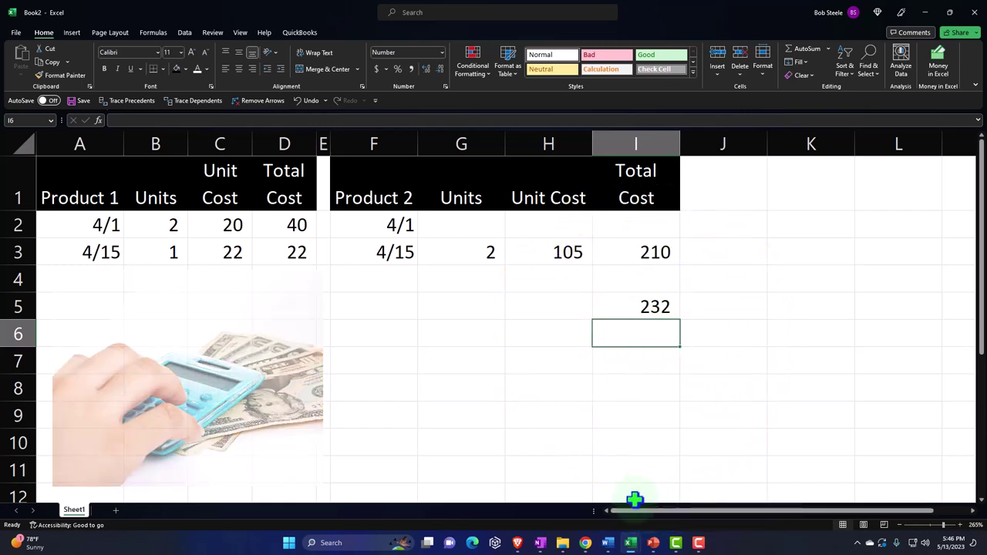
# Switch to QuickBooks Online in the browser and start a new expense.
pyautogui.click(631, 543)
pyautogui.click(586, 543)
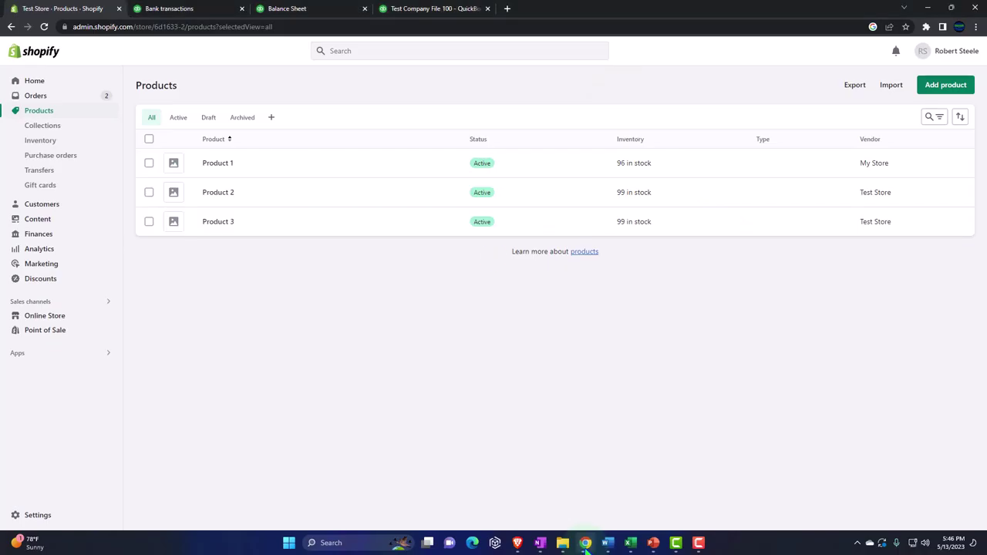
pyautogui.click(170, 9)
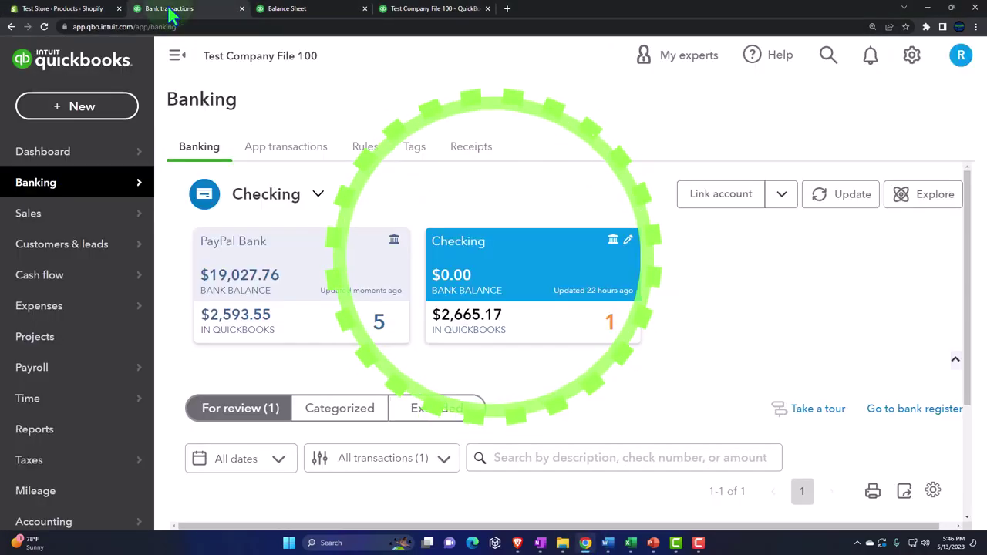
pyautogui.click(72, 116)
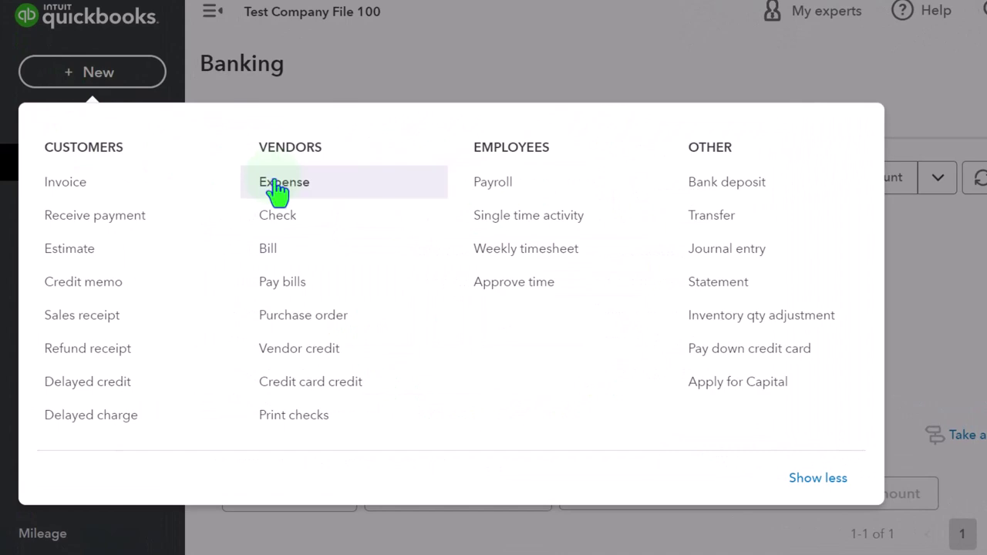
pyautogui.click(283, 185)
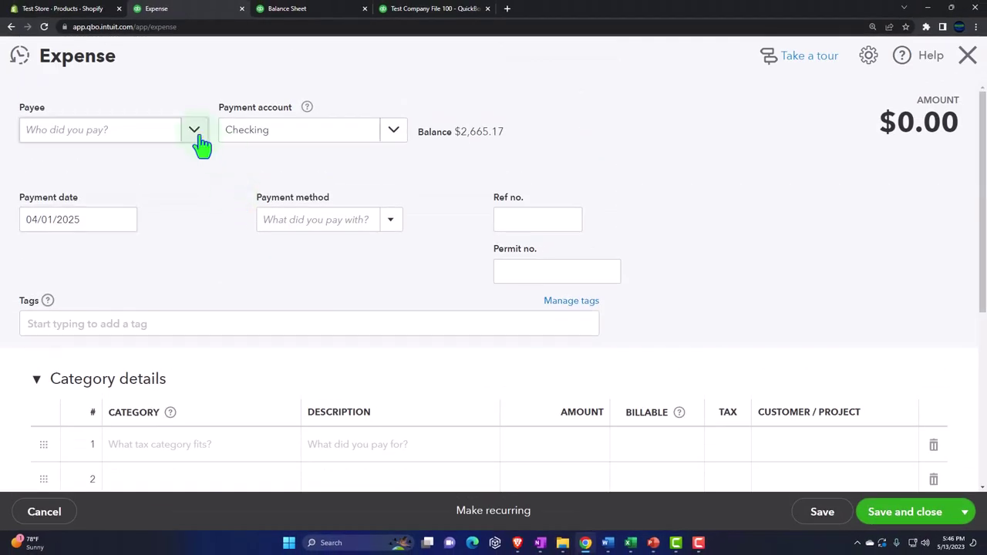
# Choose Vendor 1 as the expense's payee and set the payment date to 04/15/2023.
pyautogui.click(197, 138)
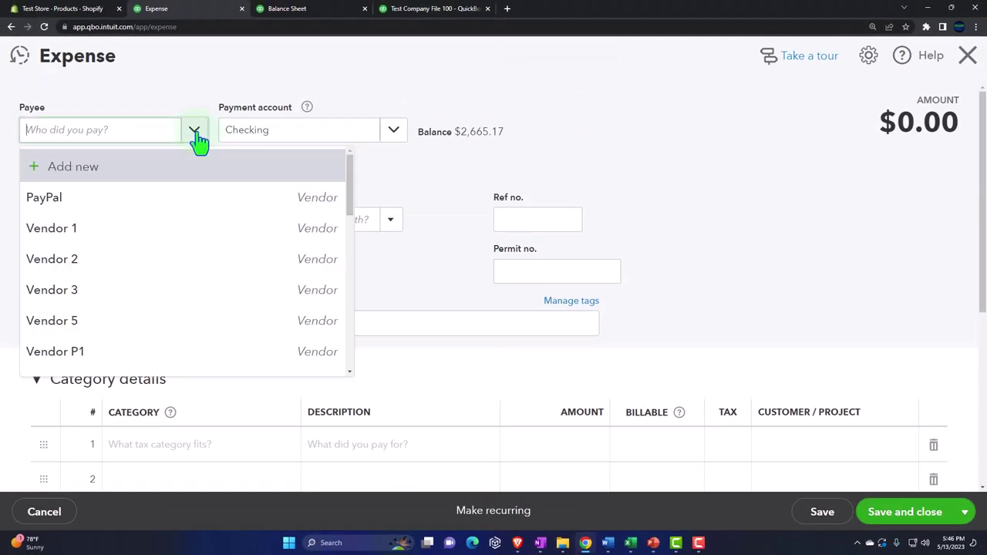
pyautogui.click(110, 230)
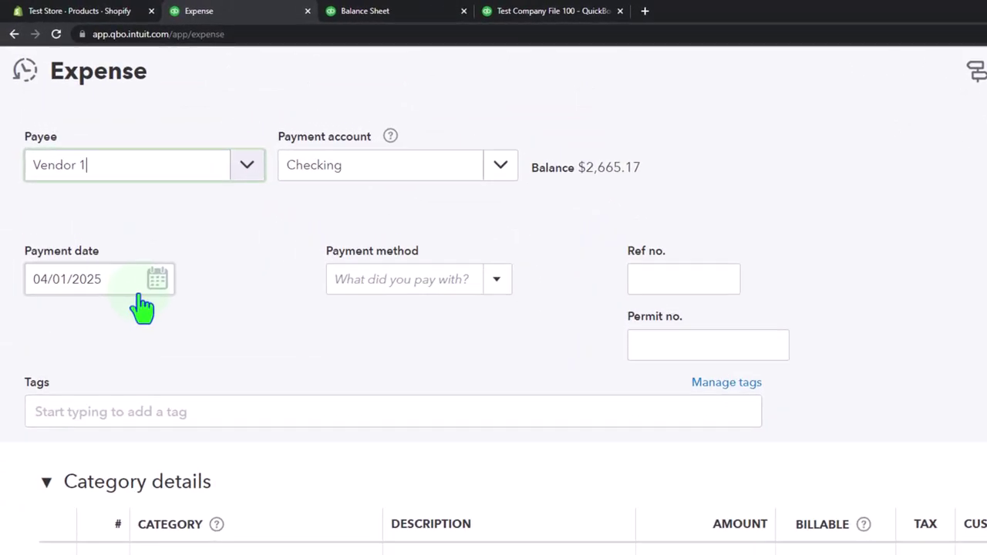
pyautogui.press('Tab')
pyautogui.press('Tab')
pyautogui.press('Tab')
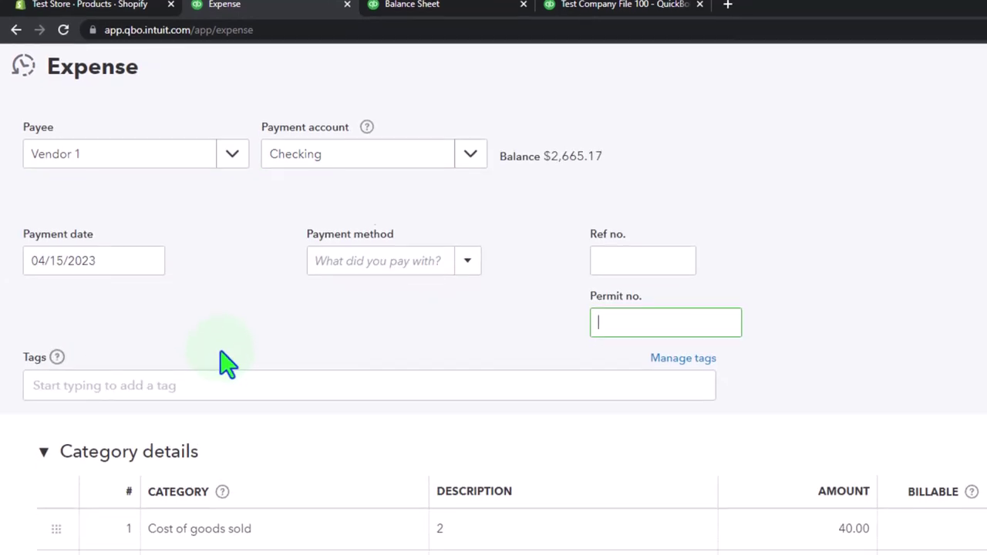
# Clear the description of the Cost of goods sold line and set its amount to 232.
pyautogui.click(44, 291)
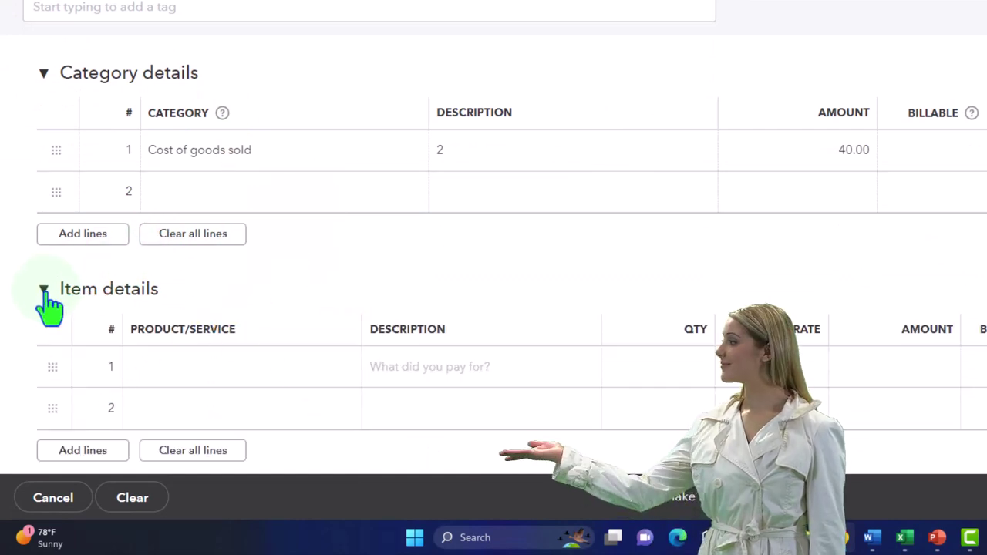
pyautogui.click(44, 291)
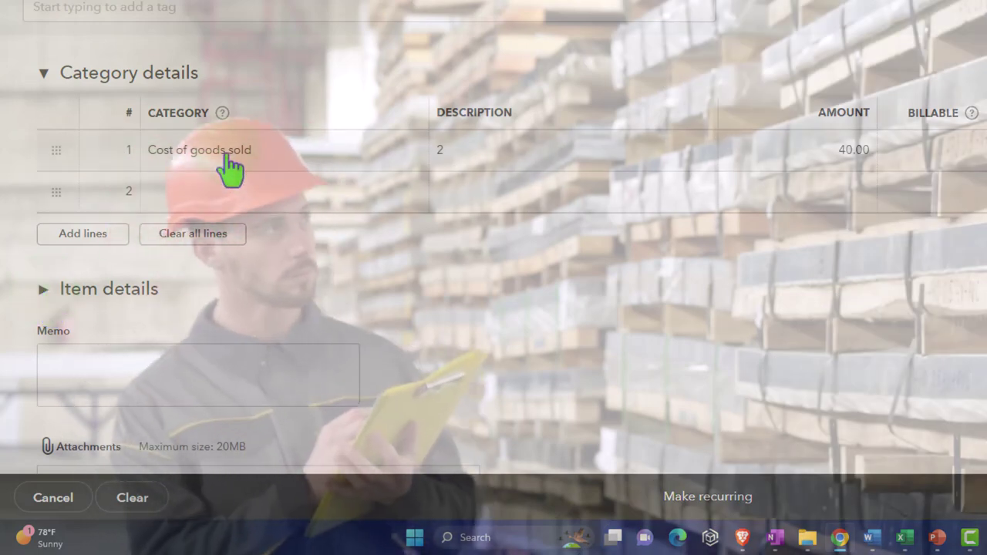
pyautogui.click(226, 158)
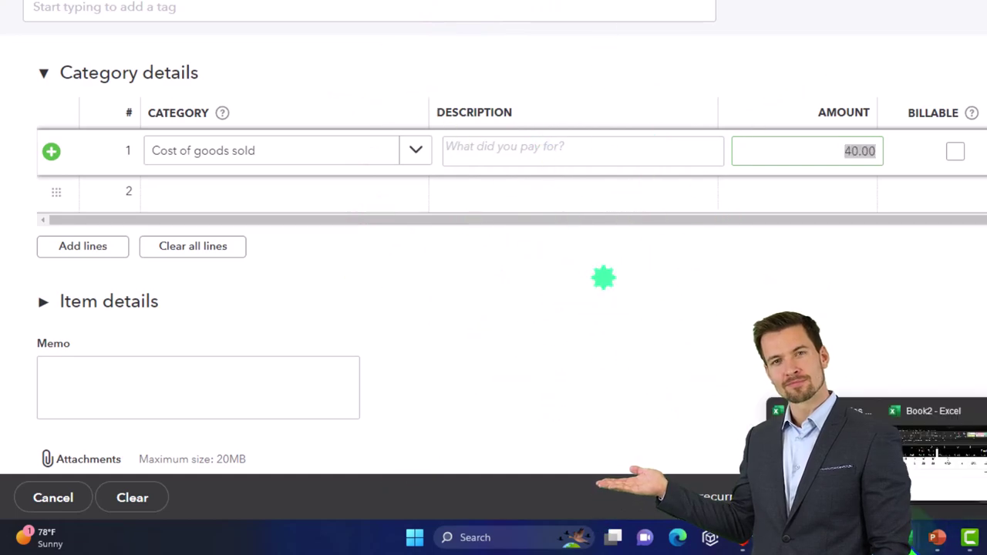
pyautogui.click(810, 451)
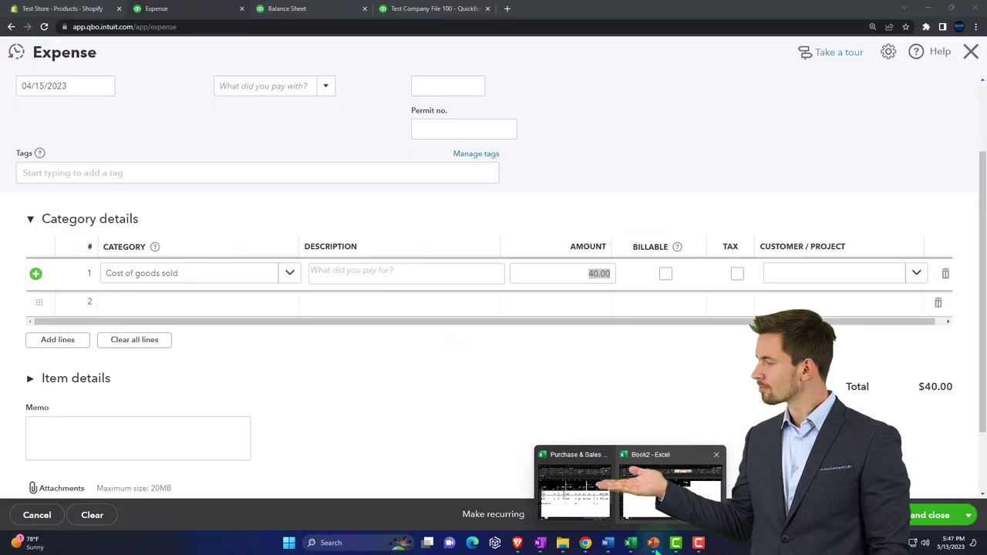
pyautogui.click(572, 273)
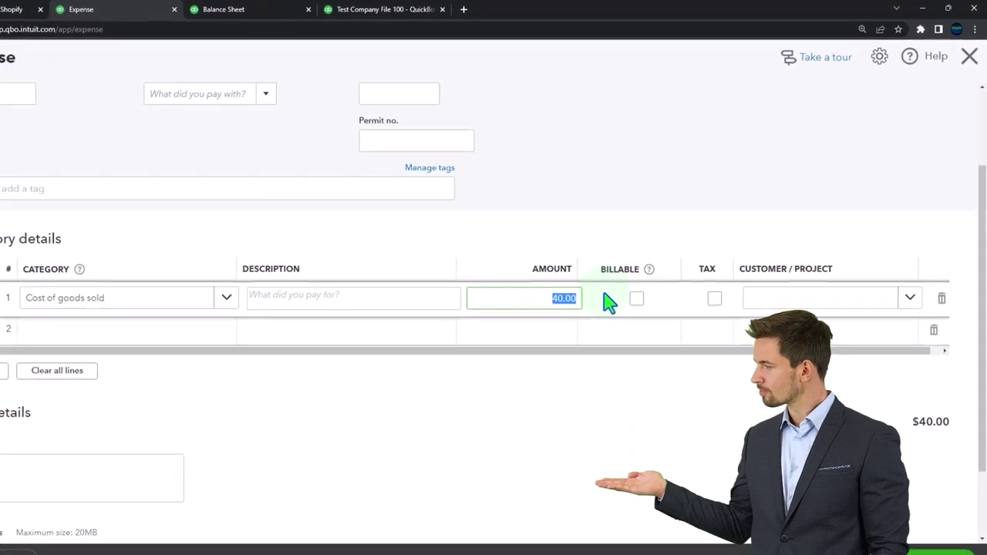
pyautogui.write('232')
pyautogui.press('Tab')
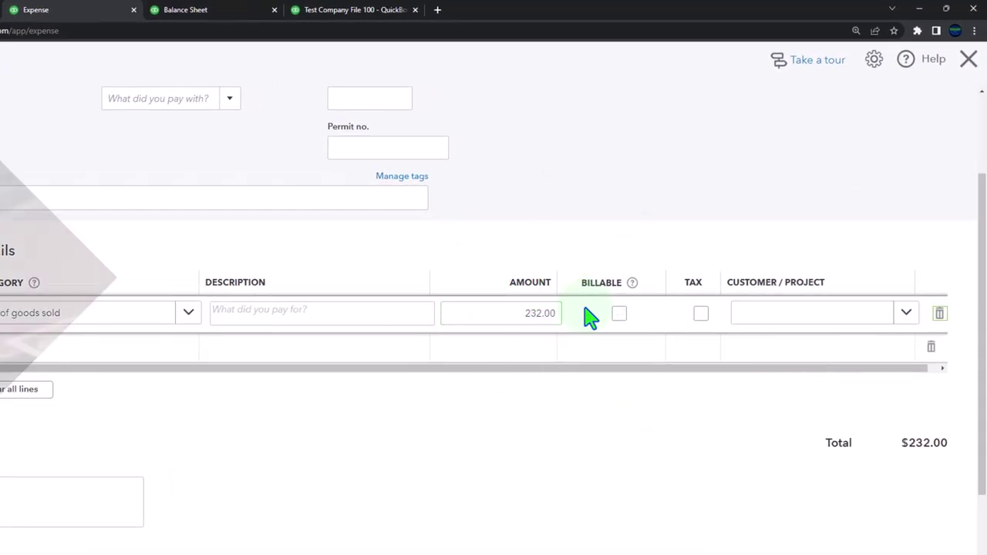
pyautogui.click(580, 346)
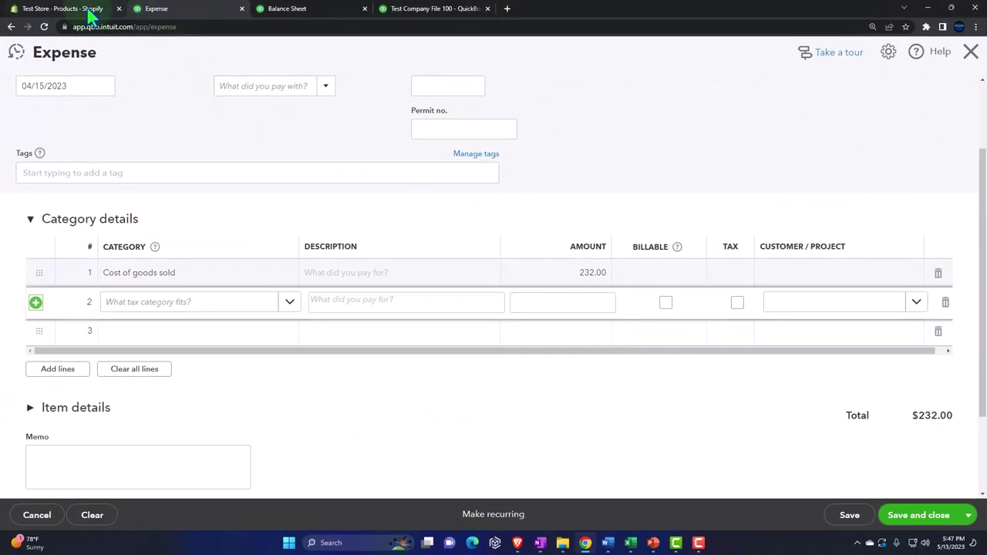
# Review the stock levels in the Shopify product list and return to the QuickBooks expense.
pyautogui.click(62, 8)
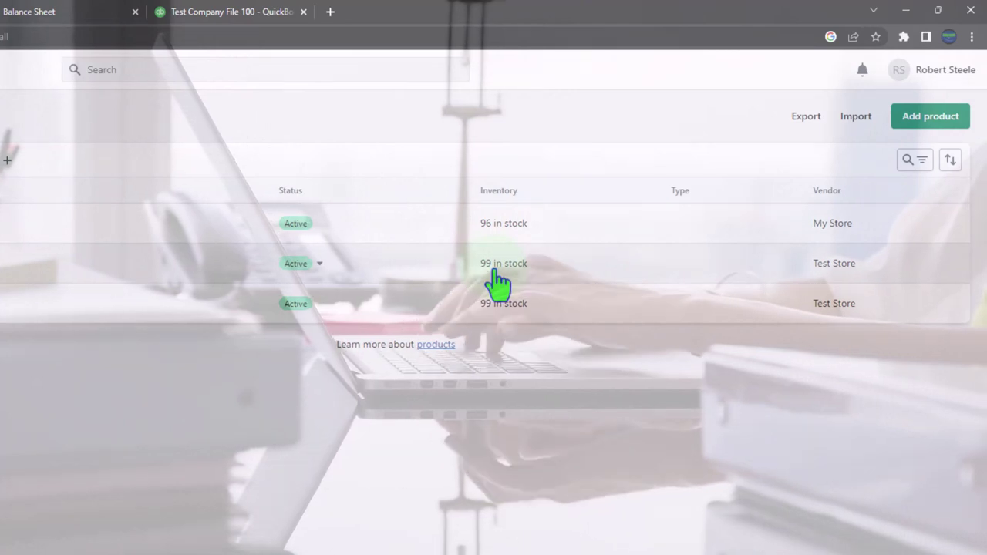
pyautogui.click(491, 273)
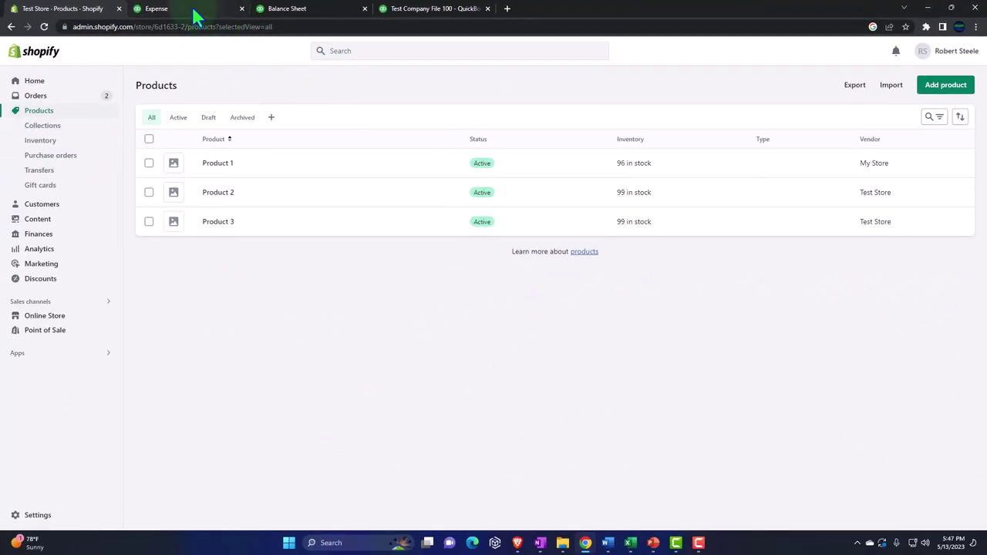
pyautogui.click(194, 15)
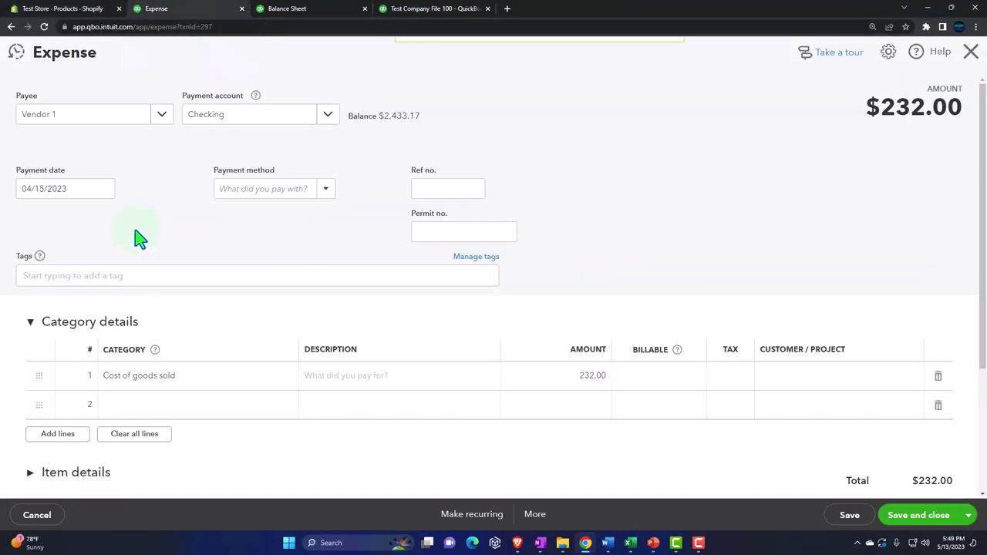
# Correct the expense's payment date to 04/15/2025, then save and close it.
pyautogui.click(86, 194)
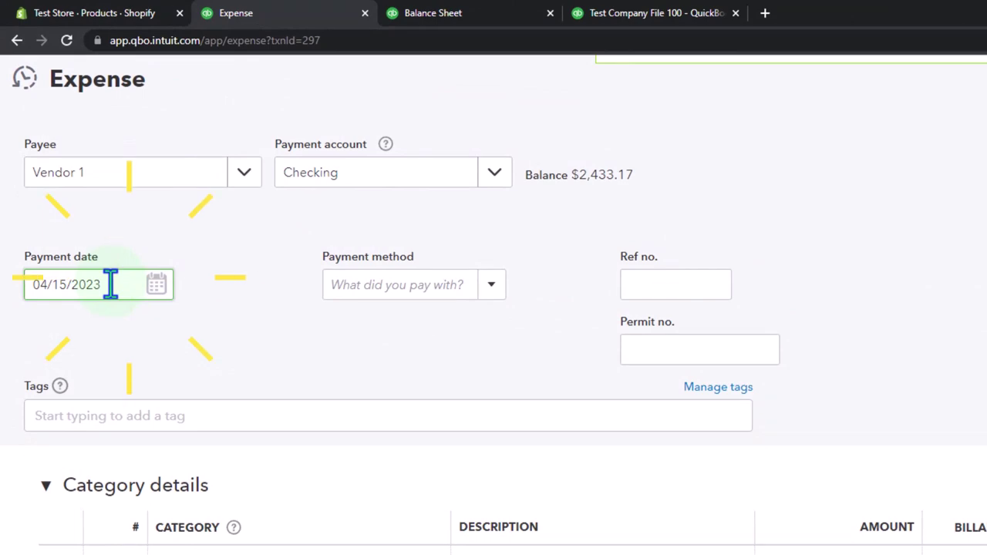
pyautogui.press('Tab')
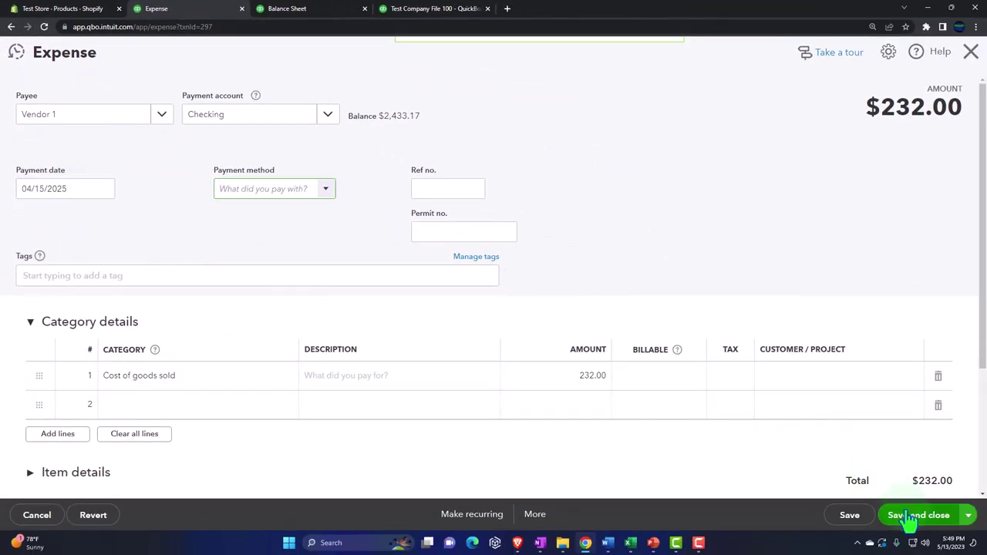
pyautogui.click(910, 522)
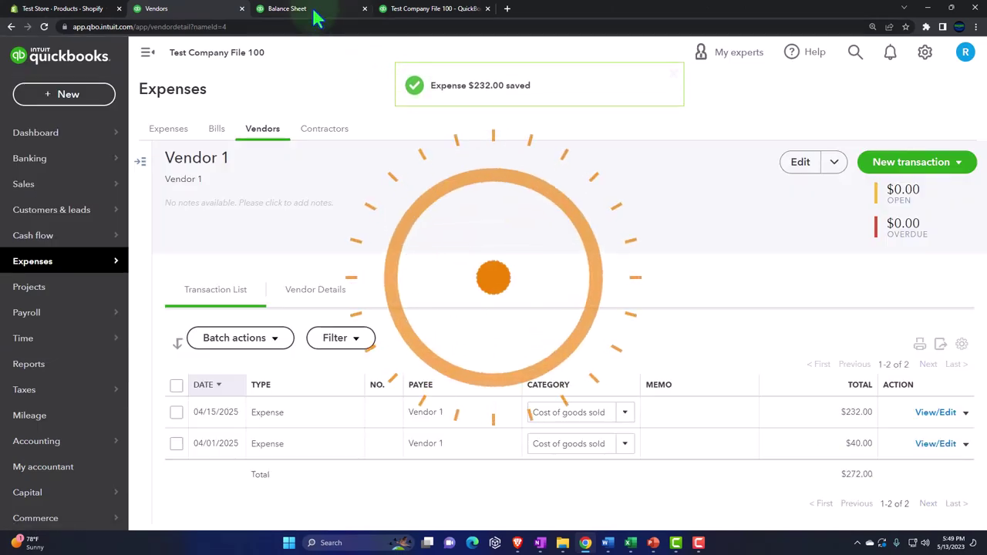
# Rerun the Balance Sheet for April to May 2025, then review the Profit and Loss report and the Shopify product list.
pyautogui.click(317, 17)
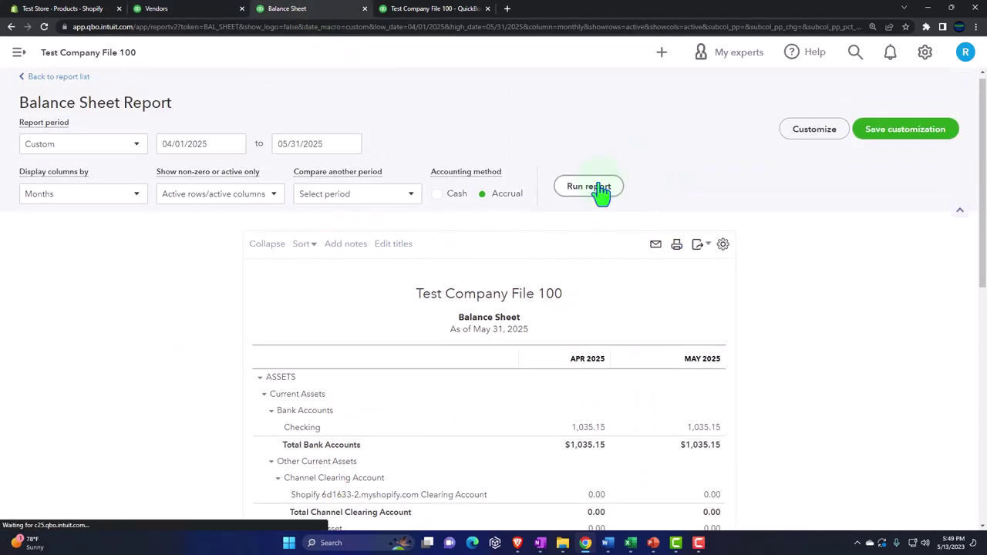
pyautogui.scroll(-2, 601, 193)
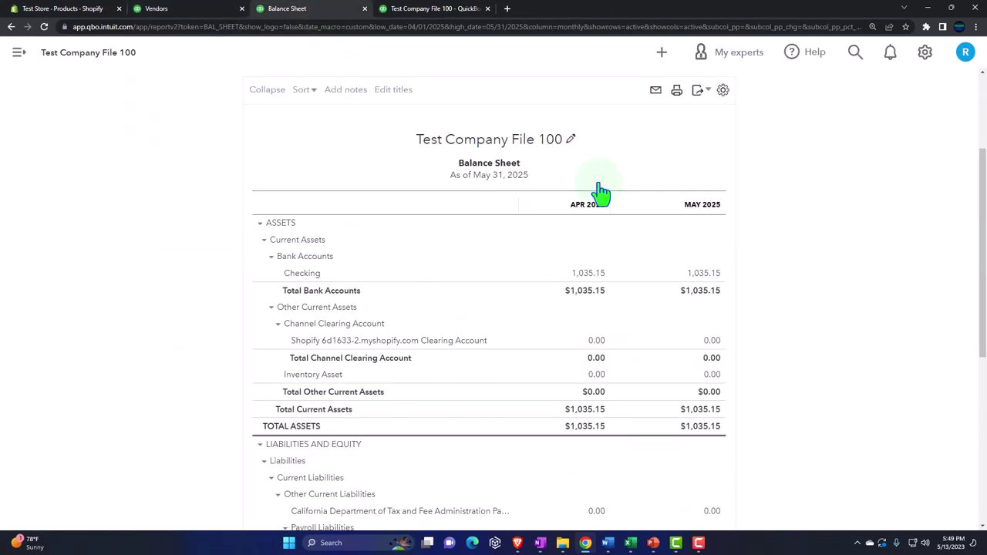
pyautogui.click(427, 10)
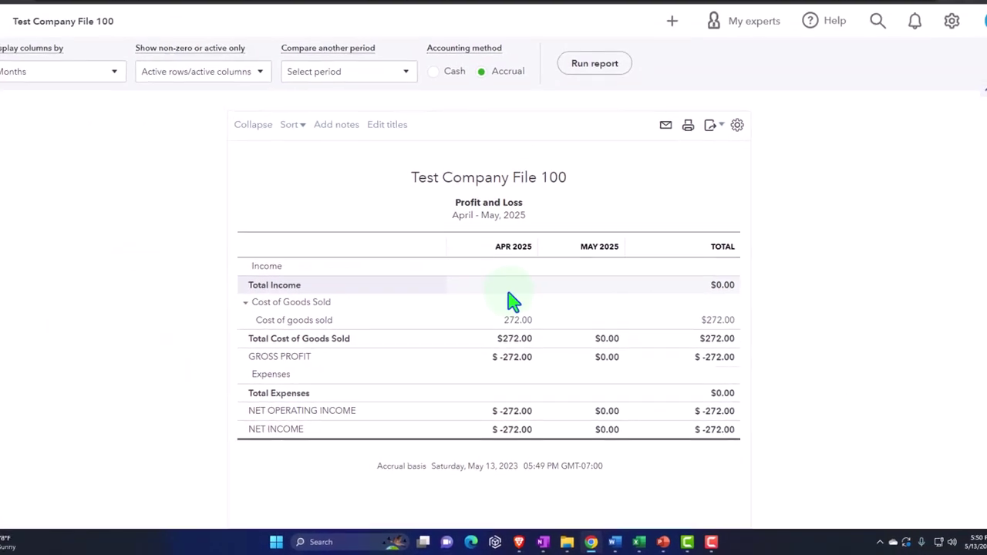
pyautogui.click(85, 11)
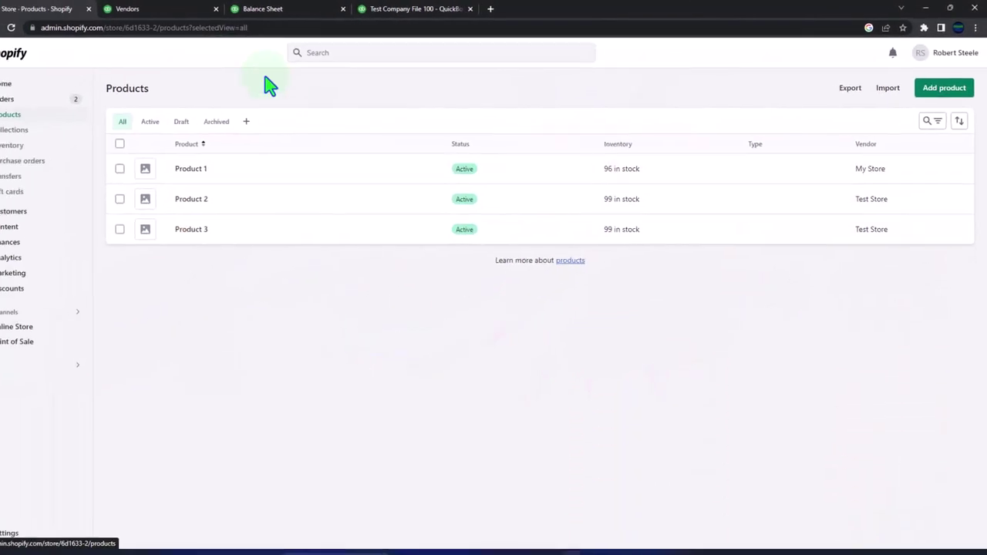
# Start a new QuickBooks expense with Vendor 2 as the payee and set the payment date to 04/15/2025.
pyautogui.click(158, 9)
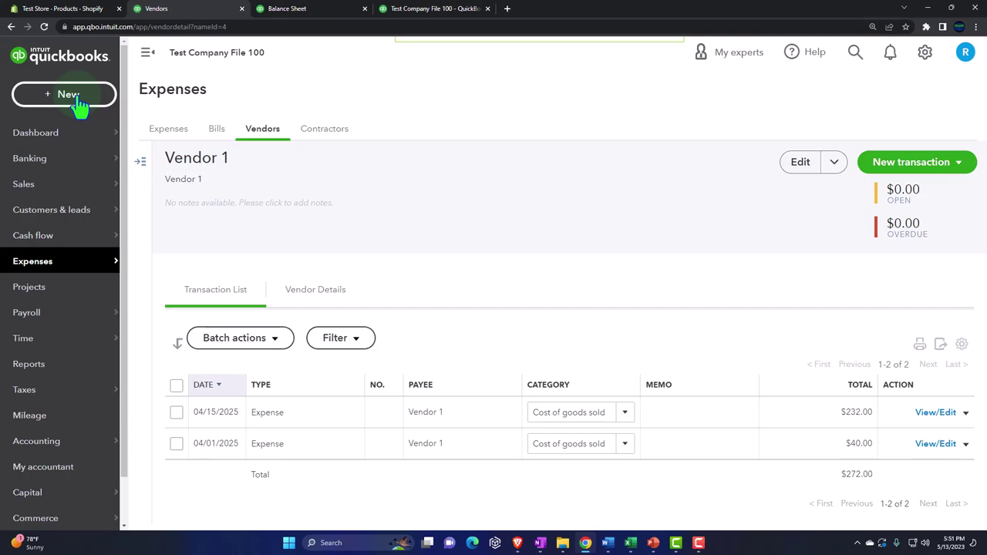
pyautogui.click(75, 97)
pyautogui.click(199, 172)
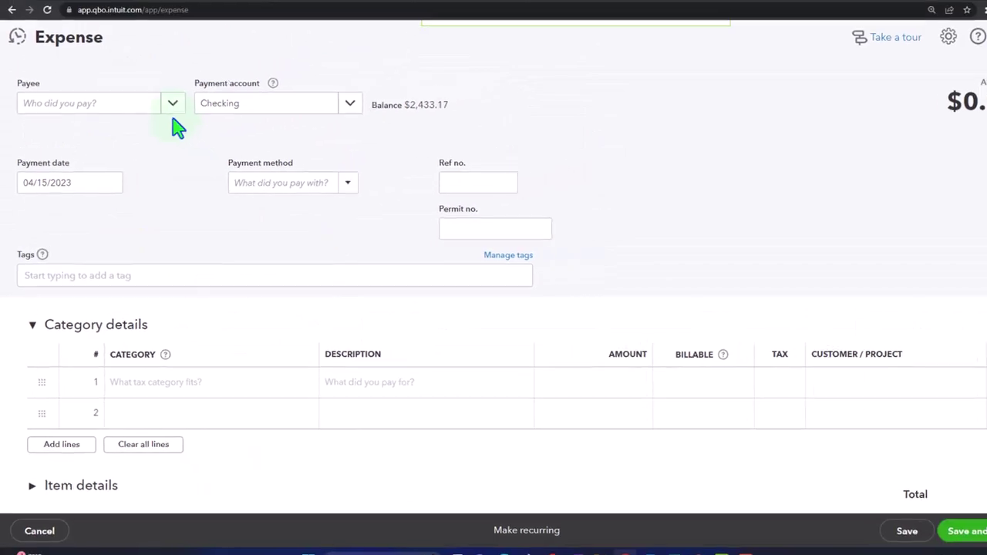
pyautogui.click(173, 108)
pyautogui.click(85, 221)
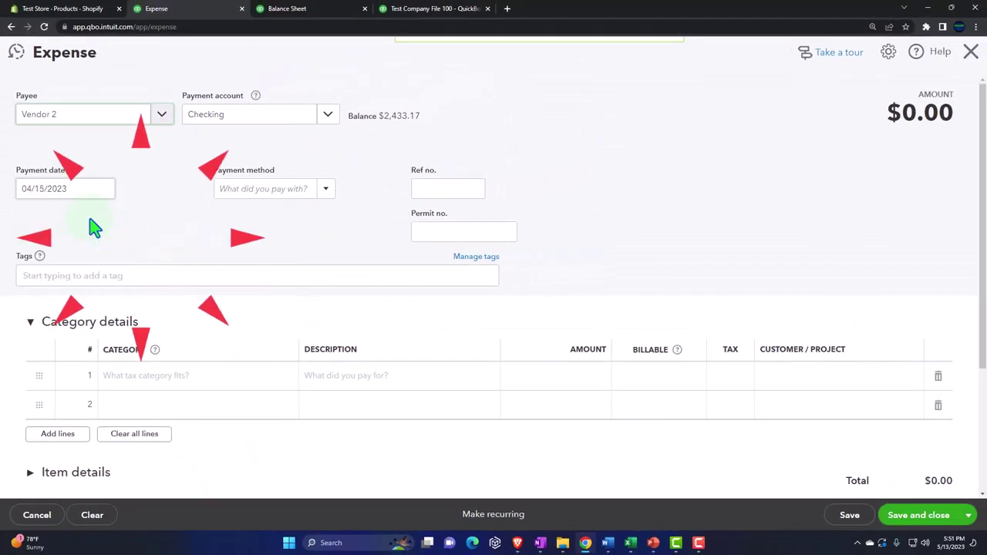
pyautogui.click(77, 190)
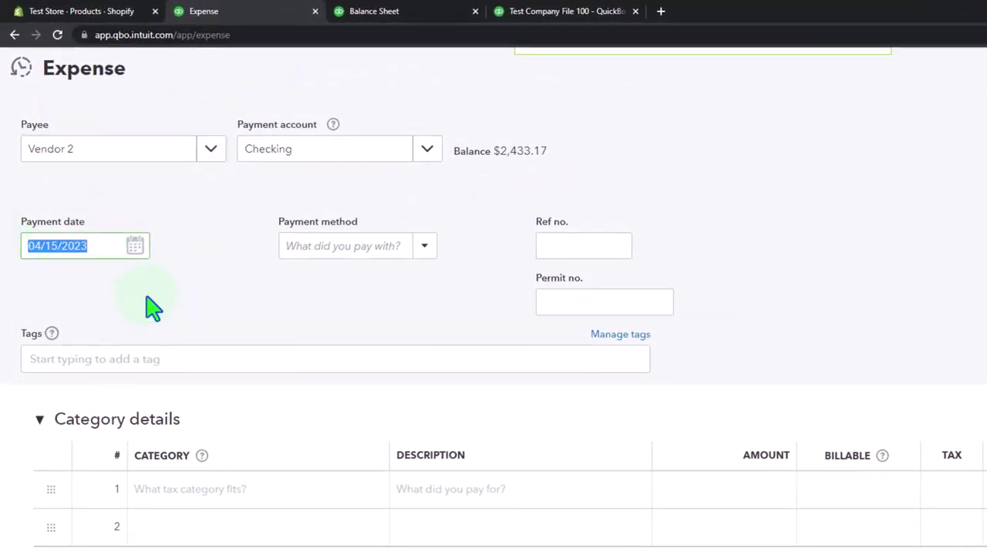
pyautogui.write('04/15/')
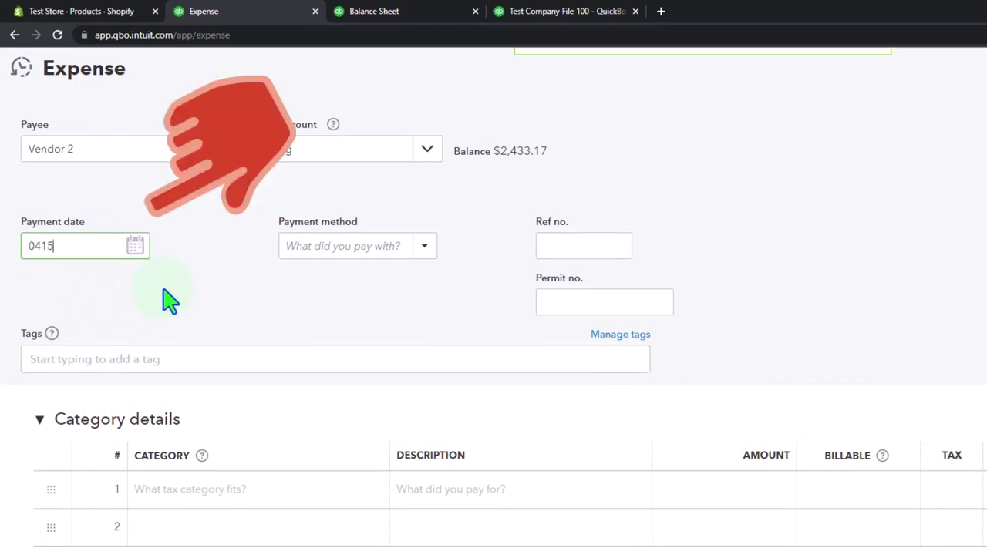
pyautogui.write('2025')
pyautogui.press('Tab')
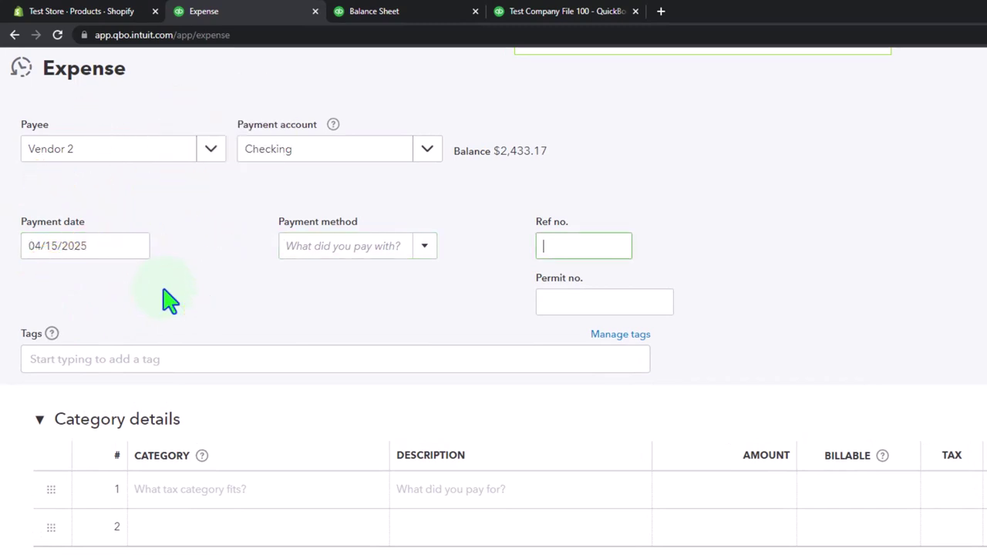
# Assign the first category line to Cost of goods sold with an amount of 2,600.
pyautogui.scroll(-1, 237, 395)
pyautogui.click(243, 423)
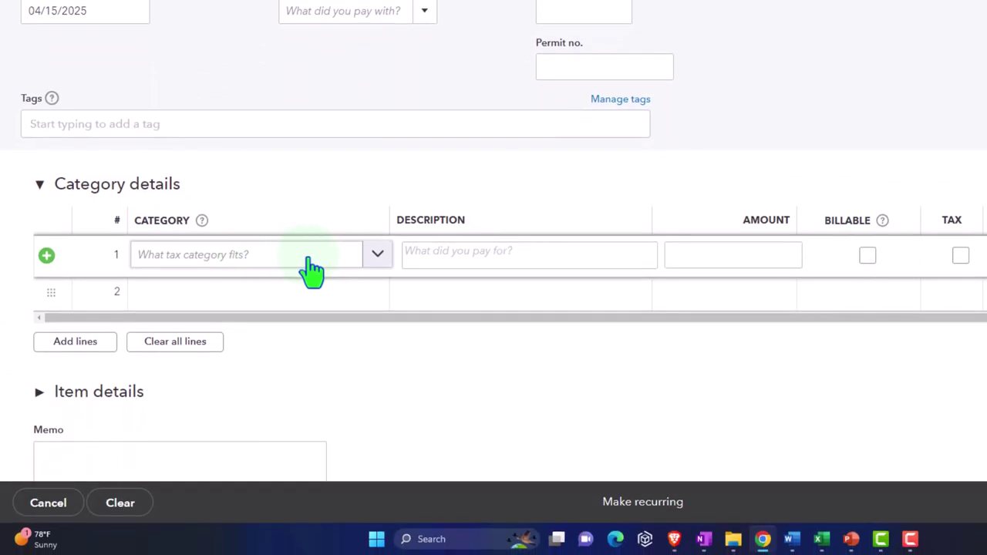
pyautogui.click(257, 266)
pyautogui.write('Co')
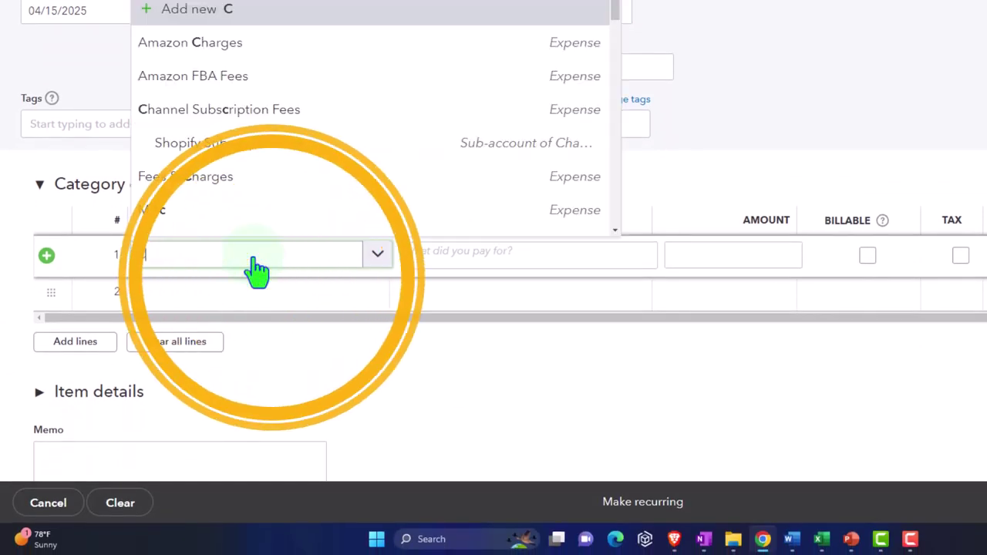
pyautogui.press('Down')
pyautogui.press('Down')
pyautogui.press('Tab')
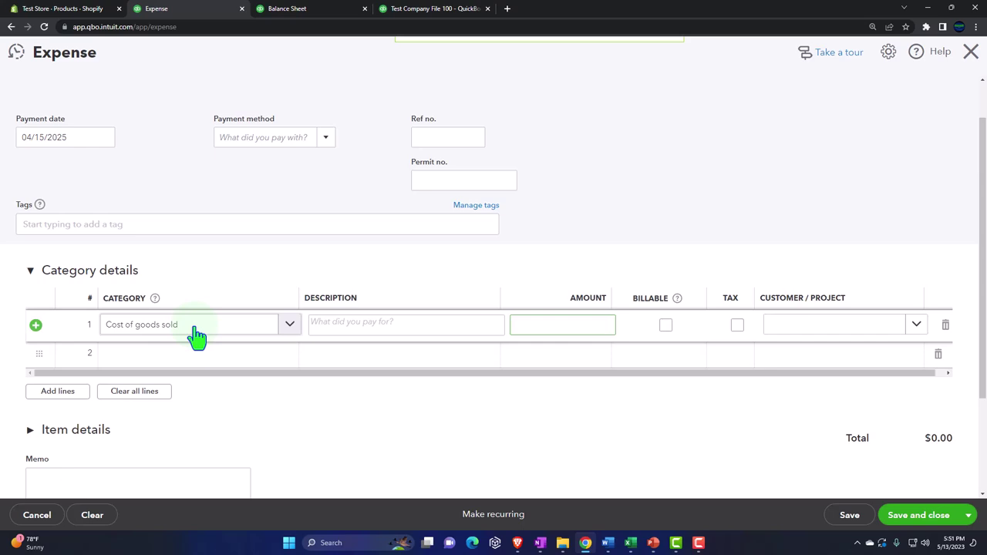
pyautogui.write('26')
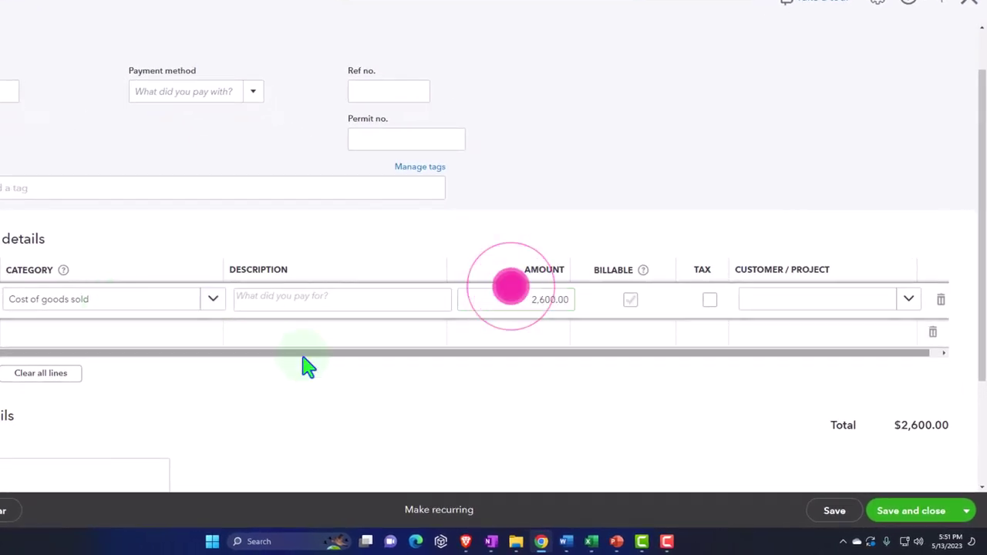
# Switch to the Book2 workbook in Excel and delete the combined purchase total in cell I5.
pyautogui.click(644, 494)
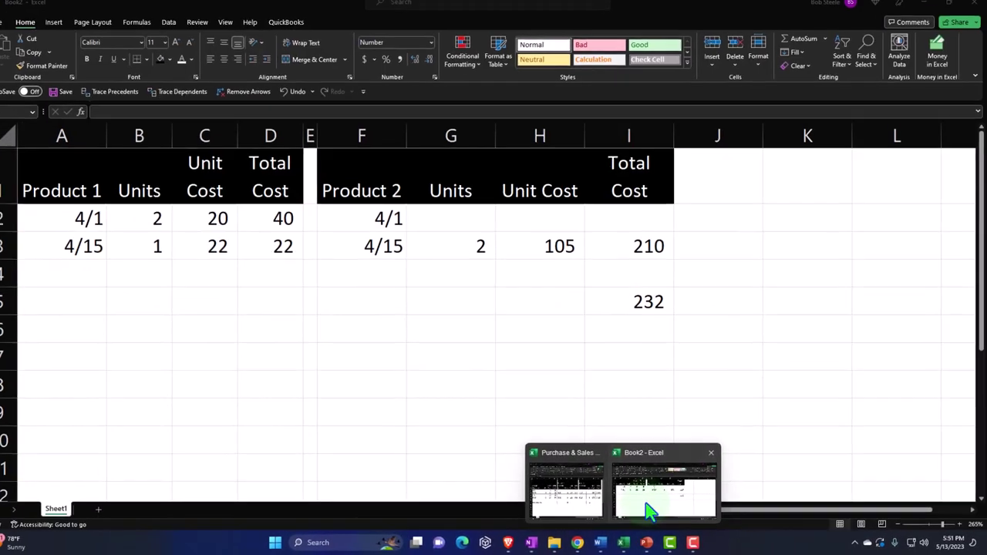
pyautogui.click(632, 301)
pyautogui.press('Delete')
# Copy the Product 2 table together with its spacer column, columns E to I, and paste it starting at column J.
pyautogui.moveTo(328, 142); pyautogui.dragTo(545, 168)
pyautogui.click(457, 185)
pyautogui.moveTo(323, 167); pyautogui.dragTo(524, 193)
pyautogui.moveTo(325, 146); pyautogui.dragTo(622, 149)
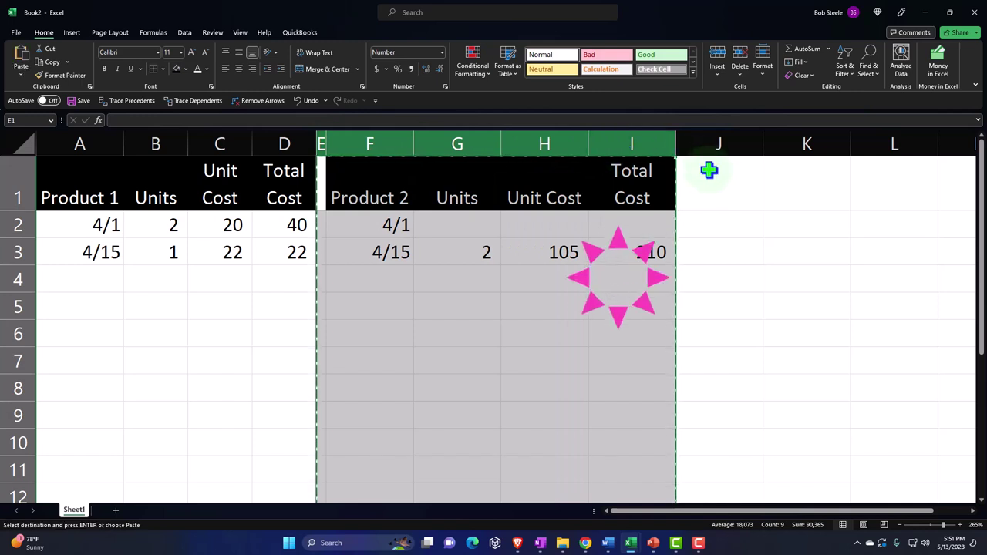
pyautogui.click(709, 170)
pyautogui.write('Product 2\tUnits\tUnit Cost 4/1 4/15\t2\t105')
pyautogui.click(712, 255)
pyautogui.keyDown('ctrl'); pyautogui.click(540, 359); pyautogui.keyUp('ctrl')
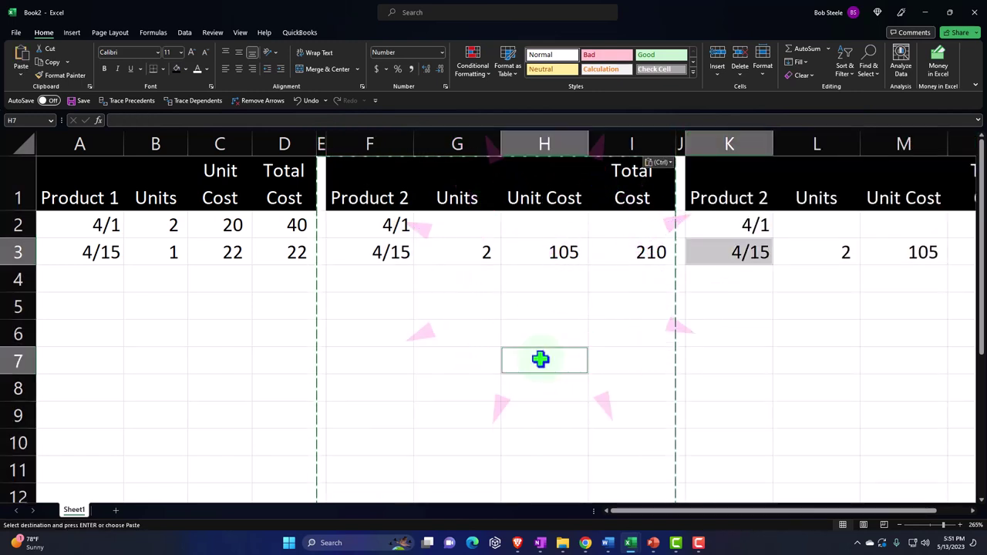
pyautogui.scroll(-2, 540, 358)
pyautogui.click(575, 309)
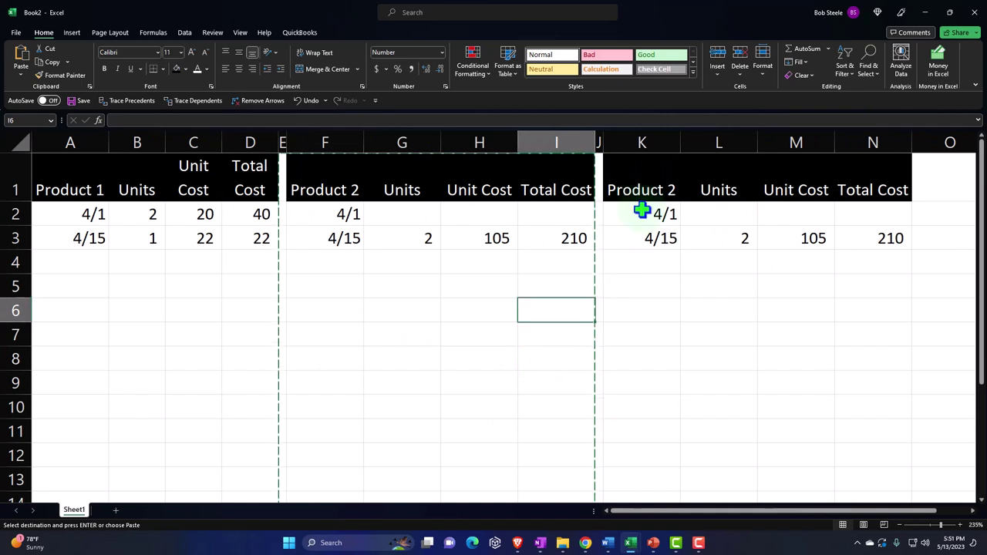
# Change the heading of the copied table in cell K1 to Product 3.
pyautogui.click(650, 192)
pyautogui.press('Escape')
pyautogui.doubleClick(650, 193)
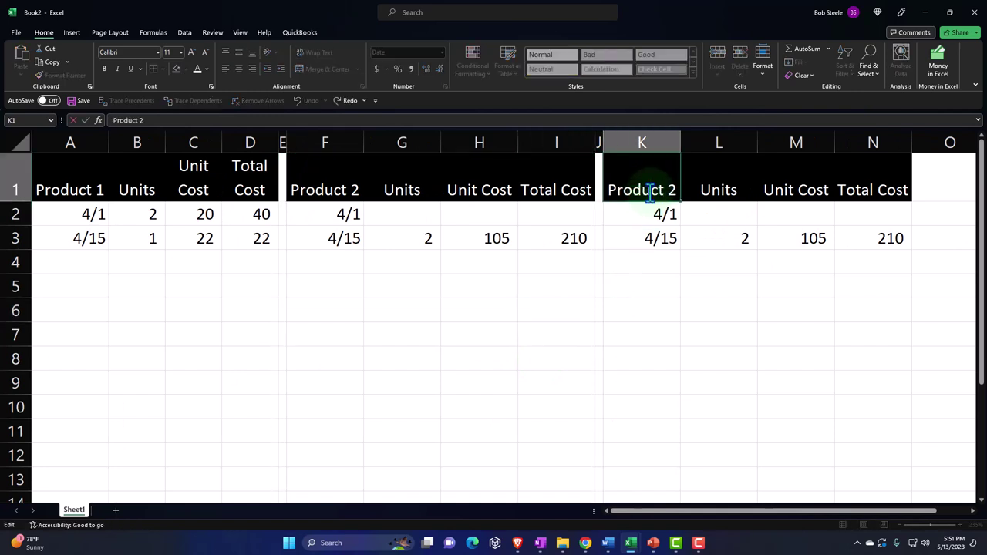
pyautogui.write('3')
pyautogui.press('Return')
# Set the 4/15 purchase of Product 3 to 4 units at a unit cost of 650.
pyautogui.press('Right')
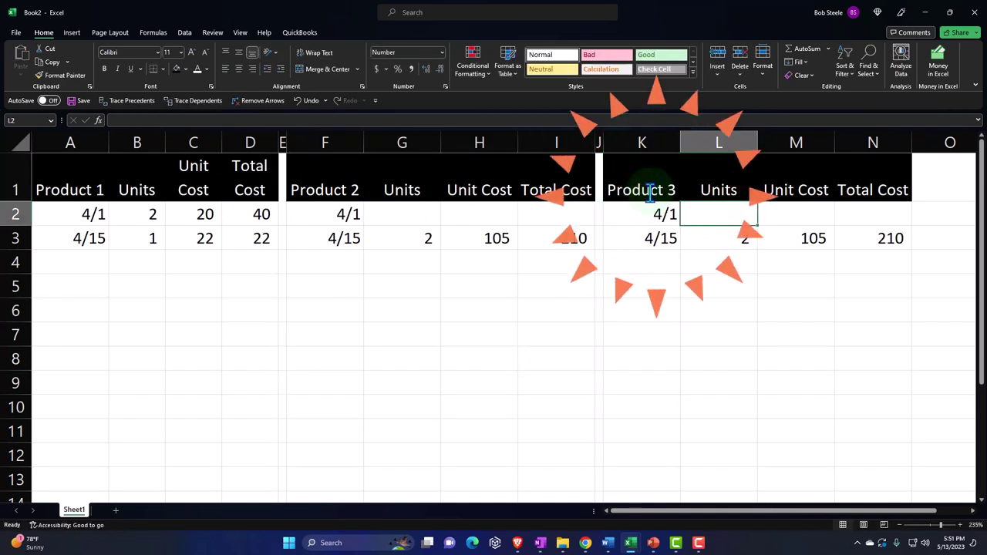
pyautogui.press('Down')
pyautogui.press('Left')
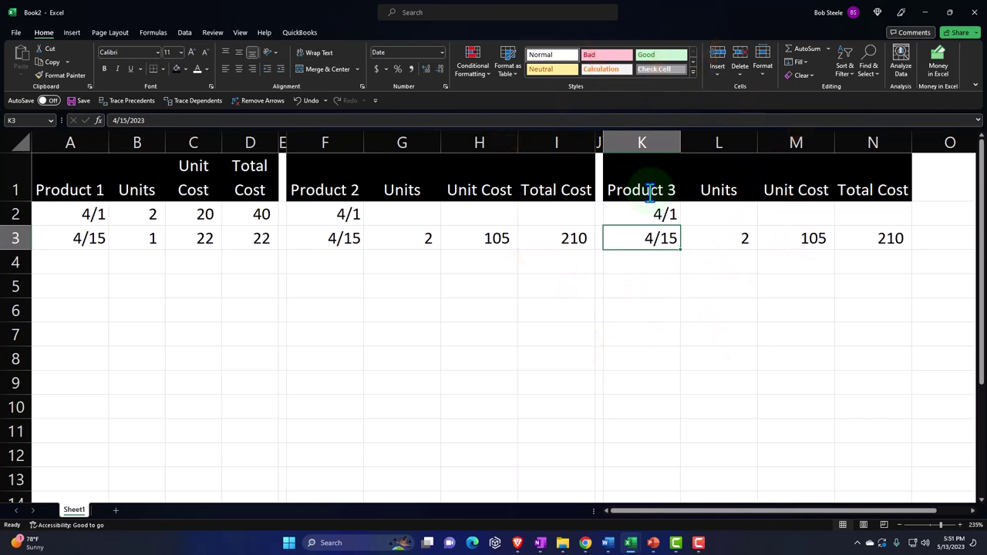
pyautogui.press('Right')
pyautogui.write('4')
pyautogui.press('Return')
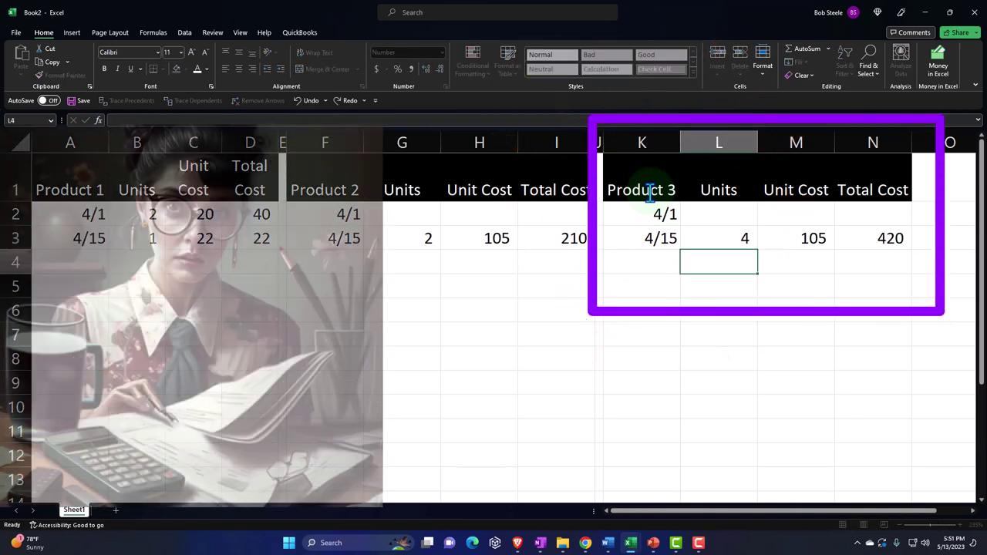
pyautogui.press('Right')
pyautogui.press('Up')
pyautogui.write('650')
pyautogui.press('Return')
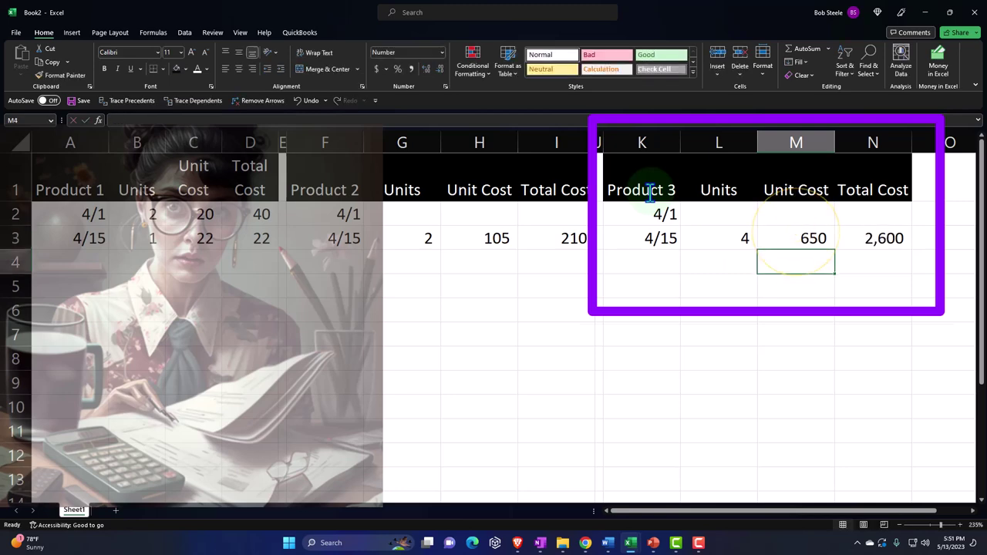
# Check the units, unit cost and total cost formula in the 4/15 row of Product 3.
pyautogui.press('Up')
pyautogui.press('Left')
pyautogui.press('Right')
pyautogui.press('Right')
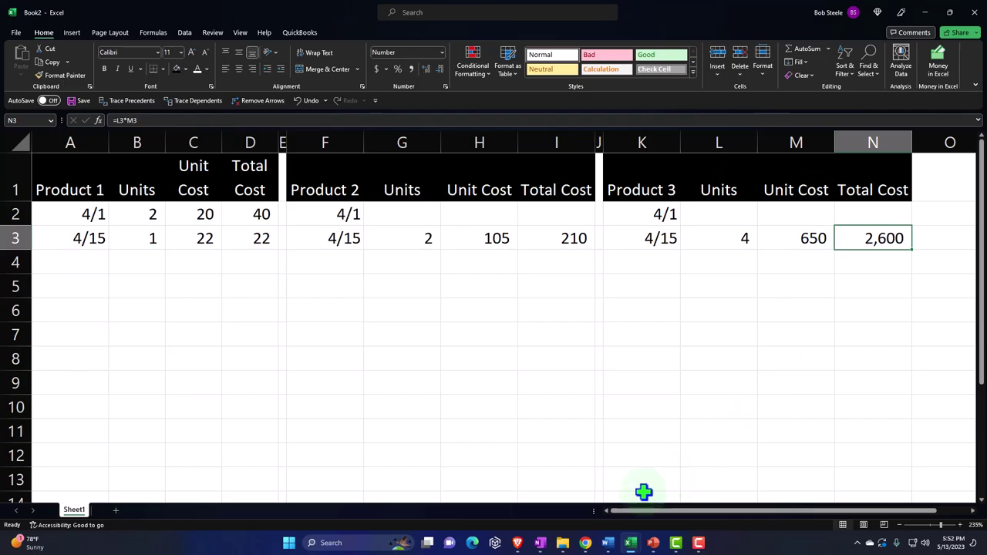
# Return to the Vendor 2 expense in QuickBooks, then save and close it.
pyautogui.moveTo(587, 545)
pyautogui.click(574, 494)
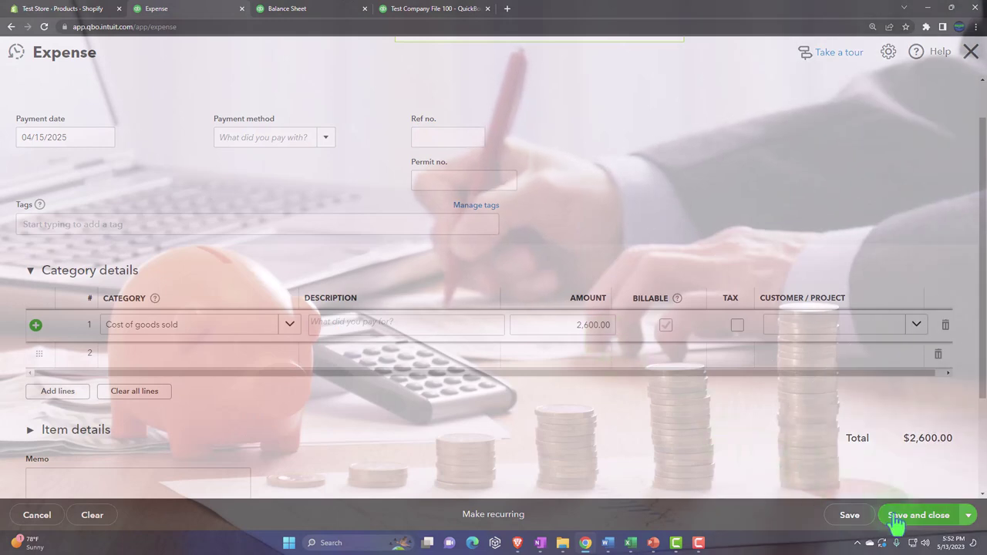
pyautogui.click(901, 519)
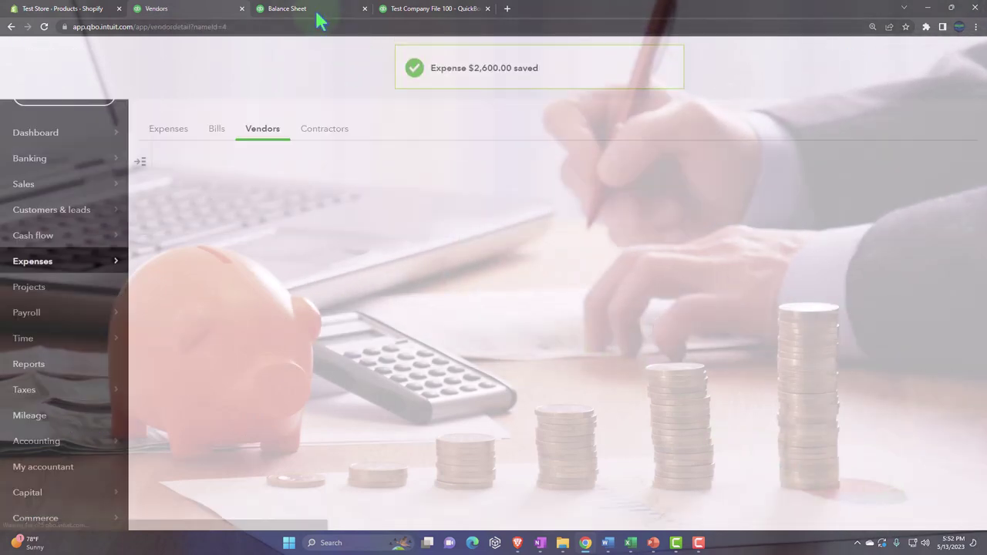
# Rerun the Balance Sheet, then check cost of goods sold on the Profit and Loss report and the stock levels in Shopify.
pyautogui.click(319, 14)
pyautogui.scroll(2, 513, 245)
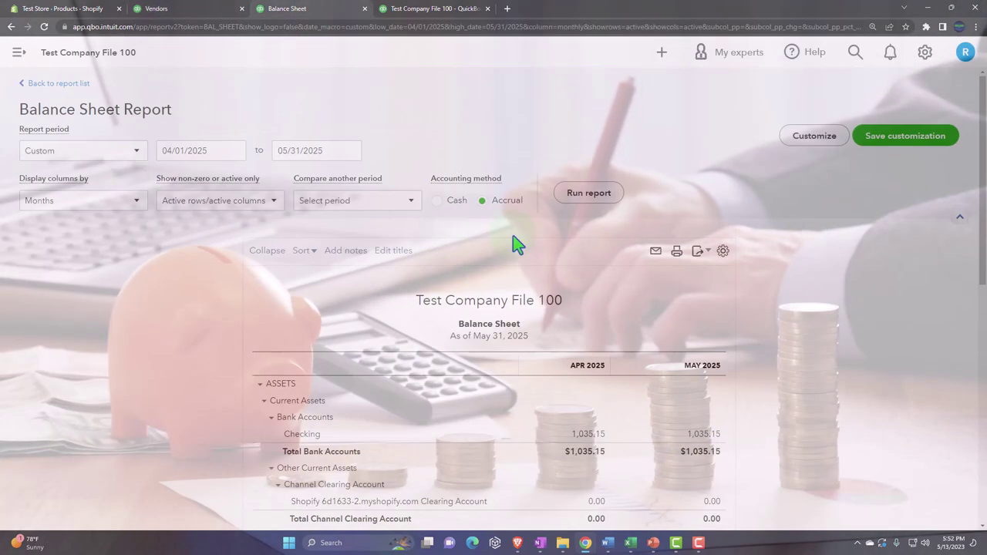
pyautogui.click(588, 193)
pyautogui.scroll(-2, 584, 214)
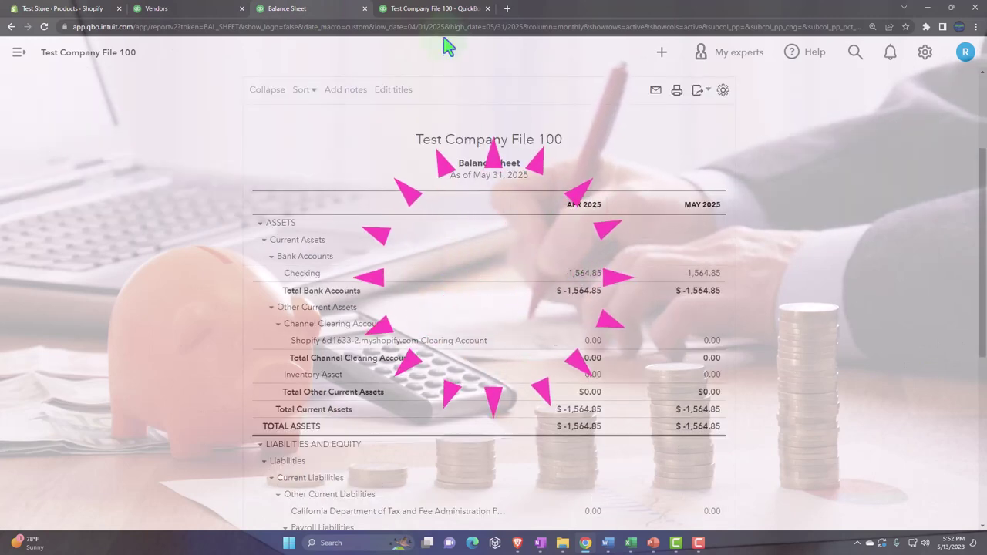
pyautogui.click(425, 14)
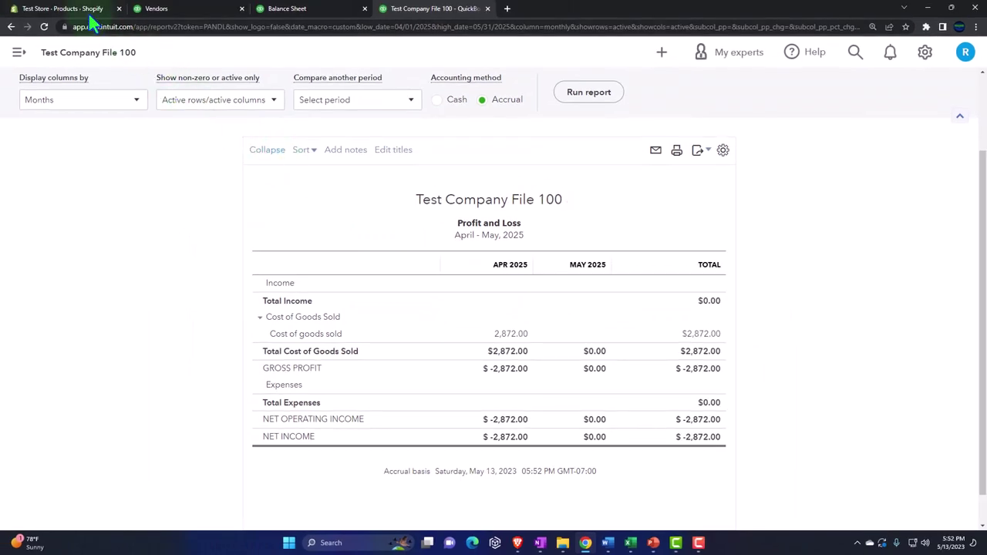
pyautogui.click(88, 12)
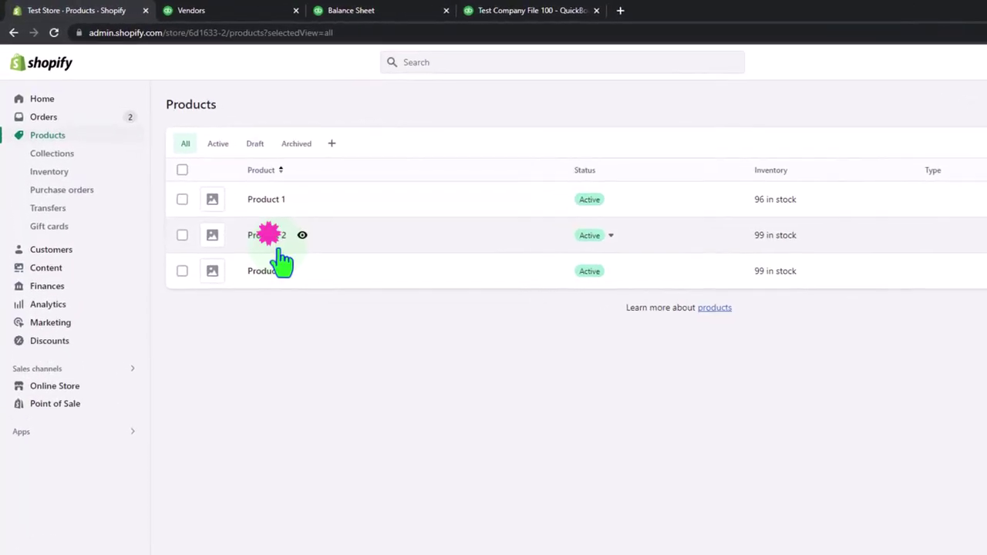
pyautogui.click(229, 203)
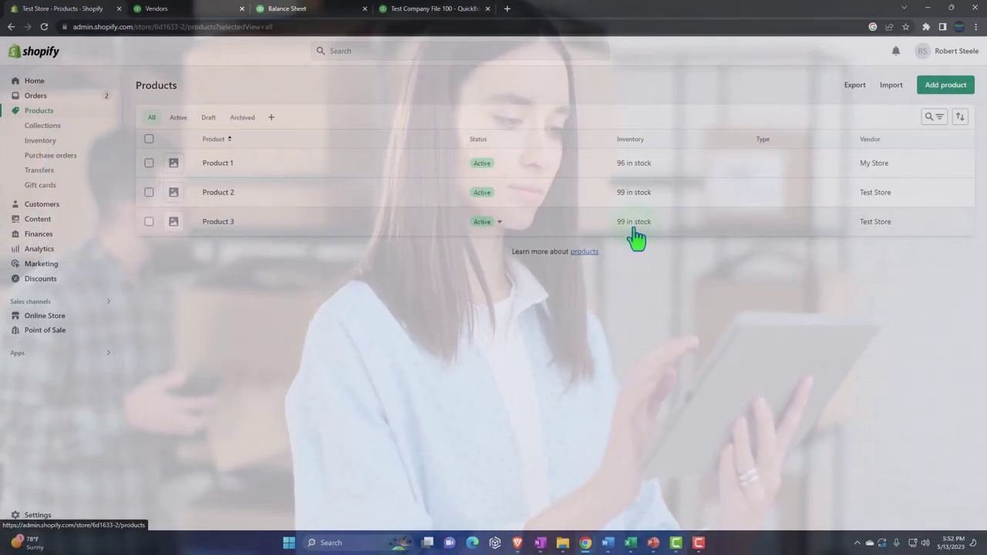
# Switch to the Book2 workbook in Excel and enter a 5/1 purchase of Product 1 with 6 units at a unit cost of 23.
pyautogui.moveTo(632, 540)
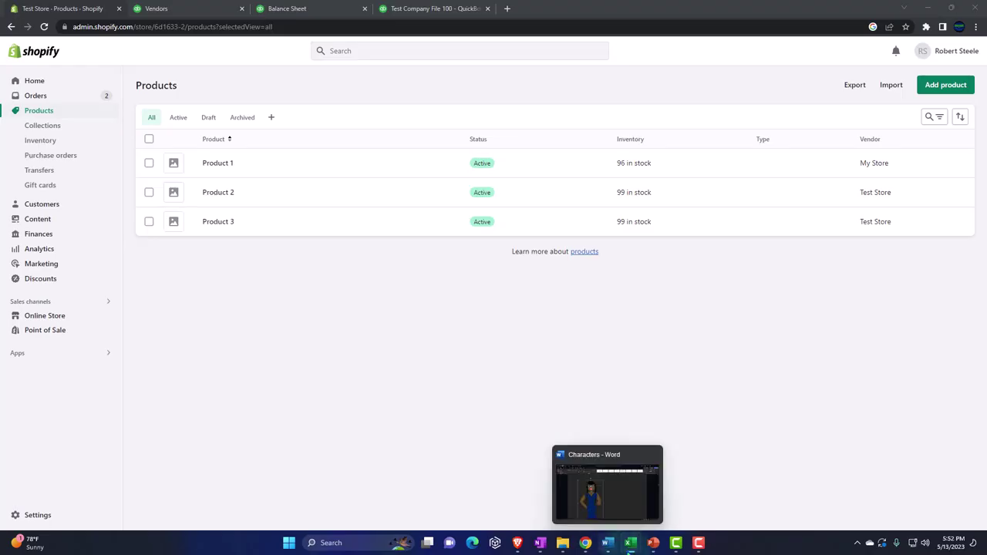
pyautogui.click(637, 474)
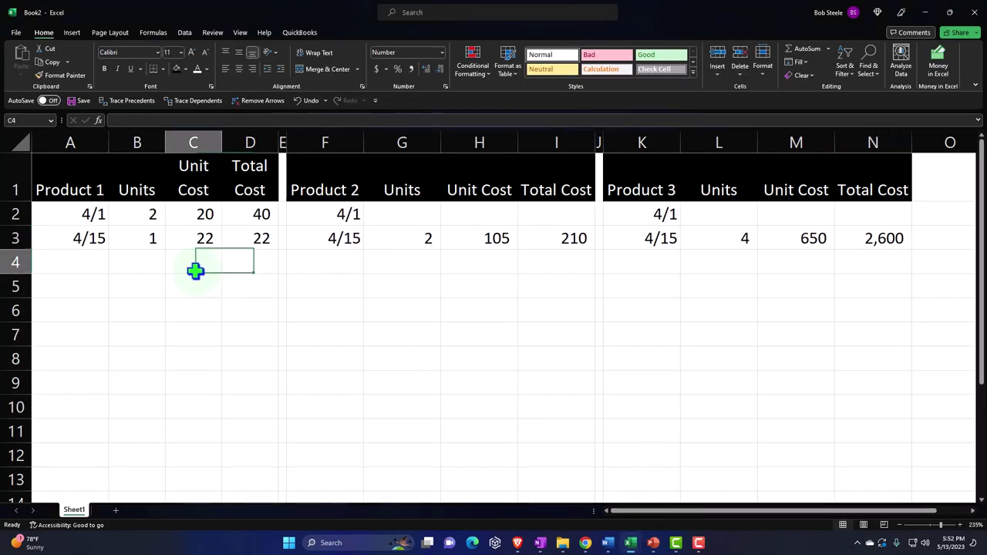
pyautogui.click(91, 272)
pyautogui.write('5/1')
pyautogui.press('Tab')
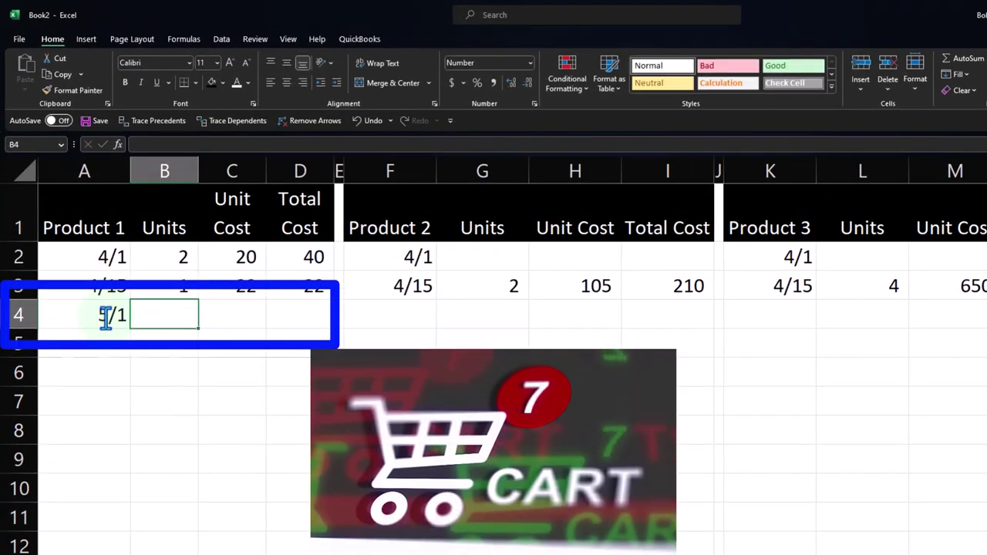
pyautogui.write('6')
pyautogui.press('Tab')
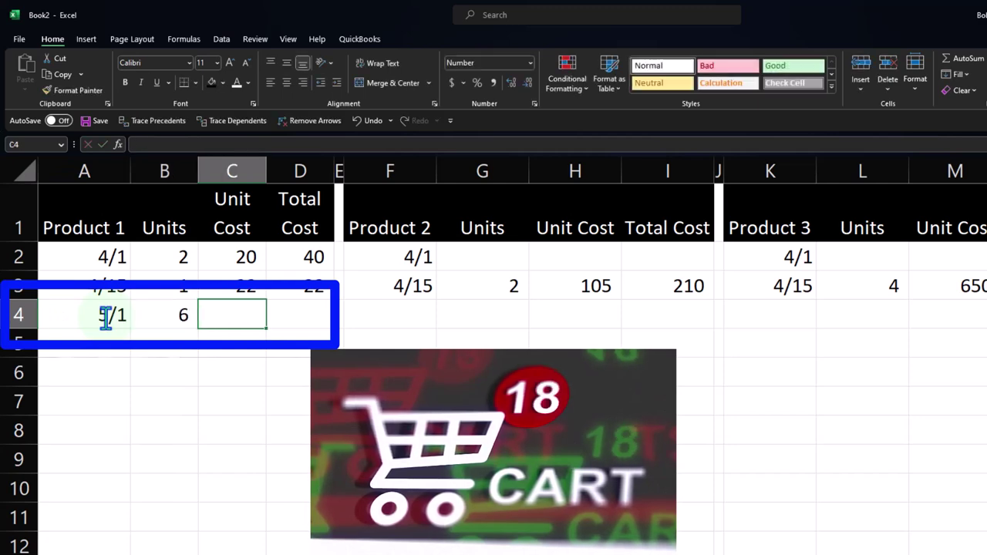
pyautogui.write('23')
pyautogui.press('Tab')
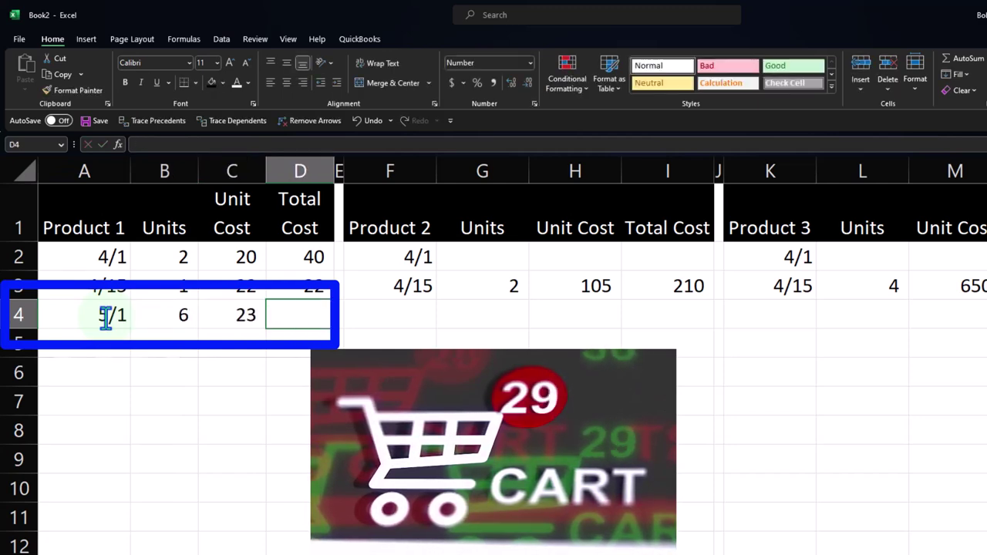
# Calculate the total cost of the 5/1 purchase of Product 1 with the formula =B4*C4.
pyautogui.write('=')
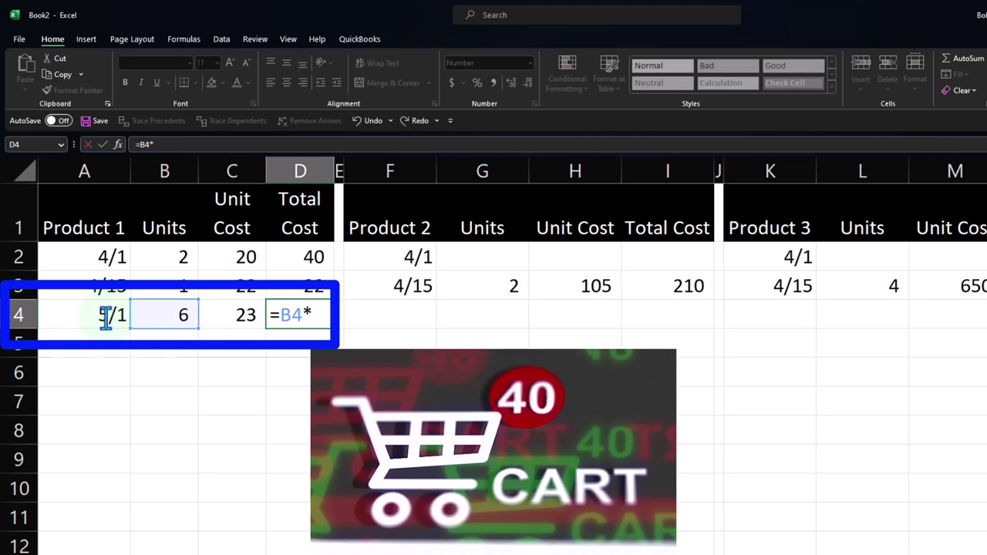
pyautogui.write('B4*C4')
pyautogui.press('Tab')
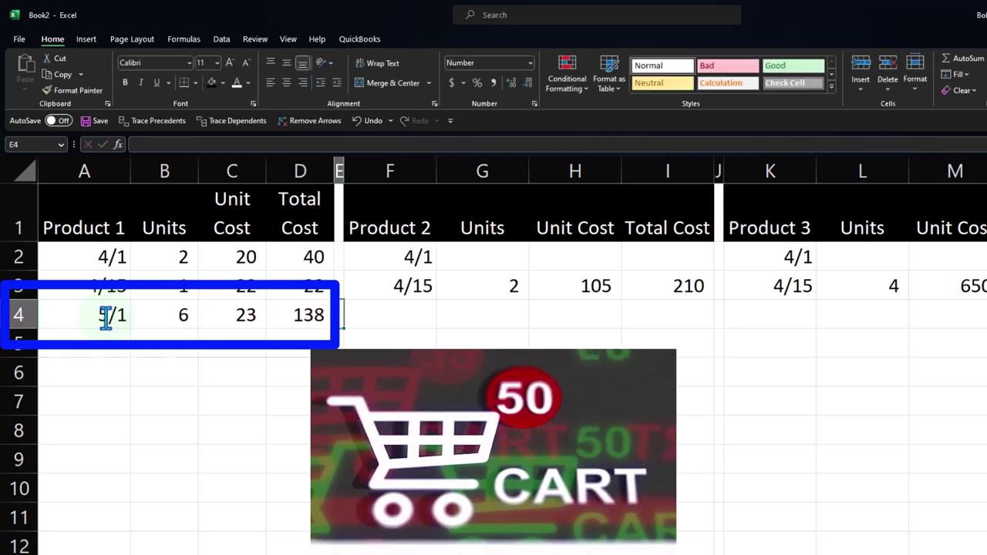
pyautogui.press('Tab')
pyautogui.press('Tab')
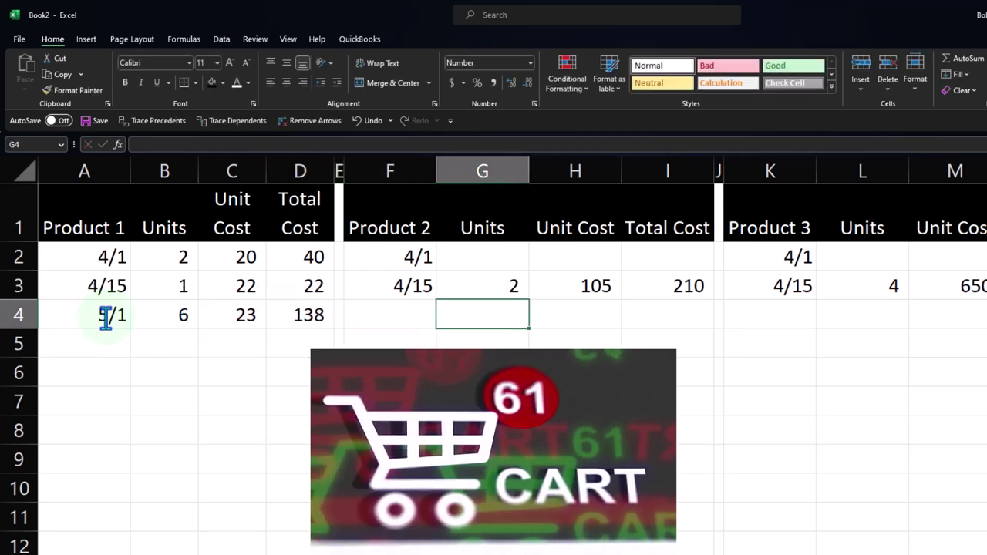
pyautogui.press('Tab')
pyautogui.press('Tab')
pyautogui.press('Tab')
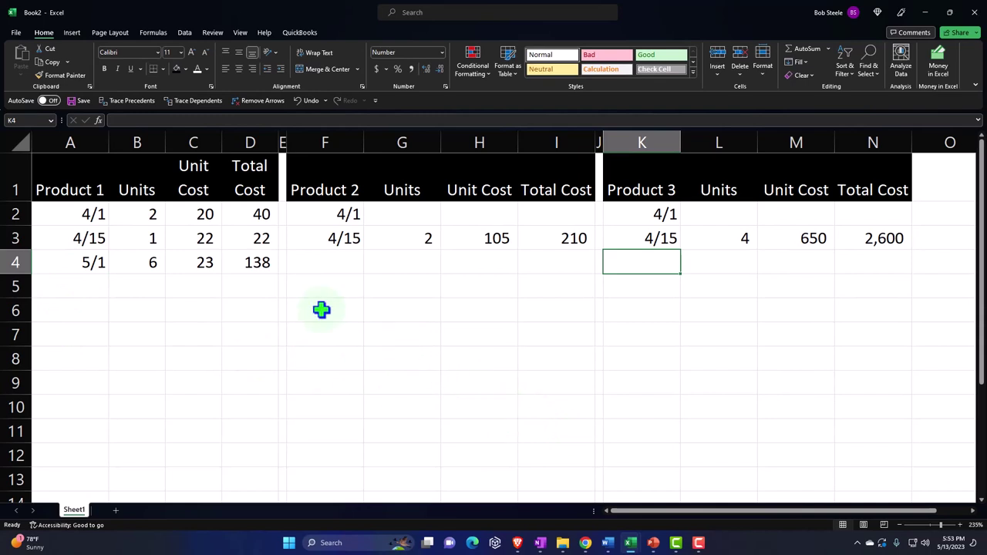
pyautogui.click(257, 279)
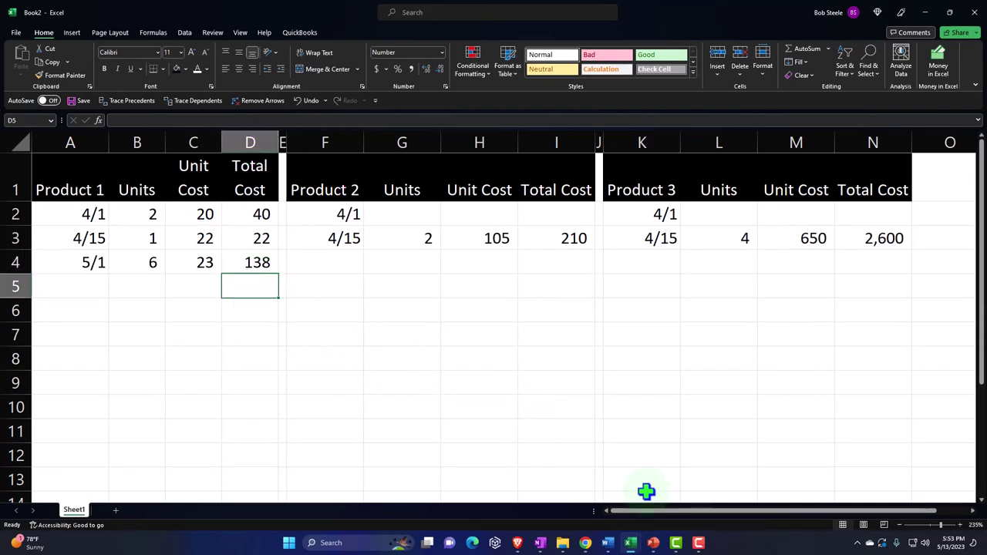
# Return to QuickBooks in Chrome and create a new expense for Vendor 1 from Checking with payment date 05/01/2025.
pyautogui.click(586, 545)
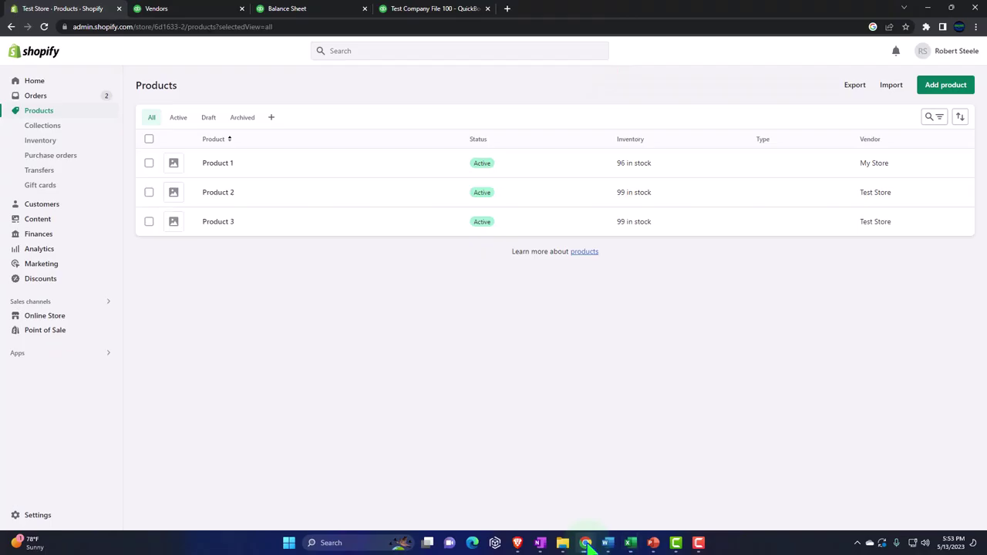
pyautogui.click(177, 11)
pyautogui.click(70, 96)
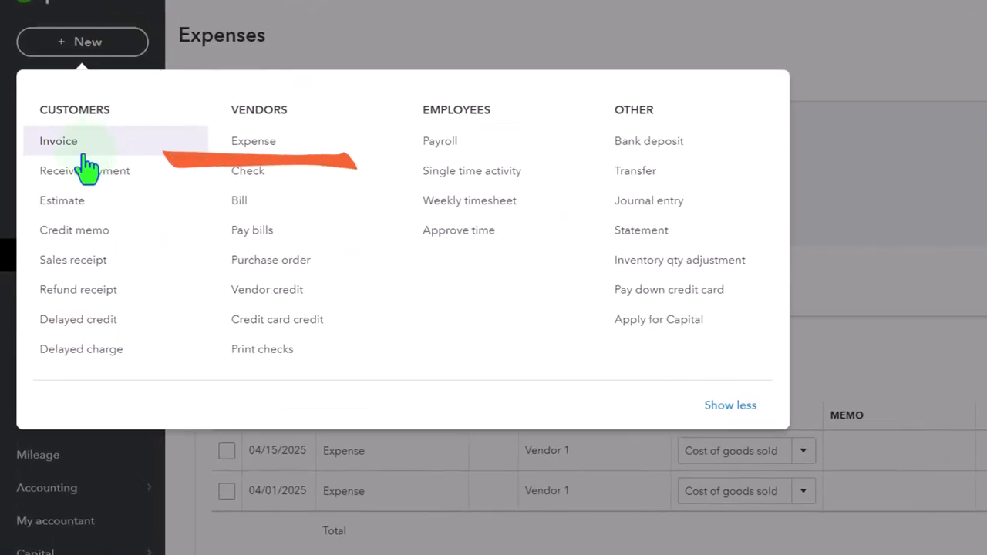
pyautogui.click(235, 147)
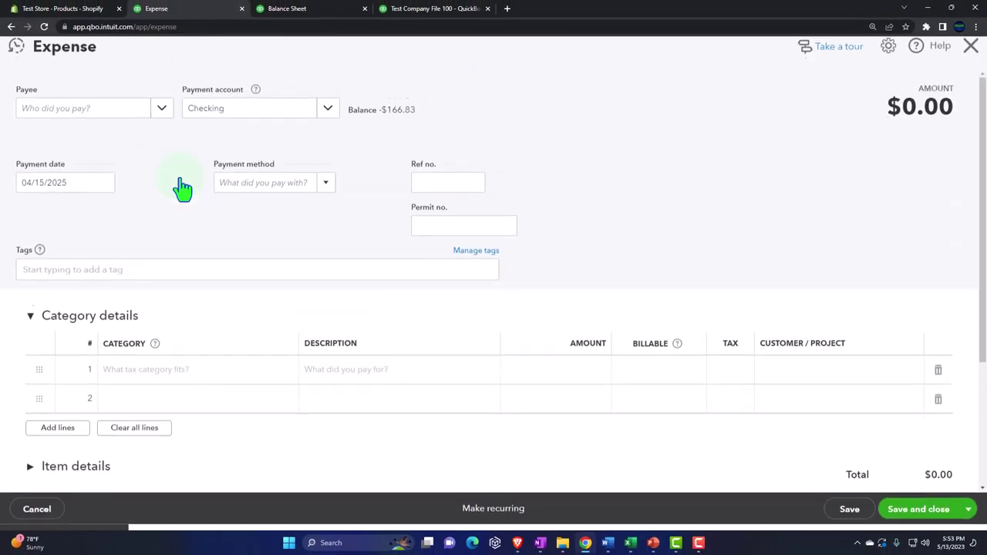
pyautogui.click(99, 116)
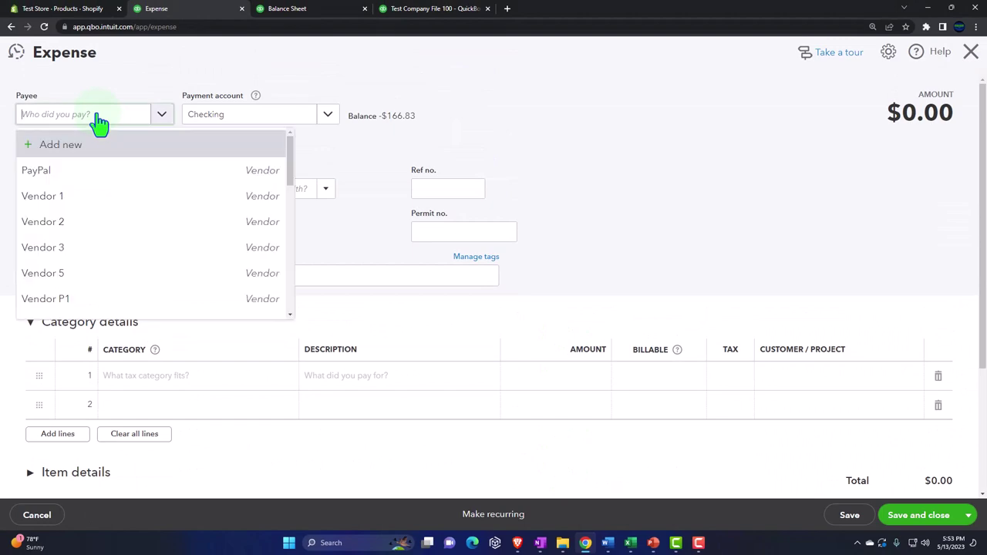
pyautogui.click(90, 194)
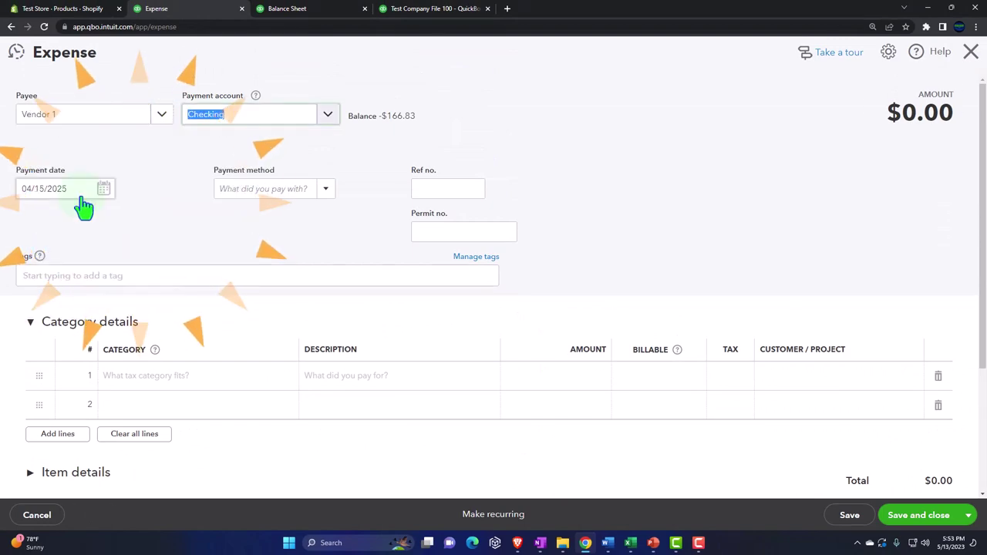
pyautogui.moveTo(81, 193); pyautogui.dragTo(11, 194)
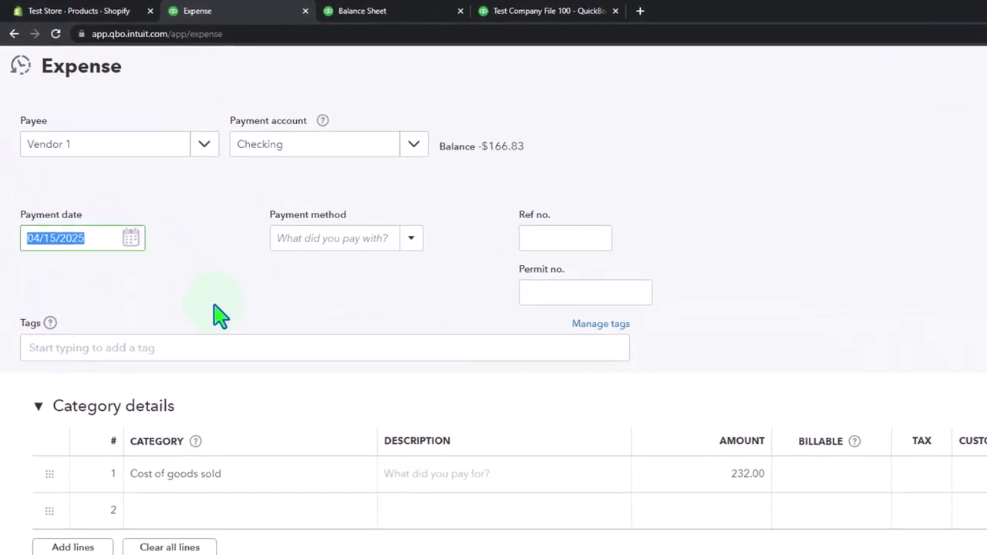
pyautogui.write('15012025')
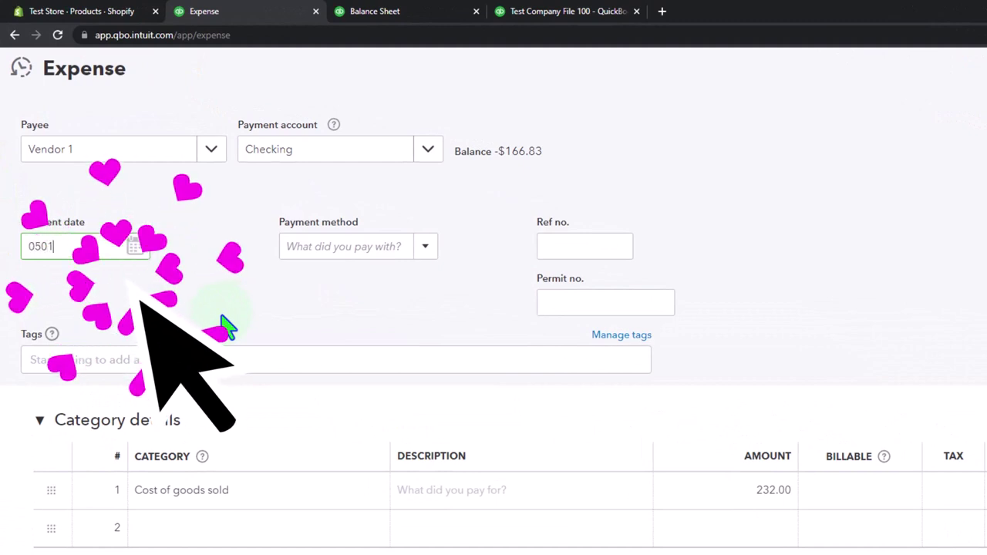
pyautogui.press('Tab')
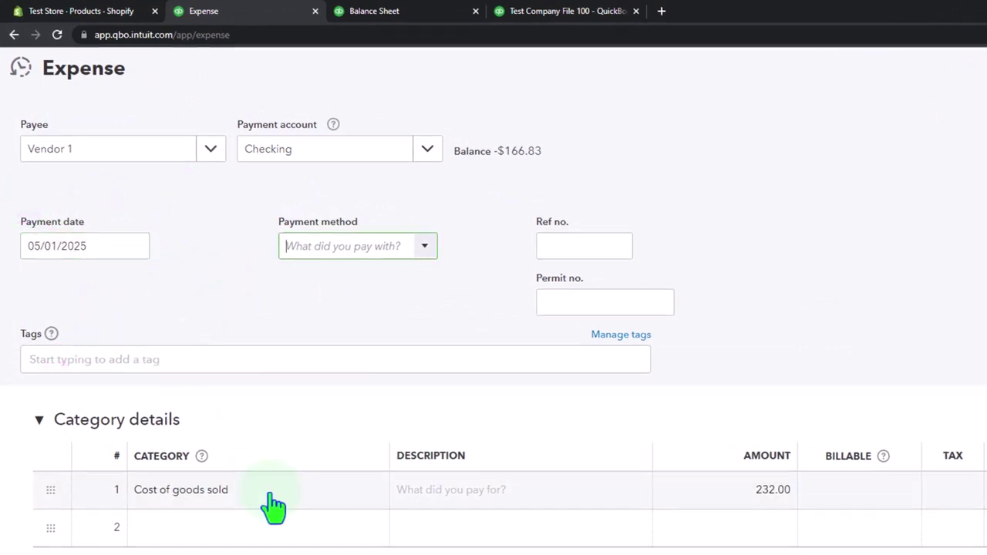
# Set the cost of goods sold amount to 138 on the Vendor 1 expense, then save and close it.
pyautogui.click(764, 492)
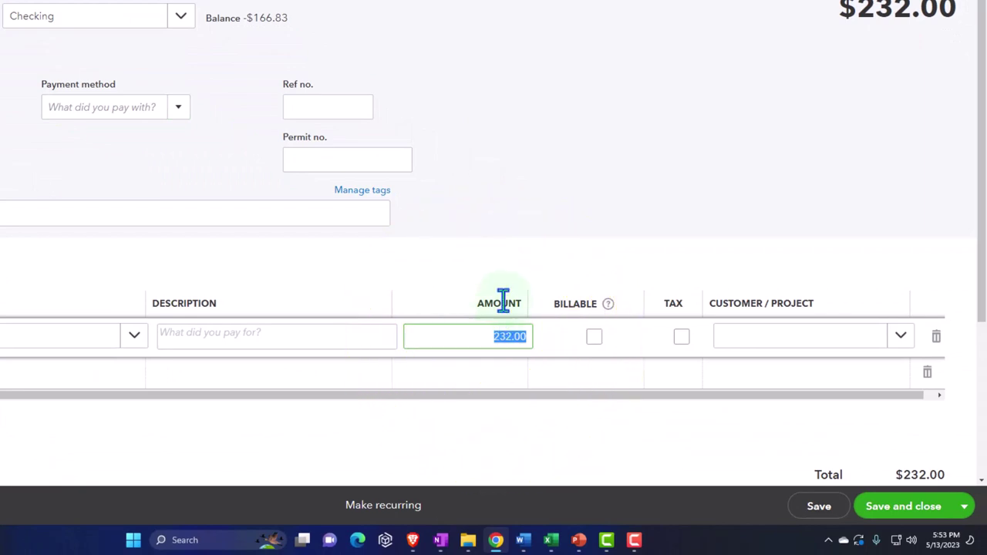
pyautogui.click(551, 542)
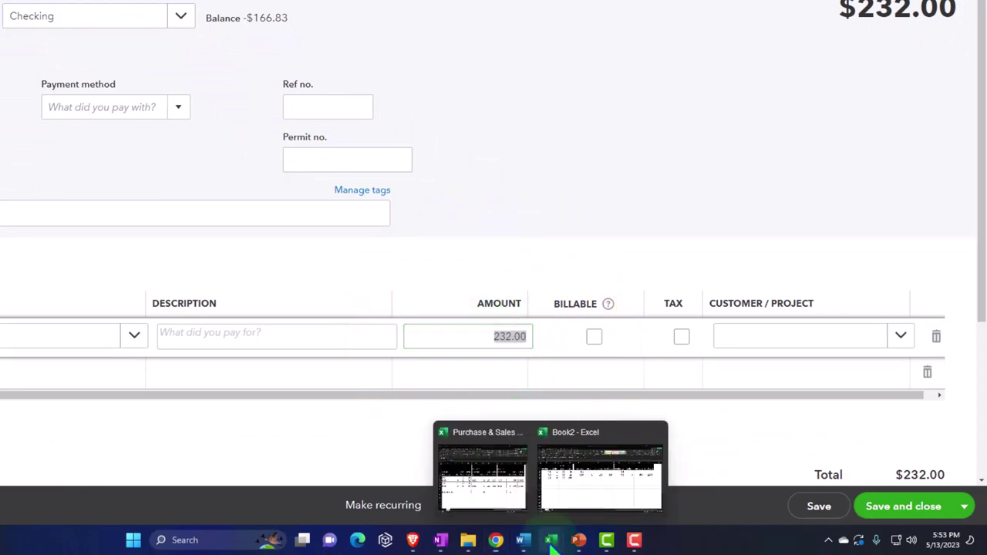
pyautogui.moveTo(586, 489)
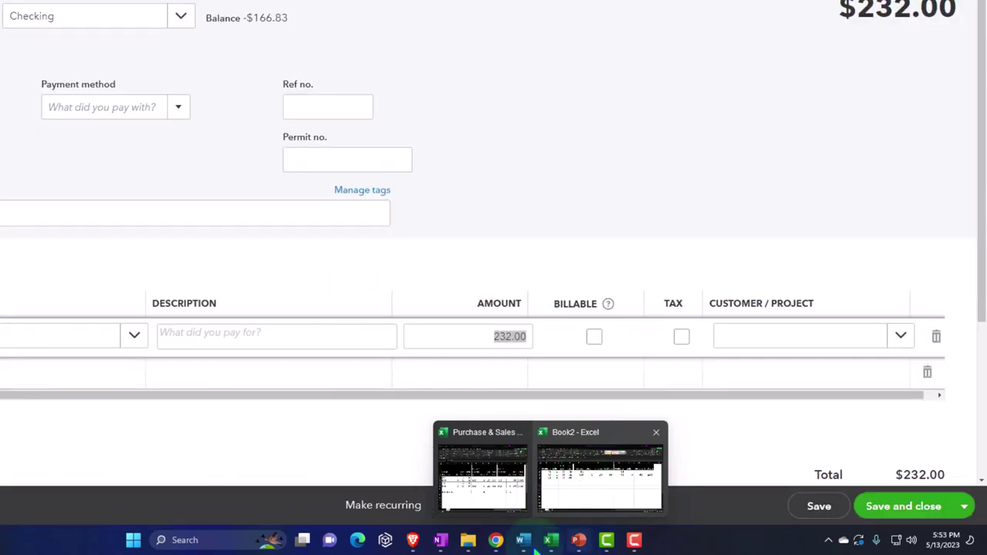
pyautogui.click(478, 336)
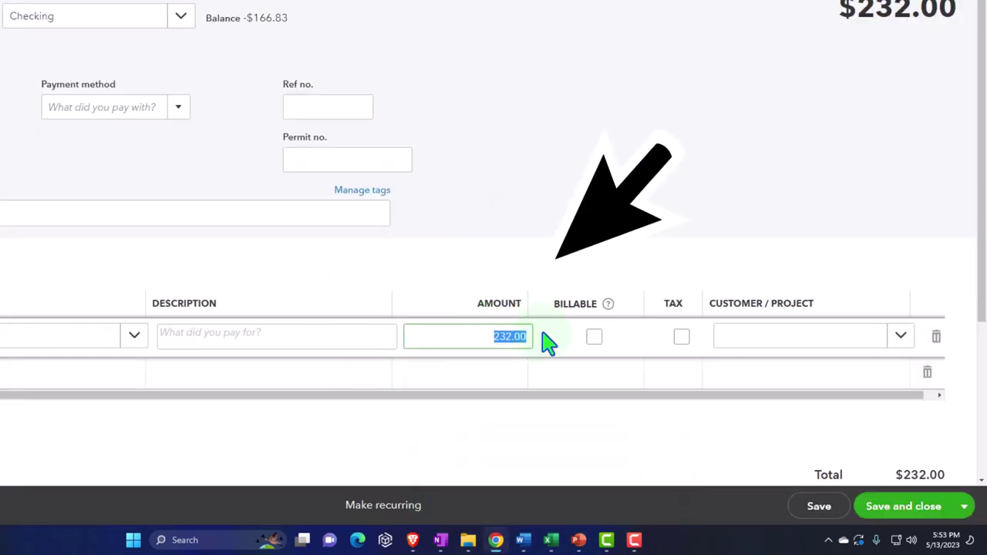
pyautogui.write('138')
pyautogui.press('Tab')
pyautogui.press('Tab')
pyautogui.press('Tab')
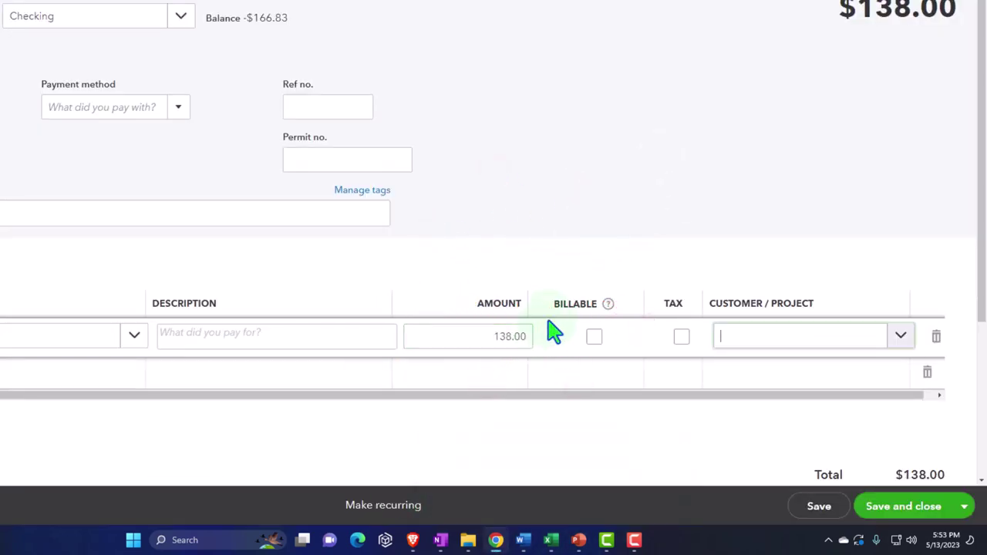
pyautogui.scroll(-1, 640, 432)
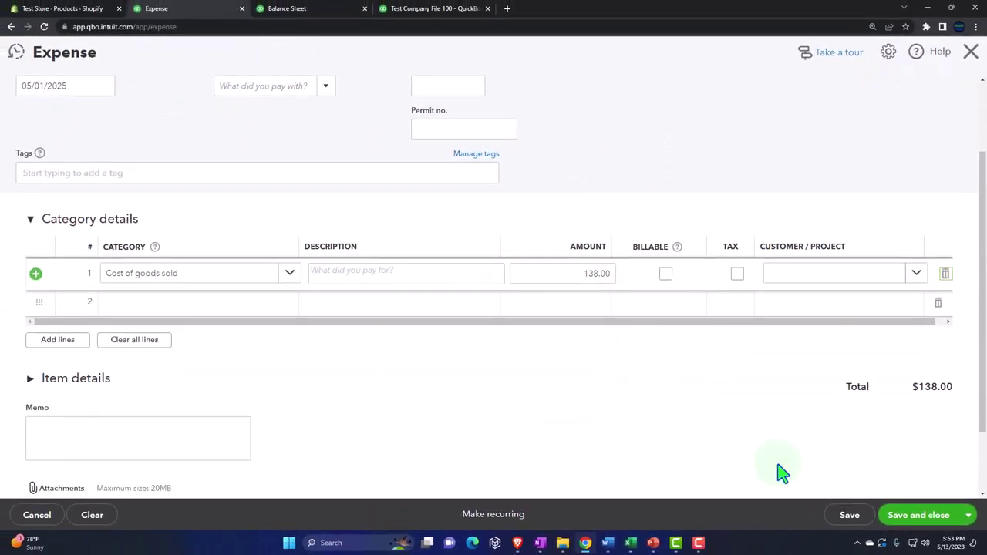
pyautogui.click(910, 518)
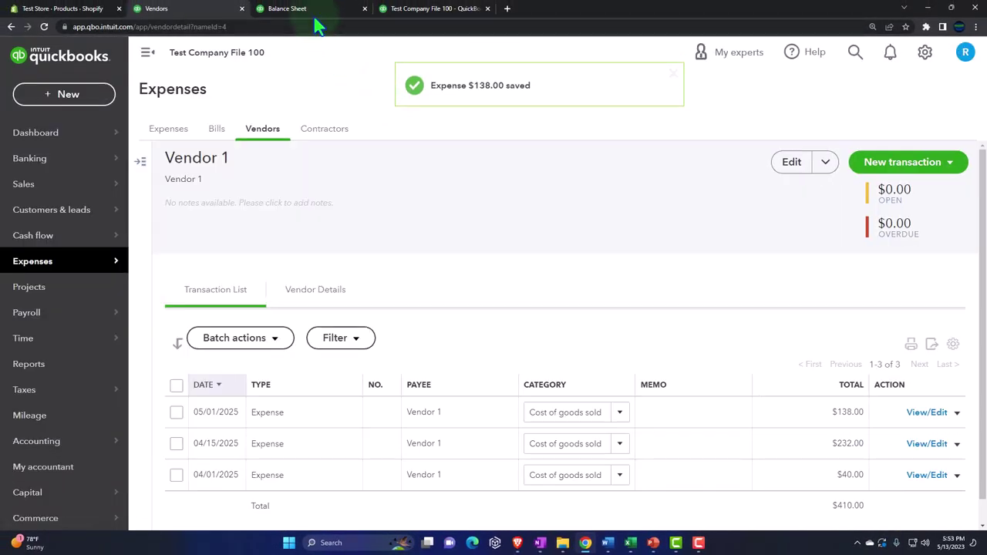
# Check the Balance Sheet, then rerun the Profit and Loss report to review cost of goods sold by month.
pyautogui.click(308, 11)
pyautogui.scroll(2, 363, 188)
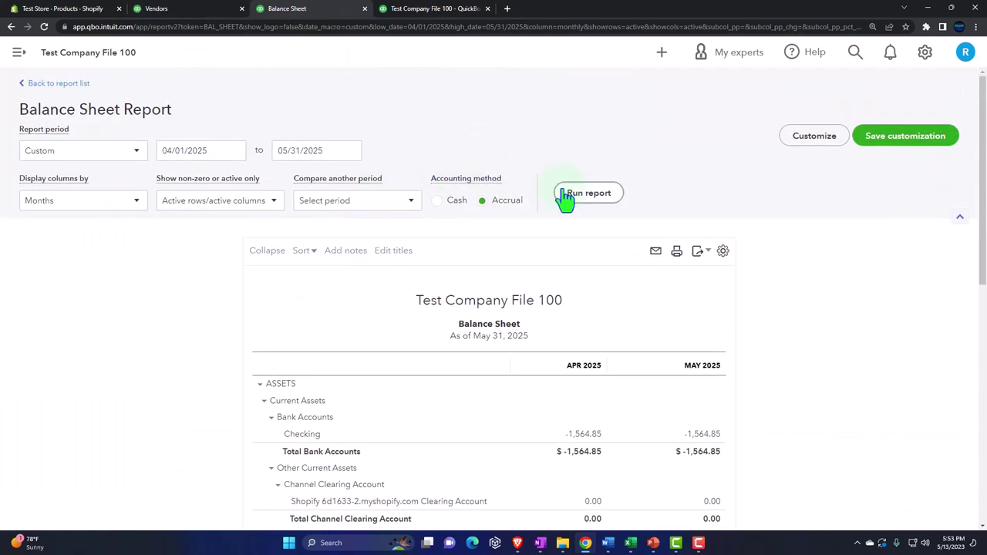
pyautogui.scroll(-2, 571, 271)
pyautogui.click(420, 8)
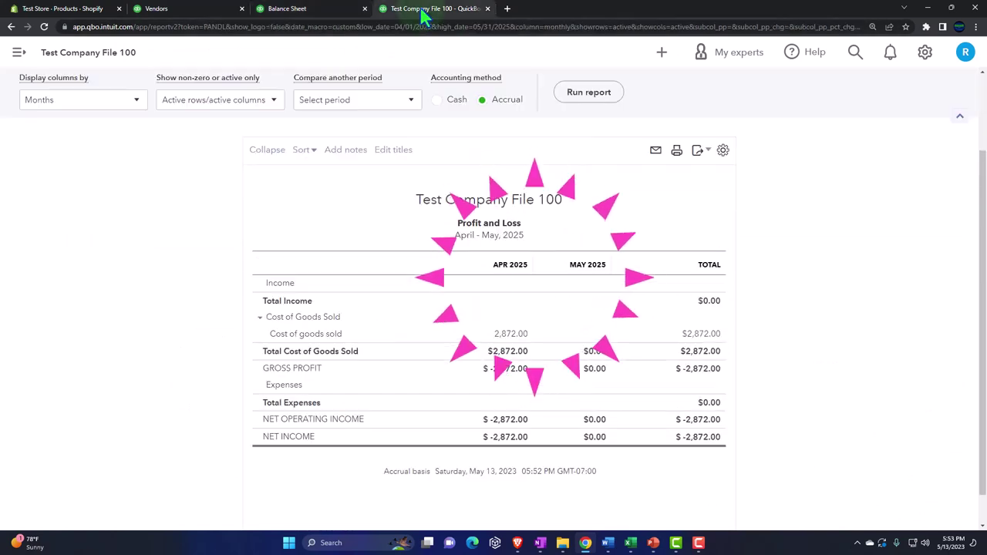
pyautogui.click(589, 93)
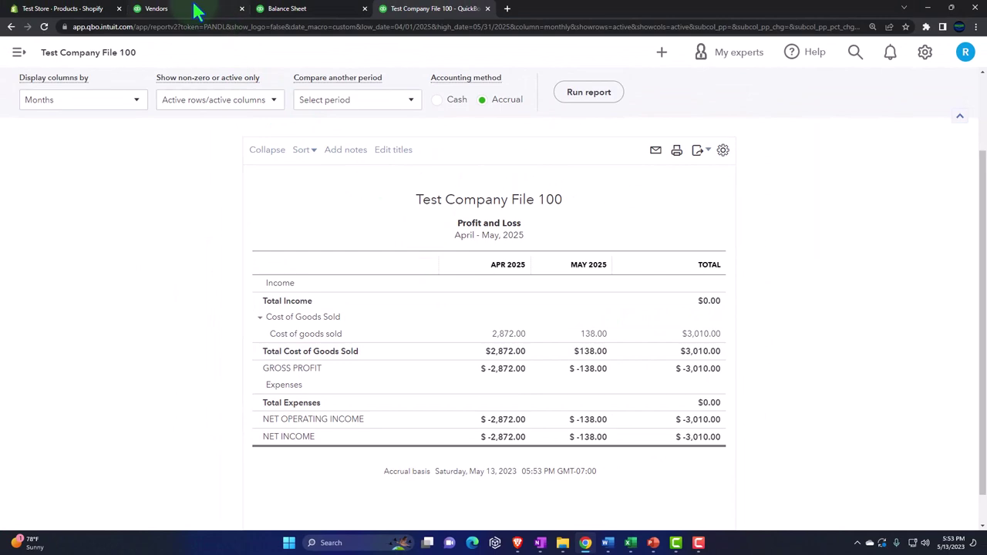
# Return to the Book2 workbook in Excel and enter a 5/15 purchase of Product 1 with 2 units.
pyautogui.click(197, 11)
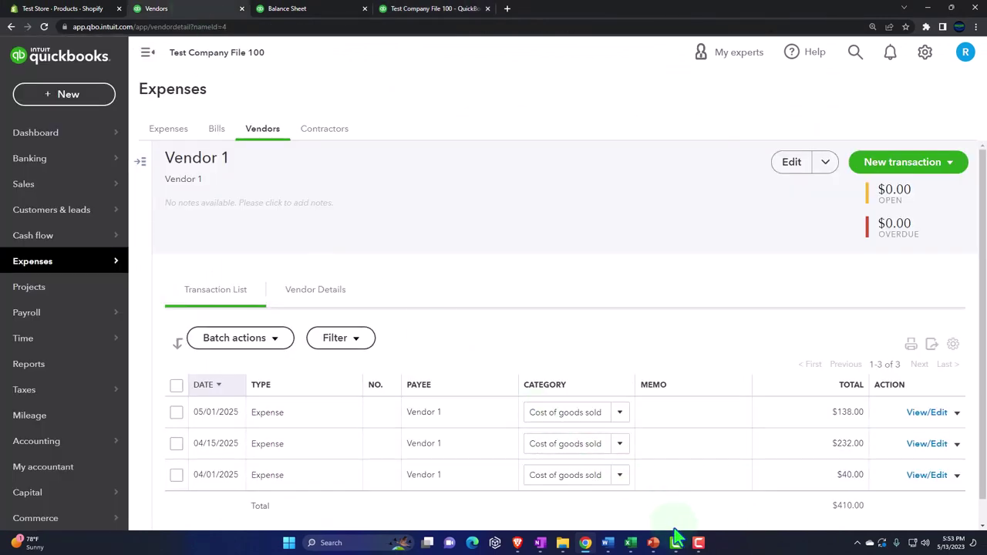
pyautogui.moveTo(631, 546)
pyautogui.click(655, 507)
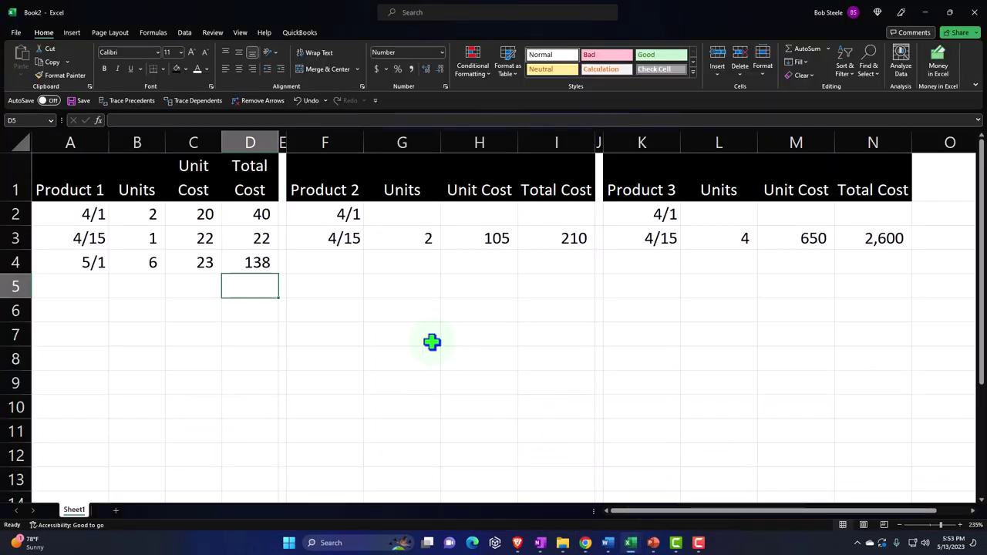
pyautogui.press('Left')
pyautogui.press('Left')
pyautogui.press('Left')
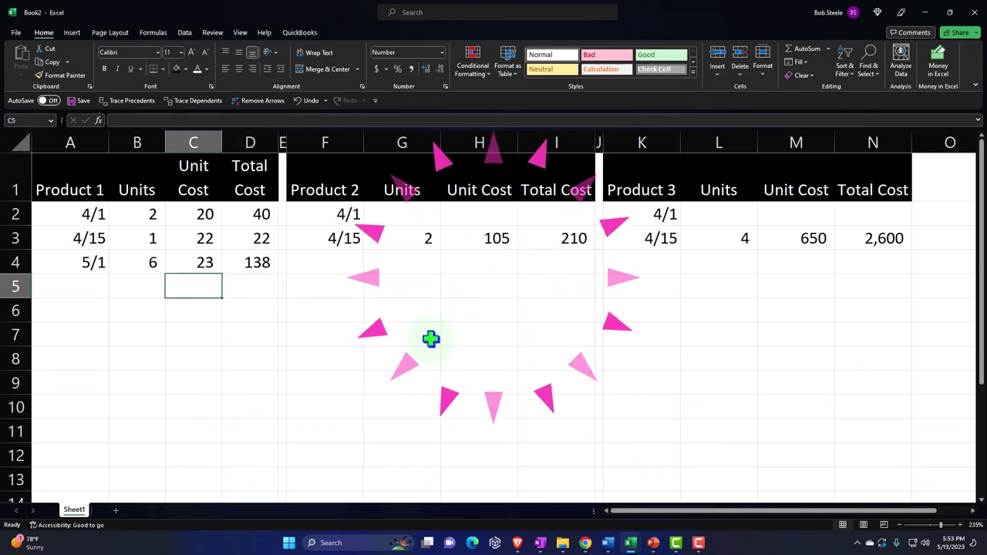
pyautogui.write('5/15')
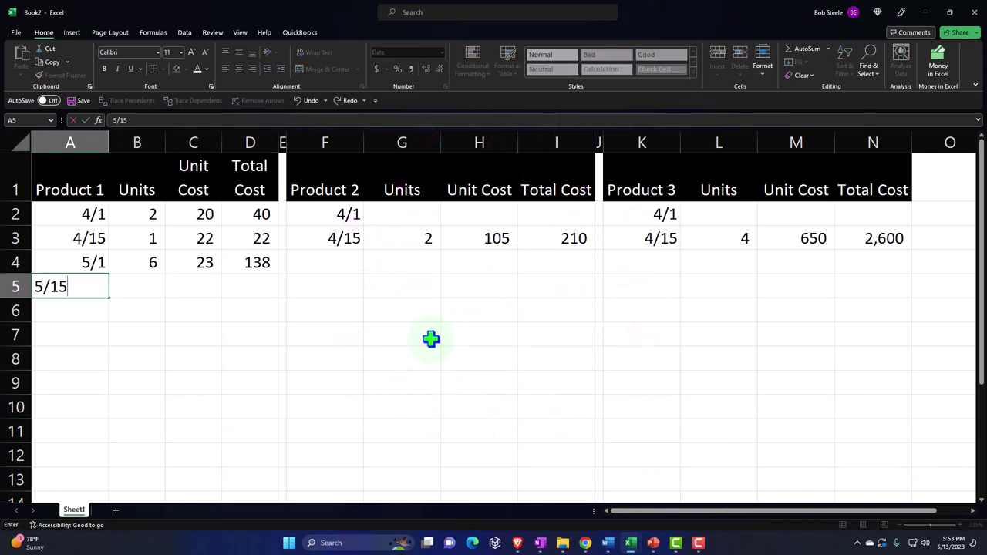
pyautogui.press('Tab')
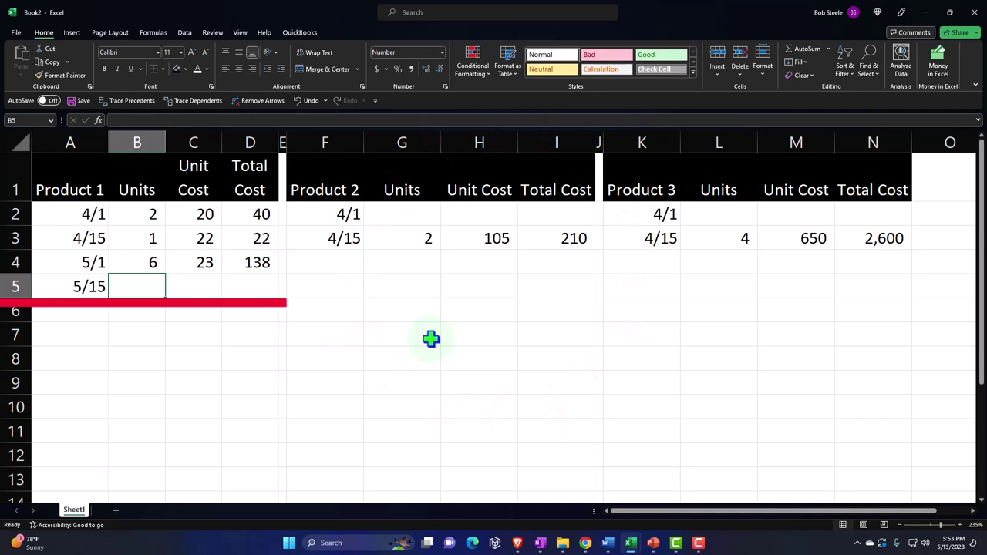
pyautogui.write('2')
pyautogui.press('Tab')
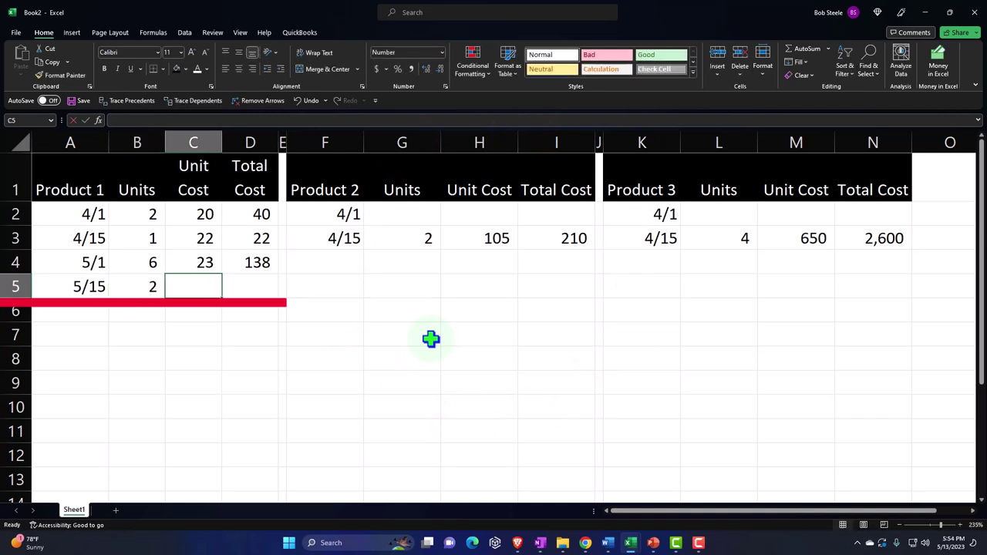
# Set the unit cost of the 5/15 Product 1 purchase to 27 and calculate its total cost as units times unit cost.
pyautogui.write('=')
pyautogui.press('Left')
pyautogui.press('Left')
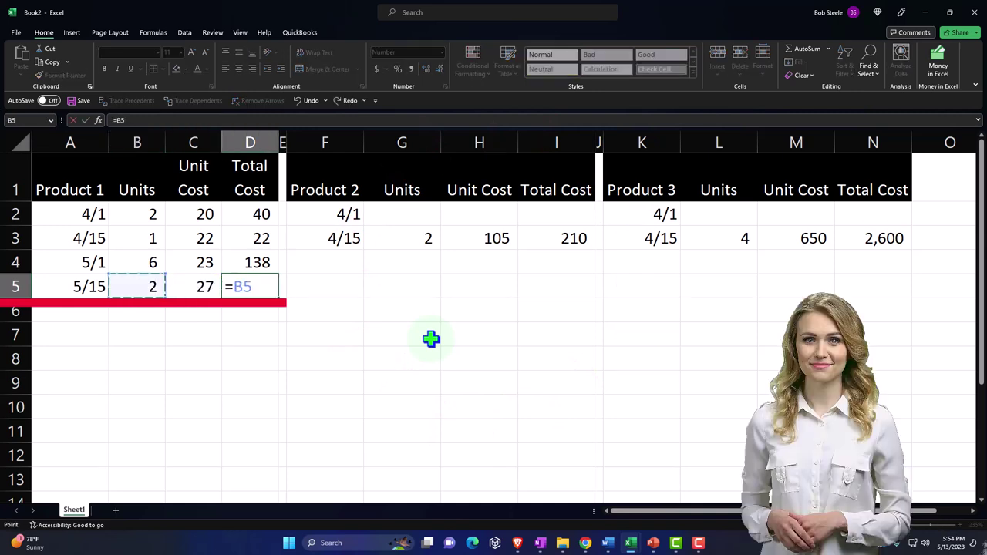
pyautogui.write('*')
pyautogui.press('Left')
pyautogui.press('Tab')
pyautogui.press('Tab')
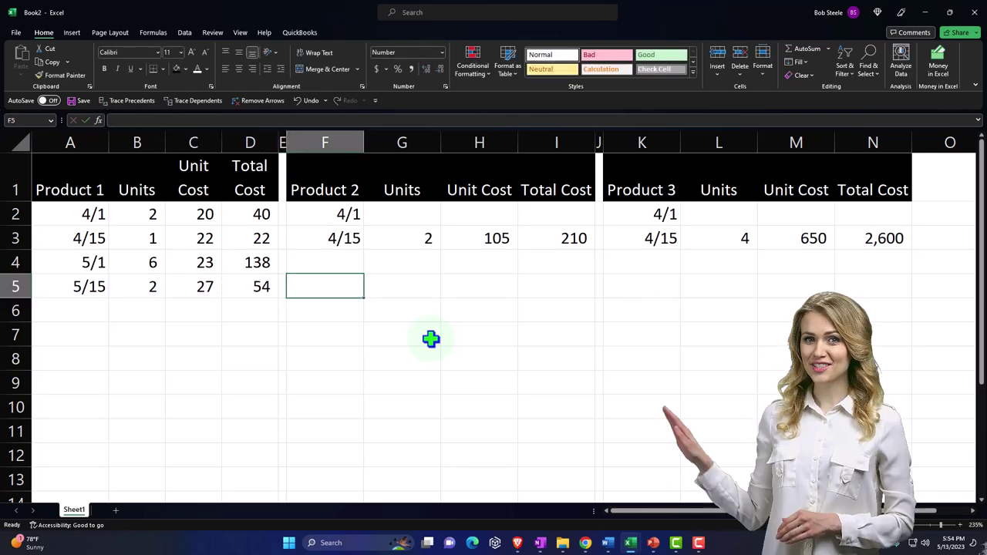
pyautogui.write('5/')
pyautogui.press('BackSpace')
pyautogui.press('BackSpace')
pyautogui.write('0')
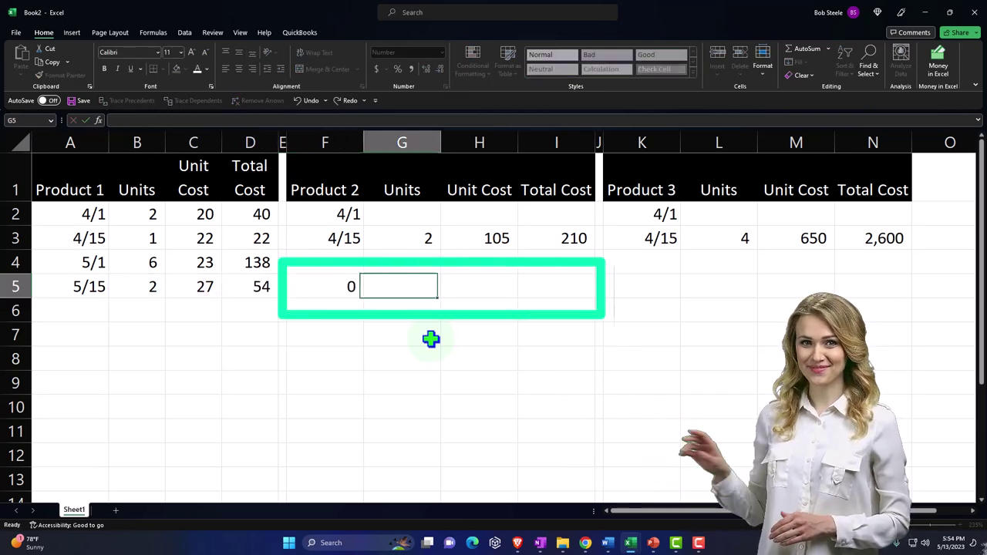
pyautogui.press('Tab')
pyautogui.hotkey('shift', 'Tab')
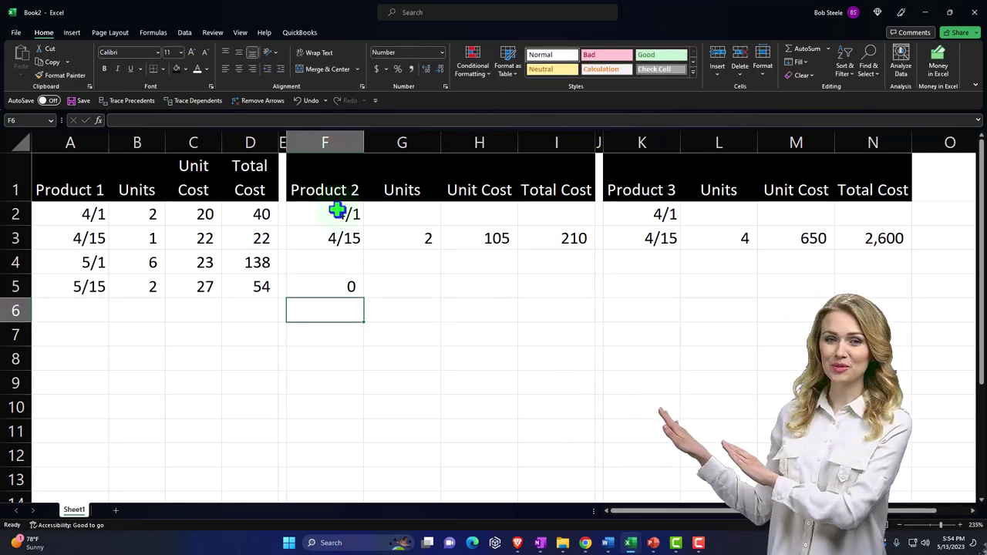
# Copy the date format of the existing Product 2 dates to cell F5 and enter 5/15 there.
pyautogui.click(336, 212)
pyautogui.moveTo(350, 244); pyautogui.dragTo(338, 289)
pyautogui.click(403, 290)
pyautogui.click(336, 286)
pyautogui.write('5')
pyautogui.write('/15')
pyautogui.press('Return')
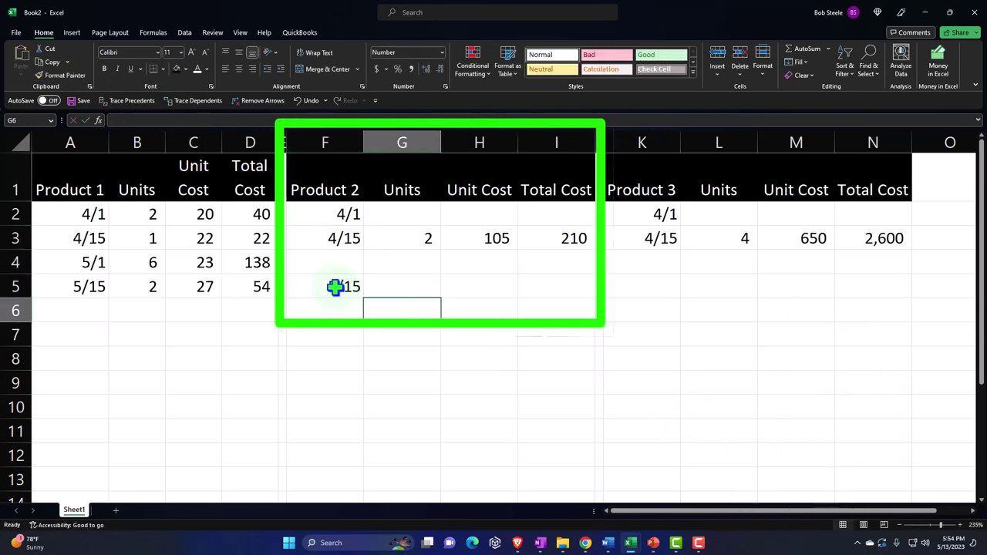
# Enter 3 units at a unit cost of 111 for the 5/15 purchase of Product 2.
pyautogui.write('3')
pyautogui.press('Tab')
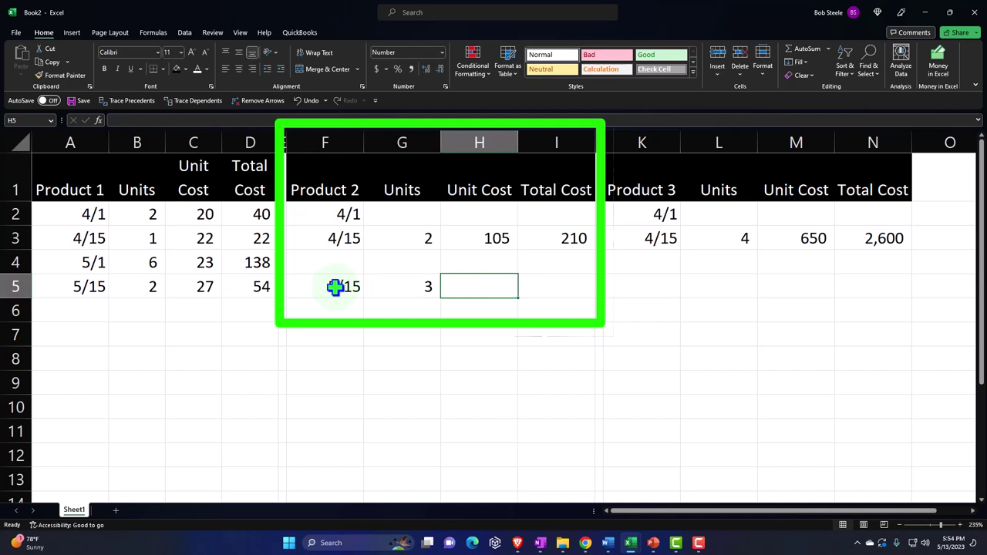
pyautogui.write('111')
pyautogui.press('Tab')
pyautogui.press('Tab')
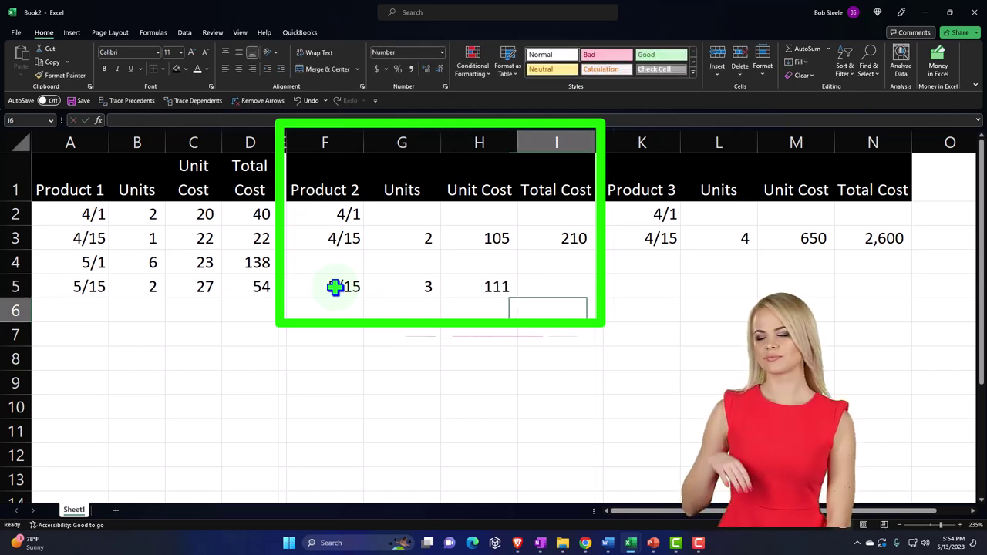
# Calculate the total cost of the 5/15 Product 2 purchase as units times unit cost.
pyautogui.write('=')
pyautogui.press('Left')
pyautogui.press('Left')
pyautogui.write('*')
pyautogui.press('Left')
pyautogui.press('Return')
pyautogui.press('Up')
pyautogui.press('Right')
pyautogui.press('Right')
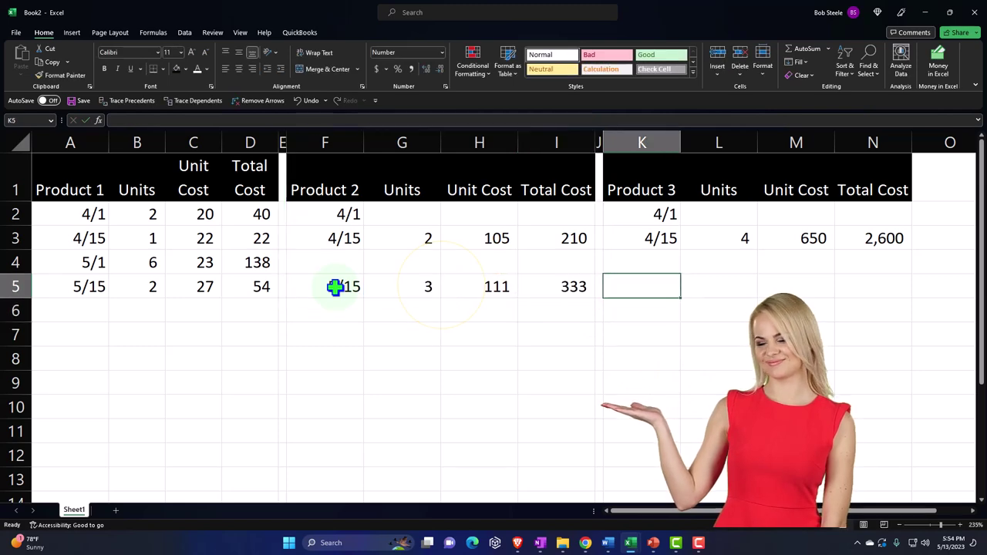
pyautogui.write('5/1')
pyautogui.press('Return')
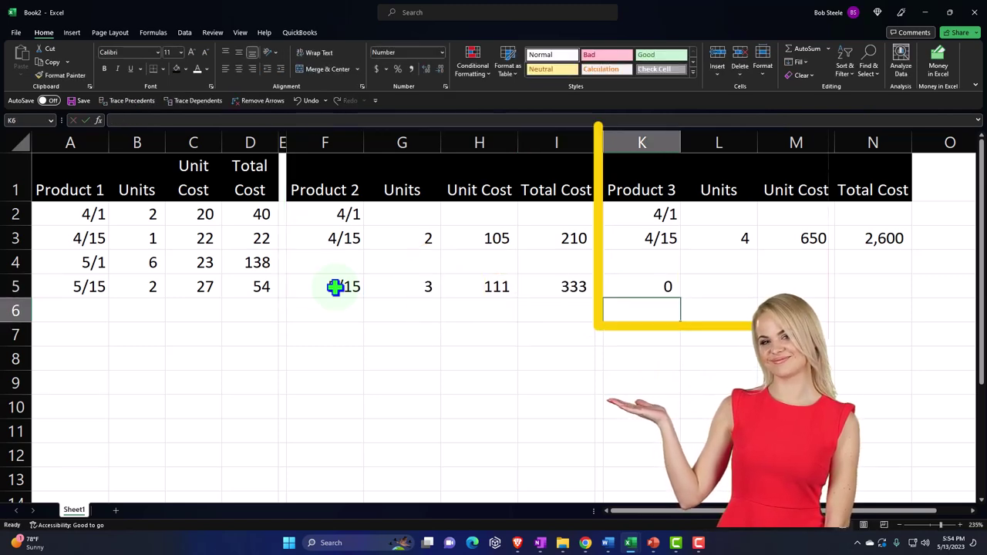
pyautogui.press('Right')
pyautogui.press('Up')
# Copy the date format of Product 3's 4/15 cell to the two cells beneath it and enter 5/15 in K5.
pyautogui.click(664, 240)
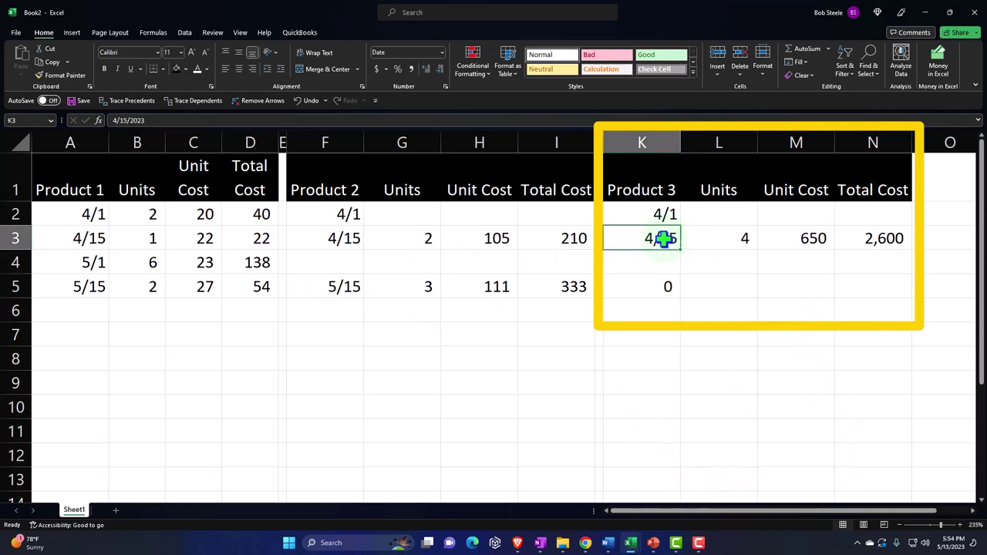
pyautogui.click(65, 76)
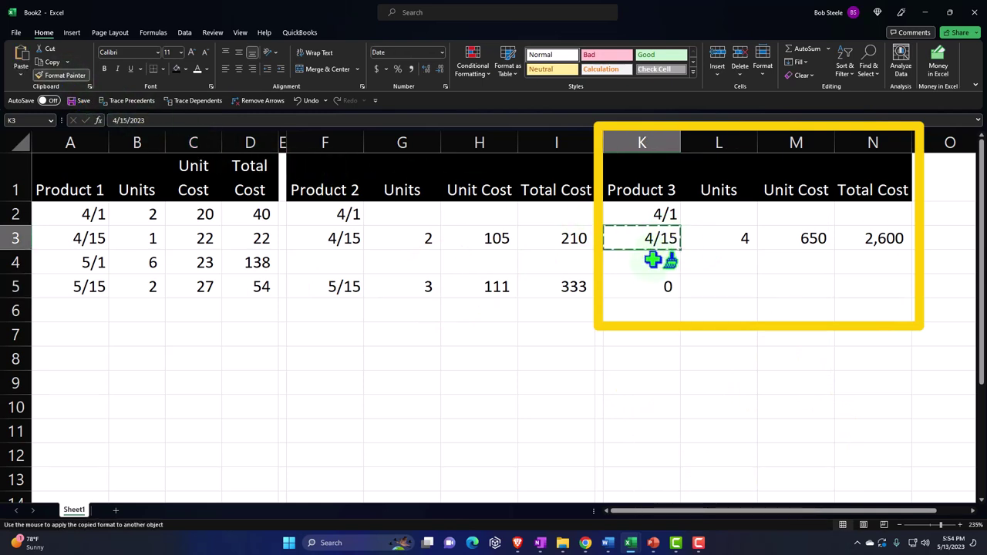
pyautogui.moveTo(648, 259); pyautogui.dragTo(647, 283)
pyautogui.click(712, 285)
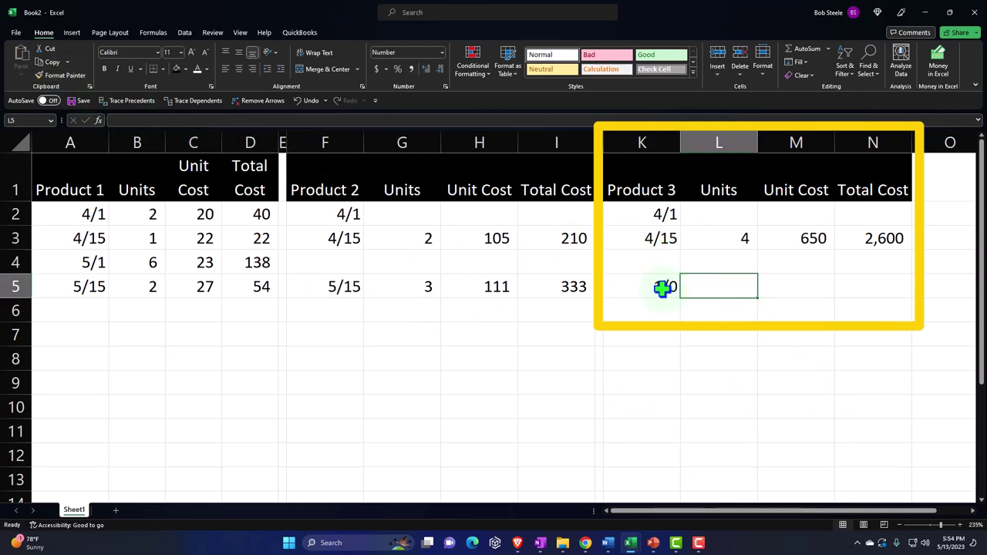
pyautogui.click(663, 288)
pyautogui.write('5/15')
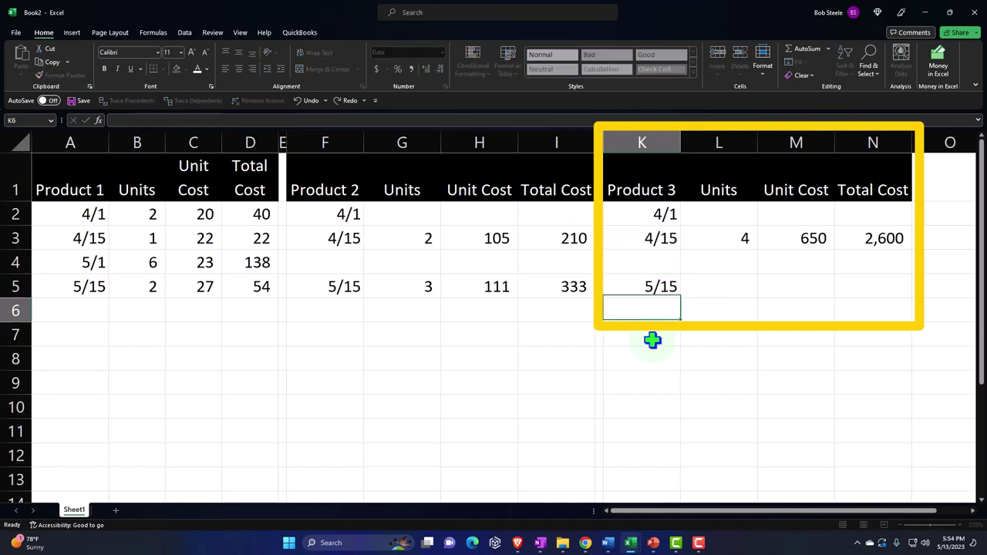
pyautogui.press('Up')
pyautogui.press('Right')
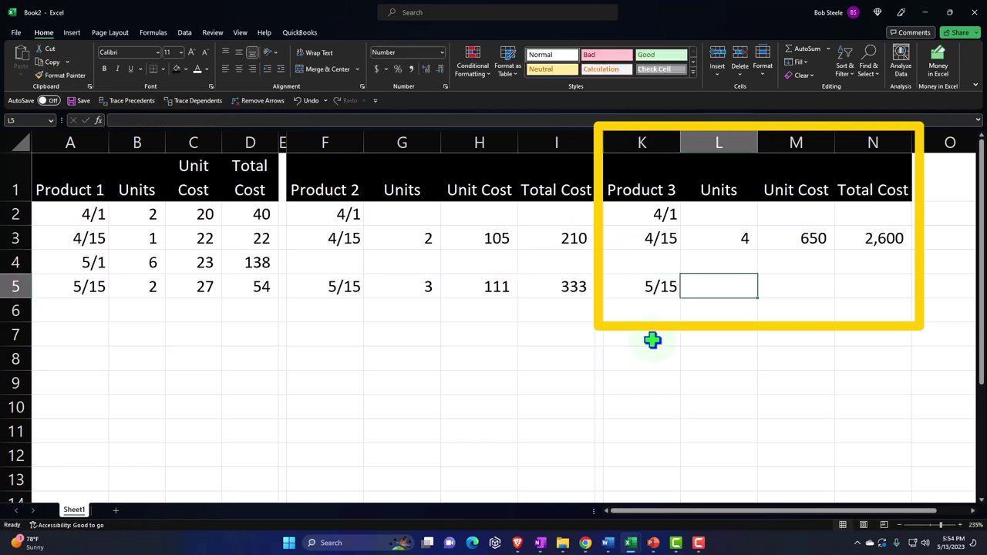
# Enter 3 units at a unit cost of 675 for the 5/15 Product 3 purchase and calculate its total cost.
pyautogui.write('3')
pyautogui.press('Right')
pyautogui.write('675')
pyautogui.press('Right')
pyautogui.write('=')
pyautogui.press('Left')
pyautogui.press('Return')
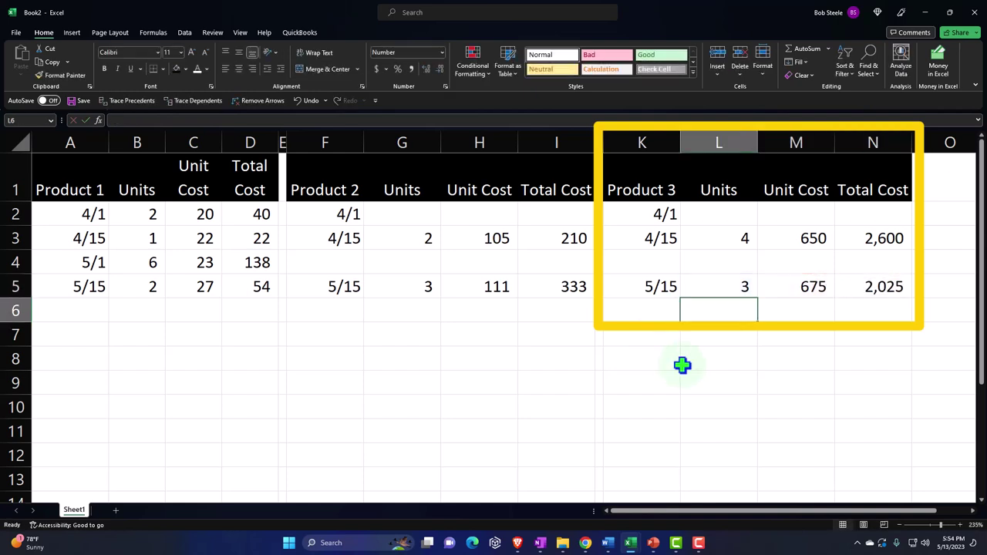
# Add up the 5/15 total costs of Products 3, 2 and 1 in cell N7 with a formula summing N5, I5 and D5.
pyautogui.click(860, 335)
pyautogui.write('+')
pyautogui.press('Up')
pyautogui.press('Up')
pyautogui.write('+')
pyautogui.press('Left')
pyautogui.press('Left')
pyautogui.press('Left')
pyautogui.press('Left')
pyautogui.press('Up')
pyautogui.press('Left')
pyautogui.press('Left')
pyautogui.press('Left')
pyautogui.press('Left')
pyautogui.press('Left')
pyautogui.press('Left')
pyautogui.press('Left')
pyautogui.press('Left')
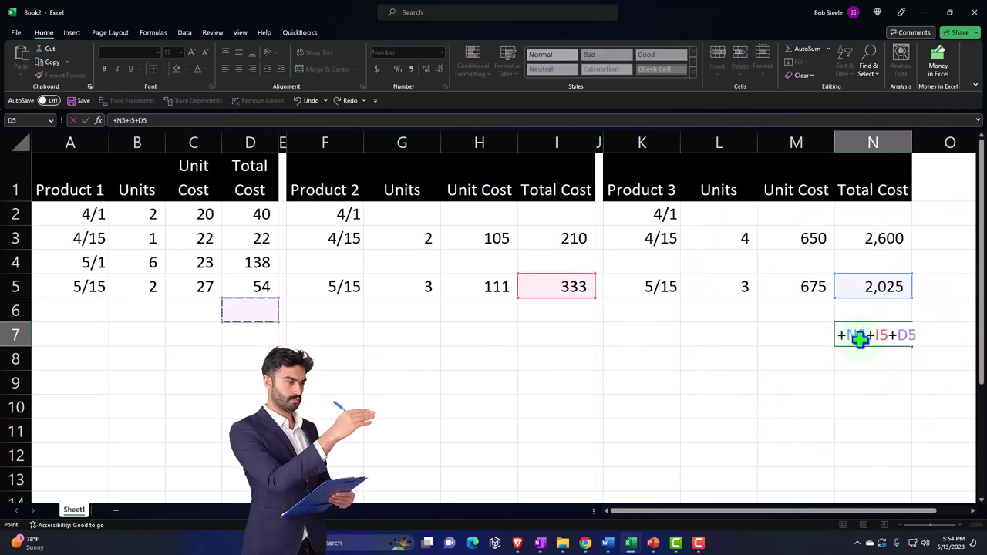
pyautogui.press('Return')
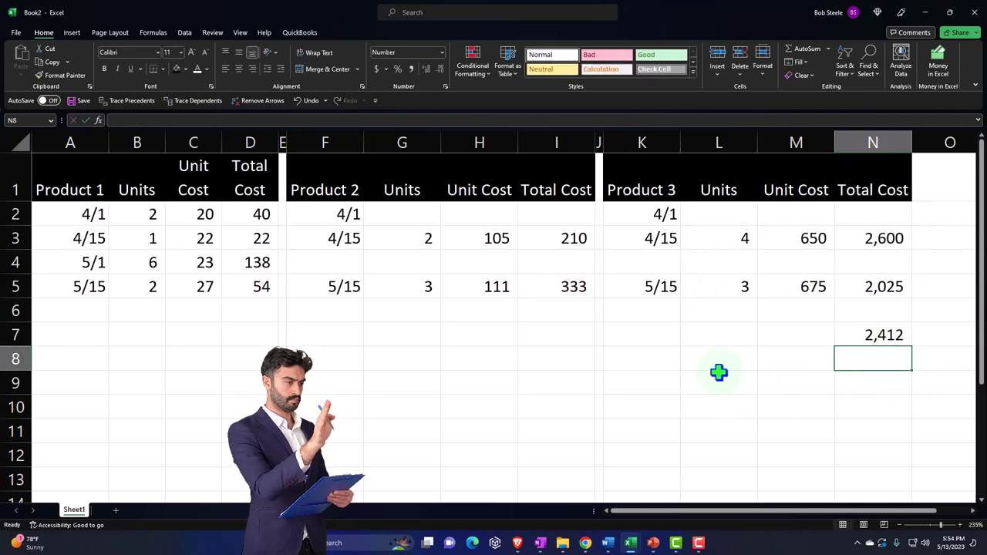
pyautogui.click(860, 358)
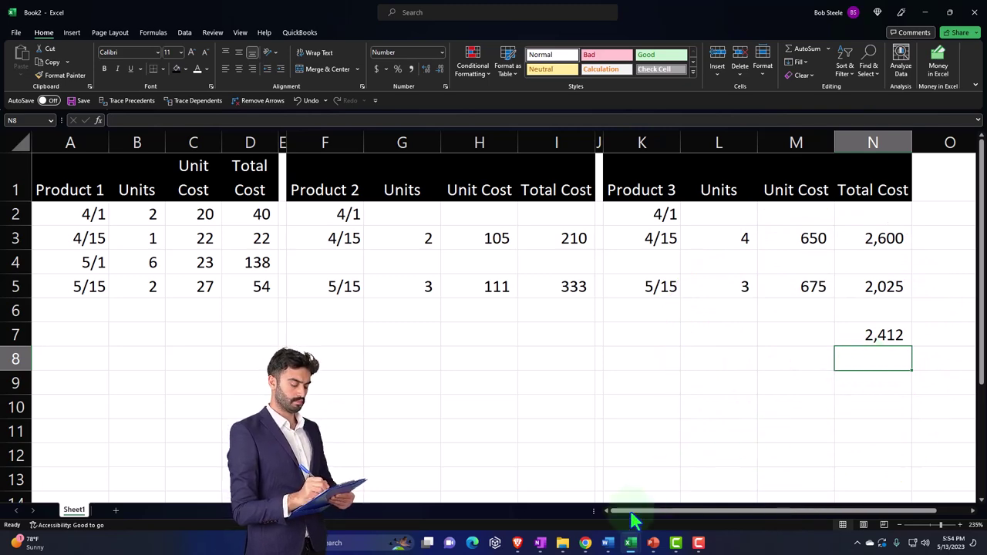
# Return to QuickBooks in Chrome and create a new expense for Vendor 1 from Checking with payment date 05/15/2025.
pyautogui.moveTo(585, 543)
pyautogui.click(578, 502)
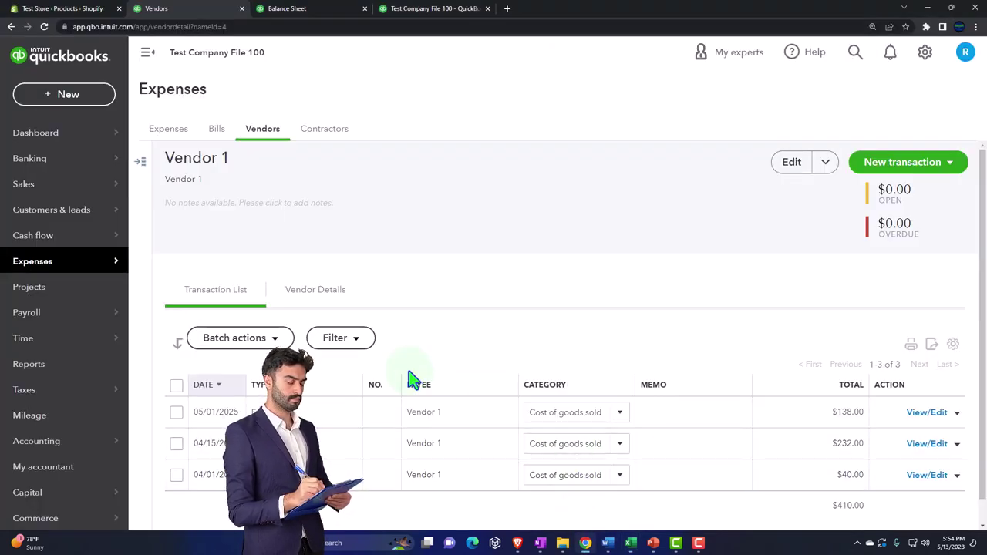
pyautogui.click(318, 133)
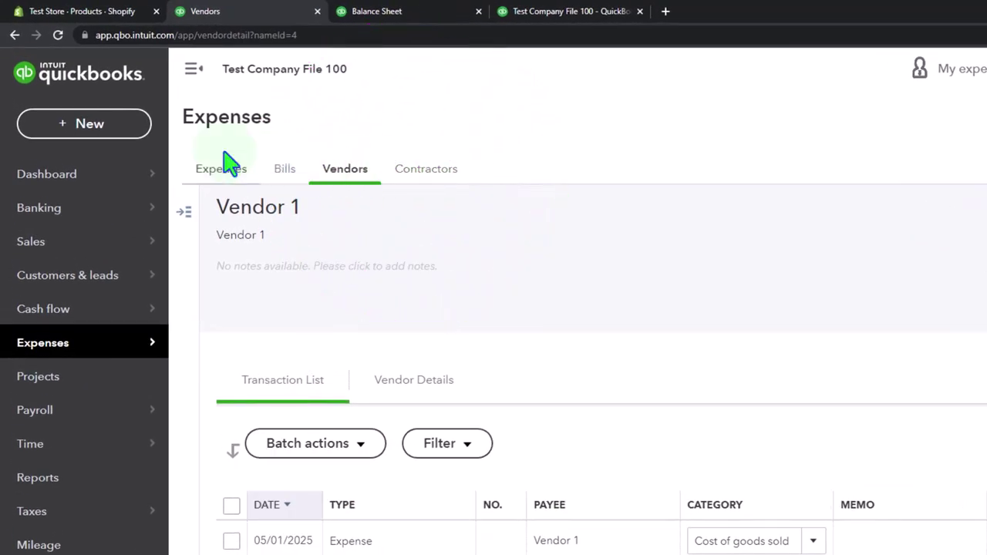
pyautogui.click(82, 135)
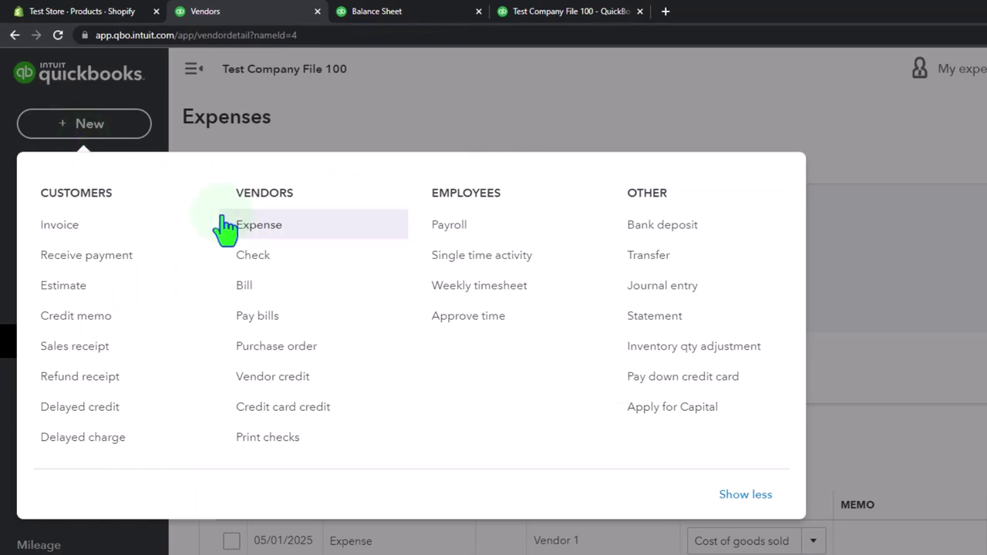
pyautogui.click(246, 231)
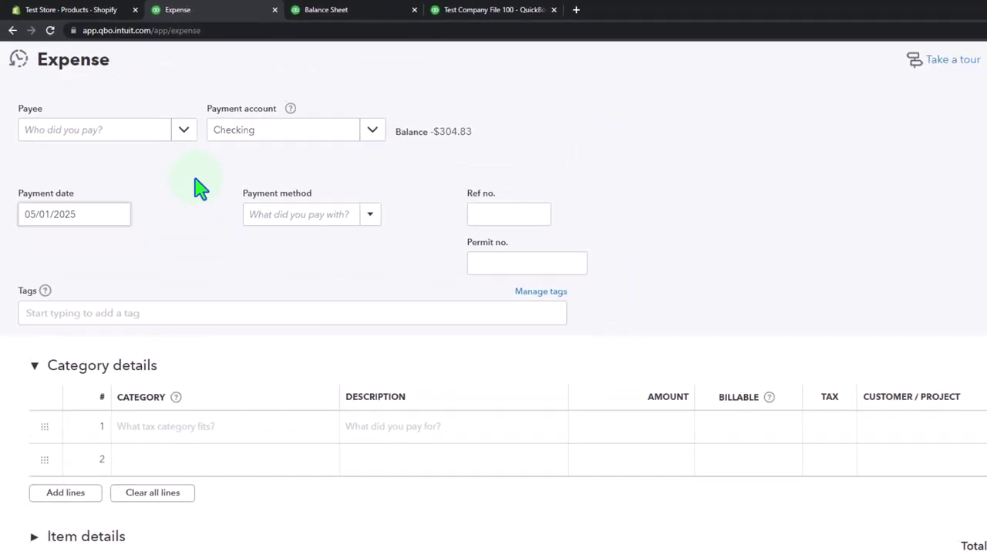
pyautogui.click(186, 134)
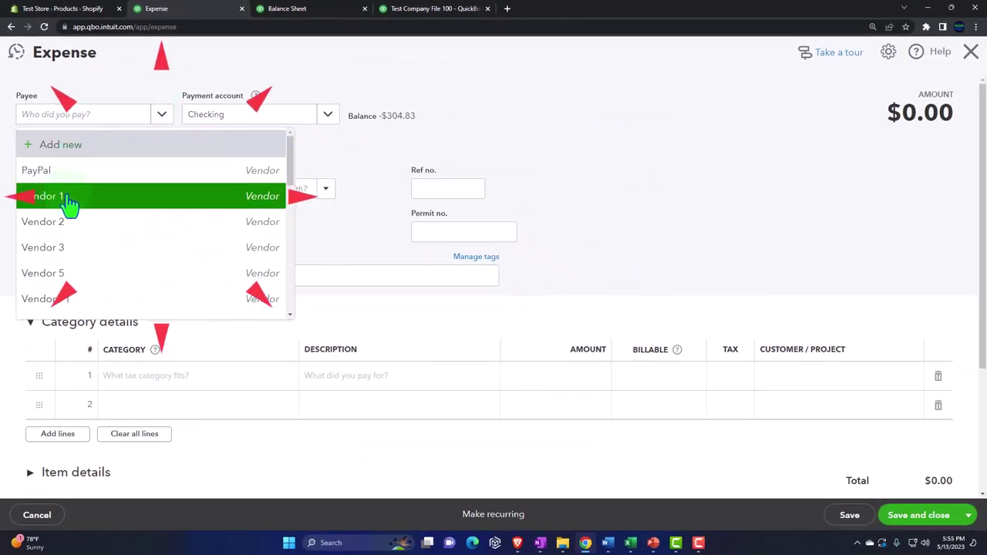
pyautogui.click(69, 202)
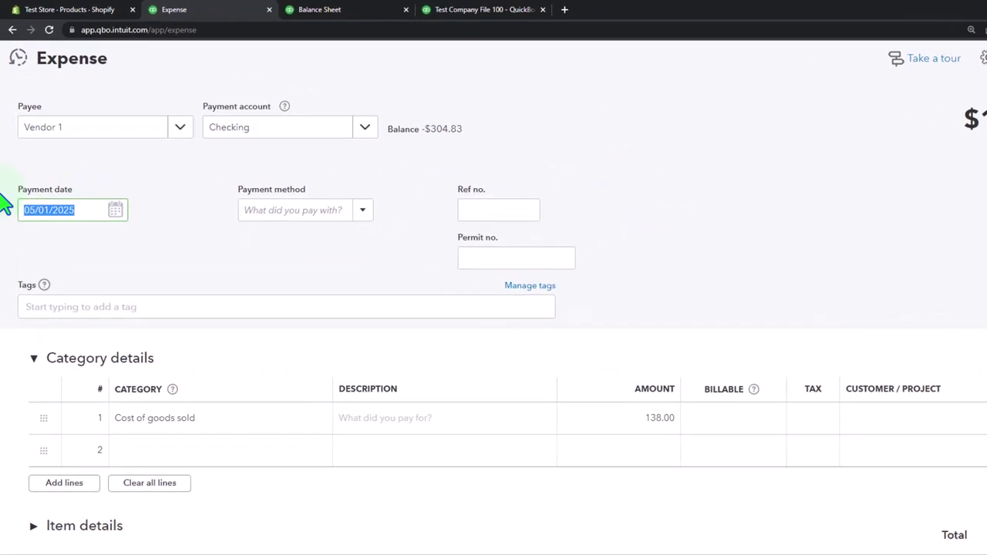
pyautogui.write('0515')
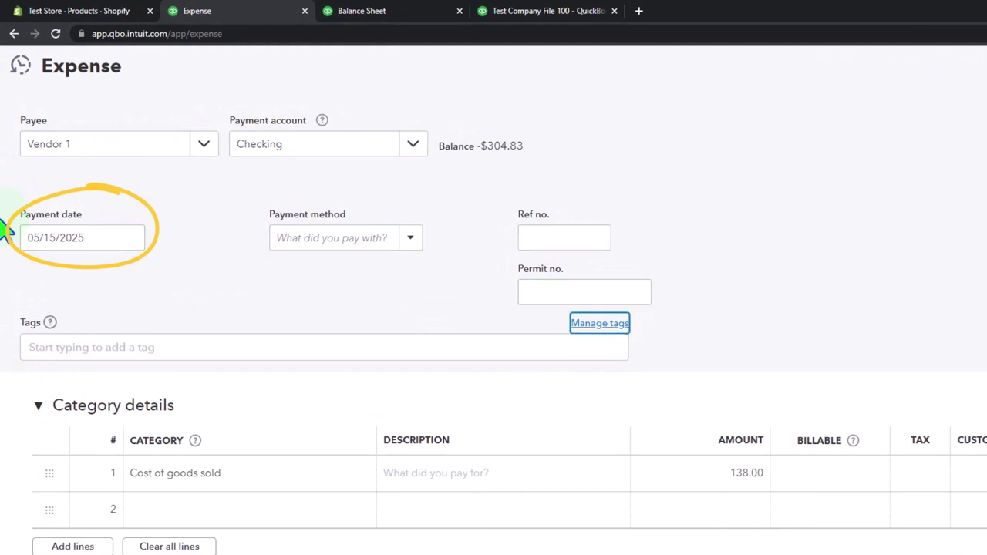
# Set the cost of goods sold amount to 2,412 on the Vendor 1 expense, then save and close it.
pyautogui.click(719, 474)
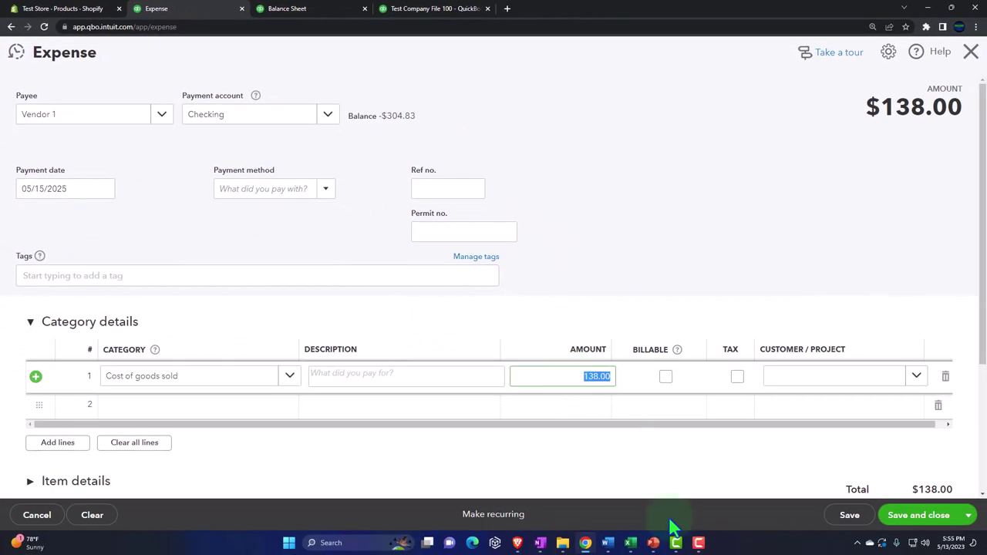
pyautogui.moveTo(630, 540)
pyautogui.moveTo(655, 515)
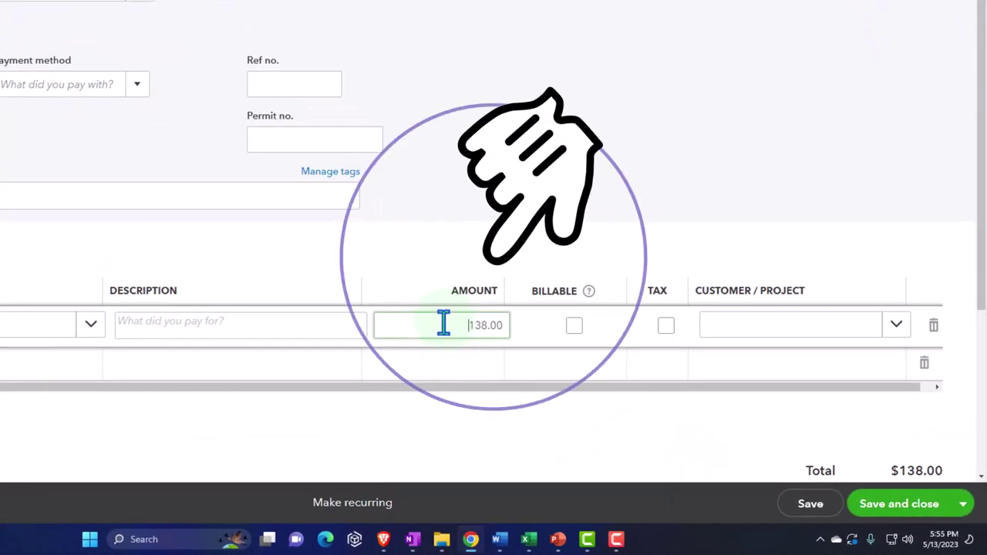
pyautogui.write('241')
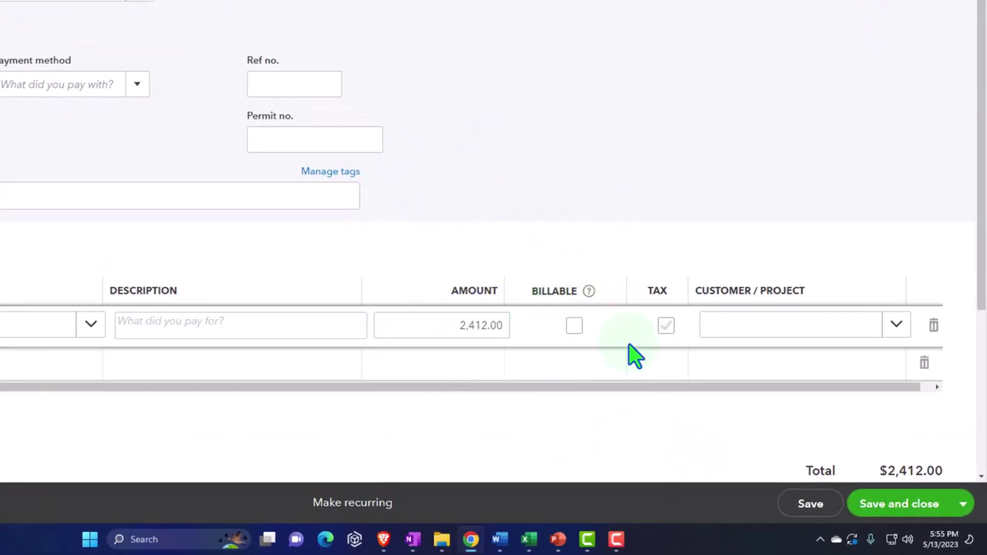
pyautogui.click(895, 505)
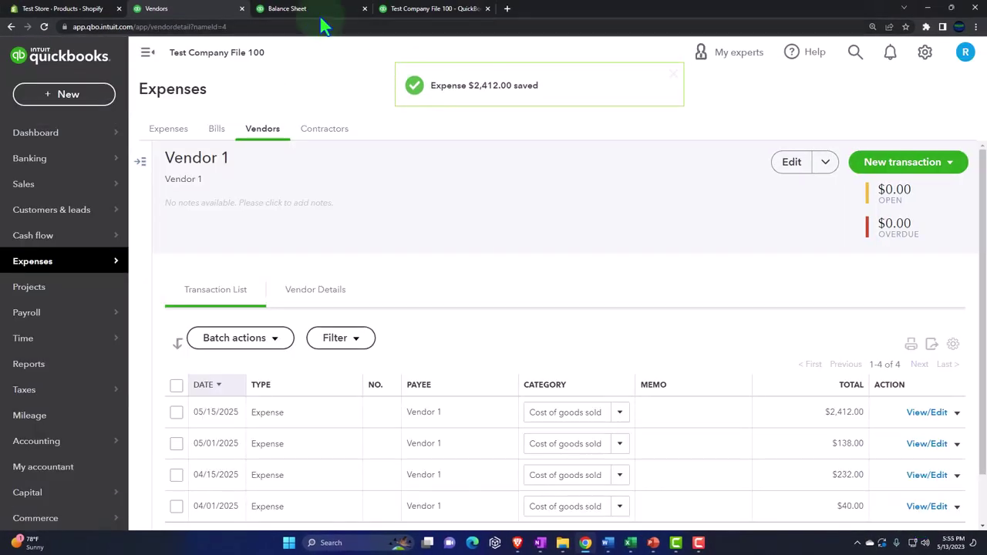
# Rerun the Balance Sheet report and examine the Checking and Inventory Asset balances for April and May.
pyautogui.click(313, 11)
pyautogui.scroll(2, 410, 269)
pyautogui.click(601, 147)
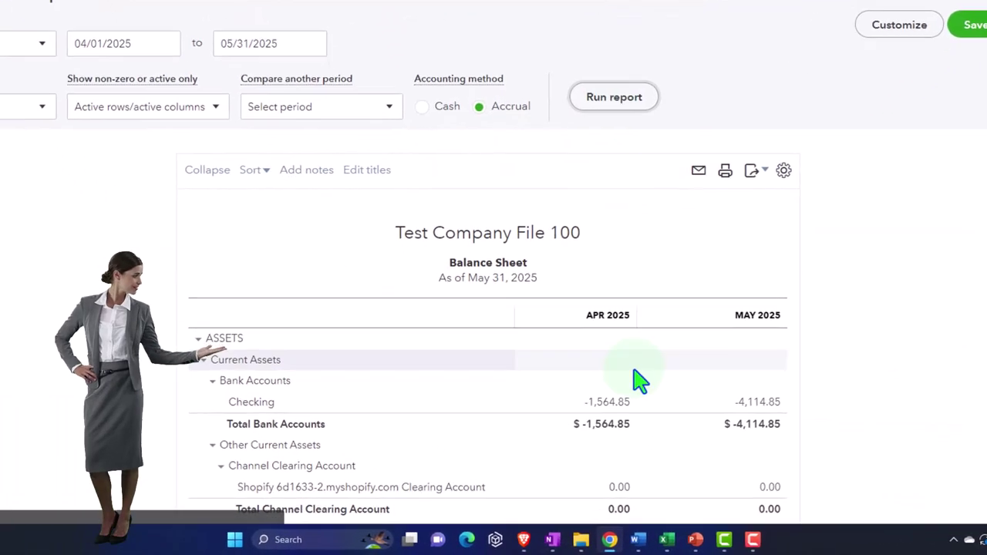
pyautogui.scroll(-4, 640, 381)
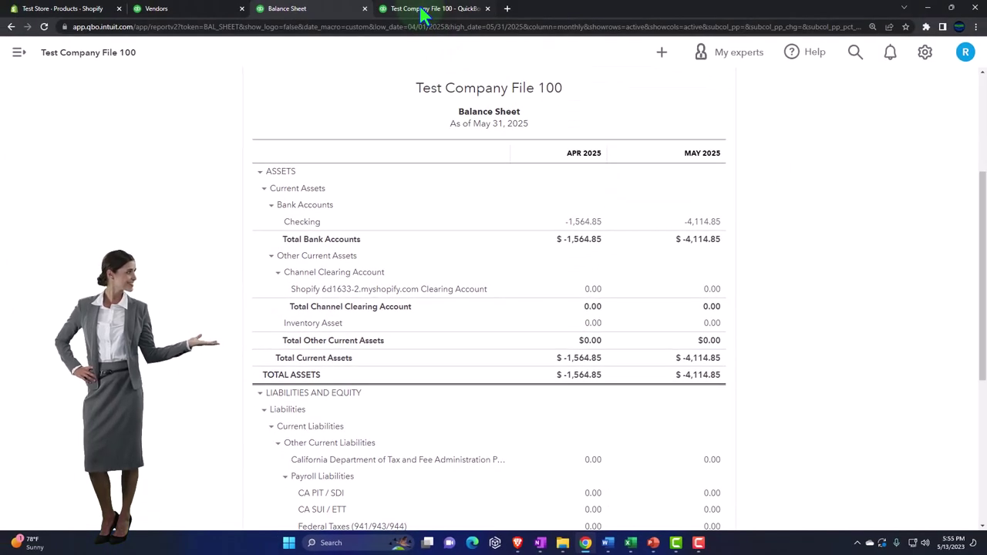
# Rerun the Profit and Loss report and compare cost of goods sold for April and May 2025.
pyautogui.click(423, 11)
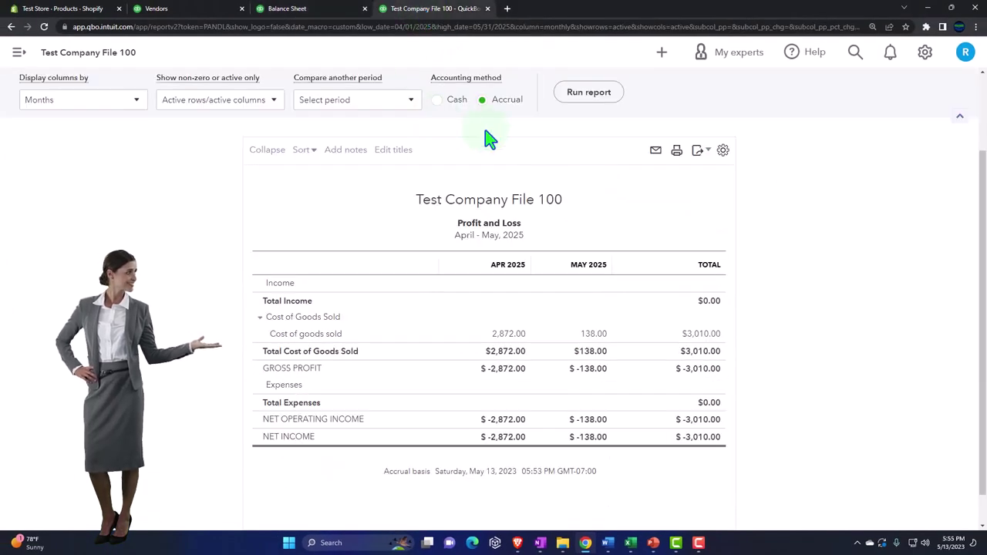
pyautogui.click(572, 106)
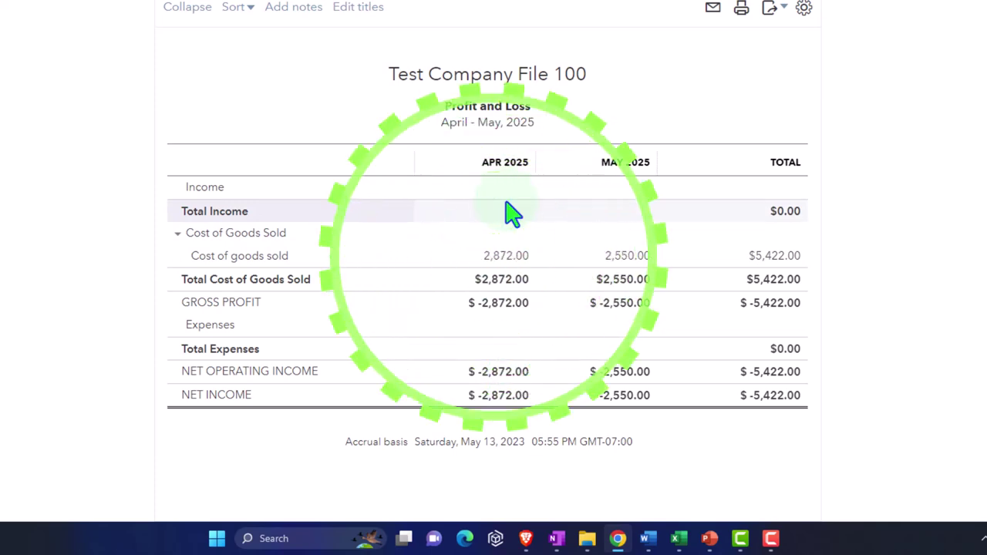
pyautogui.hotkey('ctrl', '+')
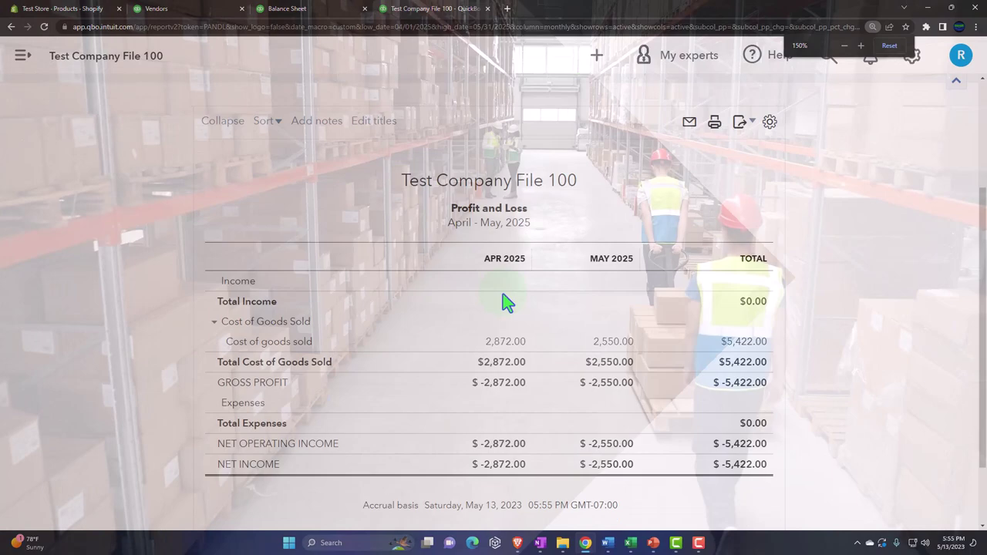
pyautogui.scroll(-1, 503, 294)
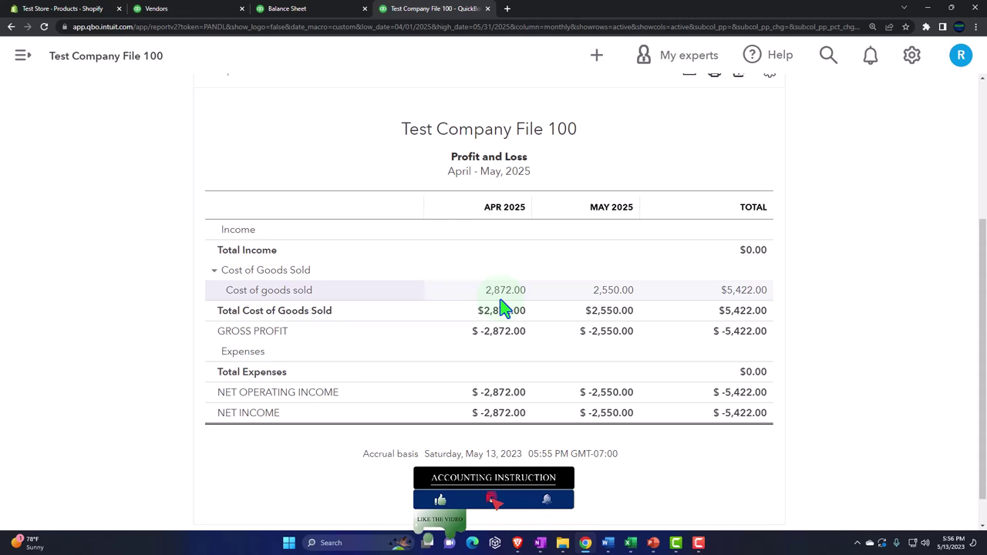
# Examine the April cost of goods sold amount on the Profit and Loss report for April to May 2025.
pyautogui.click(495, 251)
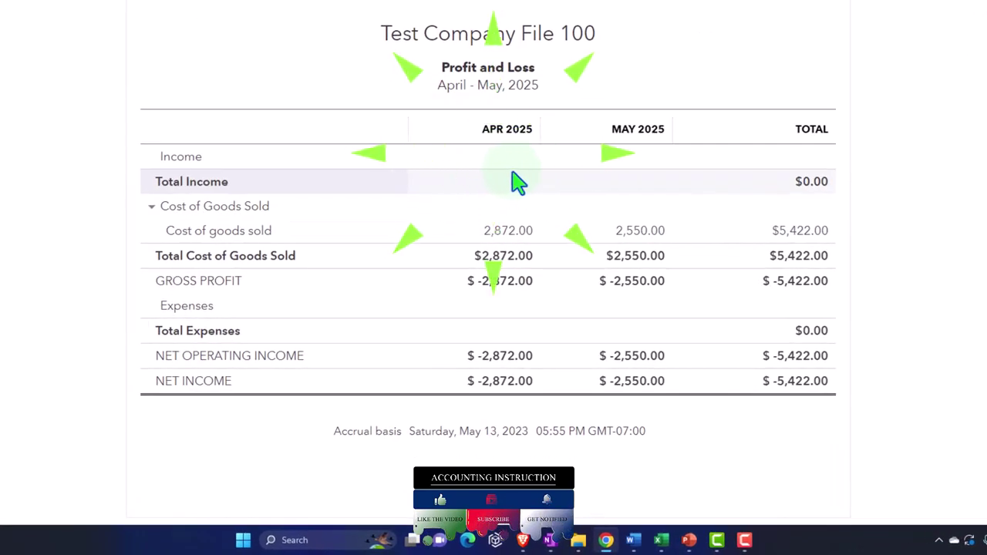
pyautogui.click(523, 241)
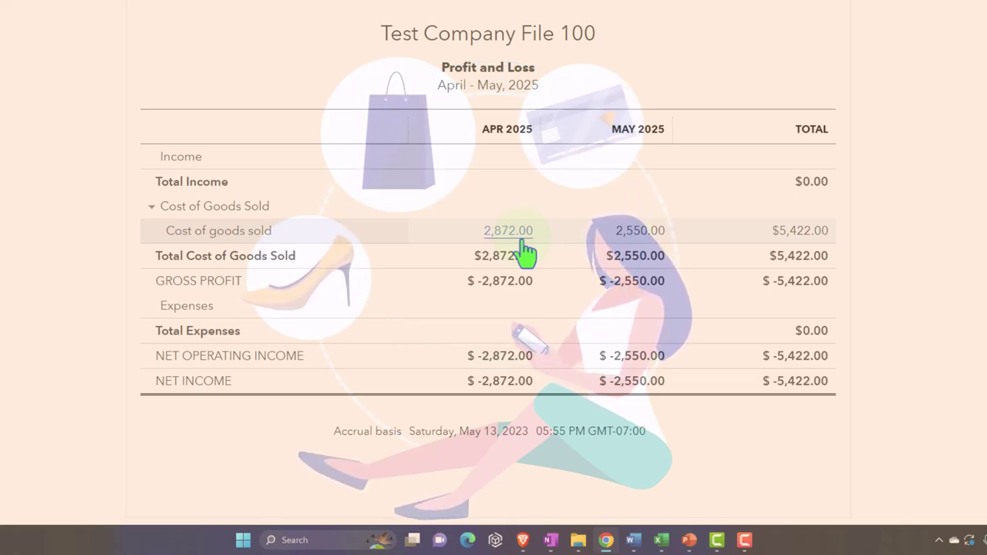
pyautogui.click(521, 241)
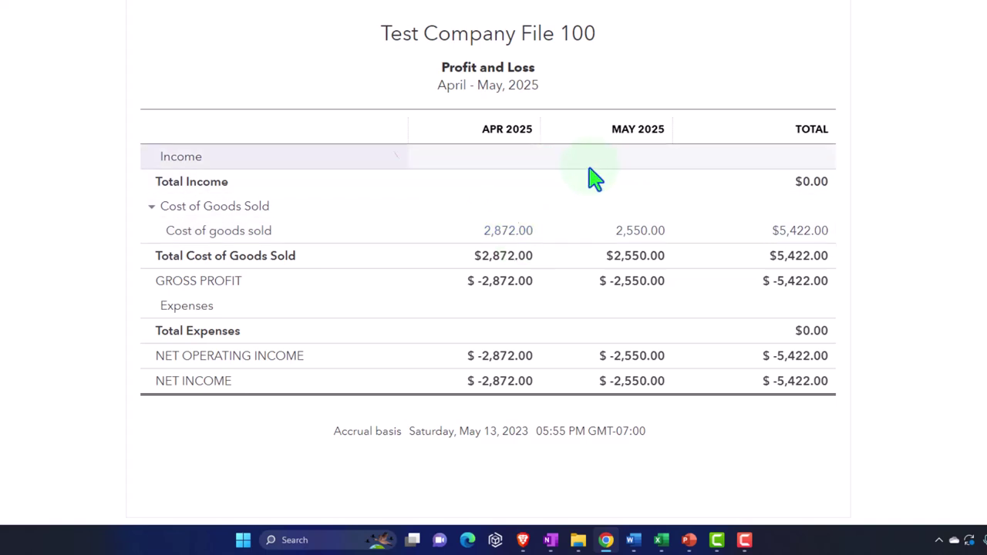
pyautogui.scroll(2, 610, 181)
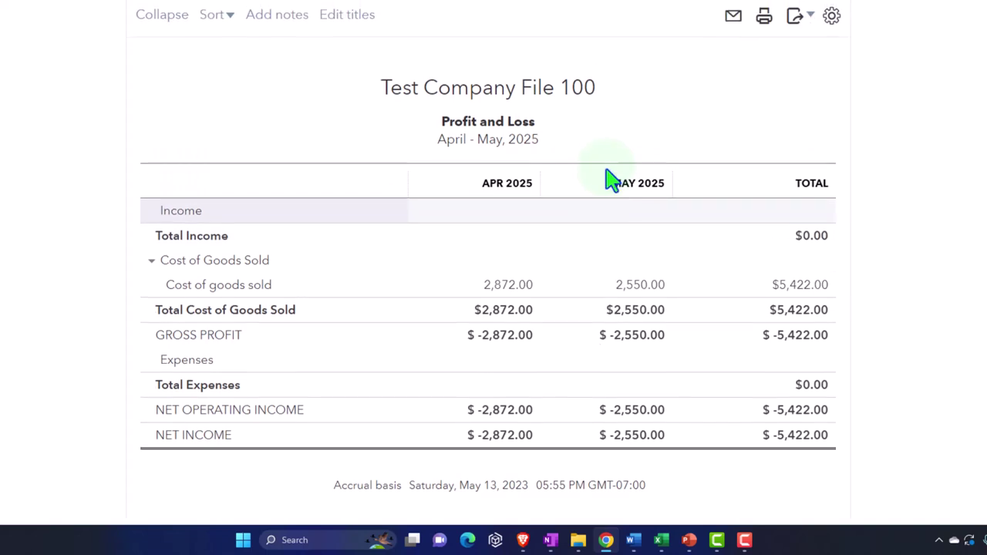
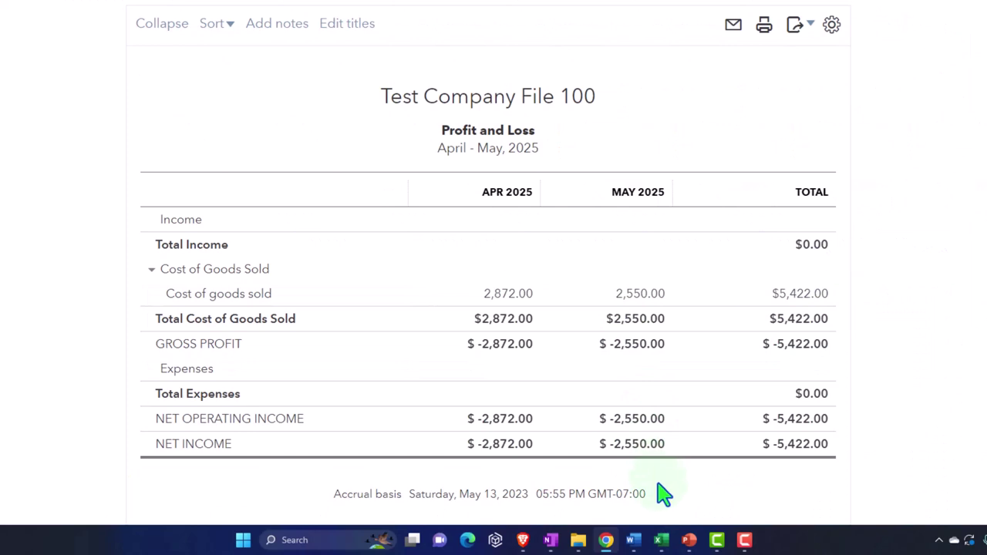
# Switch to the Book2 workbook in Excel, clear the total in cell N7, and select cell A7.
pyautogui.moveTo(661, 542)
pyautogui.click(686, 511)
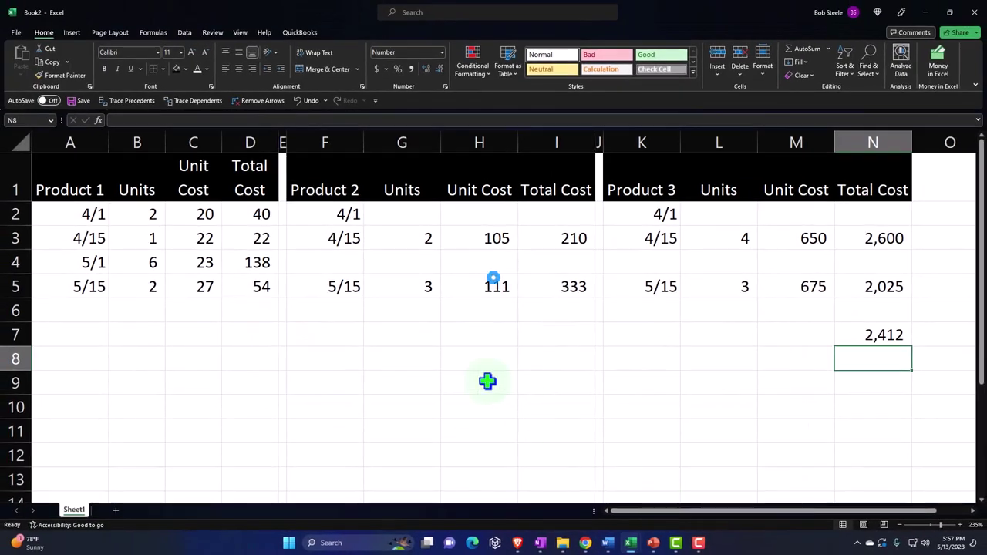
pyautogui.click(875, 340)
pyautogui.press('Delete')
pyautogui.press('Left')
pyautogui.press('Left')
pyautogui.press('Left')
pyautogui.press('Left')
pyautogui.press('Left')
pyautogui.press('Left')
pyautogui.press('Left')
pyautogui.press('Left')
pyautogui.press('Left')
pyautogui.press('Left')
pyautogui.press('Left')
pyautogui.press('Left')
pyautogui.press('Left')
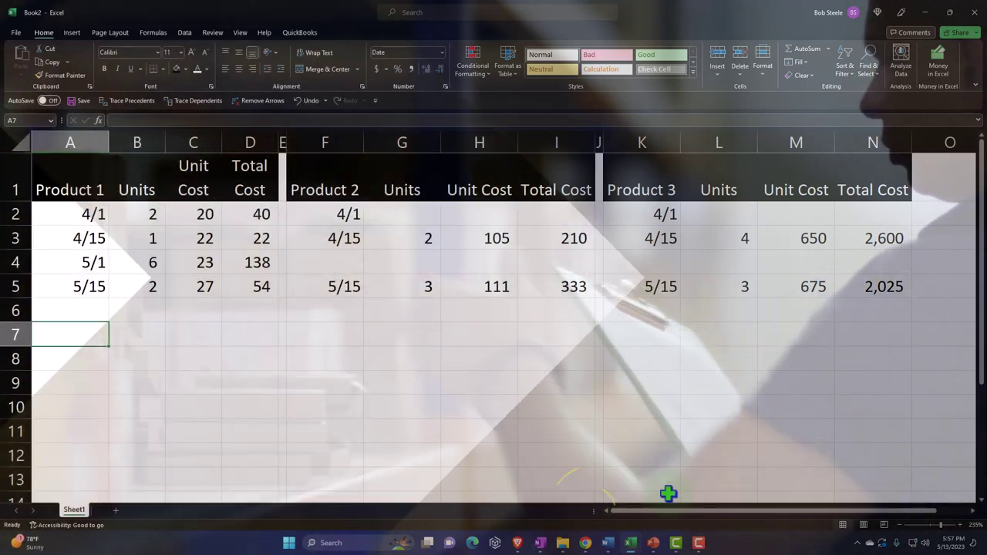
# Switch to Chrome and review the inventory quantities of the three products on the Shopify Products page.
pyautogui.moveTo(586, 543)
pyautogui.click(585, 494)
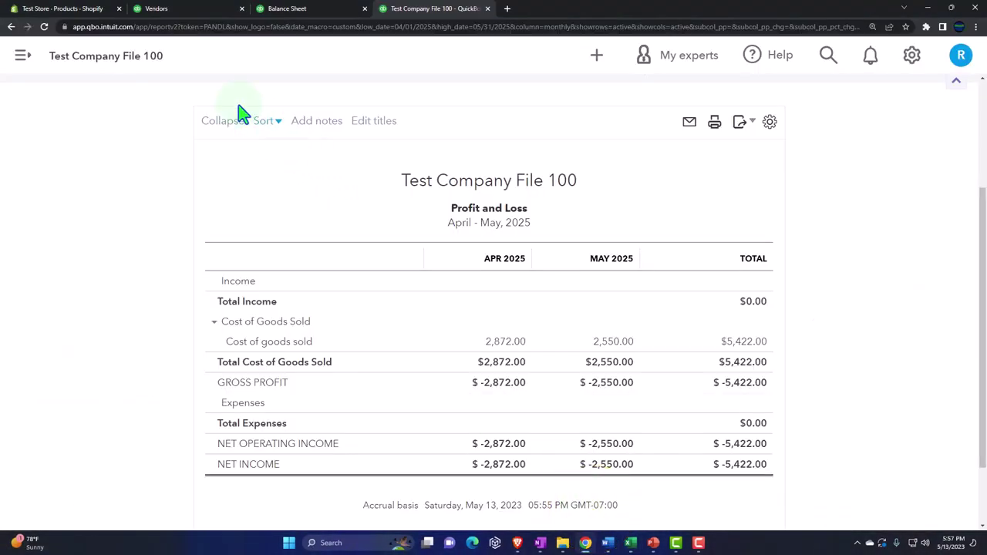
pyautogui.click(61, 8)
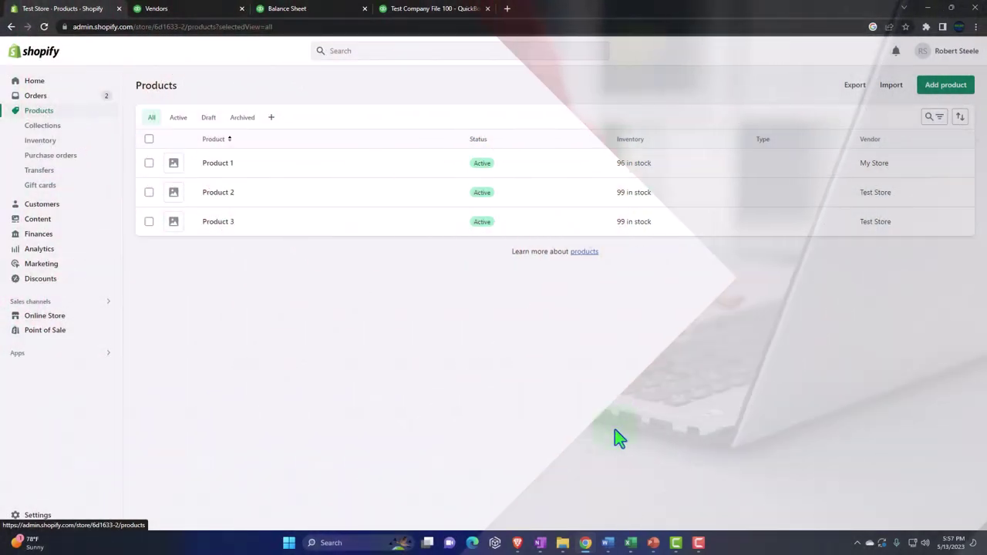
# Return to the Book2 workbook in Excel and enter the date 5/31 in cell A7 under Product 1.
pyautogui.moveTo(631, 545)
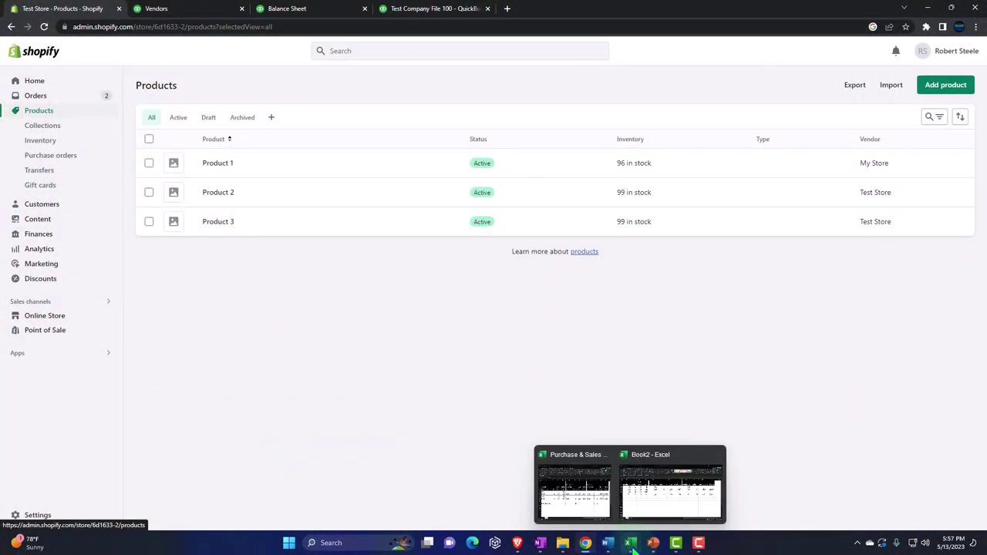
pyautogui.click(579, 512)
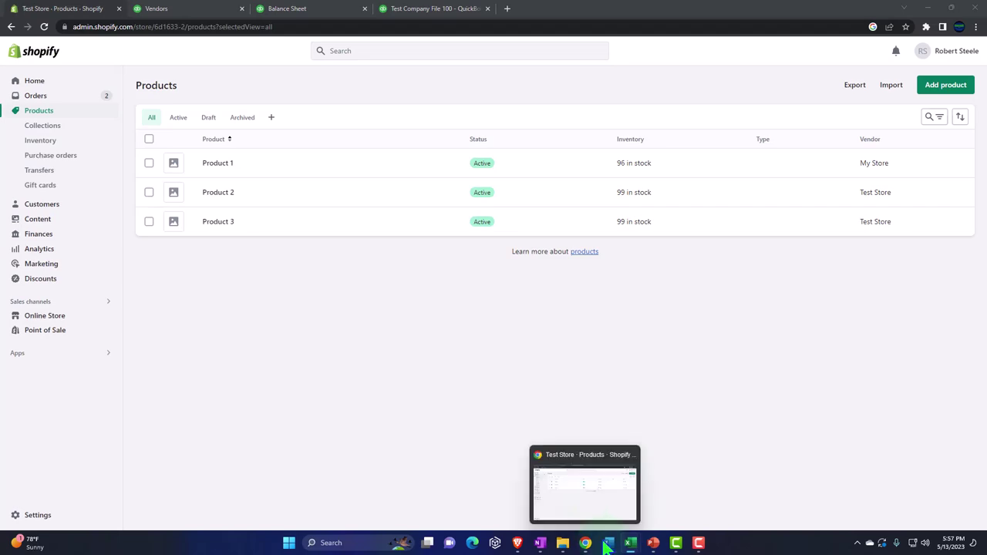
pyautogui.click(645, 509)
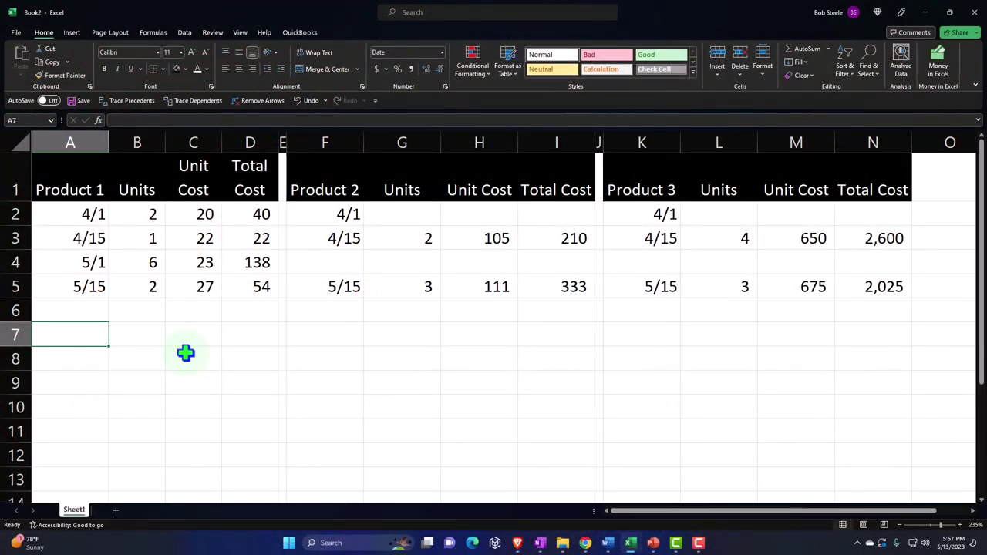
pyautogui.write('5/31')
pyautogui.press('Return')
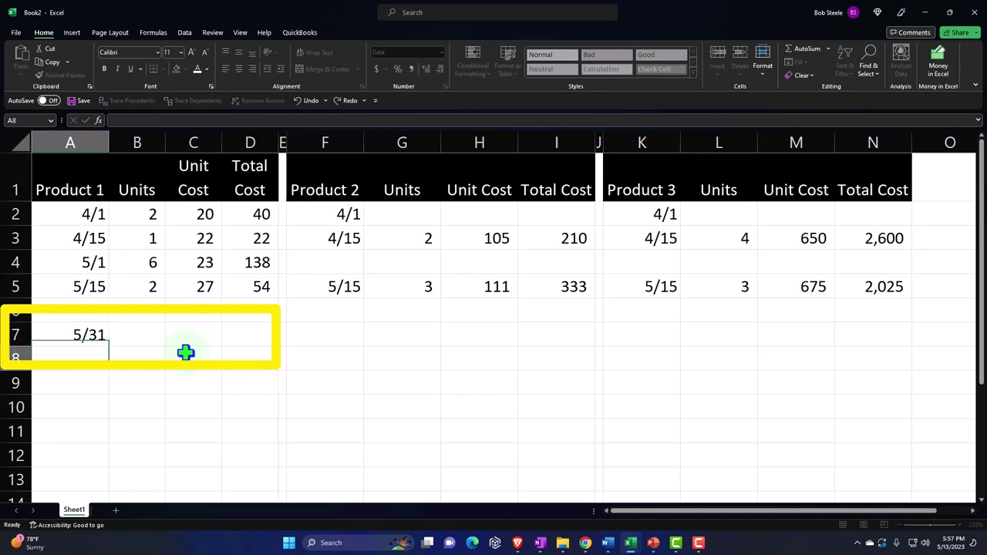
# Enter the 5/31 units in row 7: 4 for Product 1, 5 for Product 2 and 2 for Product 3.
pyautogui.press('Up')
pyautogui.press('Right')
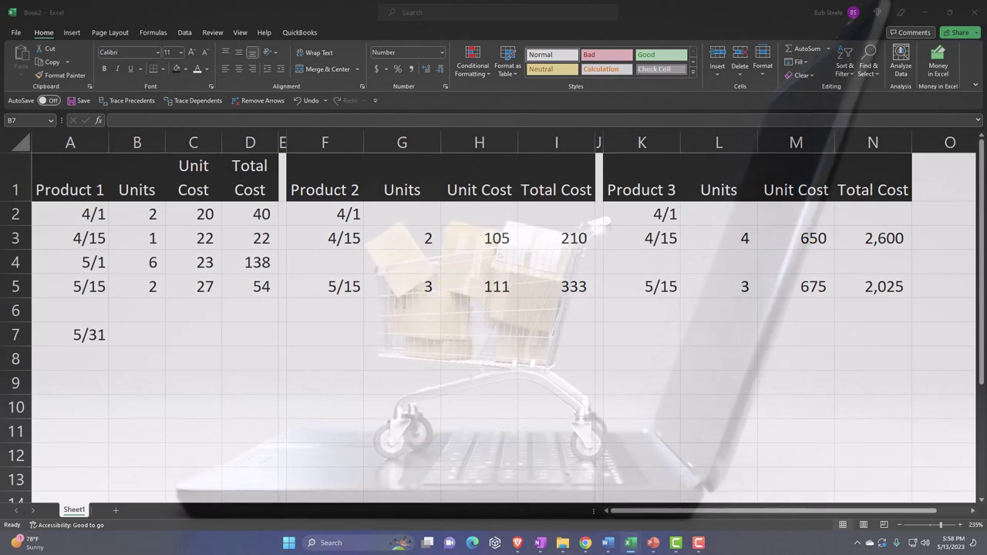
pyautogui.click(158, 337)
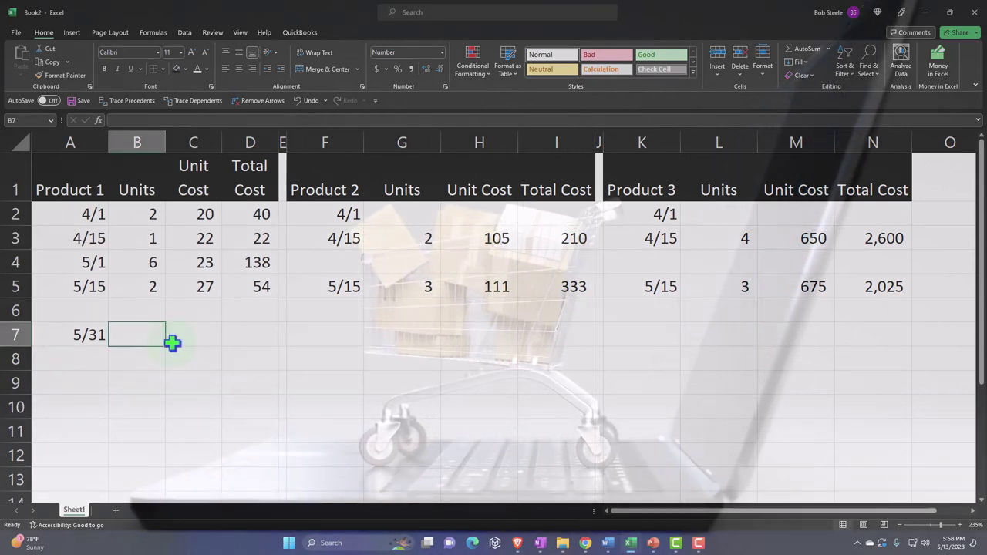
pyautogui.write('4')
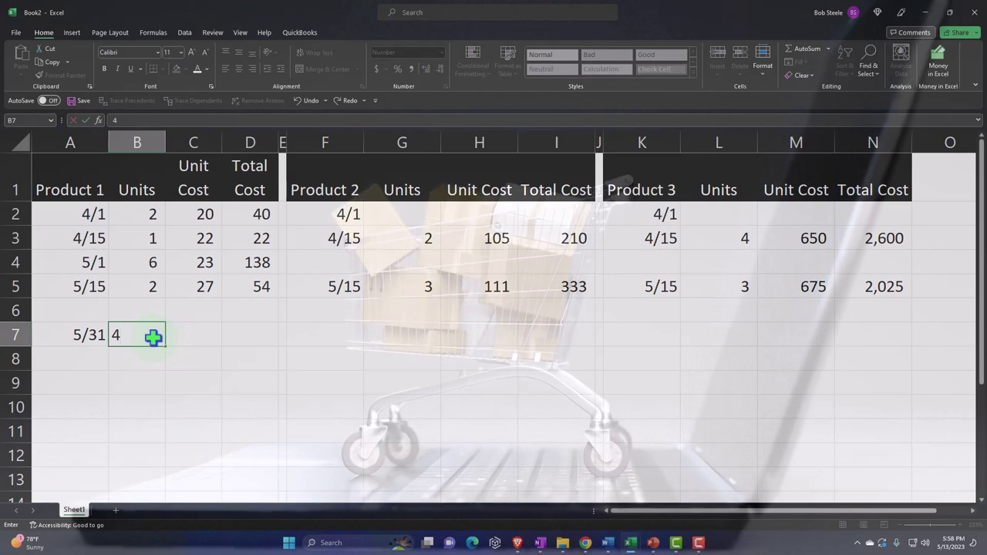
pyautogui.press('Tab')
pyautogui.press('Tab')
pyautogui.press('Tab')
pyautogui.press('Tab')
pyautogui.press('Tab')
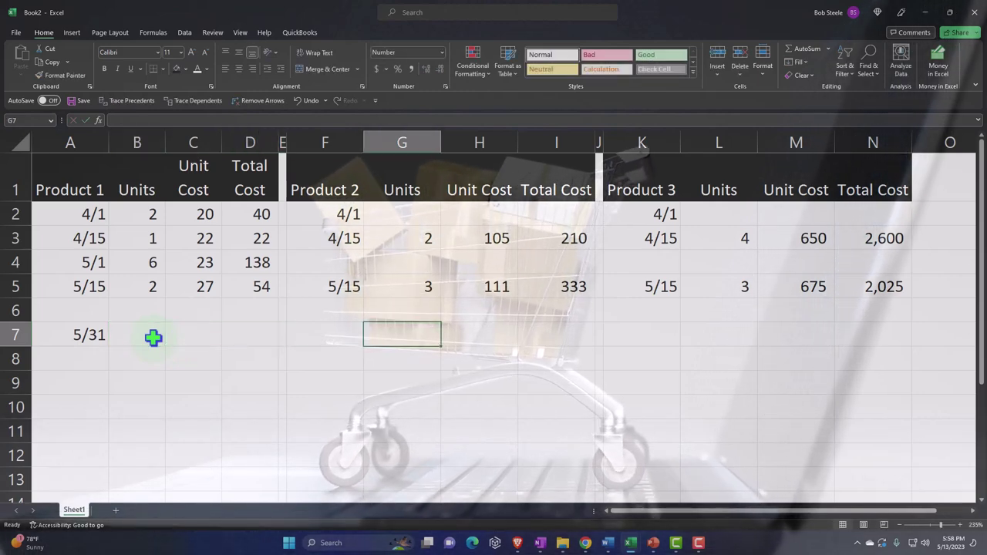
pyautogui.write('5')
pyautogui.press('Tab')
pyautogui.press('Tab')
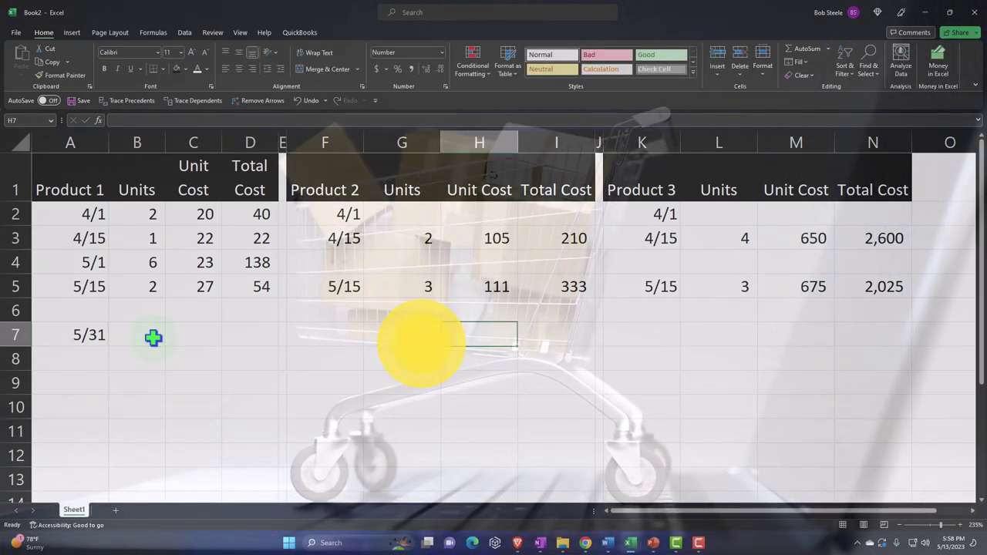
pyautogui.press('Tab')
pyautogui.press('Tab')
pyautogui.press('Tab')
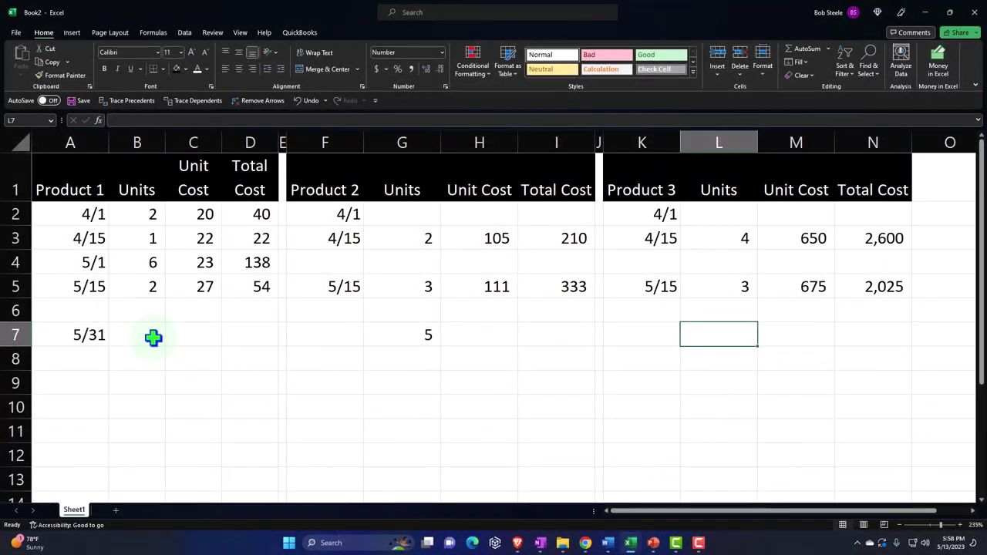
pyautogui.write('2')
pyautogui.press('Return')
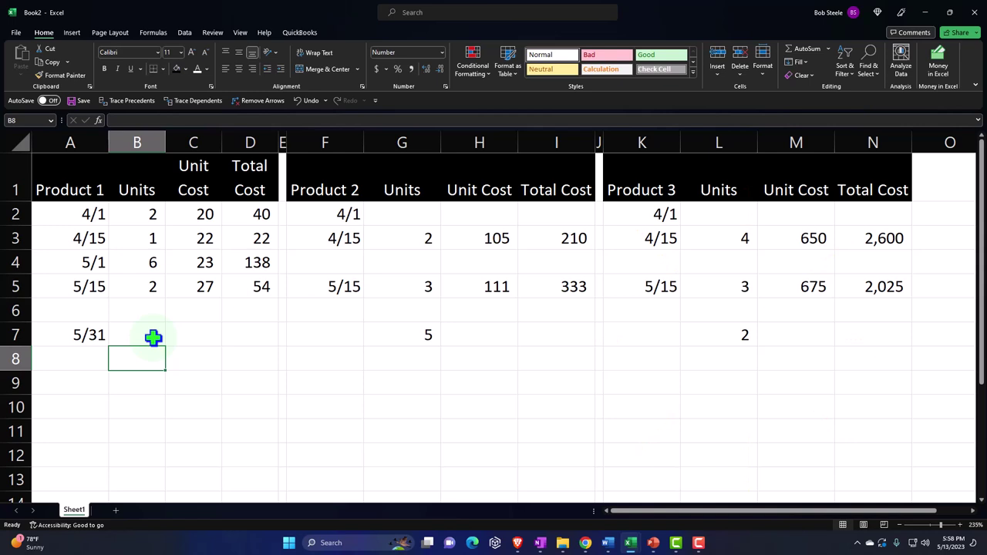
# Review Product 1's purchase unit costs and enter 27 as its 5/31 unit cost in cell C7.
pyautogui.press('Up')
pyautogui.press('Right')
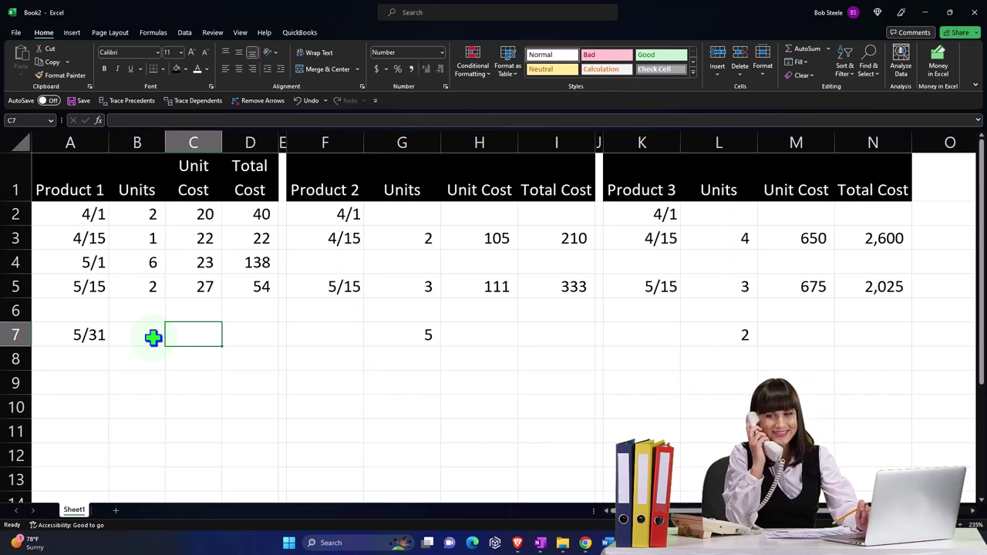
pyautogui.click(221, 216)
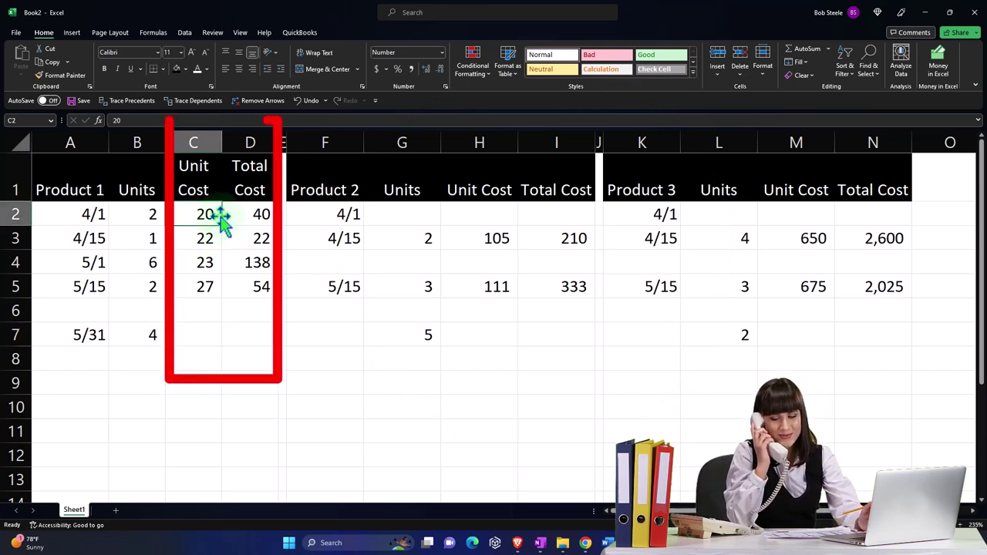
pyautogui.press('Down')
pyautogui.press('Down')
pyautogui.press('Down')
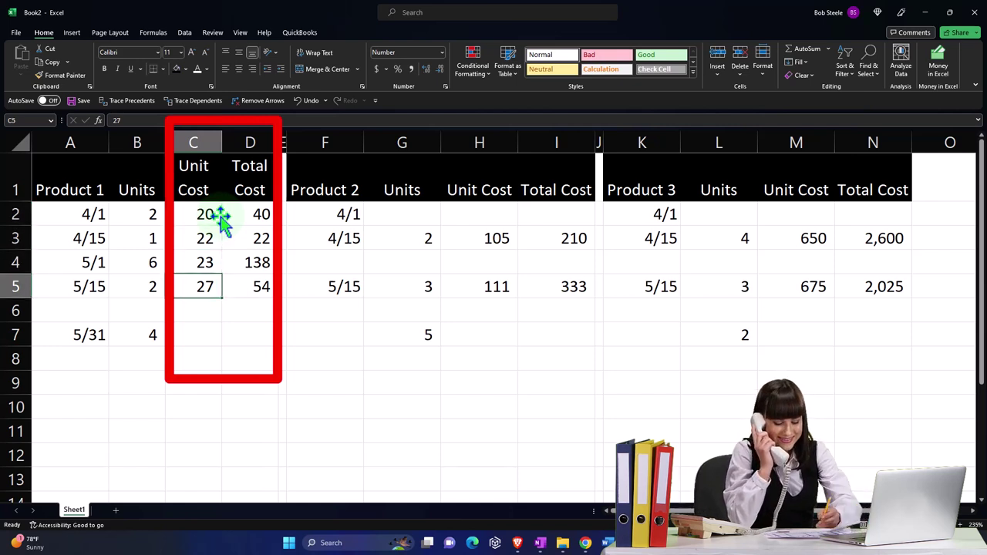
pyautogui.press('Down')
pyautogui.press('Down')
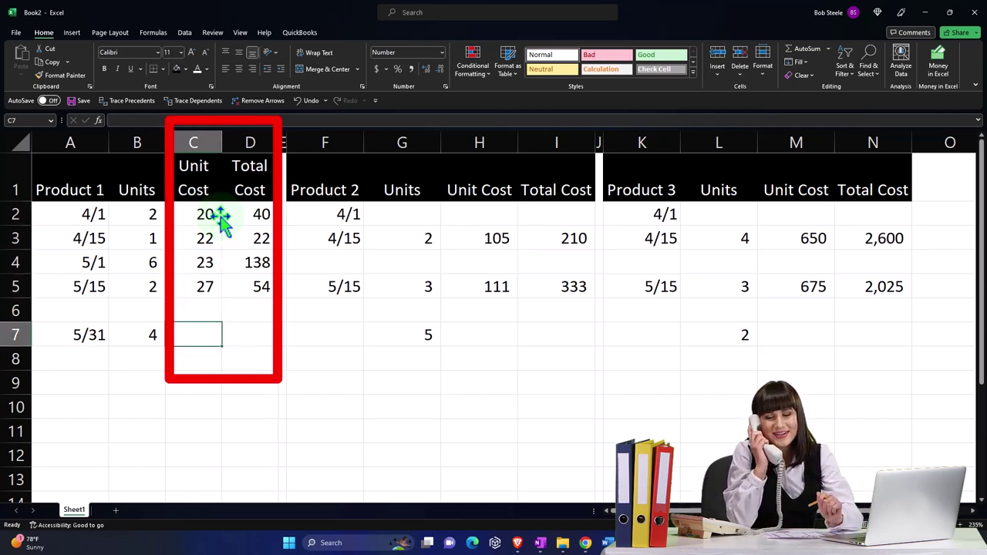
pyautogui.write('27')
pyautogui.press('Return')
# Calculate Product 1's 5/31 total cost in cell D7 by multiplying units in B7 by unit cost in C7.
pyautogui.press('Up')
pyautogui.press('Right')
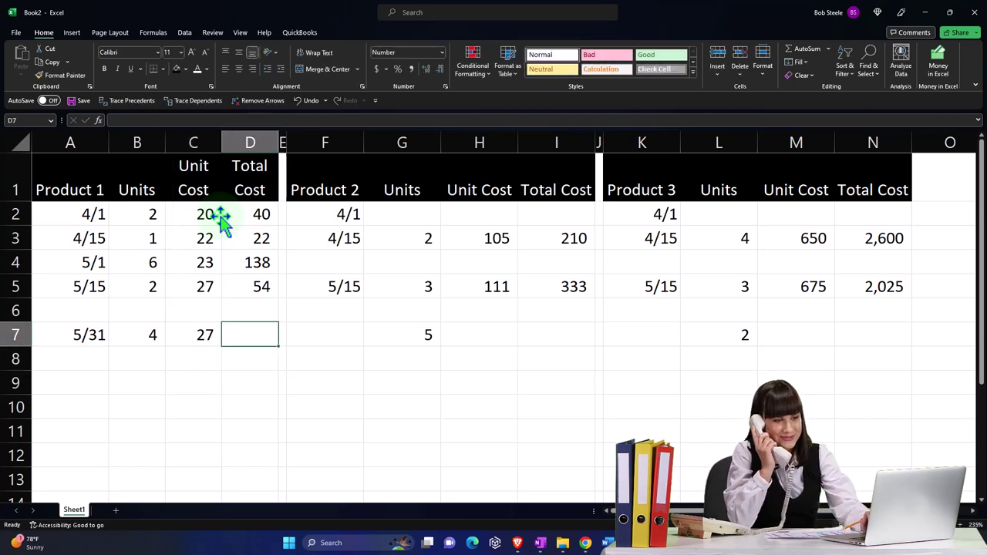
pyautogui.write('=')
pyautogui.press('Left')
pyautogui.press('Left')
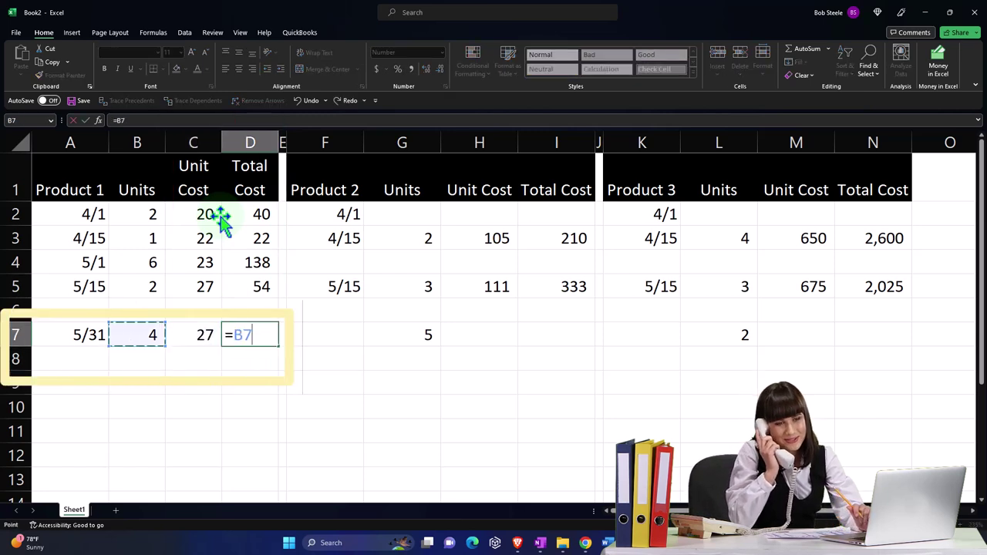
pyautogui.write('*')
pyautogui.press('Left')
pyautogui.press('Return')
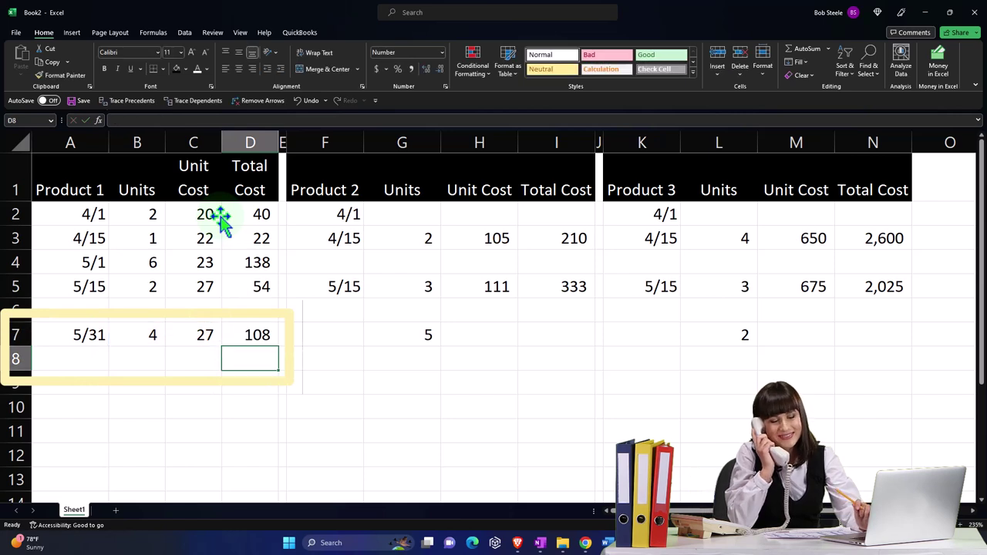
# Examine Product 1's unit costs and units purchased by date against its 5/31 units and unit cost.
pyautogui.press('Up')
pyautogui.click(203, 213)
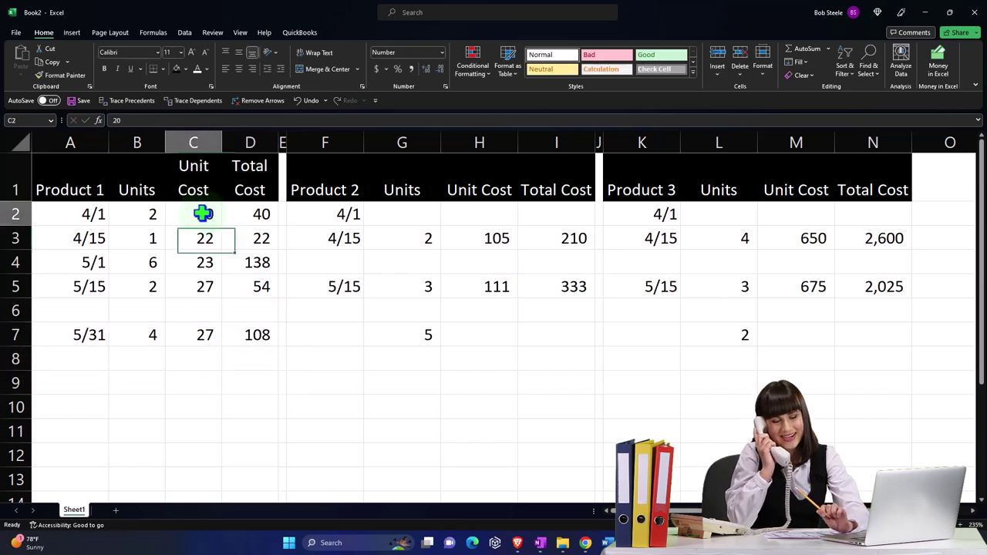
pyautogui.press('Down')
pyautogui.press('Down')
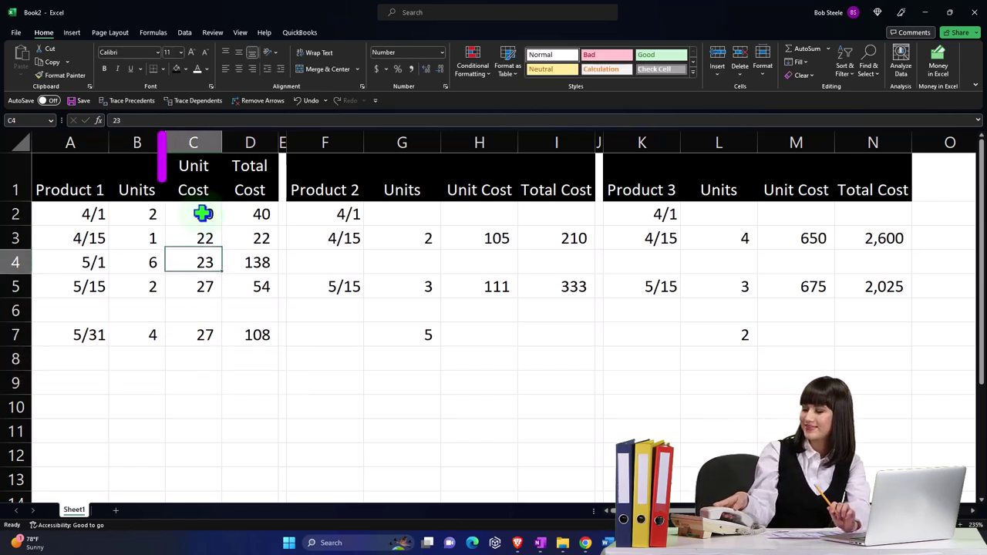
pyautogui.press('Down')
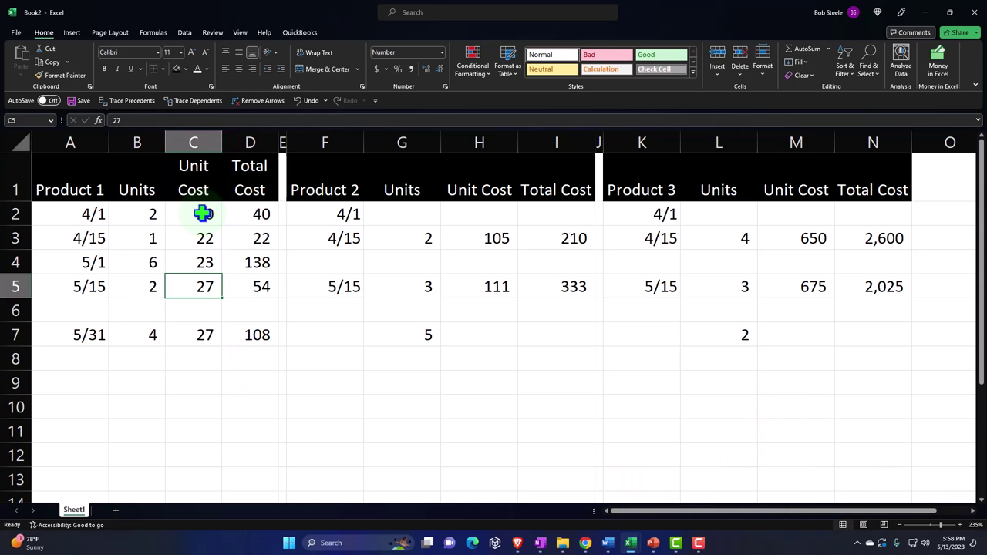
pyautogui.press('Down')
pyautogui.press('Down')
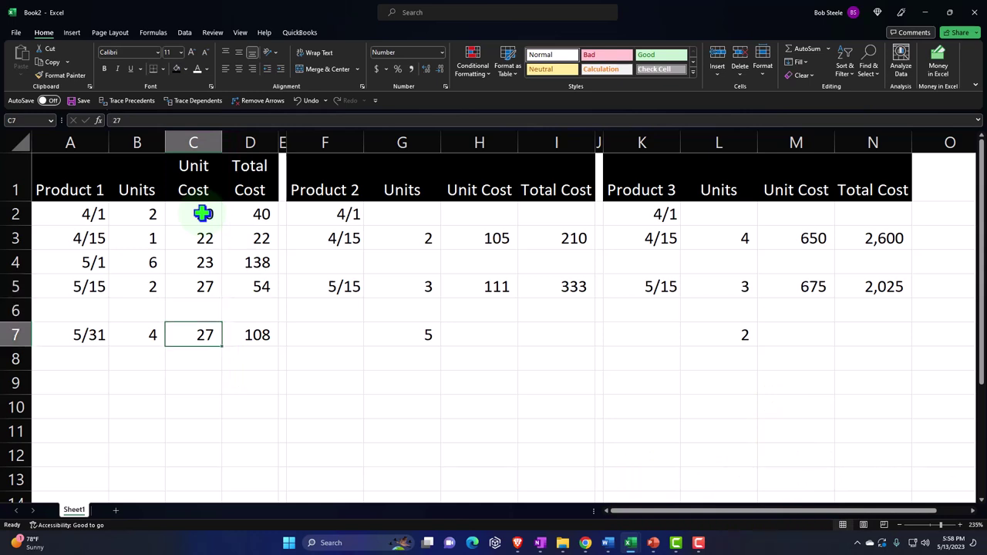
pyautogui.press('Left')
pyautogui.press('Up')
pyautogui.press('Up')
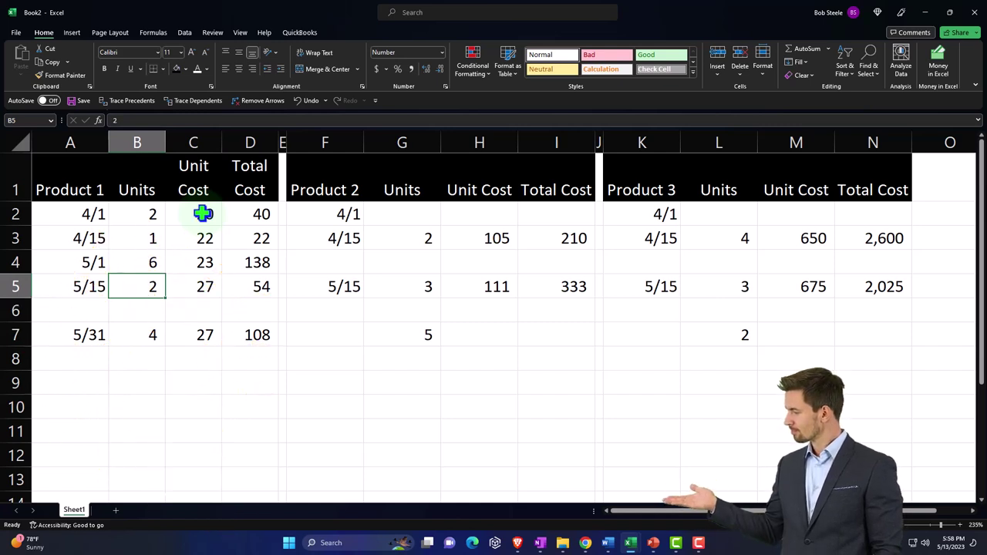
pyautogui.press('Up')
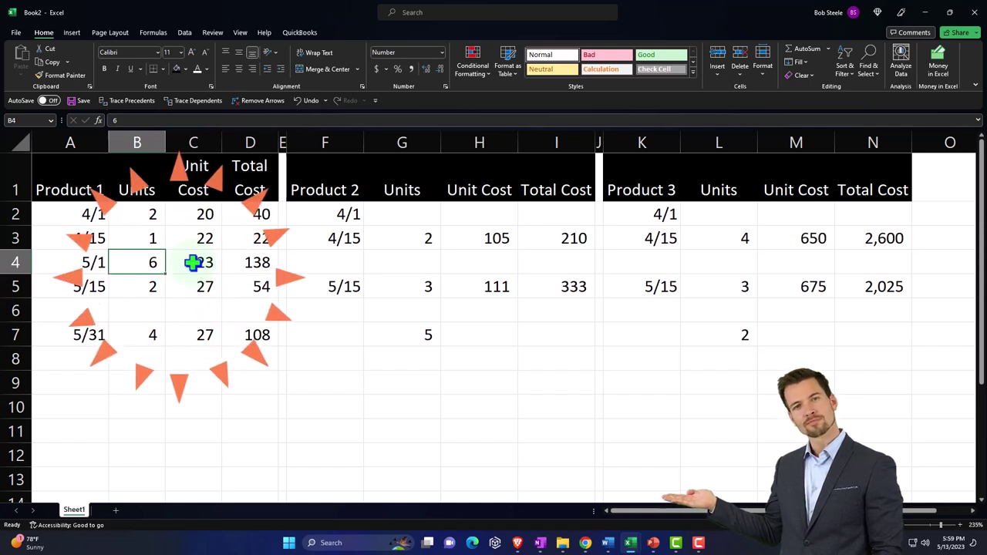
pyautogui.press('Down')
pyautogui.press('Down')
pyautogui.press('Down')
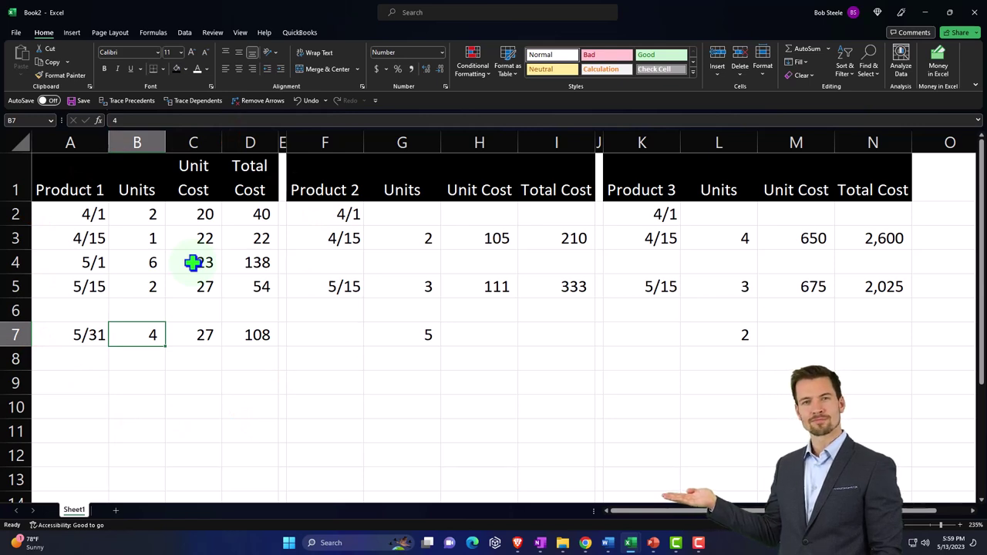
# Enter 111 as Product 2's 5/31 unit cost in cell H7.
pyautogui.press('Right')
pyautogui.press('Right')
pyautogui.press('Right')
pyautogui.press('Right')
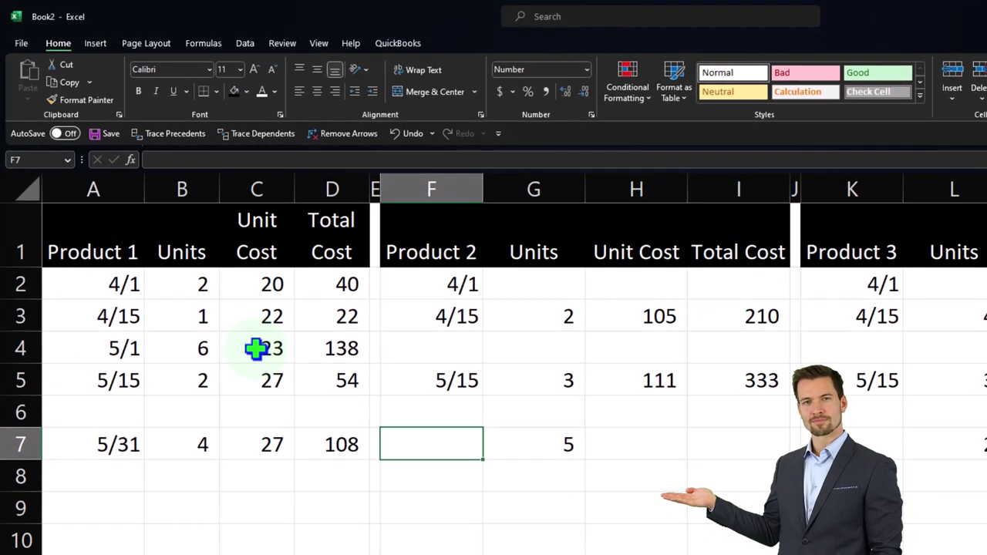
pyautogui.press('Right')
pyautogui.press('Right')
pyautogui.write('111')
pyautogui.press('Return')
pyautogui.press('Up')
# Calculate Product 2's 5/31 total cost in cell I7 by multiplying units in G7 by unit cost in H7.
pyautogui.press('Right')
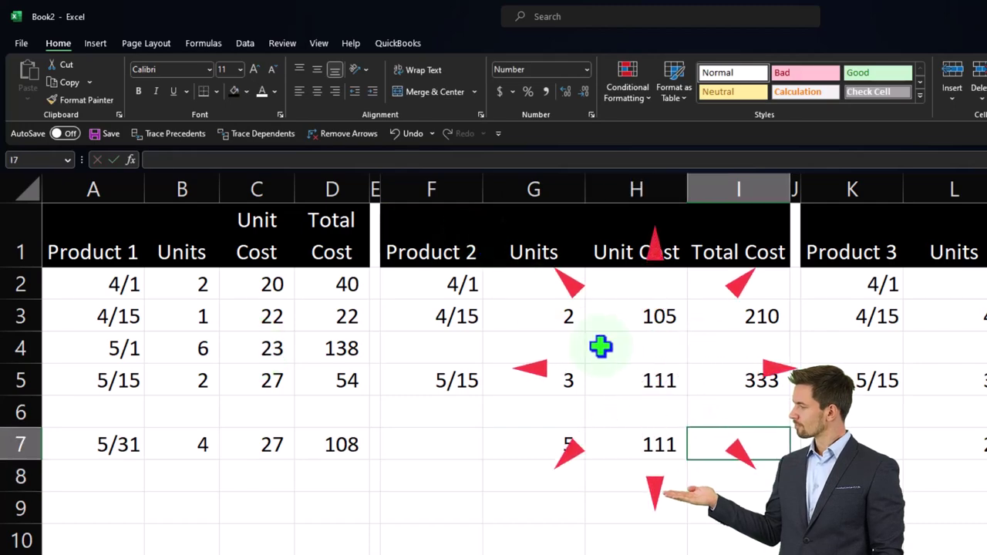
pyautogui.write('=')
pyautogui.press('Left')
pyautogui.press('Left')
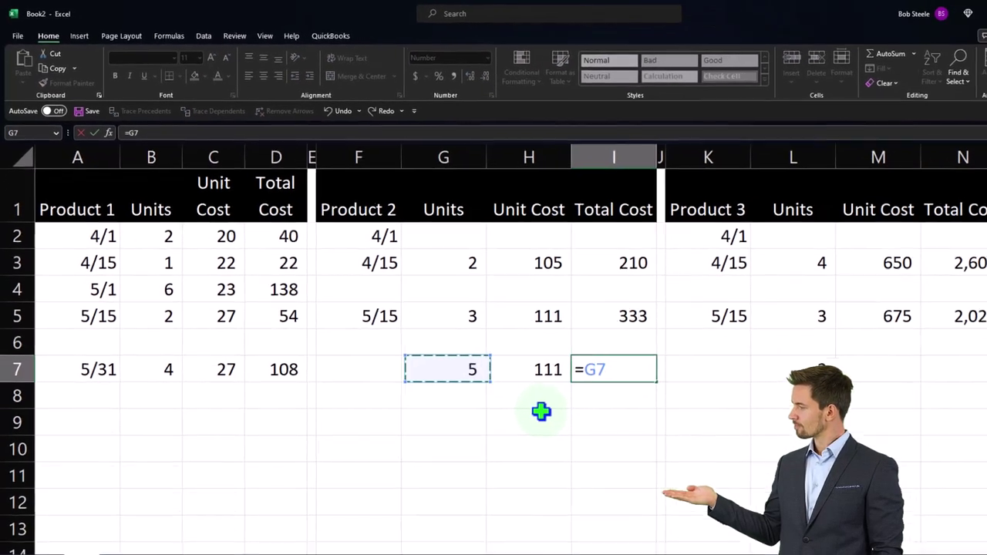
pyautogui.write('*')
pyautogui.press('Left')
pyautogui.press('Return')
# Enter 675 as Product 3's 5/31 unit cost in cell M7.
pyautogui.press('Right')
pyautogui.press('Right')
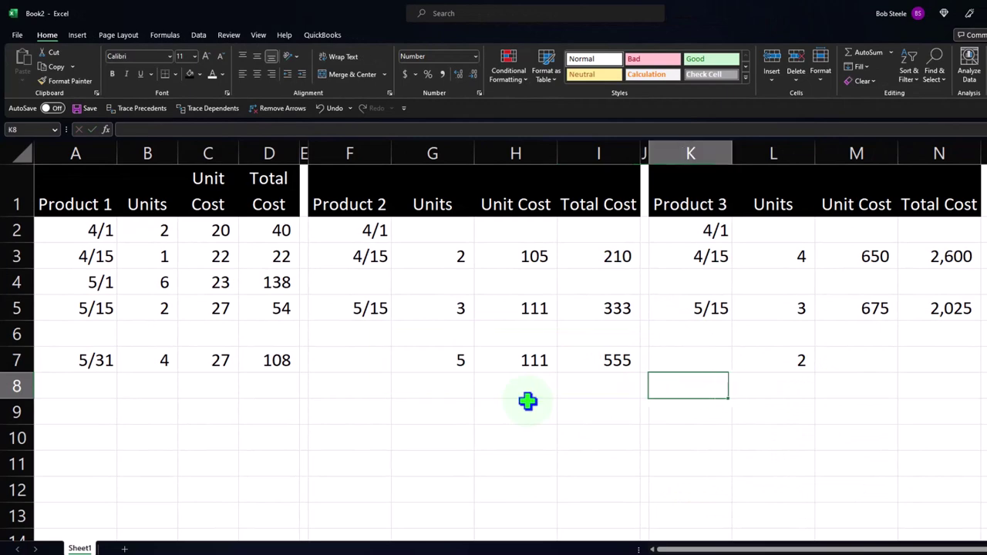
pyautogui.press('Right')
pyautogui.press('Right')
pyautogui.press('Up')
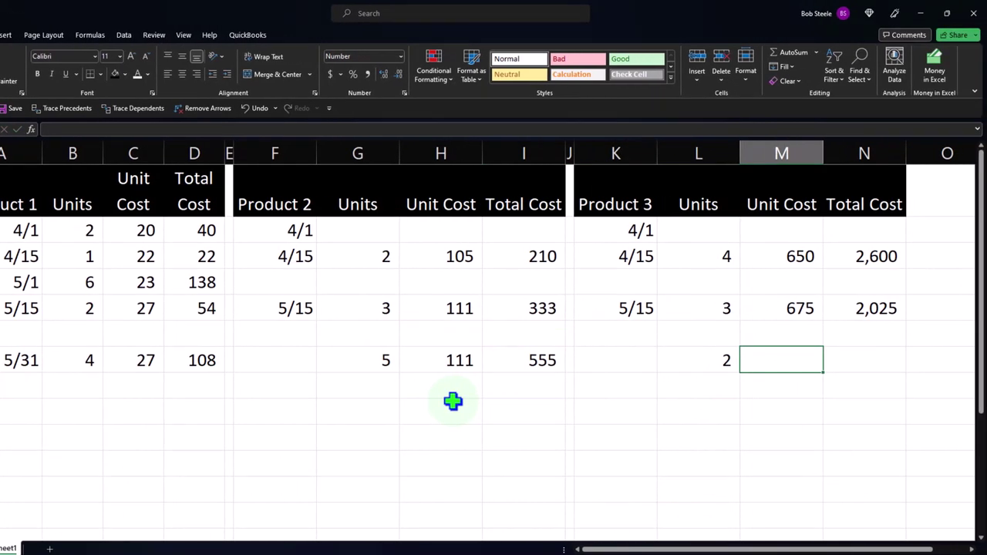
pyautogui.write('6')
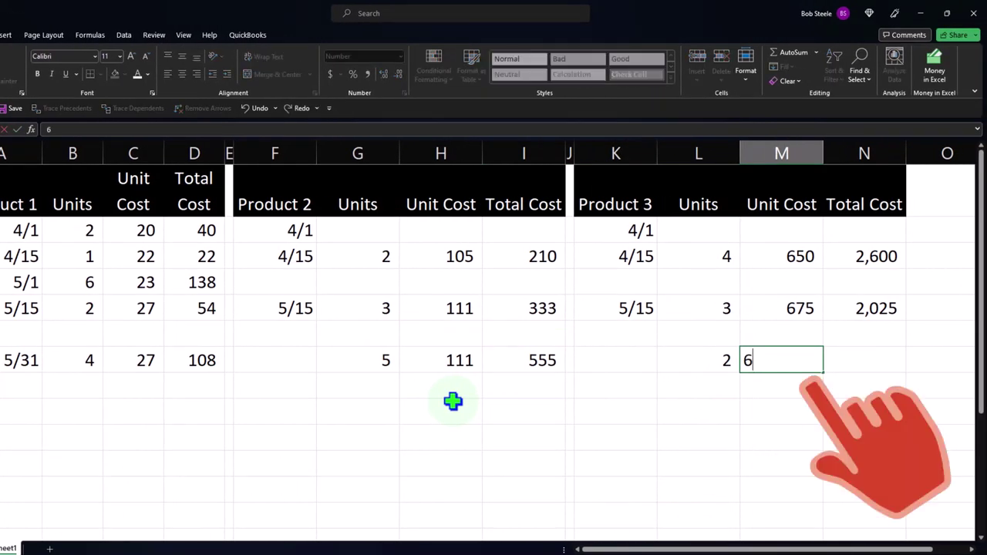
pyautogui.write('75')
pyautogui.press('Return')
pyautogui.press('Up')
# Calculate Product 3's 5/31 total cost in cell N7 by multiplying units in L7 by unit cost in M7.
pyautogui.press('Right')
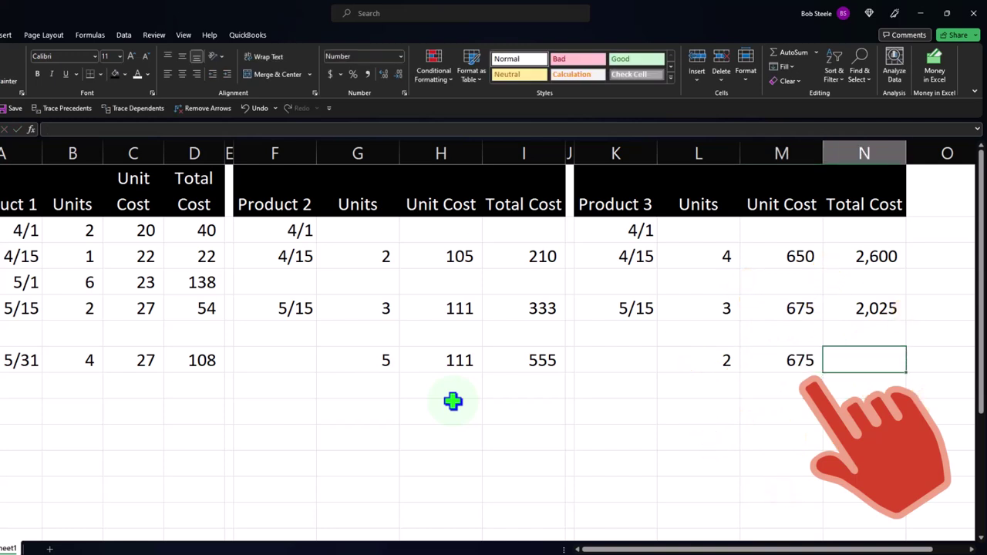
pyautogui.write('=')
pyautogui.press('Left')
pyautogui.press('Left')
pyautogui.write('*')
pyautogui.press('Left')
pyautogui.press('Return')
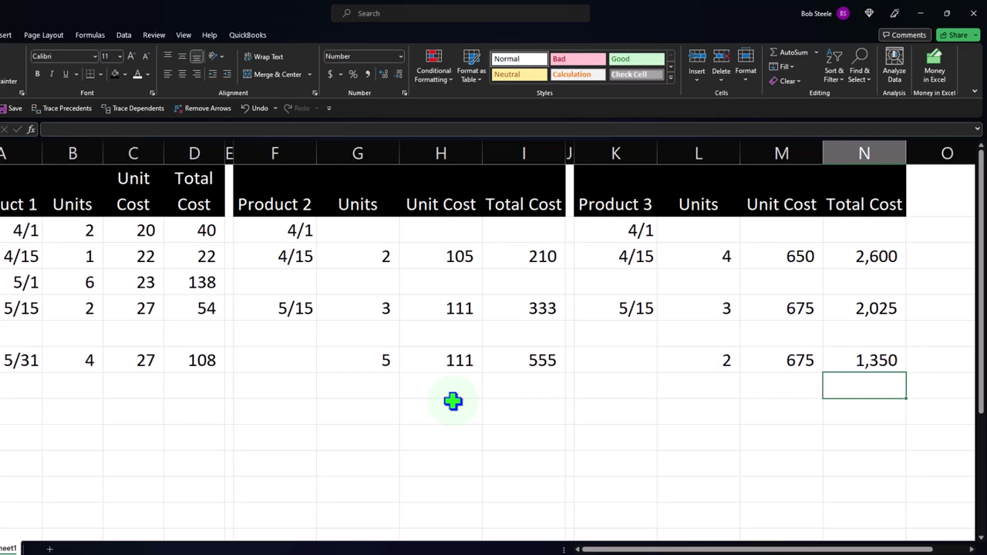
# Total the 5/31 ending inventory of all three products in cell N9 by adding D7, I7 and N7.
pyautogui.press('Down')
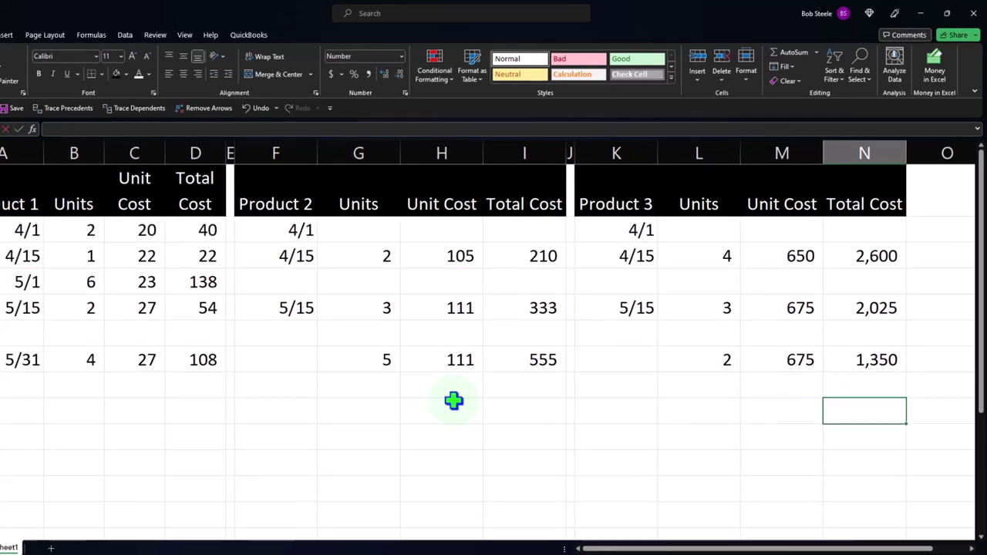
pyautogui.write('+')
pyautogui.press('Left')
pyautogui.press('Left')
pyautogui.press('Left')
pyautogui.press('Left')
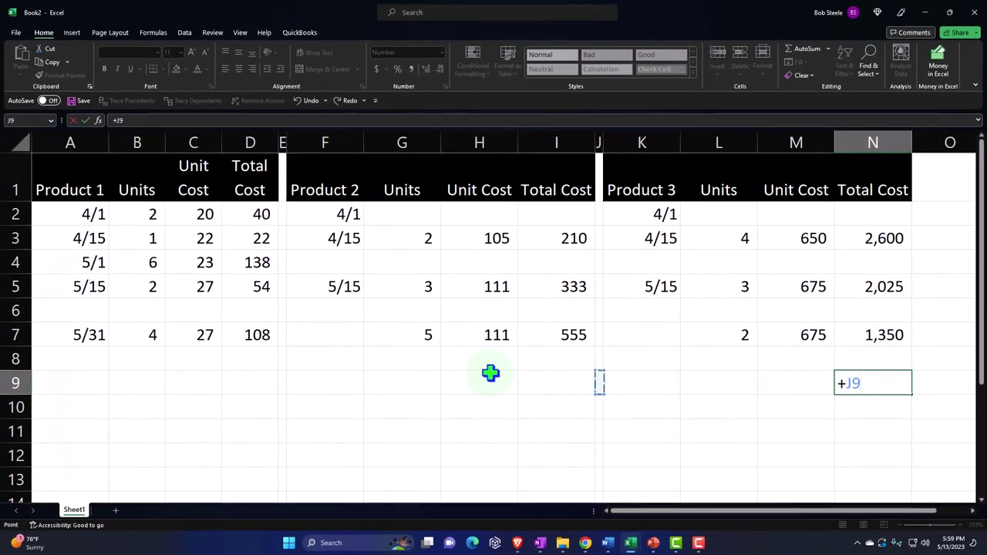
pyautogui.press('Left')
pyautogui.press('Left')
pyautogui.press('Left')
pyautogui.press('Left')
pyautogui.press('Left')
pyautogui.press('Left')
pyautogui.press('Up')
pyautogui.press('Up')
pyautogui.write('+')
pyautogui.press('Left')
pyautogui.press('Left')
pyautogui.press('Left')
pyautogui.press('Left')
pyautogui.press('Left')
pyautogui.press('Up')
pyautogui.press('Up')
pyautogui.write('+')
pyautogui.press('Up')
pyautogui.press('Up')
pyautogui.press('Return')
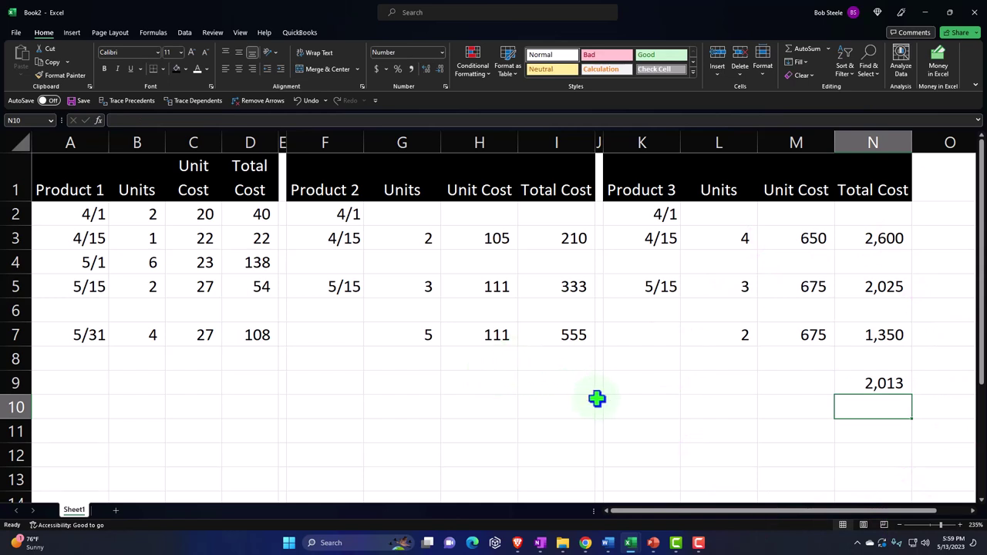
# Compare QuickBooks Online's Balance Sheet inventory and Profit and Loss cost of goods sold with the ending inventory total in Excel cell N9.
pyautogui.click(588, 538)
pyautogui.click(194, 9)
pyautogui.click(287, 9)
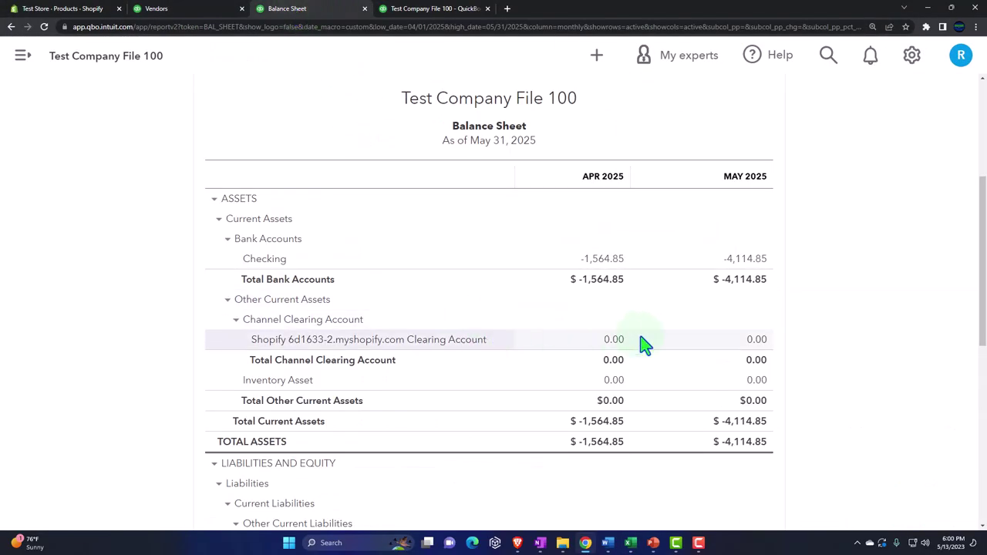
pyautogui.click(423, 10)
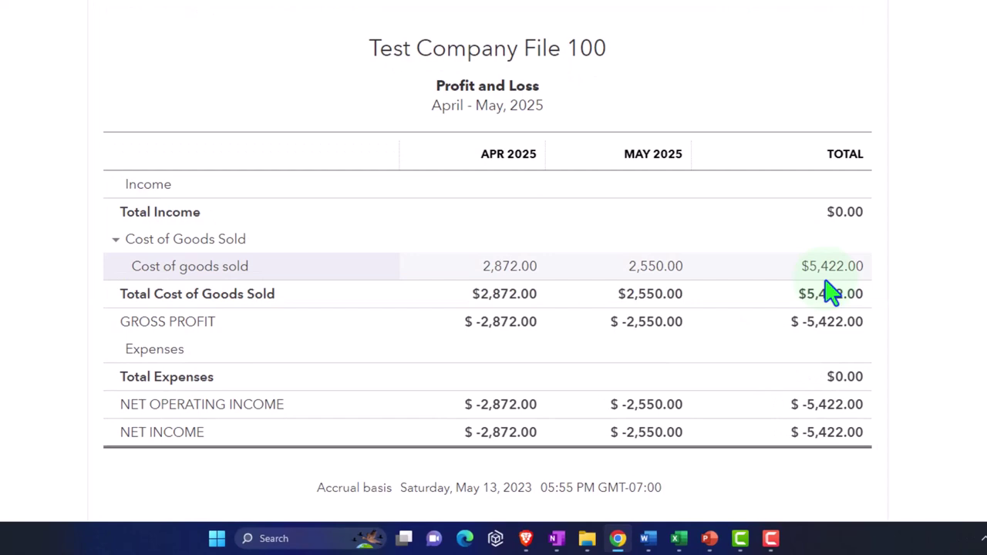
pyautogui.moveTo(679, 538)
pyautogui.click(714, 467)
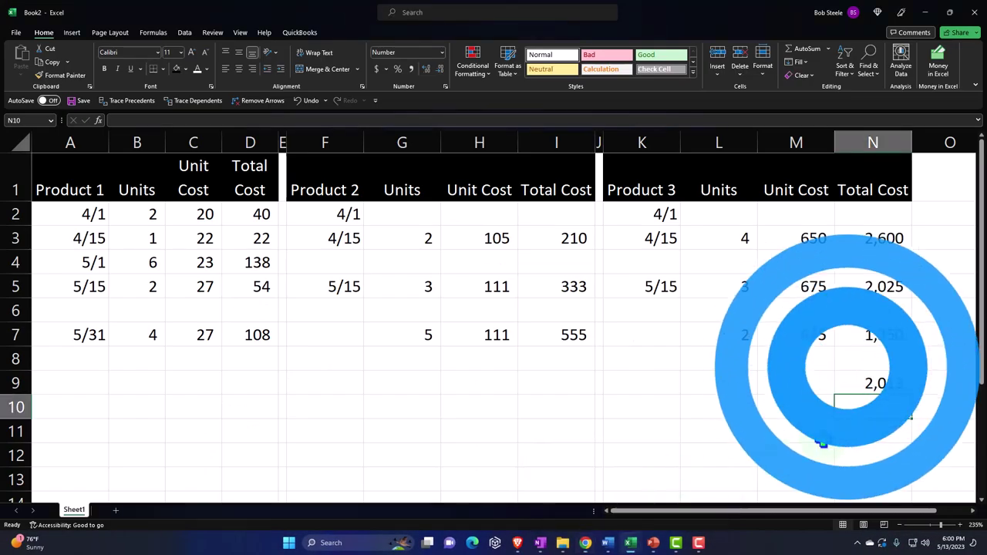
pyautogui.click(883, 390)
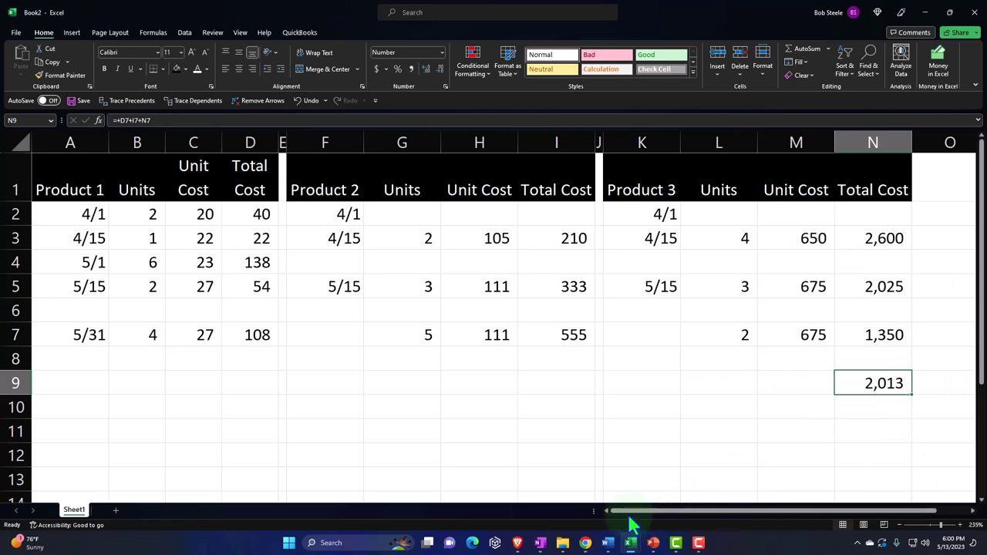
pyautogui.moveTo(585, 541)
pyautogui.click(587, 509)
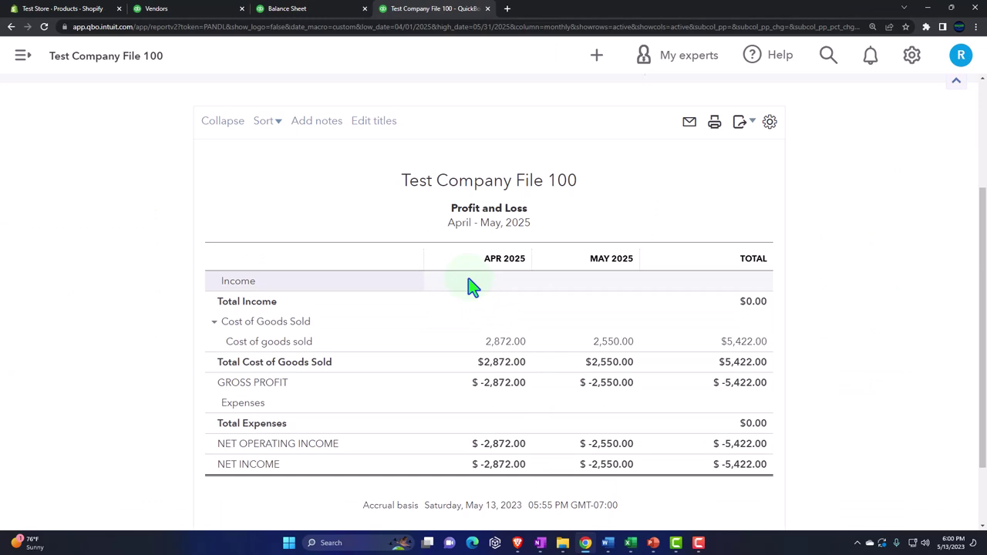
# Start a new journal entry from the vendors page in QuickBooks Online and date it 05/31/2025.
pyautogui.click(199, 14)
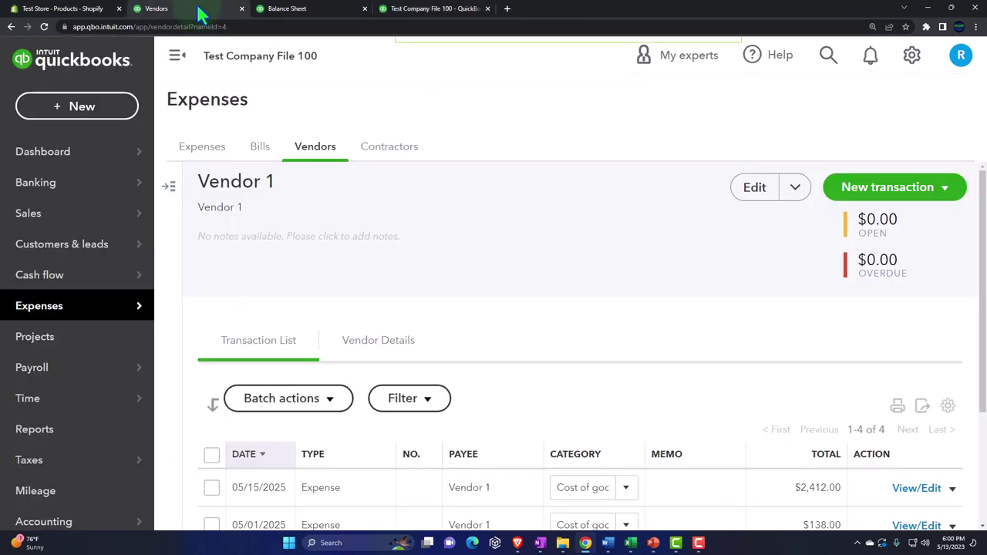
pyautogui.click(97, 113)
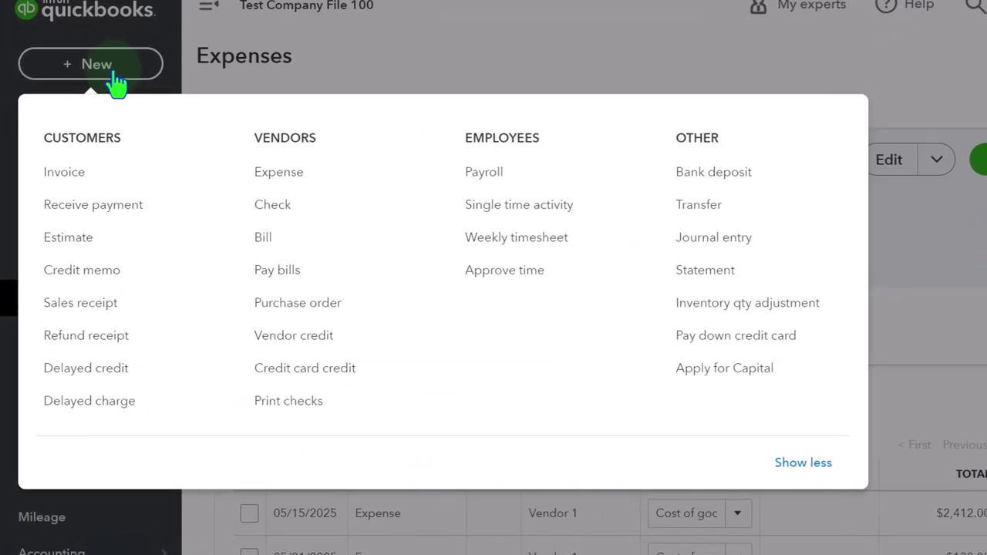
pyautogui.click(689, 239)
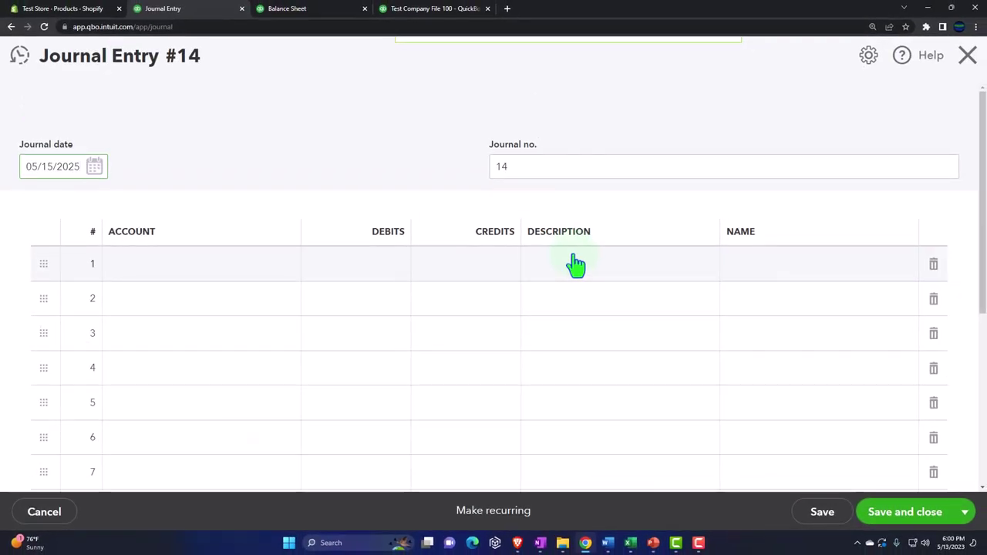
pyautogui.click(80, 167)
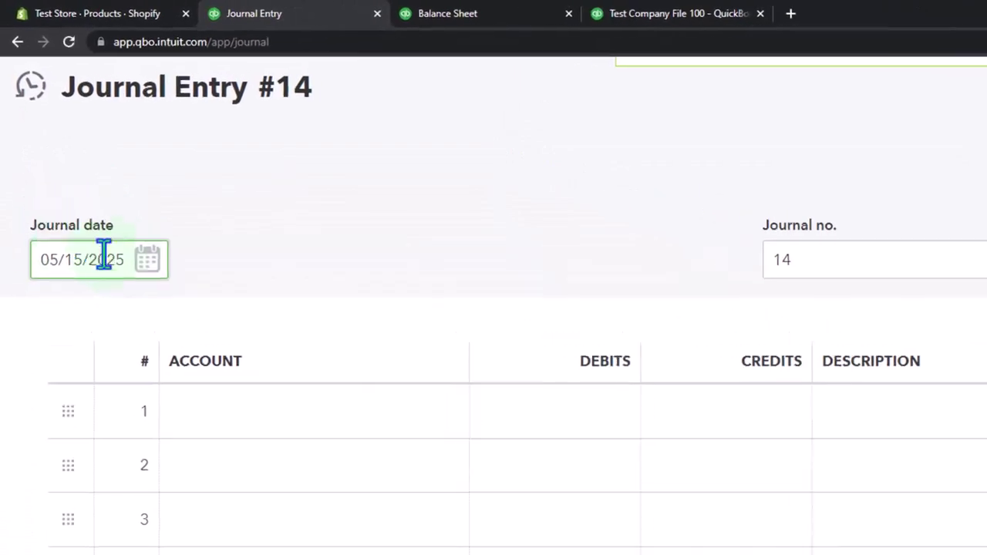
pyautogui.write('05/31/2025')
# Debit the Inventory Asset account on the journal entry's first line for 2,013.00, the ending inventory total from Excel.
pyautogui.click(232, 446)
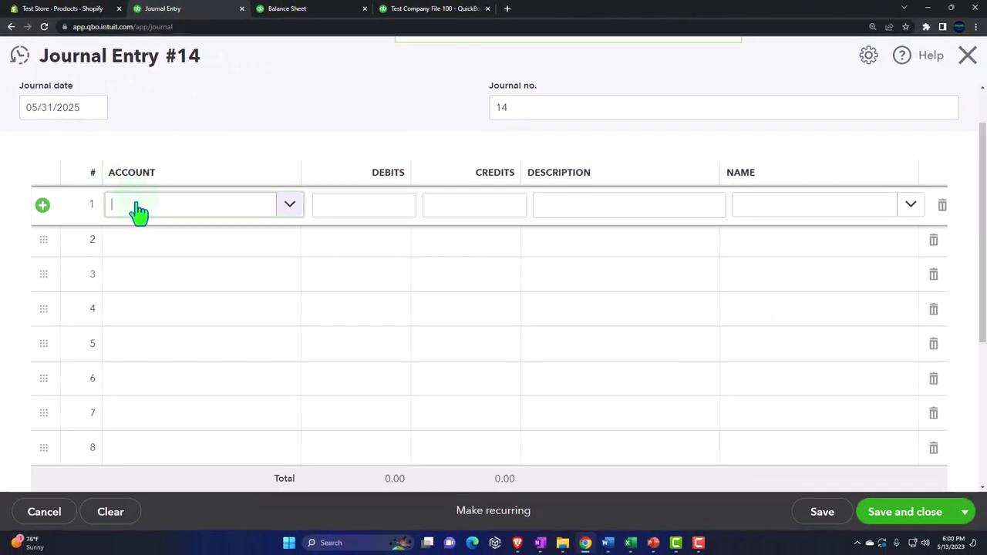
pyautogui.write('Inve')
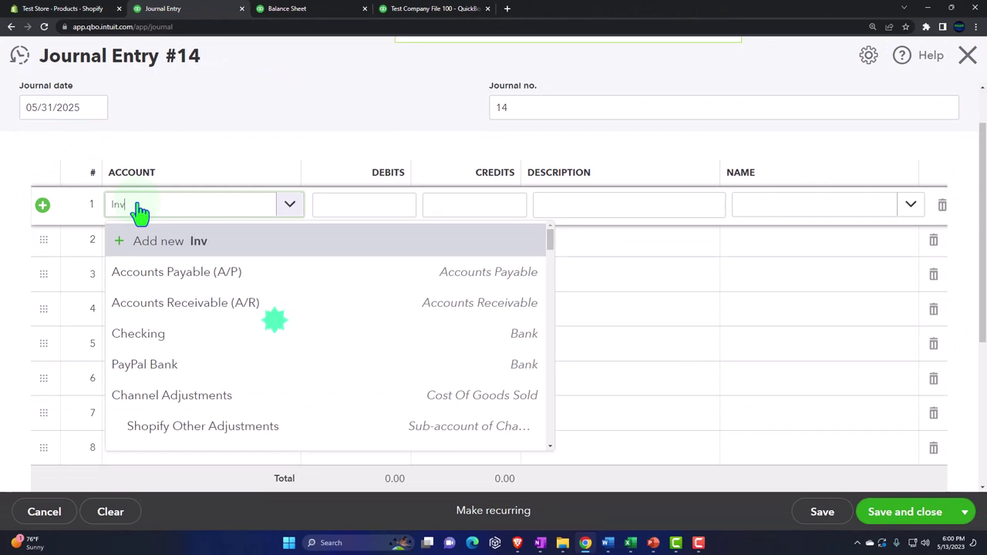
pyautogui.press('Down')
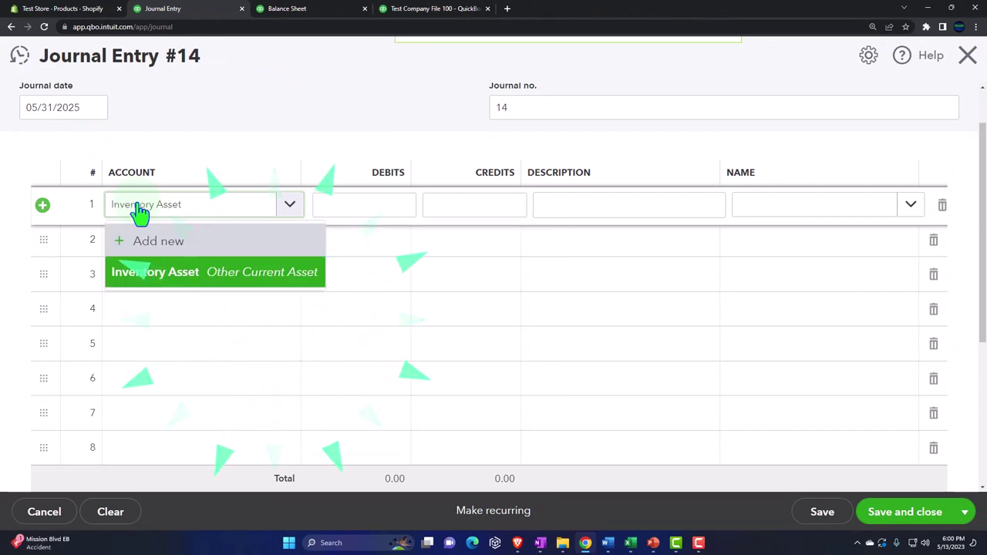
pyautogui.press('Tab')
pyautogui.moveTo(657, 543)
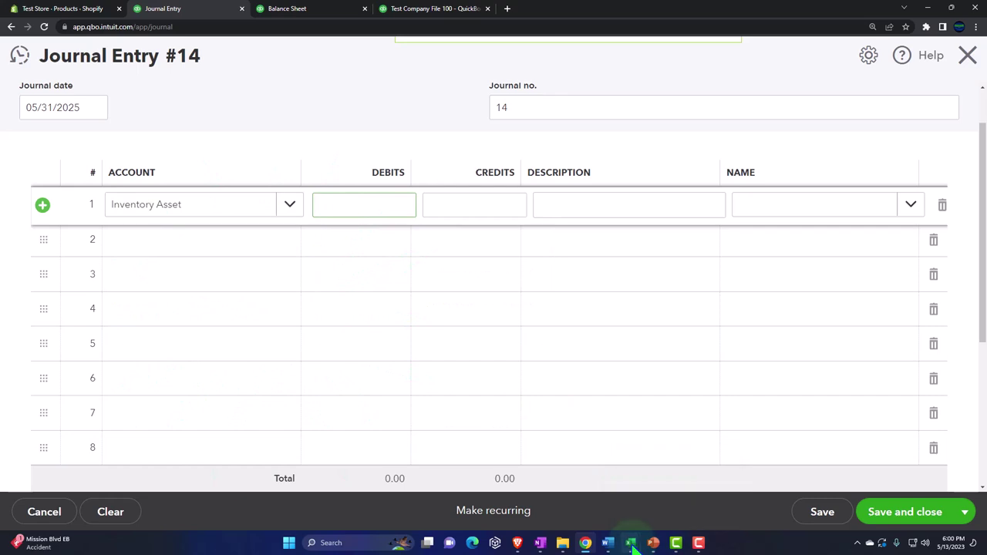
pyautogui.click(665, 516)
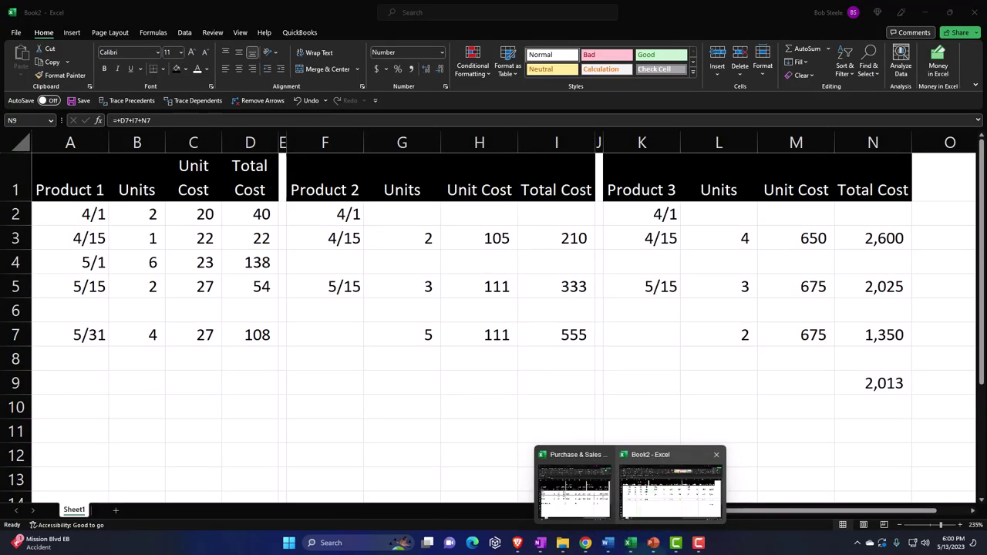
pyautogui.hotkey('alt', 'Tab')
pyautogui.click(367, 202)
pyautogui.write('2013')
pyautogui.press('Tab')
pyautogui.press('Tab')
pyautogui.press('Tab')
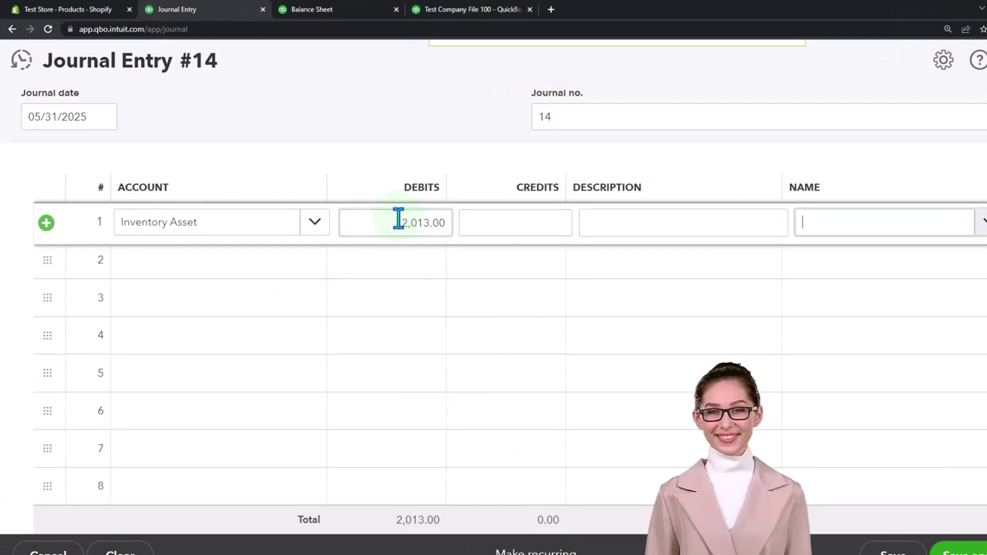
# Credit Cost of goods sold for 2,013.00 on the second line, then save and close the journal entry.
pyautogui.press('Tab')
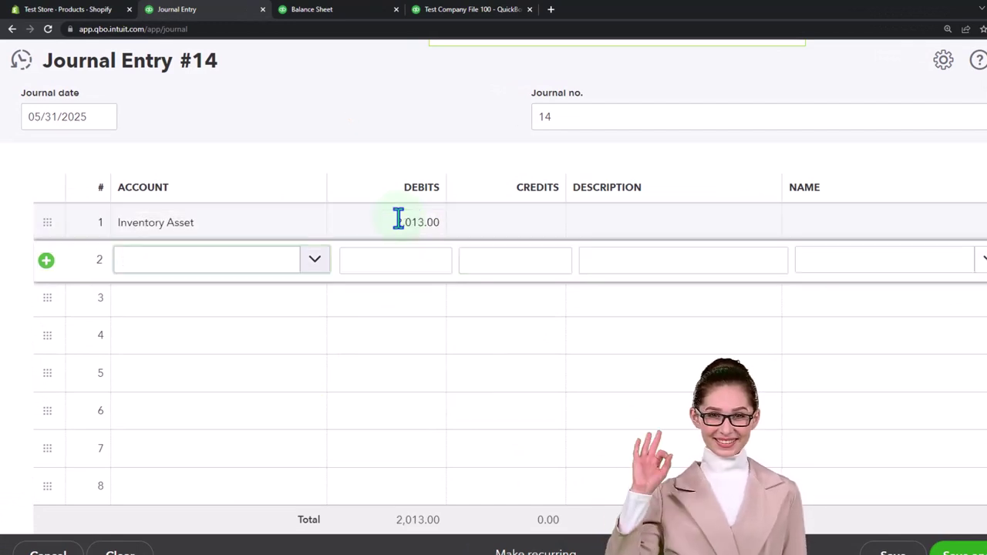
pyautogui.write('cost')
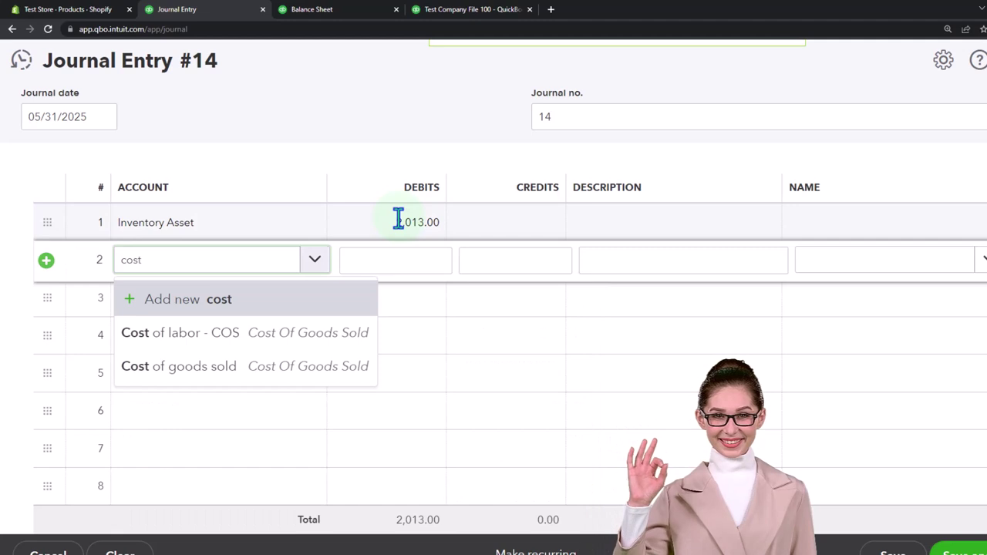
pyautogui.press('Tab')
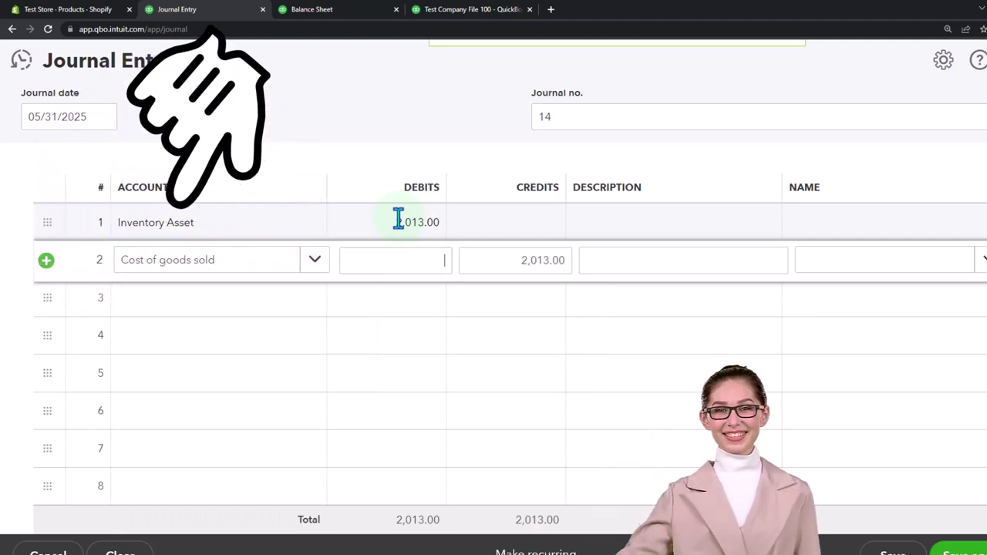
pyautogui.press('Tab')
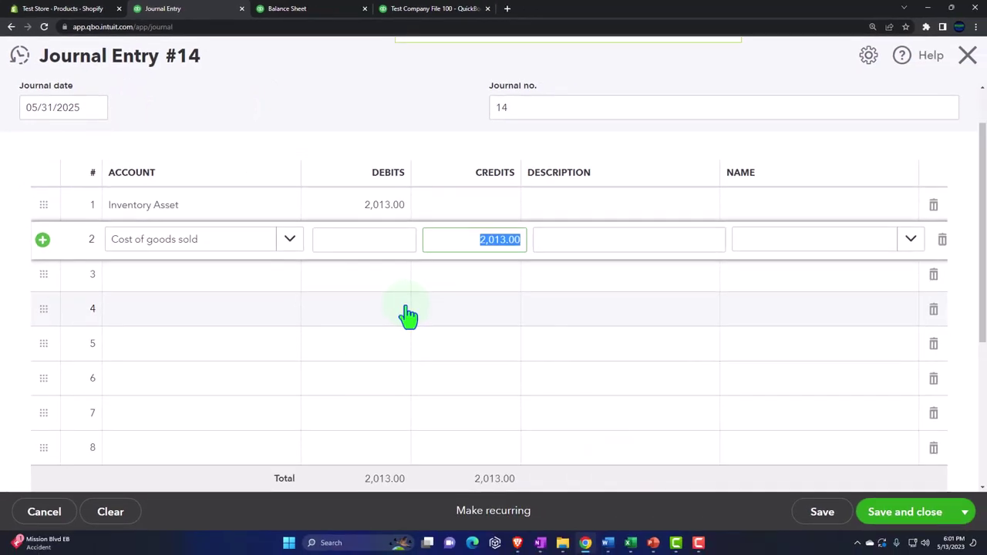
pyautogui.click(896, 519)
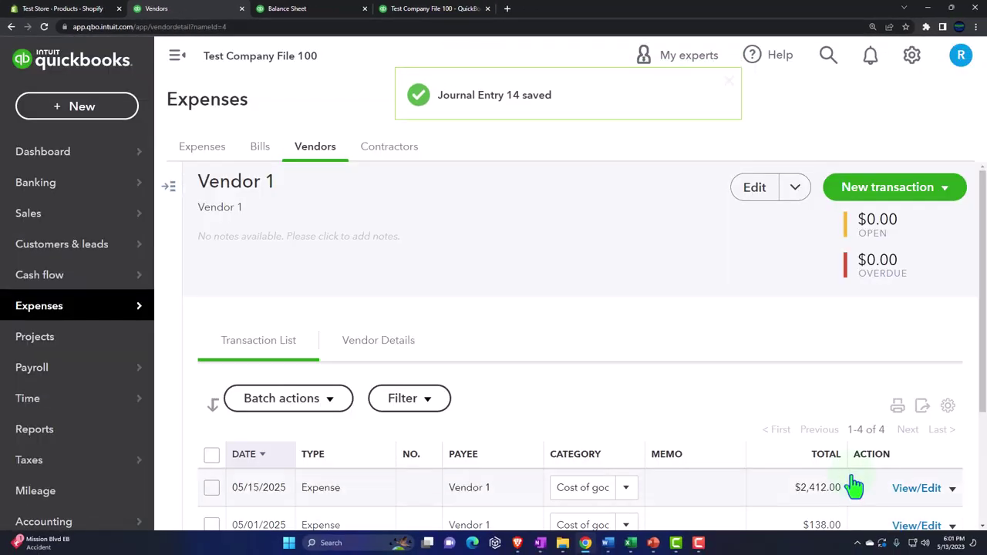
# Rerun the Balance Sheet report and review the May 2025 Inventory Asset balance.
pyautogui.click(336, 10)
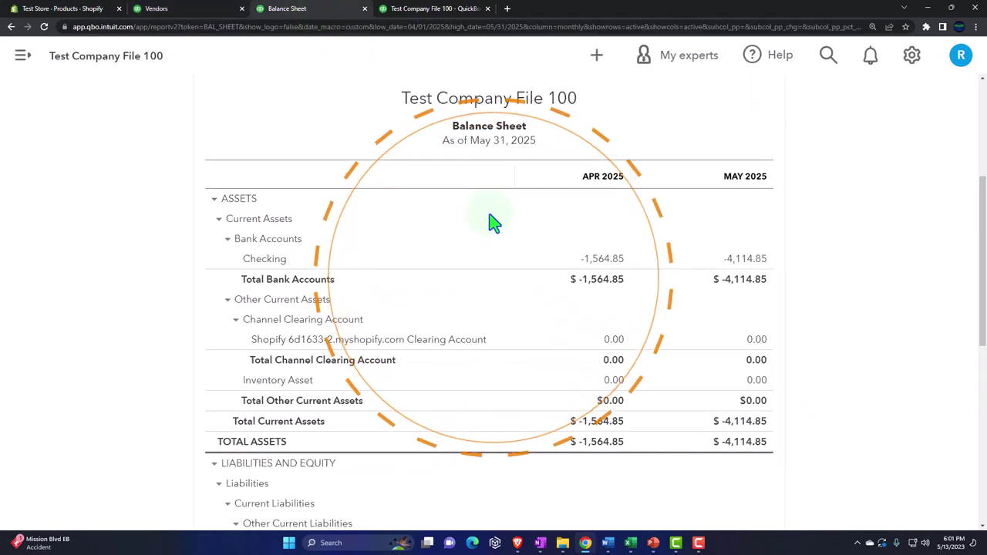
pyautogui.scroll(3, 439, 174)
pyautogui.click(693, 179)
pyautogui.scroll(-2, 595, 265)
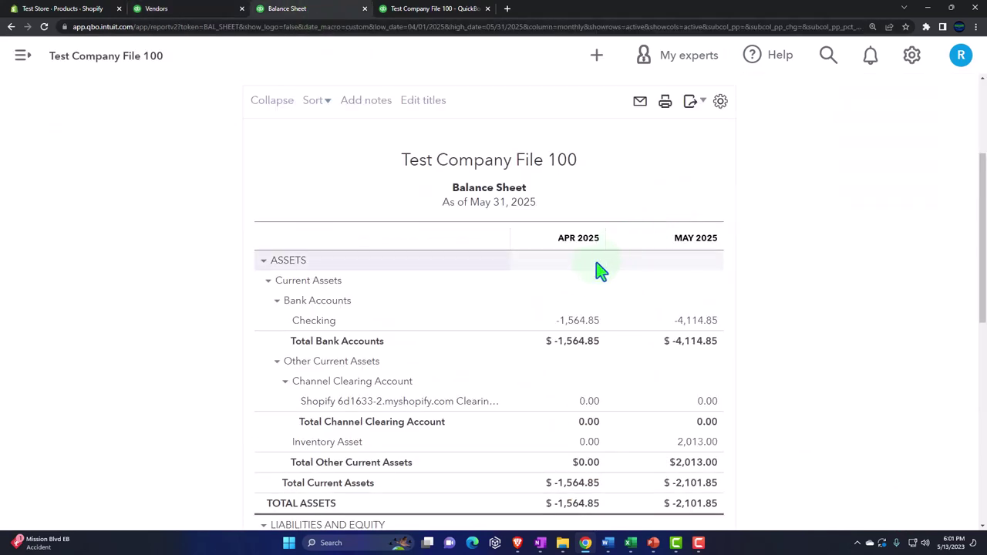
pyautogui.scroll(-1, 614, 278)
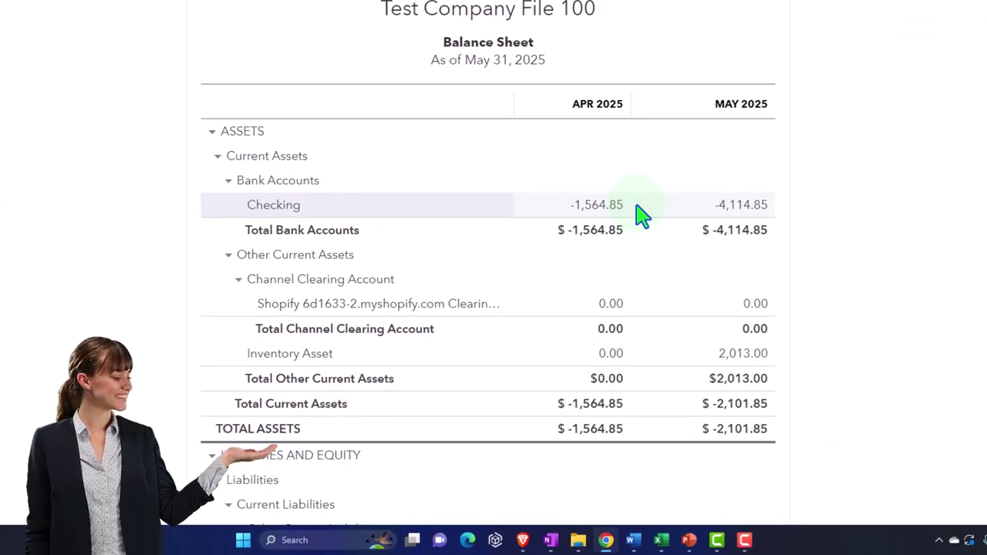
pyautogui.click(729, 355)
pyautogui.scroll(-1, 732, 362)
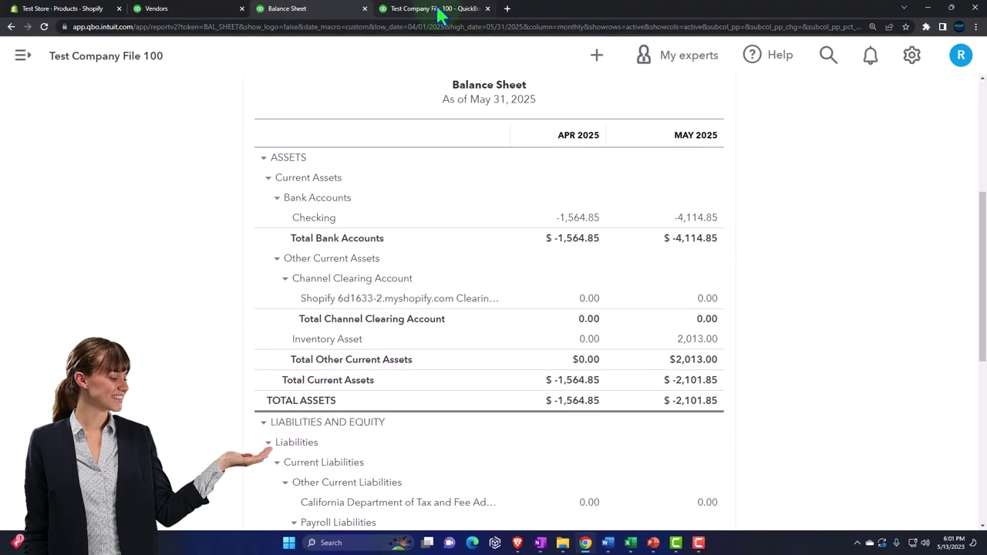
# Rerun the April to May 2025 Profit and Loss report and review its cost of goods sold lines.
pyautogui.click(438, 10)
pyautogui.scroll(3, 677, 290)
pyautogui.click(695, 164)
pyautogui.scroll(-3, 720, 367)
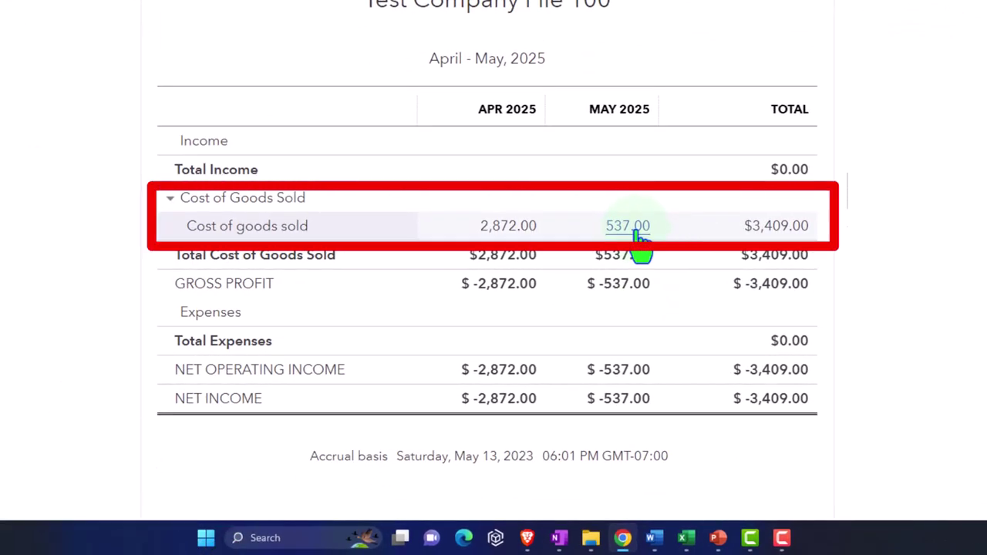
# Drill into the May 2025 Cost of goods sold amount, examine its transactions, and return to the Profit and Loss without saving the transaction report.
pyautogui.click(637, 231)
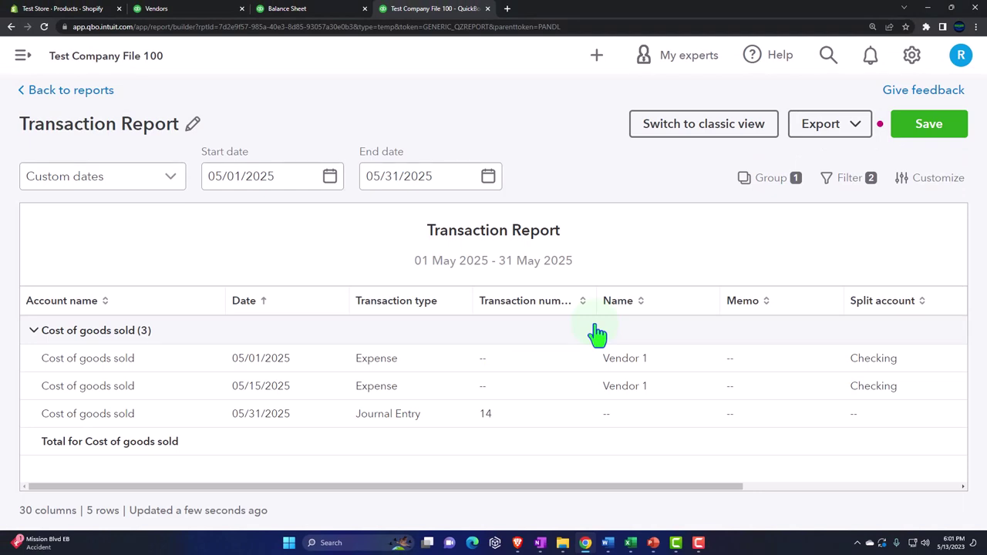
pyautogui.hotkey('ctrl', '-')
pyautogui.hotkey('ctrl', '-')
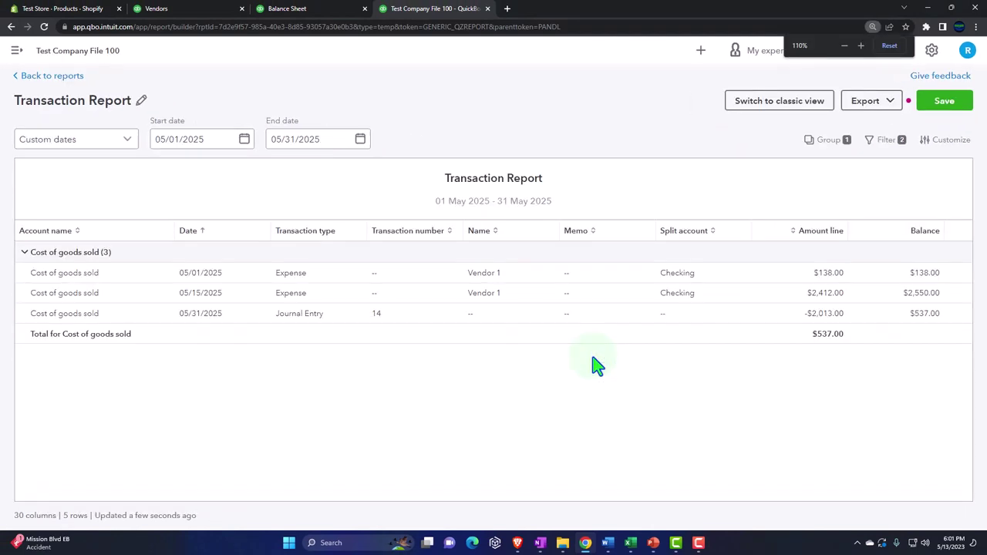
pyautogui.hotkey('ctrl', '-')
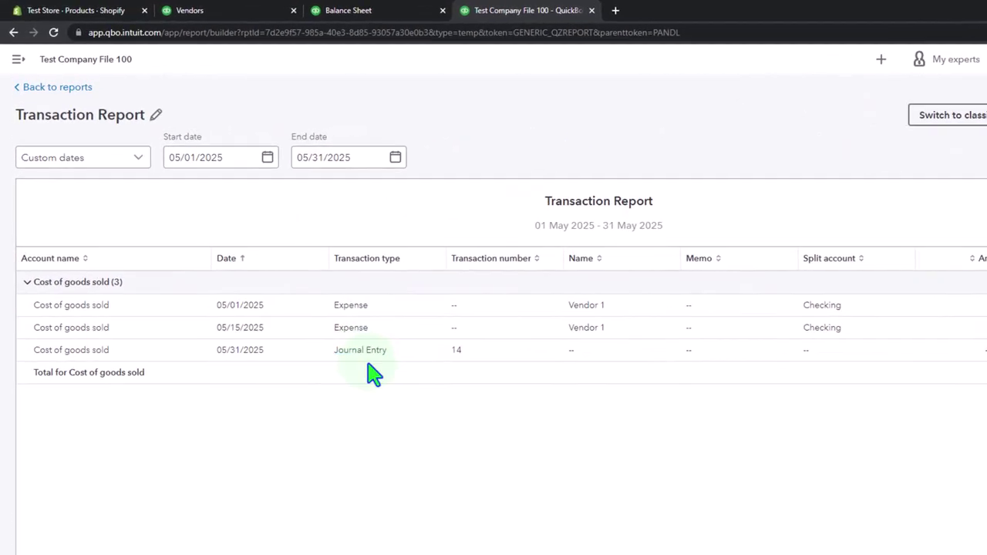
pyautogui.click(58, 88)
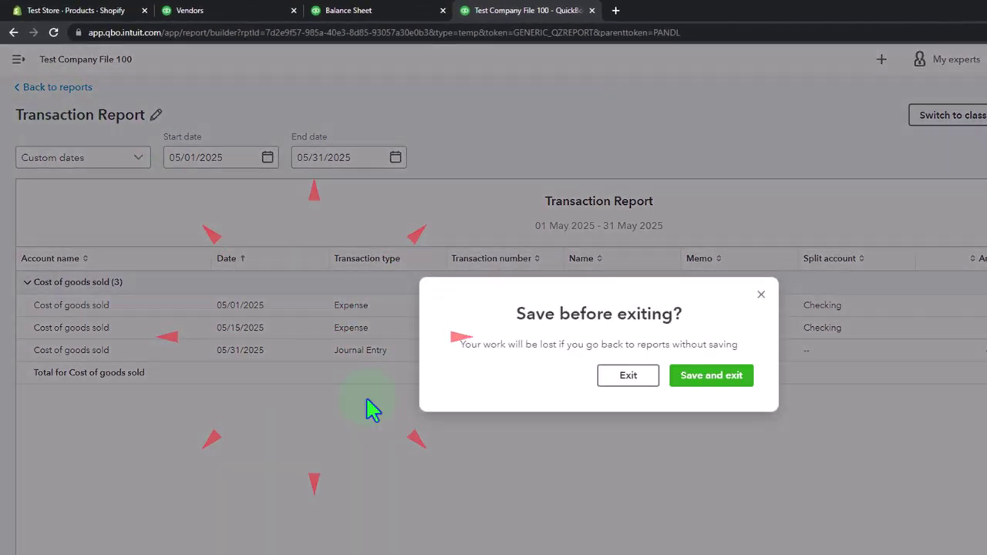
pyautogui.click(621, 370)
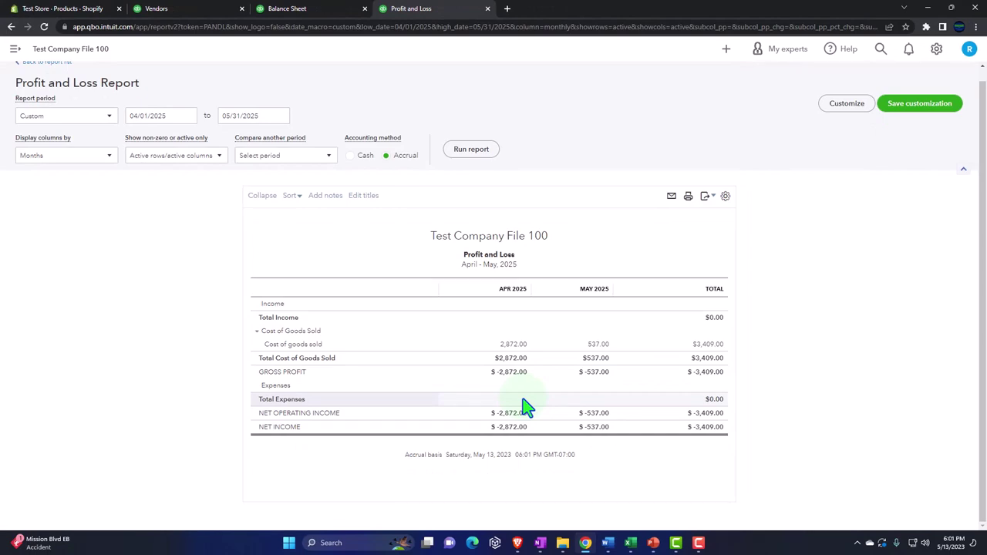
# Compare the April and May 2025 Cost of goods sold amounts on the Profit and Loss report.
pyautogui.hotkey('ctrl', '+')
pyautogui.hotkey('ctrl', '+')
pyautogui.hotkey('ctrl', '+')
pyautogui.scroll(-2, 523, 407)
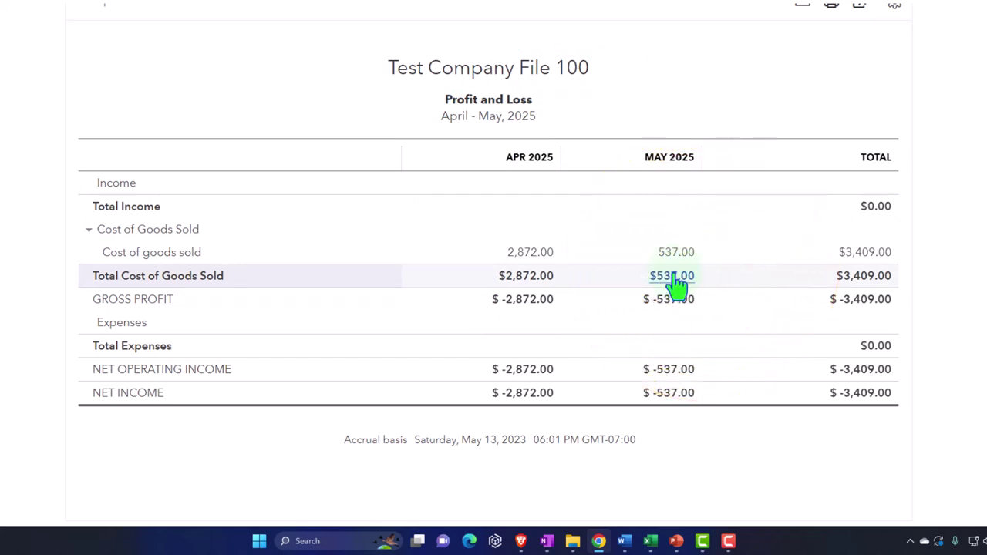
pyautogui.click(552, 255)
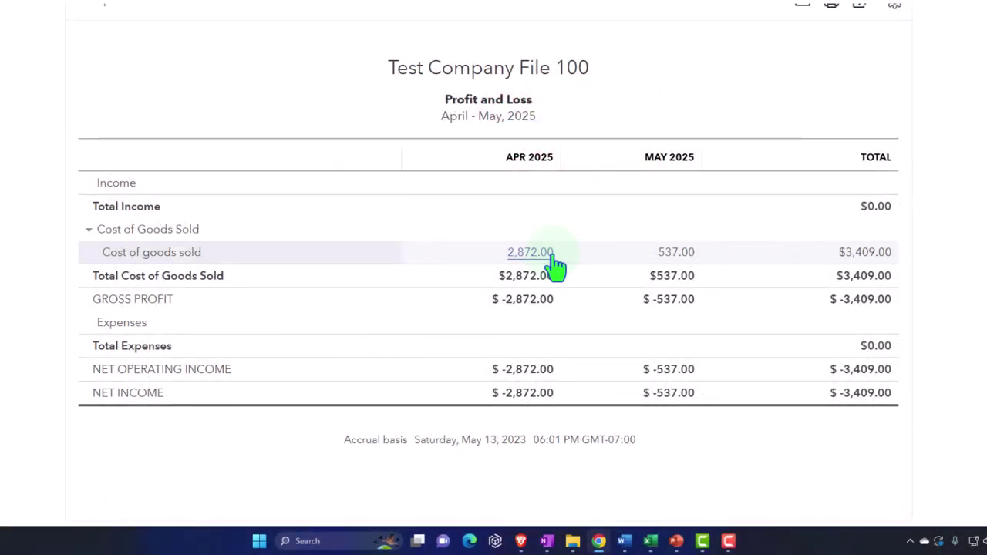
# Switch to the Book2 workbook in Excel and narrow column O into a thin spacer beside the Product 3 table.
pyautogui.moveTo(650, 540)
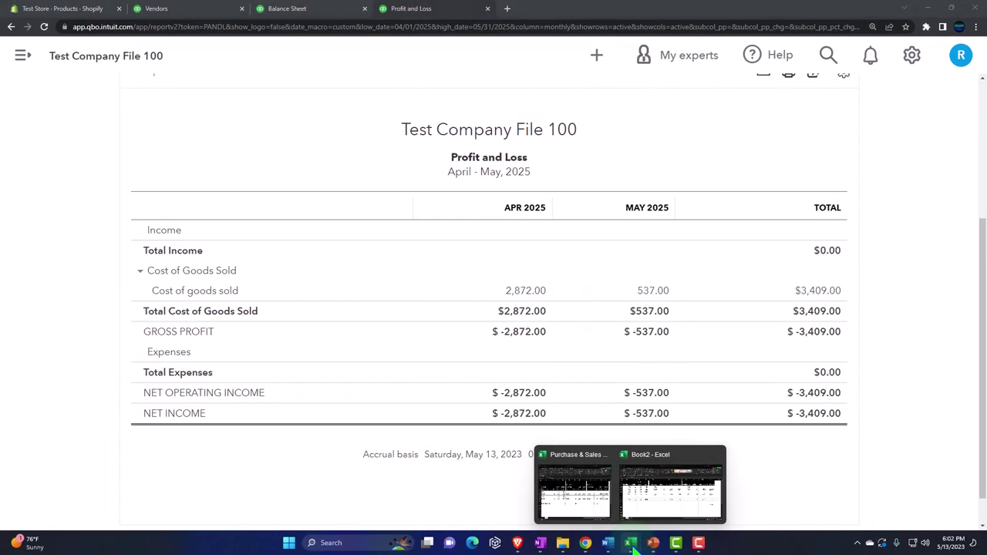
pyautogui.click(667, 523)
pyautogui.click(740, 399)
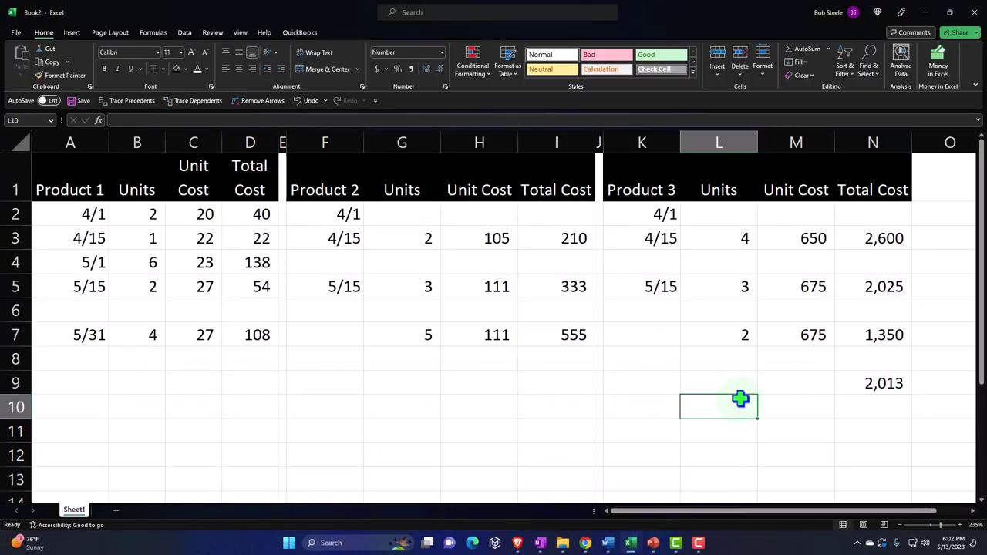
pyautogui.press('Right')
pyautogui.press('Right')
pyautogui.press('Right')
pyautogui.press('Right')
pyautogui.press('Right')
pyautogui.press('Right')
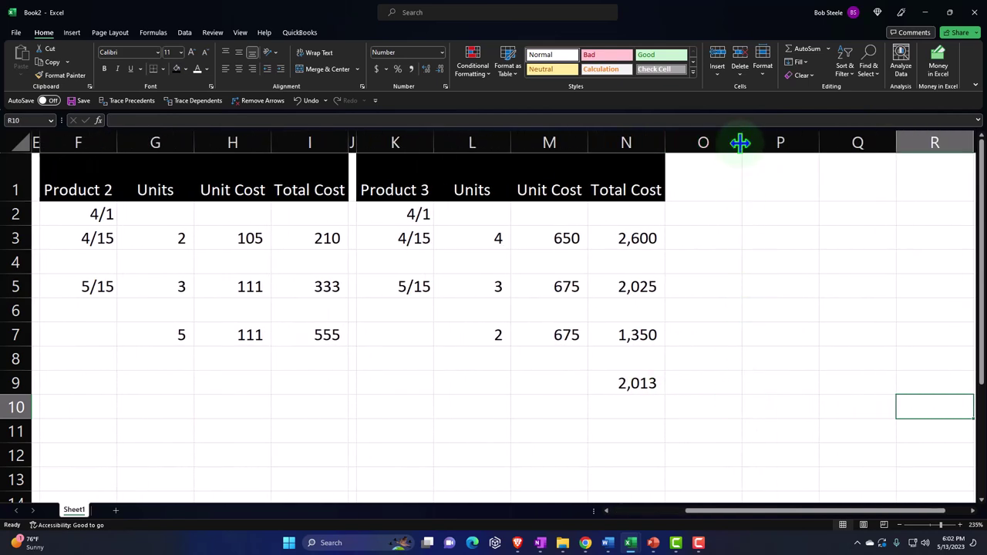
pyautogui.moveTo(740, 142); pyautogui.dragTo(682, 143)
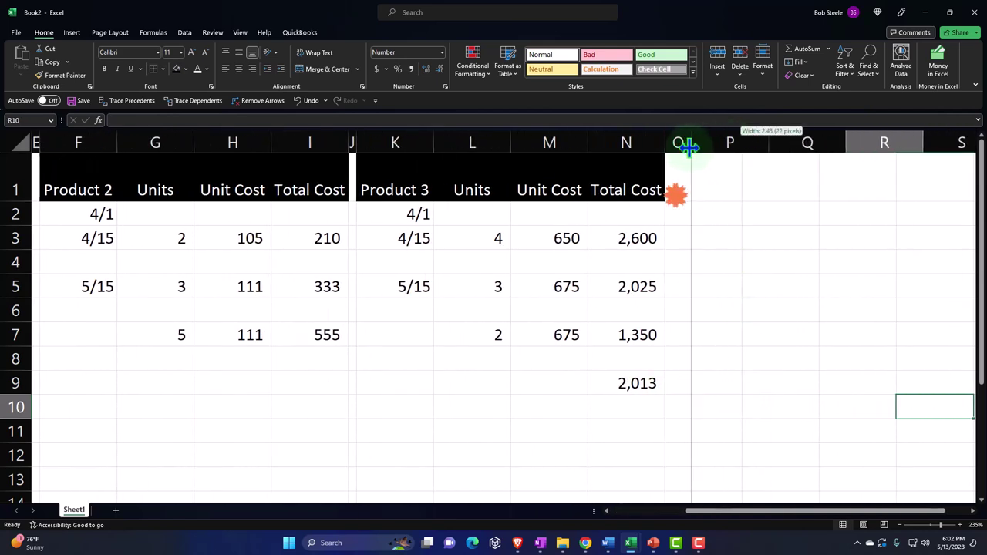
# Enter the title "Cost of Goods Formula" in P1 with "Beginning Inventory" and "Purchases" beneath it, widening column P.
pyautogui.click(728, 183)
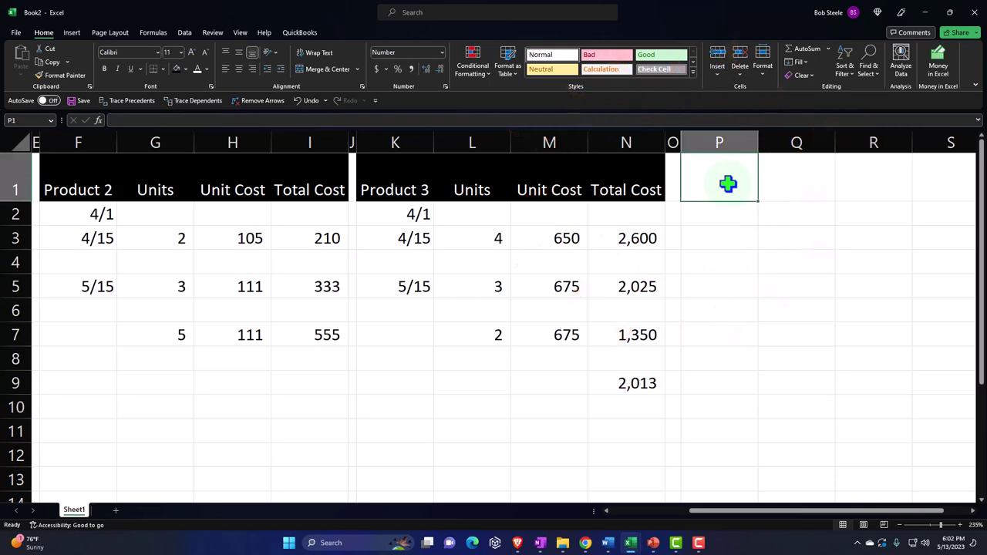
pyautogui.write('Cost of Goods Formula')
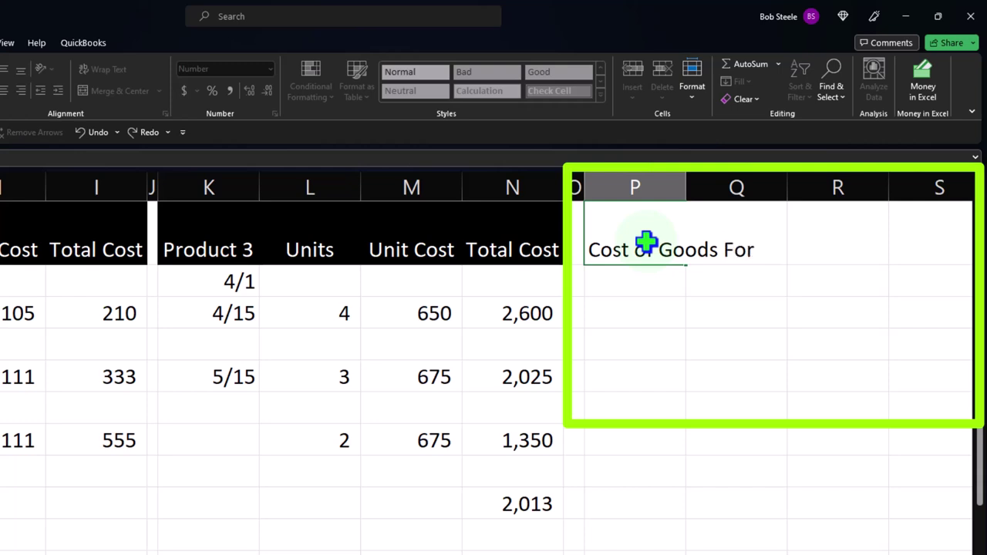
pyautogui.press('Return')
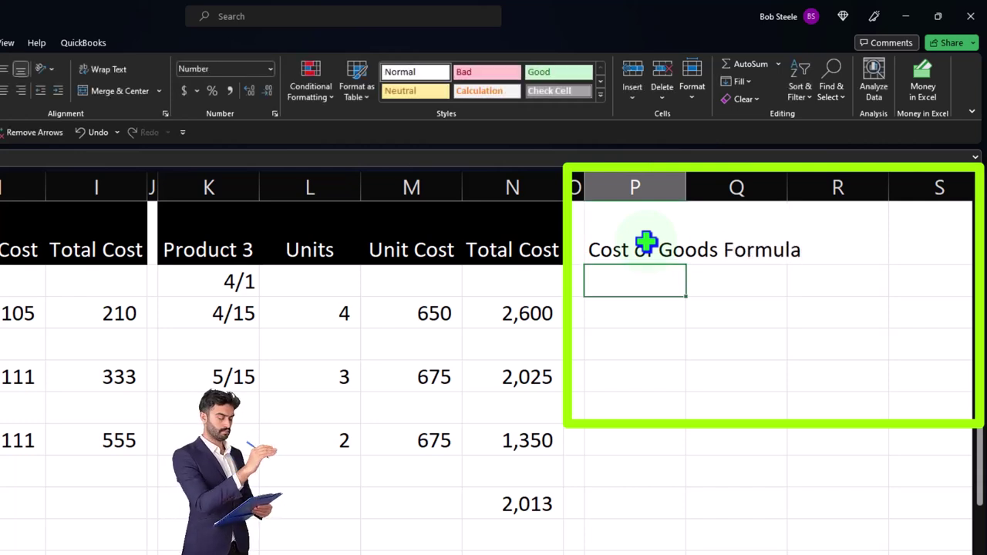
pyautogui.write('Beginning Inventory')
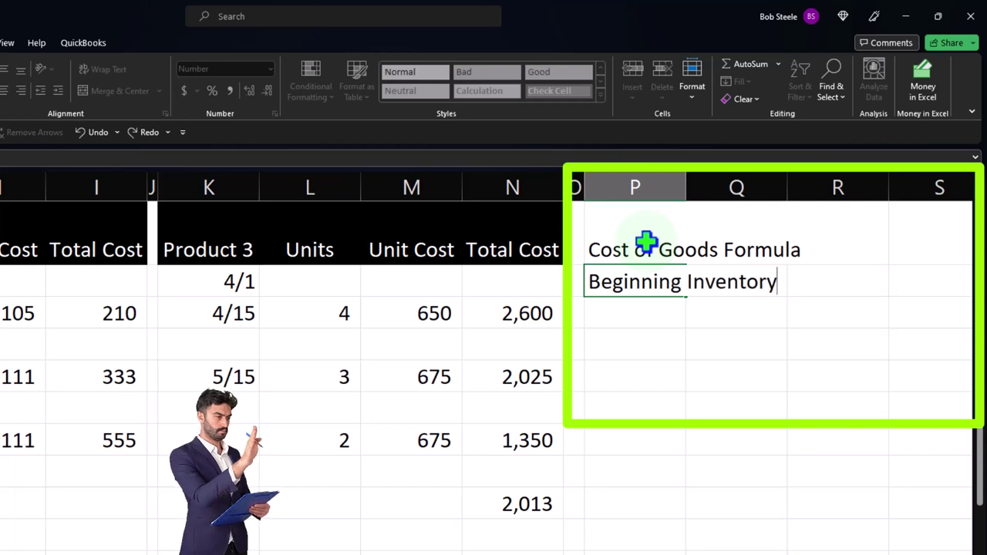
pyautogui.press('Return')
pyautogui.moveTo(687, 187); pyautogui.dragTo(785, 188)
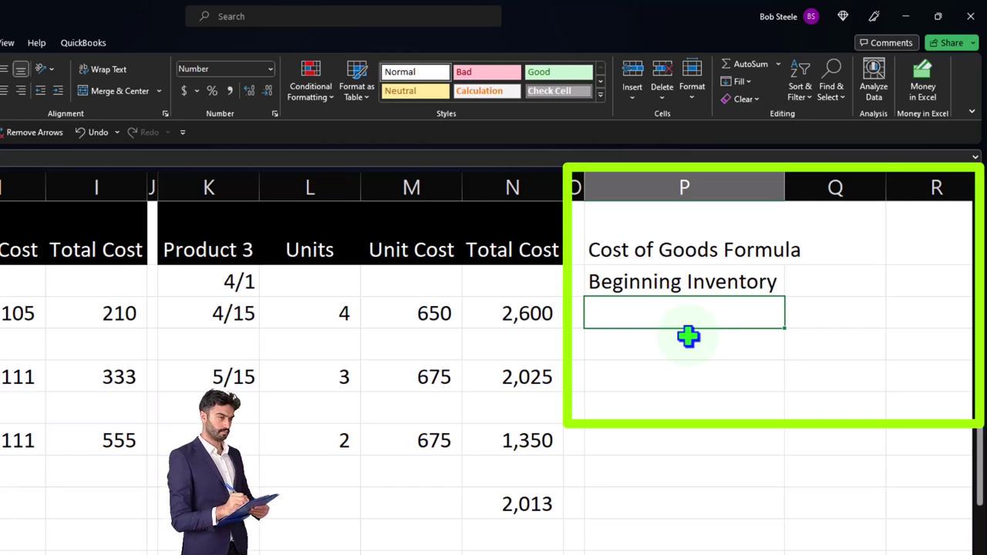
pyautogui.write('Purchases')
pyautogui.press('Return')
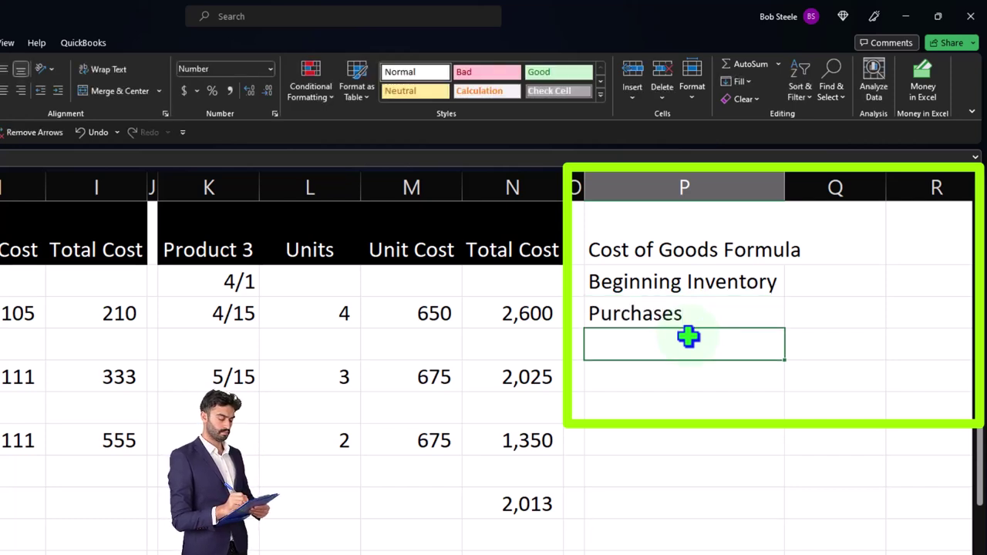
# Enter the labels "Amount availabel for sale", "Ending enventory" and "Cost of Goods Sold" in P4:P6, and widen column P to fit.
pyautogui.write('Les')
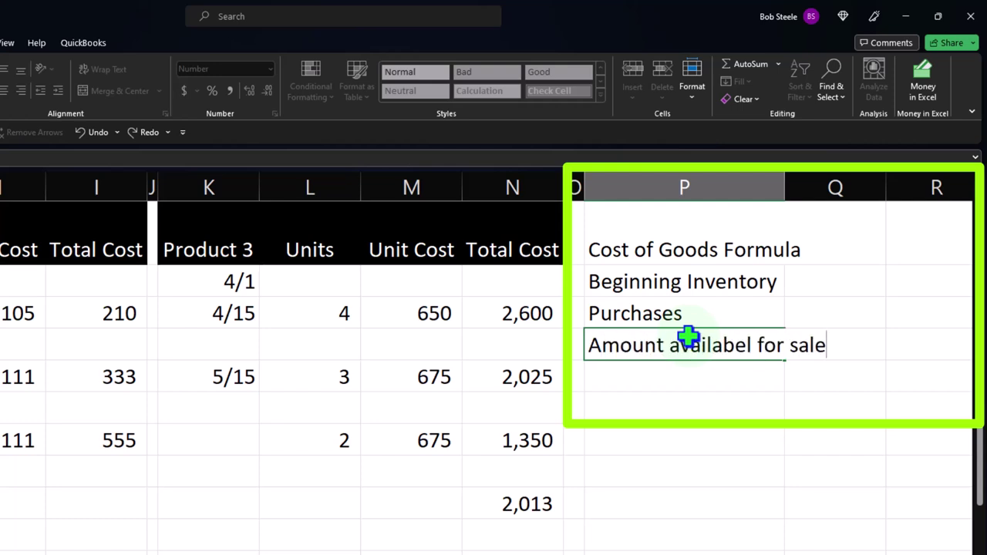
pyautogui.press('Return')
pyautogui.write('Ending enventory')
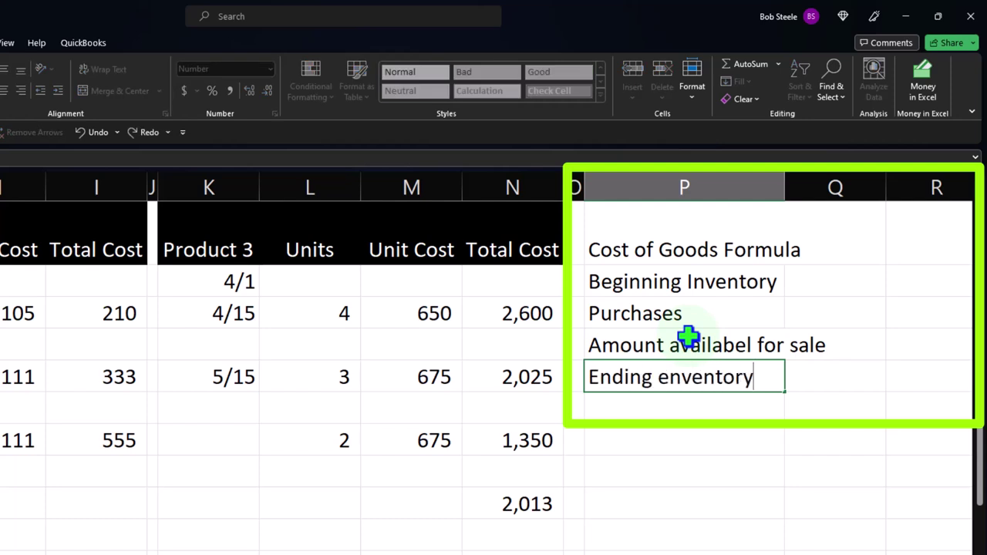
pyautogui.press('Return')
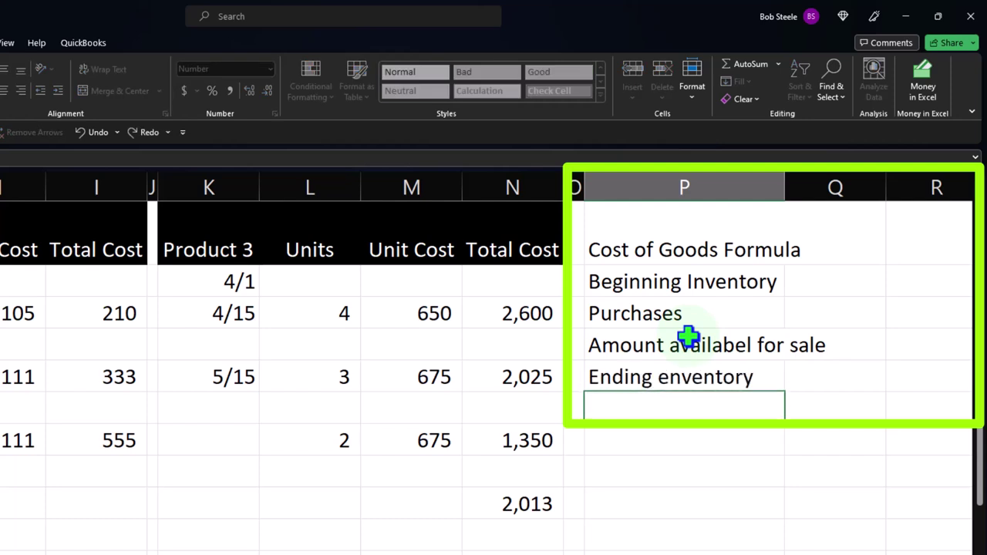
pyautogui.write('Gos')
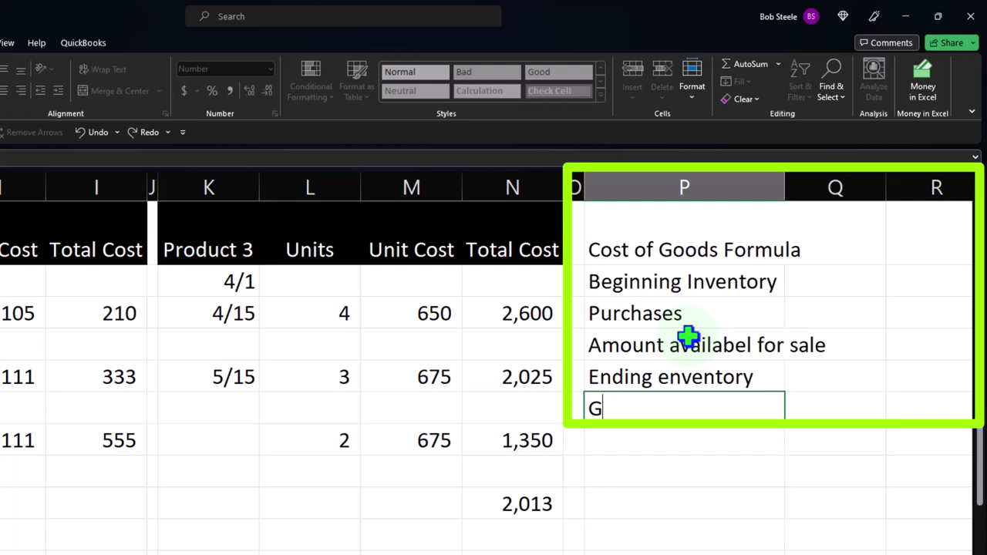
pyautogui.press('BackSpace')
pyautogui.press('BackSpace')
pyautogui.write('Cost of Goods')
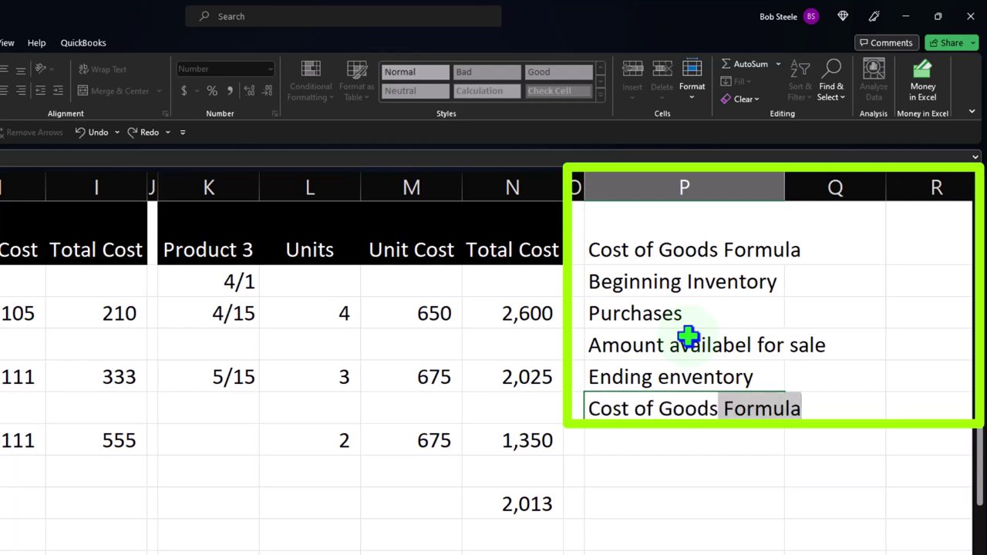
pyautogui.write(' Sold')
pyautogui.press('Tab')
pyautogui.moveTo(785, 191); pyautogui.dragTo(839, 188)
# Format the Cost of Goods Formula header cells P1:Q1 with a black fill and white text.
pyautogui.moveTo(770, 242); pyautogui.dragTo(865, 239)
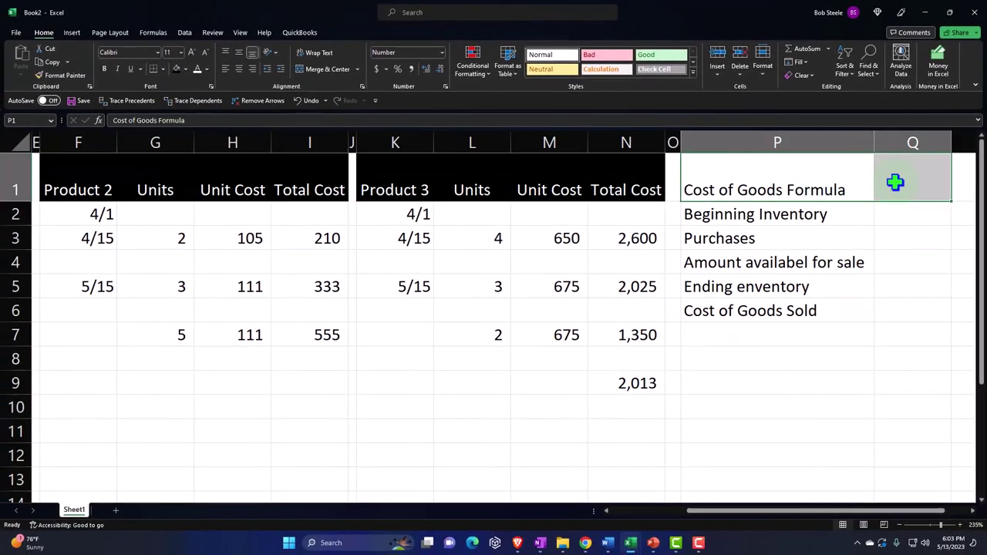
pyautogui.click(174, 68)
pyautogui.click(197, 70)
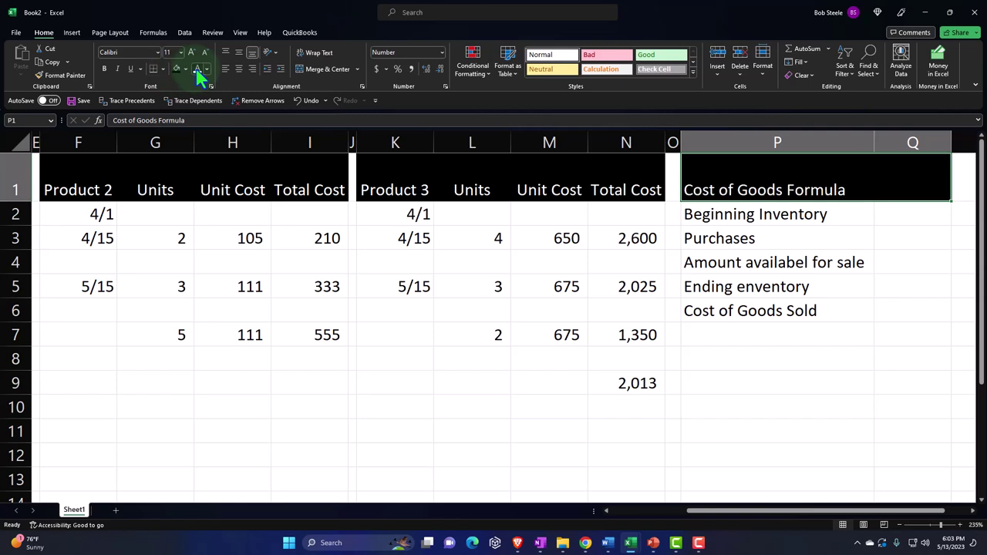
pyautogui.click(789, 236)
# Enter 0 as the Beginning Inventory amount in Q2.
pyautogui.click(894, 216)
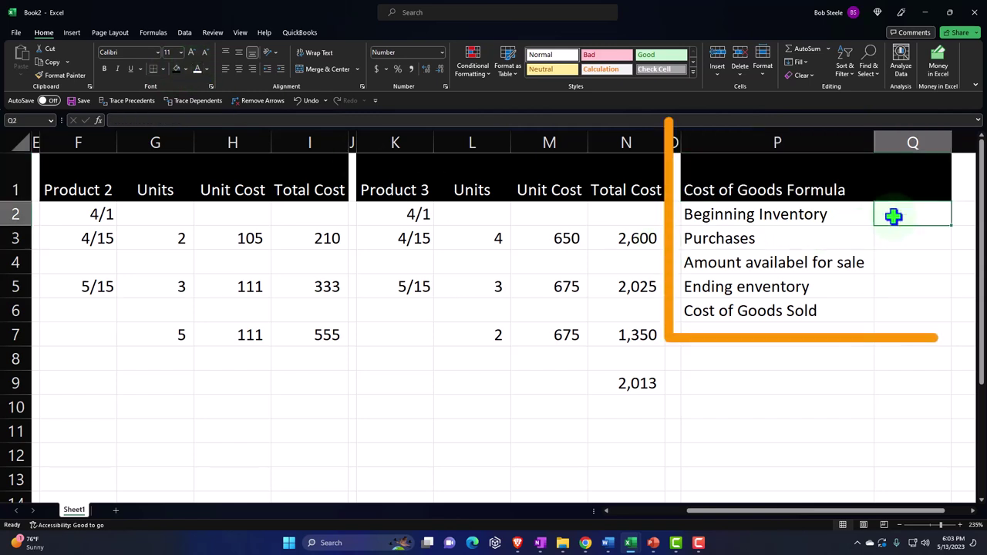
pyautogui.write('0')
pyautogui.press('Return')
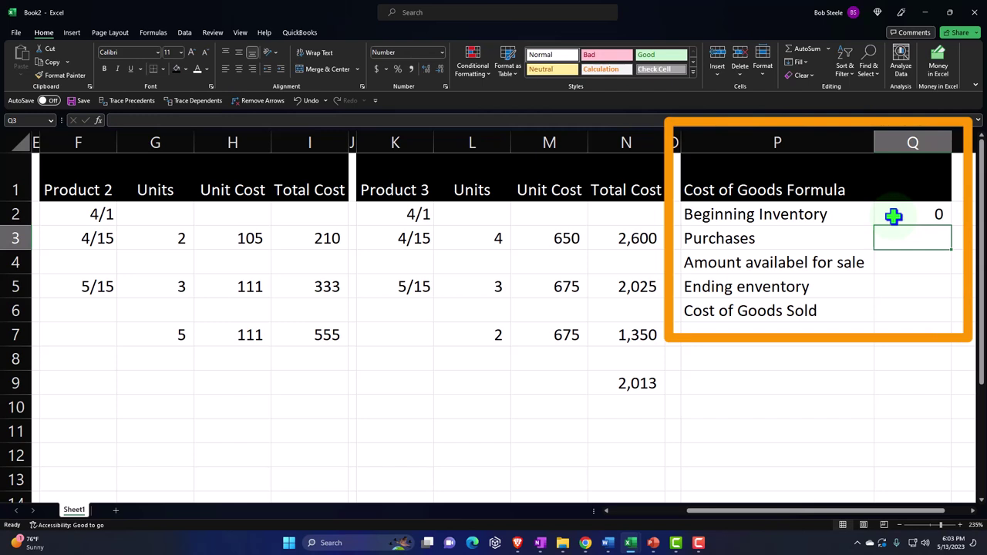
# Link the ending inventory amount in Q5 to the inventory total in N9.
pyautogui.press('Down')
pyautogui.press('Down')
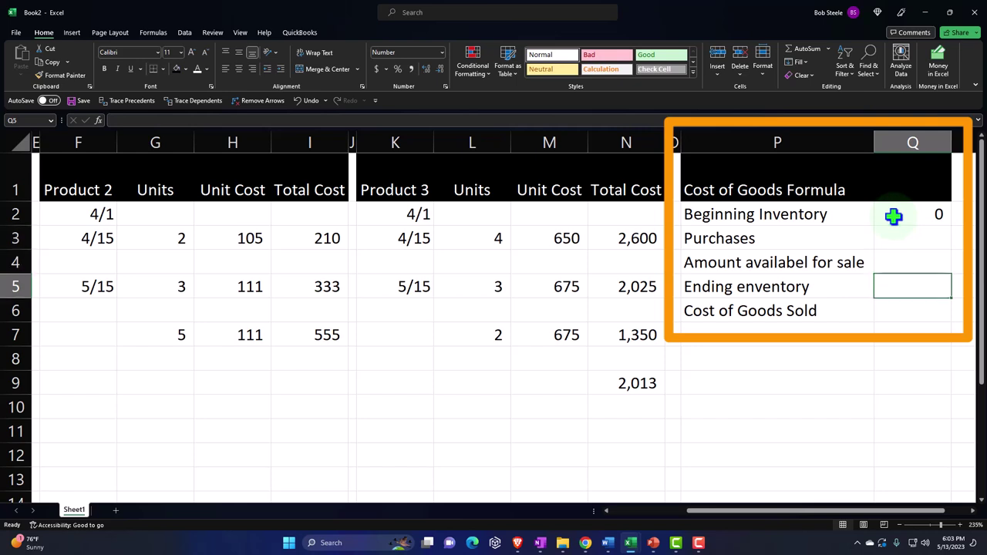
pyautogui.write('=')
pyautogui.press('Left')
pyautogui.press('Left')
pyautogui.press('Left')
pyautogui.press('Down')
pyautogui.press('Down')
pyautogui.press('Down')
pyautogui.press('Down')
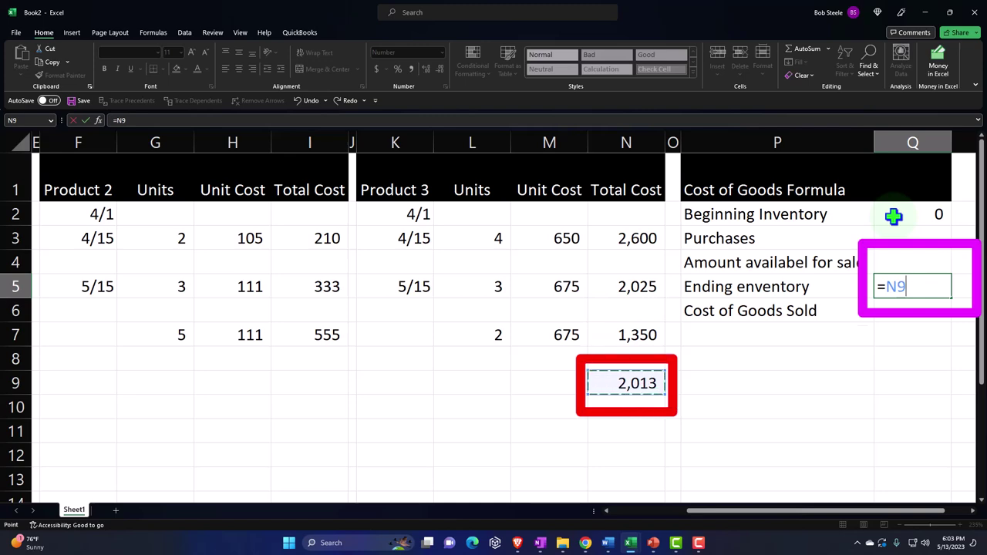
pyautogui.press('Left')
pyautogui.press('Left')
pyautogui.press('Left')
pyautogui.press('Left')
pyautogui.press('Left')
pyautogui.press('Left')
pyautogui.press('Left')
pyautogui.press('Left')
pyautogui.press('Left')
pyautogui.press('Left')
pyautogui.press('Left')
pyautogui.press('Left')
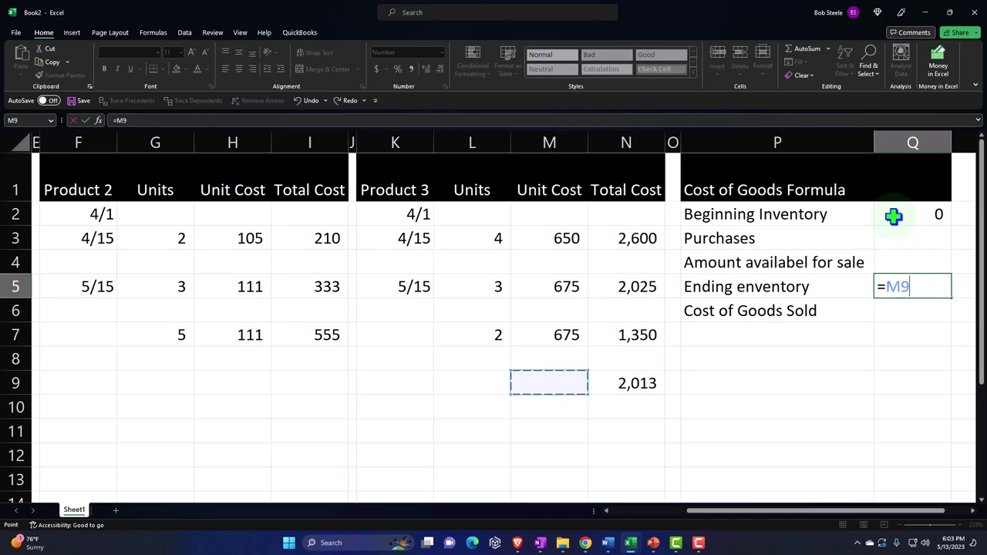
pyautogui.press('Right')
pyautogui.press('Right')
pyautogui.press('Right')
pyautogui.press('Right')
pyautogui.press('Right')
pyautogui.press('Right')
pyautogui.press('Right')
pyautogui.press('Right')
pyautogui.press('Right')
pyautogui.press('Right')
pyautogui.press('Right')
pyautogui.press('Right')
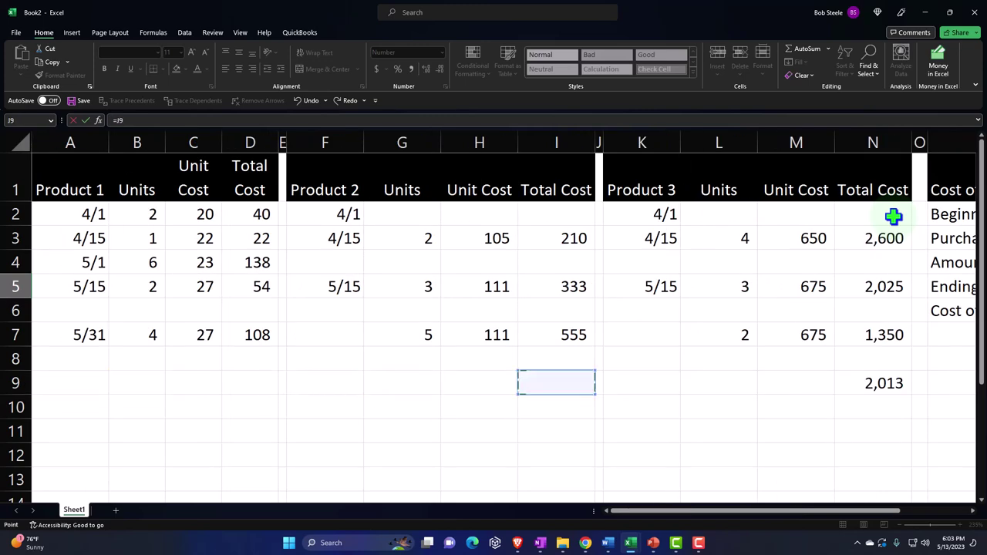
pyautogui.press('Return')
pyautogui.press('Right')
pyautogui.press('Right')
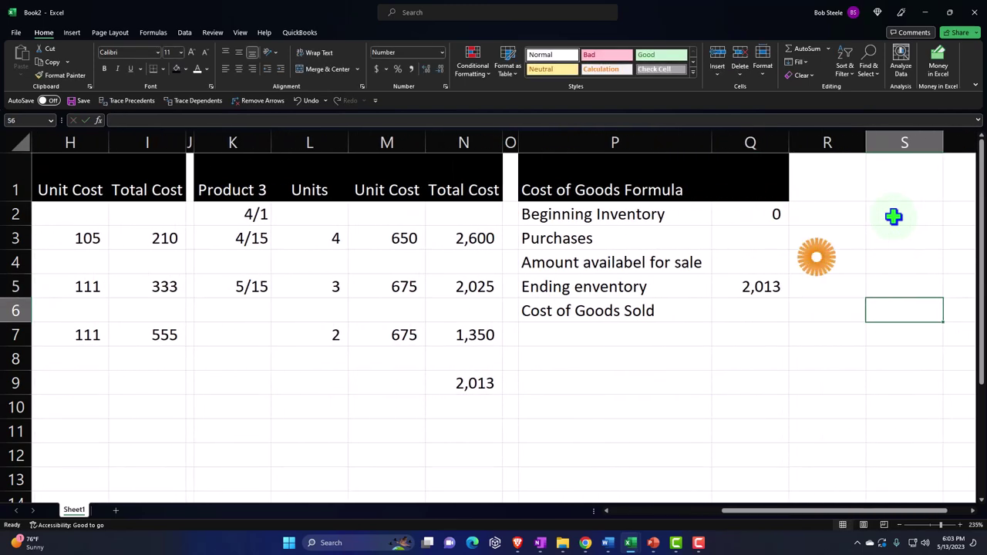
pyautogui.press('Left')
pyautogui.press('Left')
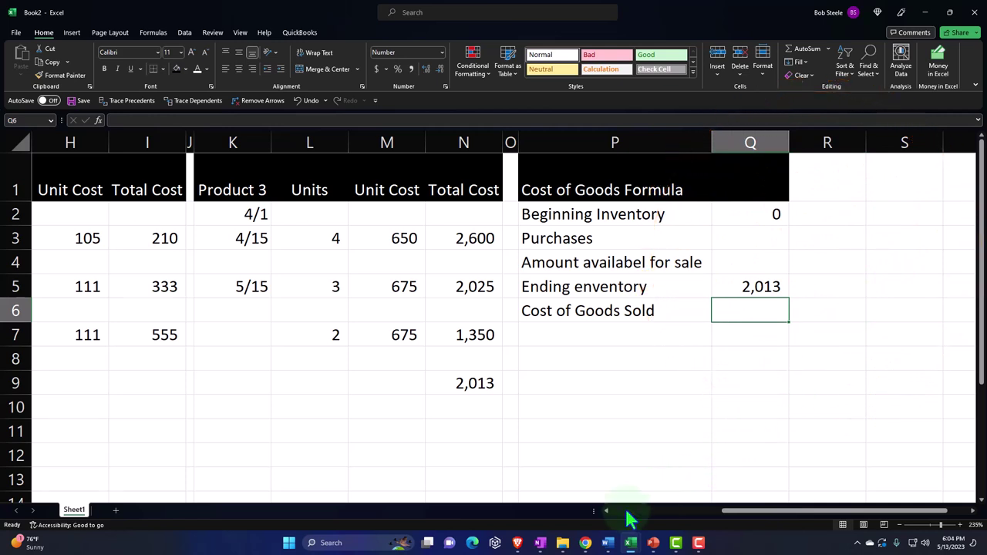
# Check the cost of goods sold amounts on the QuickBooks Online Profit and Loss report, and return to the Excel worksheet.
pyautogui.moveTo(585, 543)
pyautogui.click(571, 501)
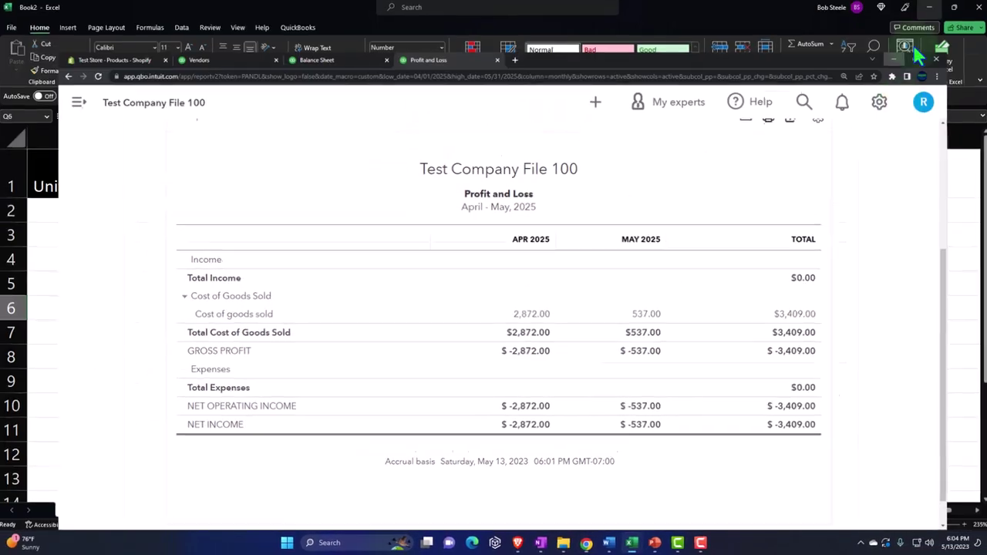
pyautogui.click(912, 42)
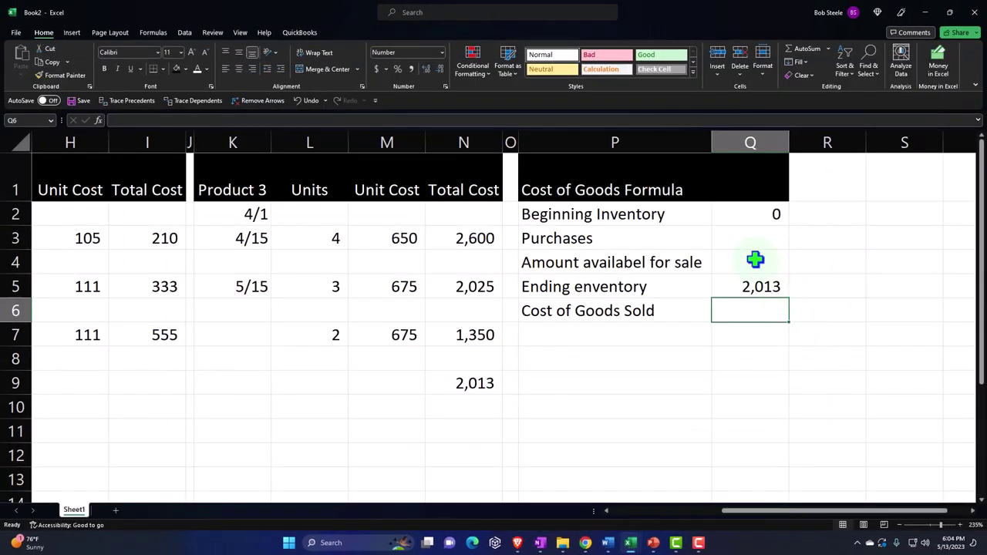
# Enter 3,409 as the Cost of Goods Sold amount in Q6.
pyautogui.write('3,409')
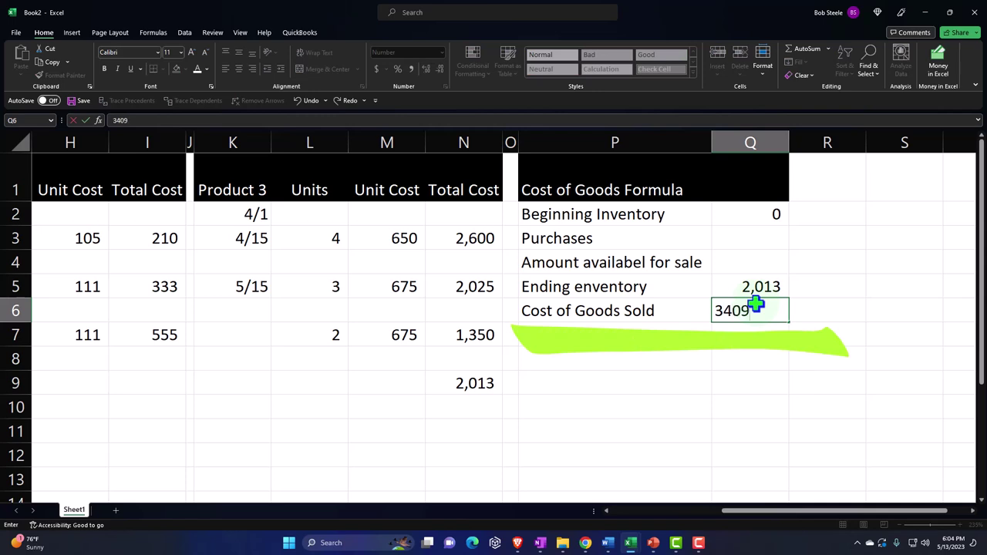
pyautogui.press('Return')
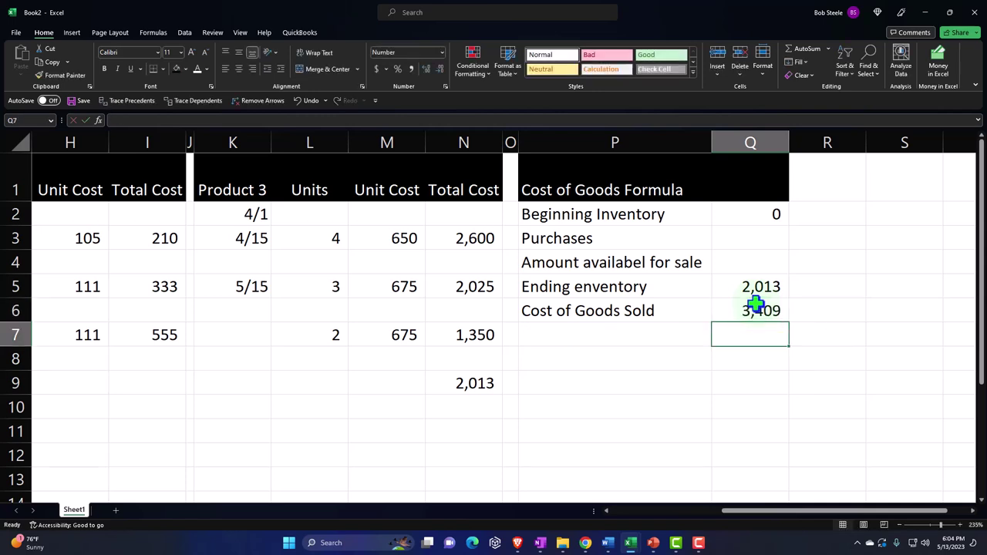
pyautogui.press('Up')
pyautogui.press('Up')
pyautogui.press('Up')
pyautogui.press('Up')
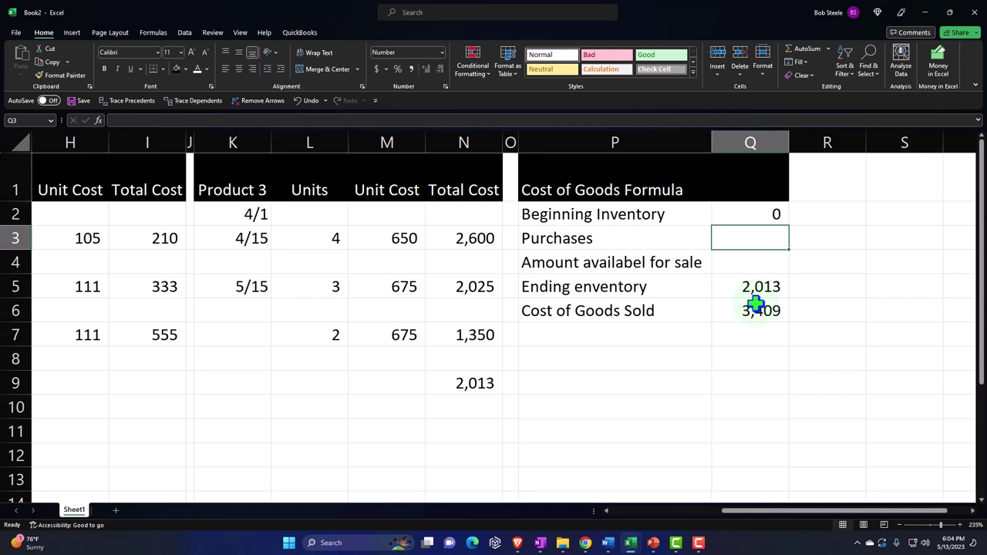
# Write the equation 0+x-2013=3409 beside the Purchases row in S3.
pyautogui.press('Right')
pyautogui.press('Right')
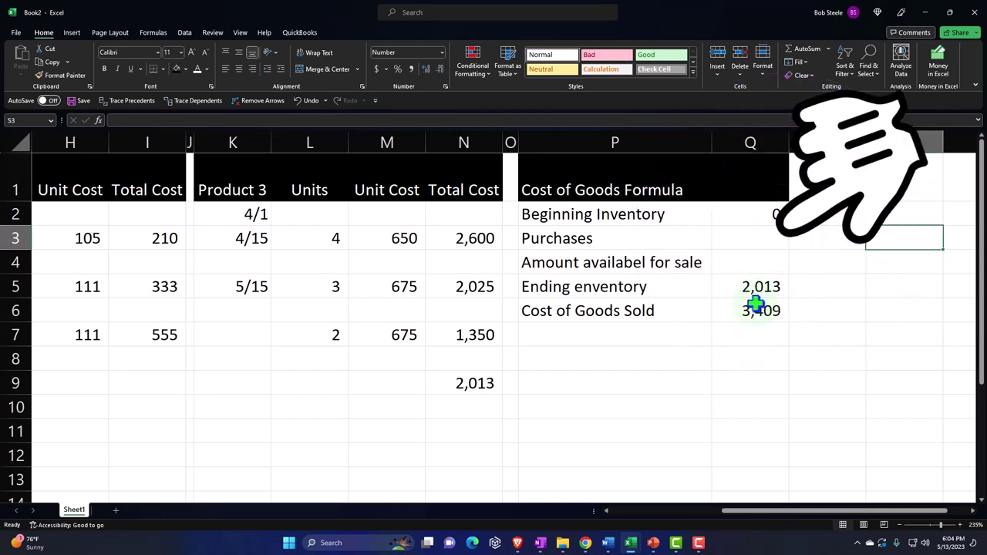
pyautogui.write('0')
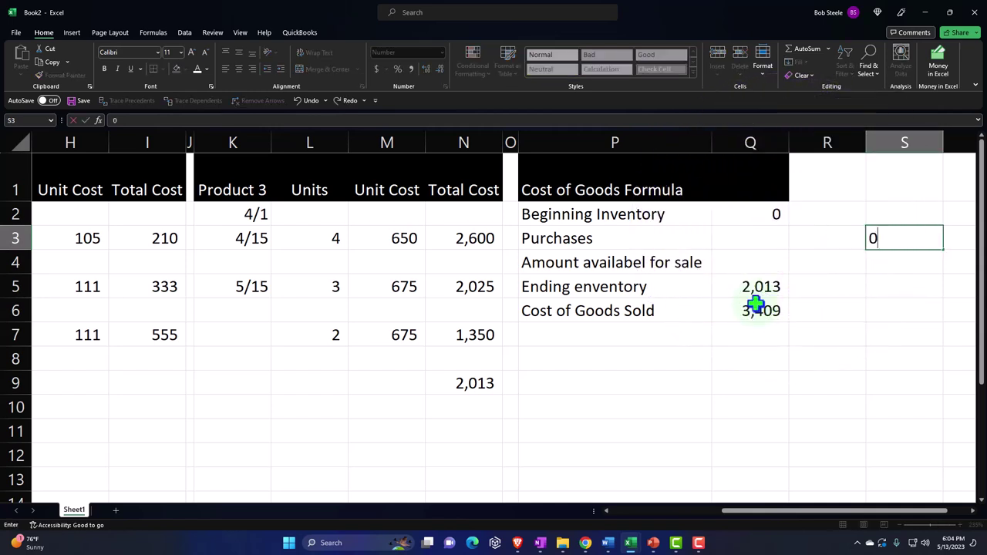
pyautogui.write('+x')
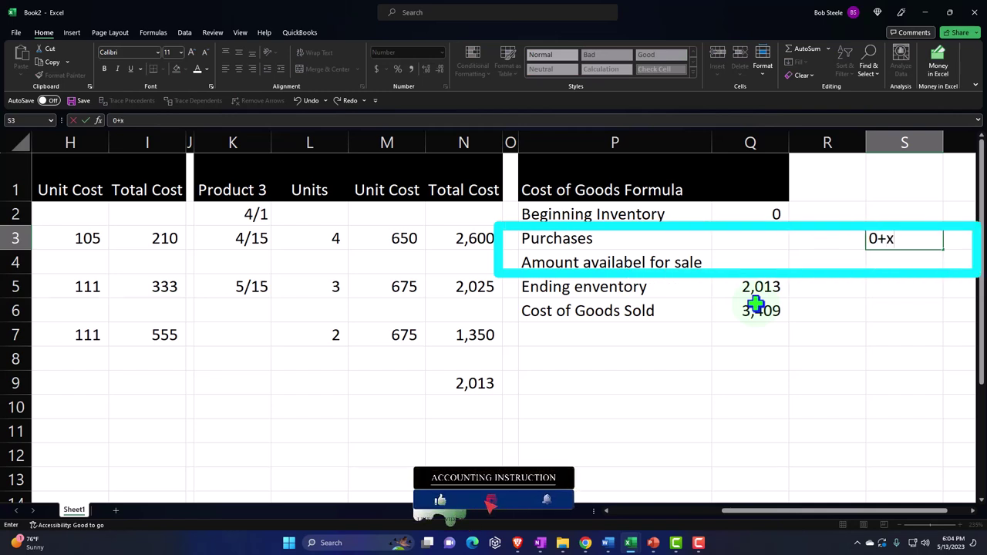
pyautogui.write('-2013=')
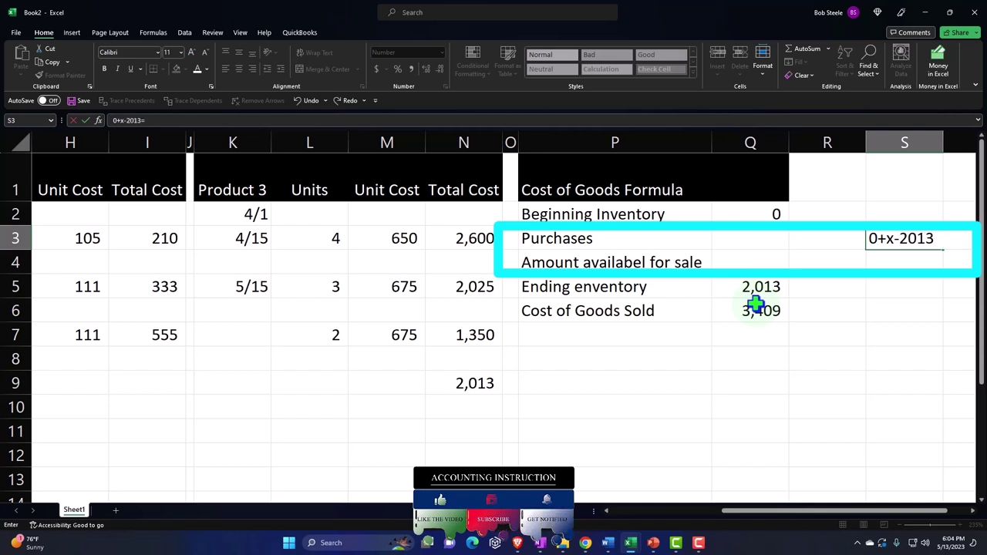
pyautogui.write('3409')
pyautogui.press('Return')
pyautogui.press('Right')
pyautogui.press('Right')
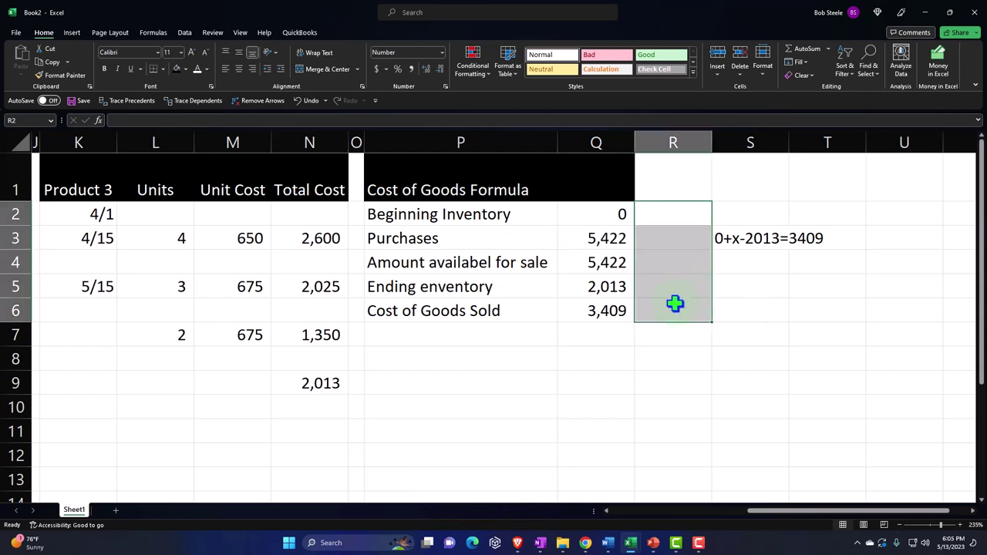
# Calculate the Purchases amount in Q3 with the formula =Q6+Q5-Q2.
pyautogui.click(674, 307)
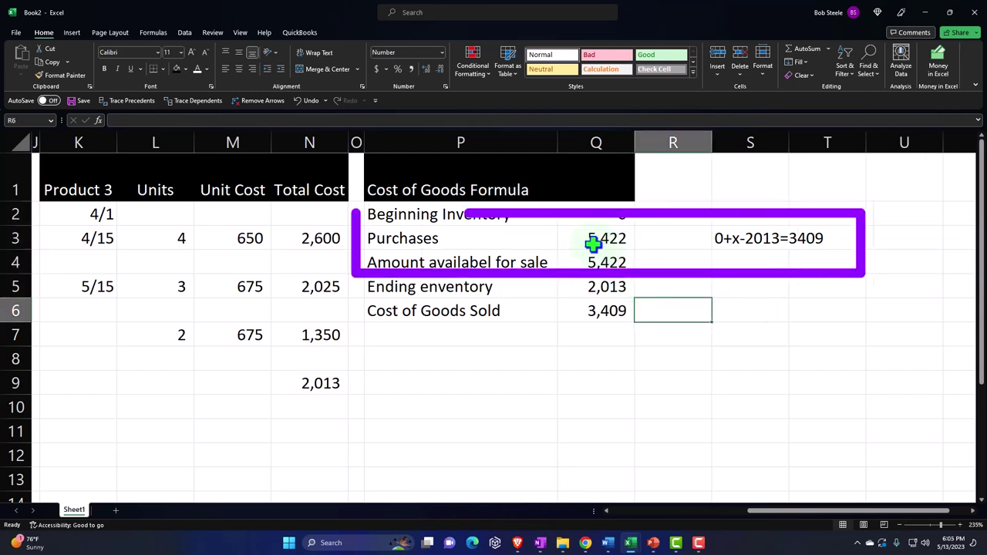
pyautogui.click(592, 242)
pyautogui.write('=')
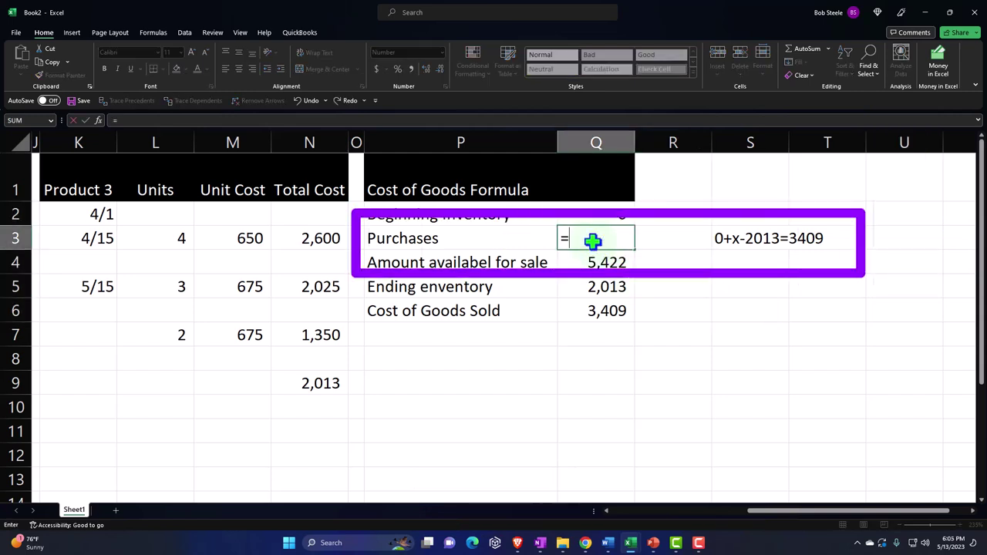
pyautogui.press('Down')
pyautogui.press('Down')
pyautogui.press('Down')
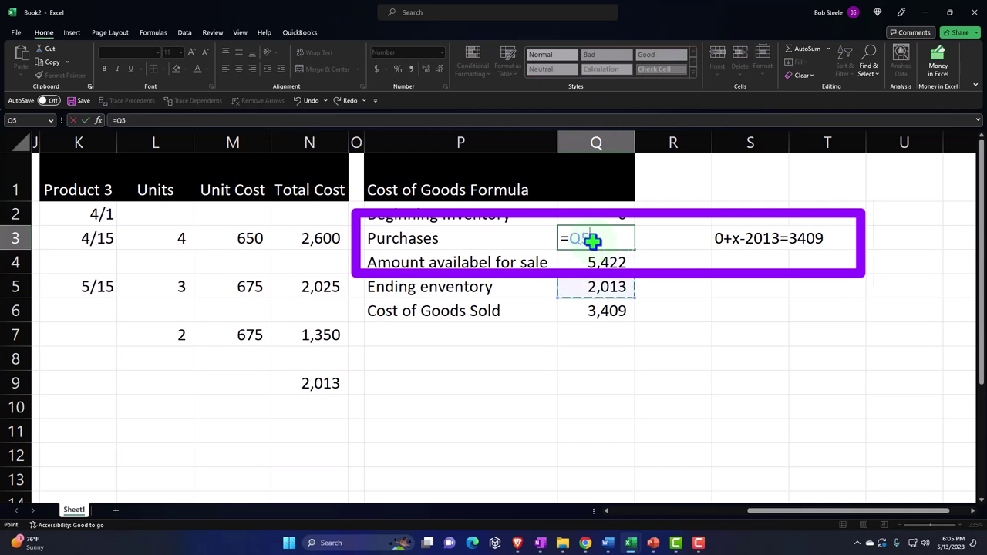
pyautogui.write('+')
pyautogui.press('Up')
pyautogui.press('Return')
# Calculate the amount available for sale in Q4 by adding Q2 and Q3.
pyautogui.press('Down')
pyautogui.press('Up')
pyautogui.write('+')
pyautogui.press('Up')
pyautogui.press('Up')
pyautogui.write('+')
pyautogui.press('Down')
pyautogui.press('Return')
# Start a check column by linking R2 to the beginning inventory in Q2 and R3 to the purchases in Q3.
pyautogui.press('Right')
pyautogui.press('Up')
pyautogui.press('Up')
pyautogui.press('Up')
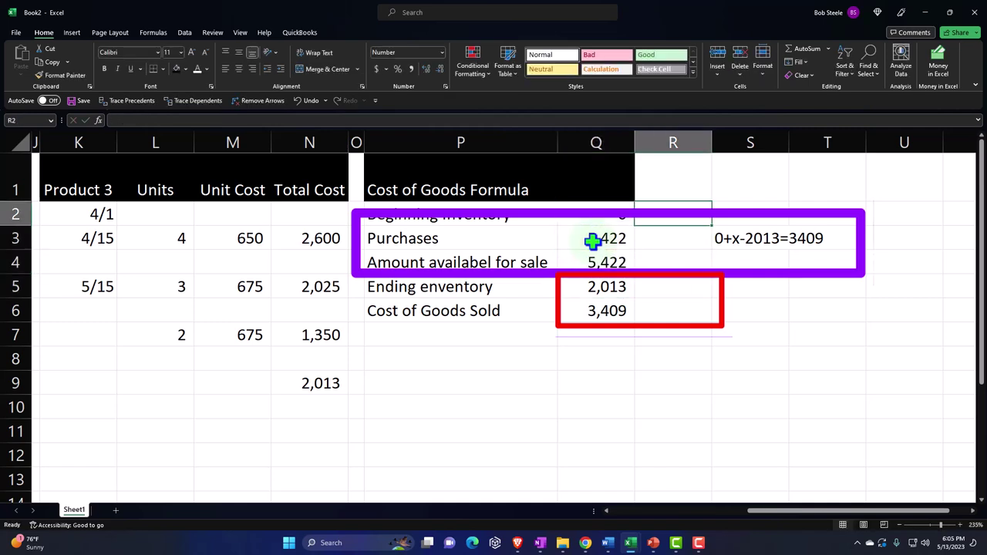
pyautogui.write('0')
pyautogui.press('Return')
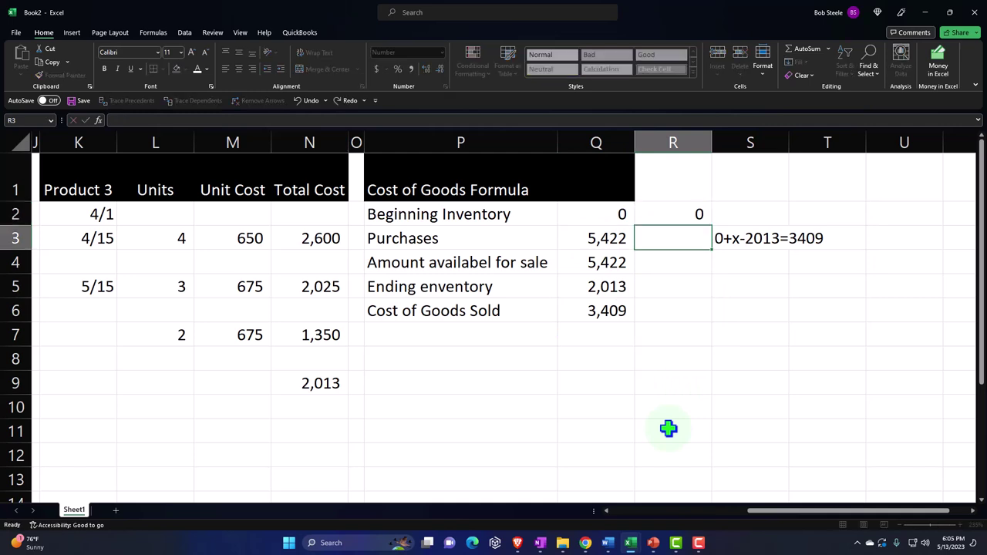
pyautogui.write('=')
pyautogui.press('Left')
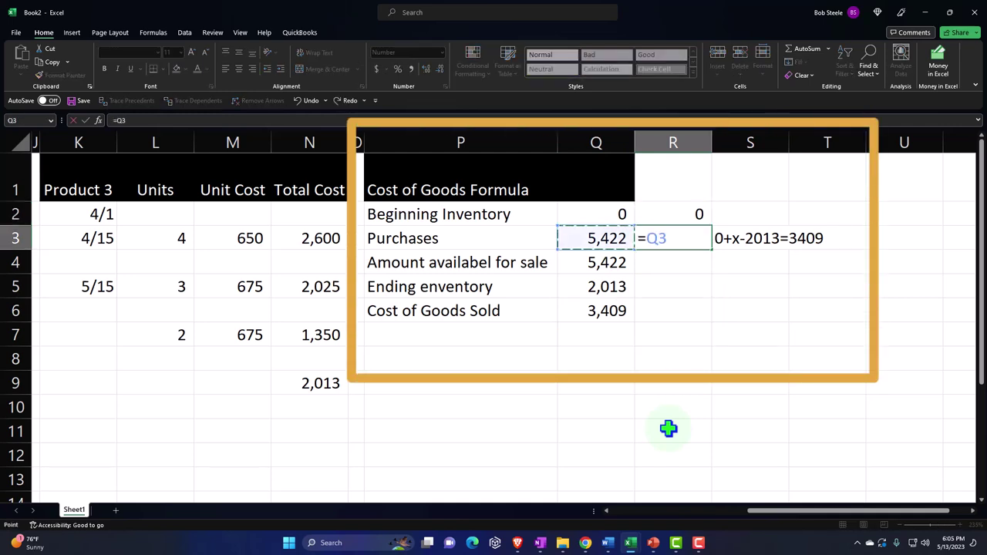
pyautogui.press('Return')
# Sum R2:R3 as the amount available for sale in R4 and link the ending inventory in R5 to Q5.
pyautogui.write('=sum(')
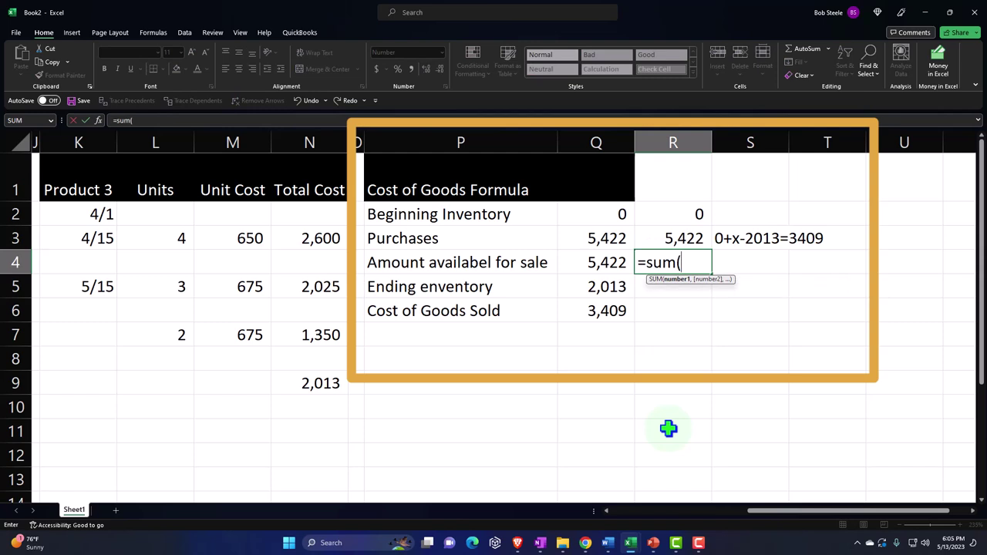
pyautogui.press('Up')
pyautogui.hotkey('shift', 'Up')
pyautogui.press('Return')
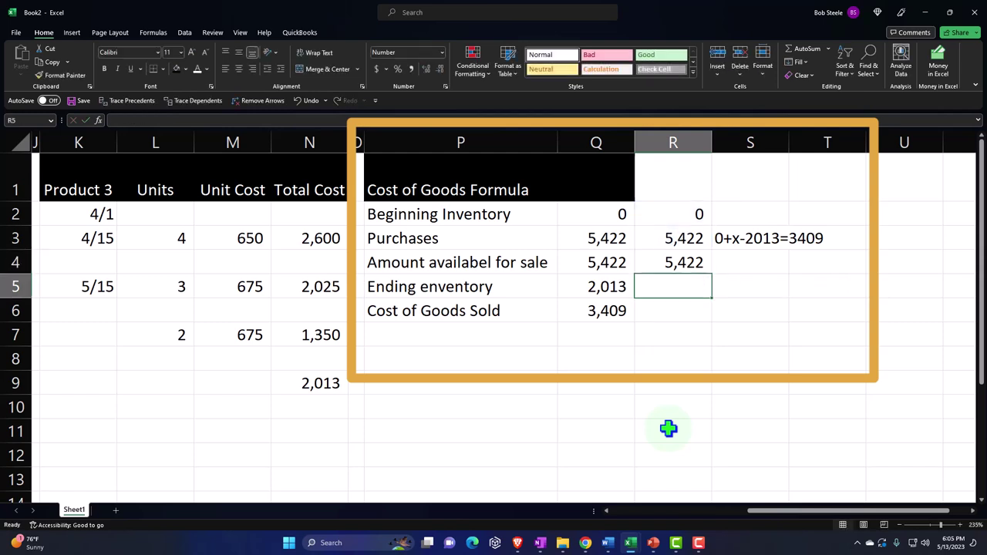
pyautogui.write('=')
pyautogui.press('Left')
pyautogui.press('Return')
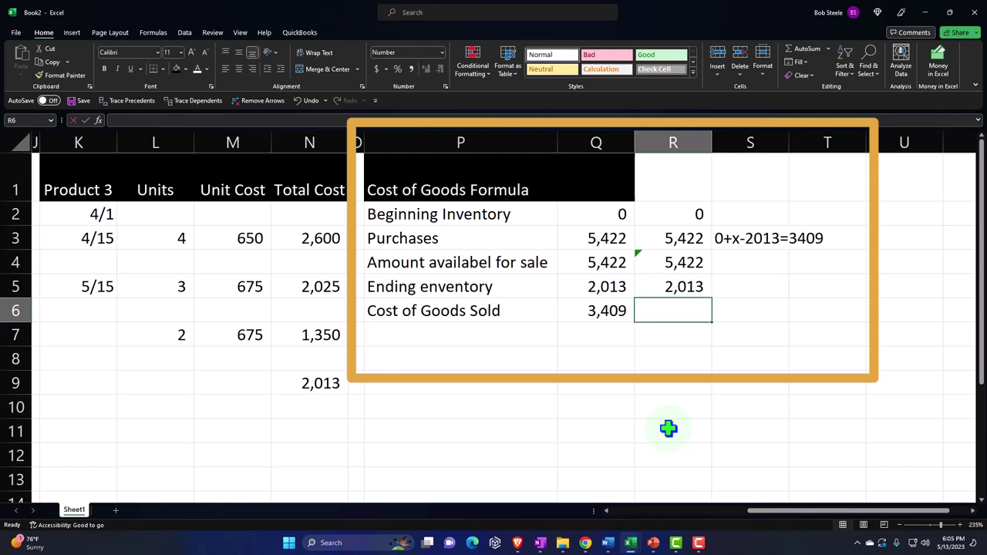
# Calculate the cost of goods sold in R6 by subtracting R5 from R4.
pyautogui.write('=')
pyautogui.press('Up')
pyautogui.press('Up')
pyautogui.write('-')
pyautogui.press('Up')
pyautogui.press('Return')
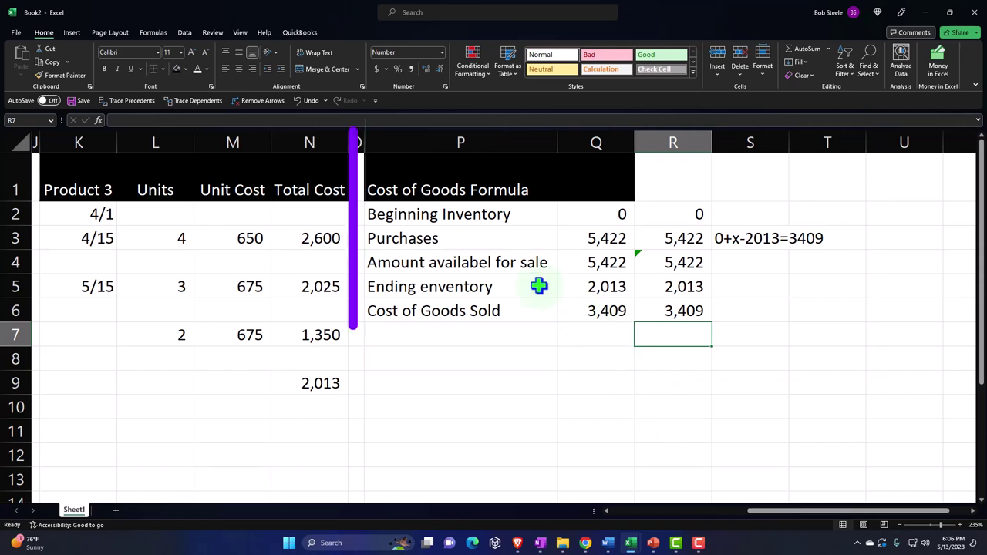
# Set the Beginning Inventory in Q2 to 1,000 and update the equation in S3 to 1000+x-2013=3409.
pyautogui.moveTo(540, 284); pyautogui.dragTo(580, 282)
pyautogui.moveTo(533, 307); pyautogui.dragTo(591, 310)
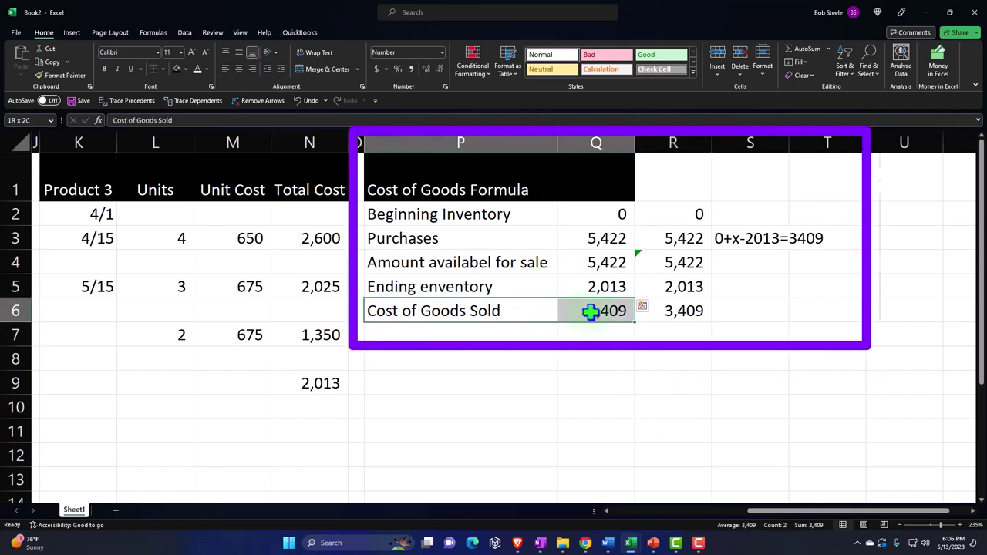
pyautogui.moveTo(491, 245); pyautogui.dragTo(573, 241)
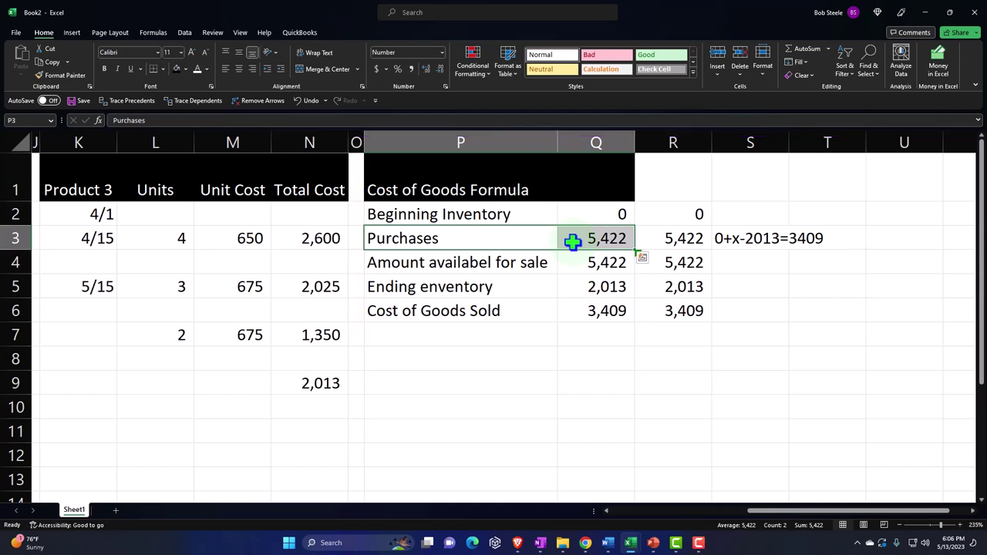
pyautogui.click(585, 218)
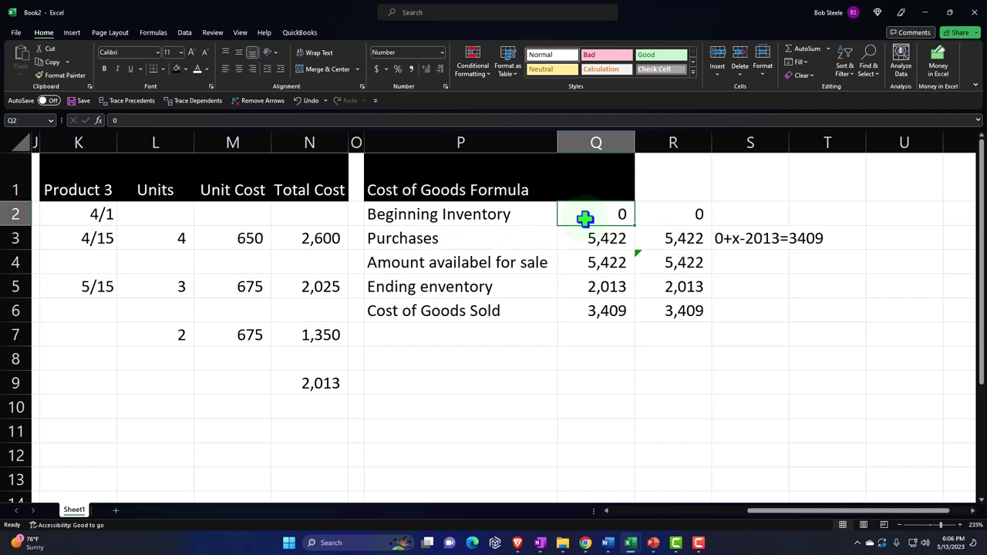
pyautogui.write('1,000')
pyautogui.press('Return')
pyautogui.click(584, 364)
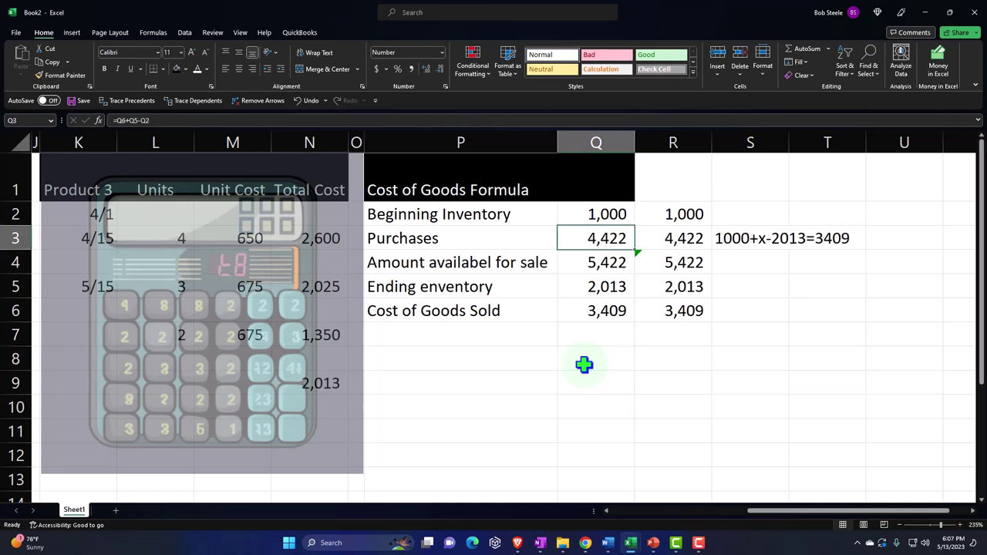
# Examine the Purchases formula in Q3 and the check column's formulas from R2 through R6.
pyautogui.doubleClick(599, 236)
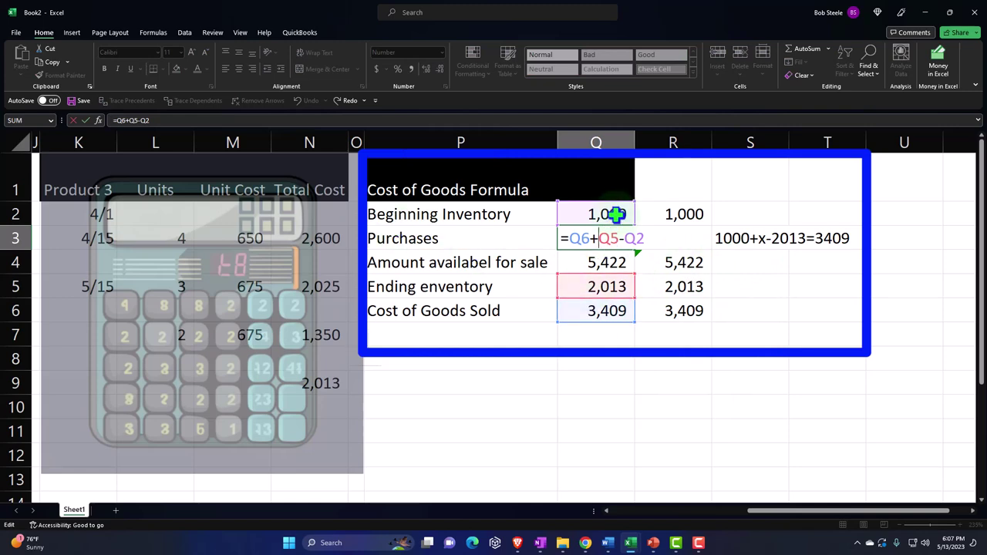
pyautogui.press('Return')
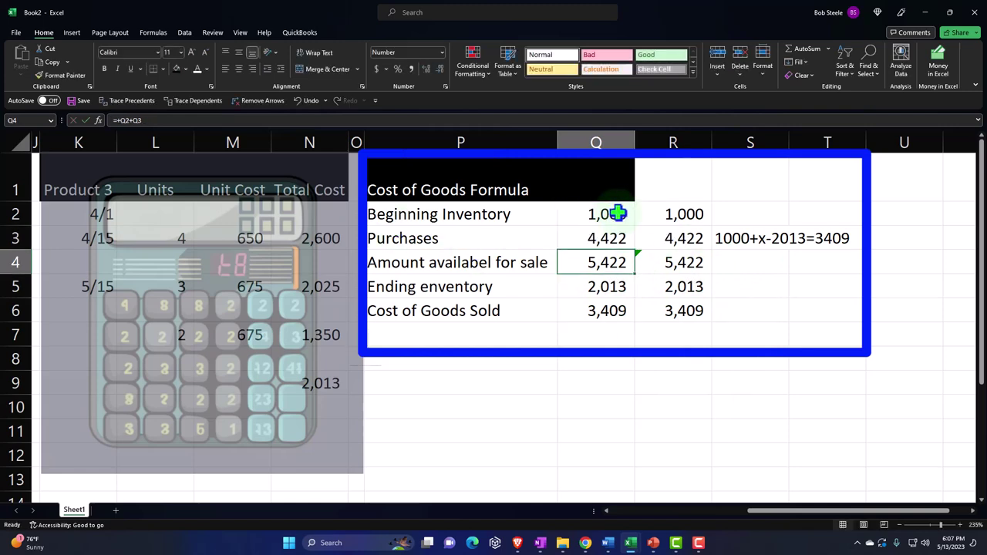
pyautogui.click(674, 215)
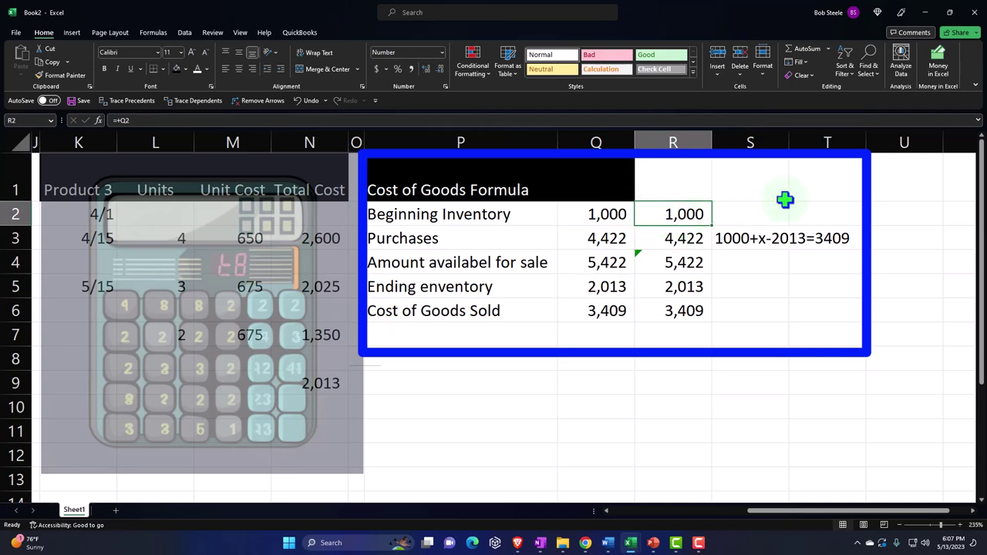
pyautogui.press('Down')
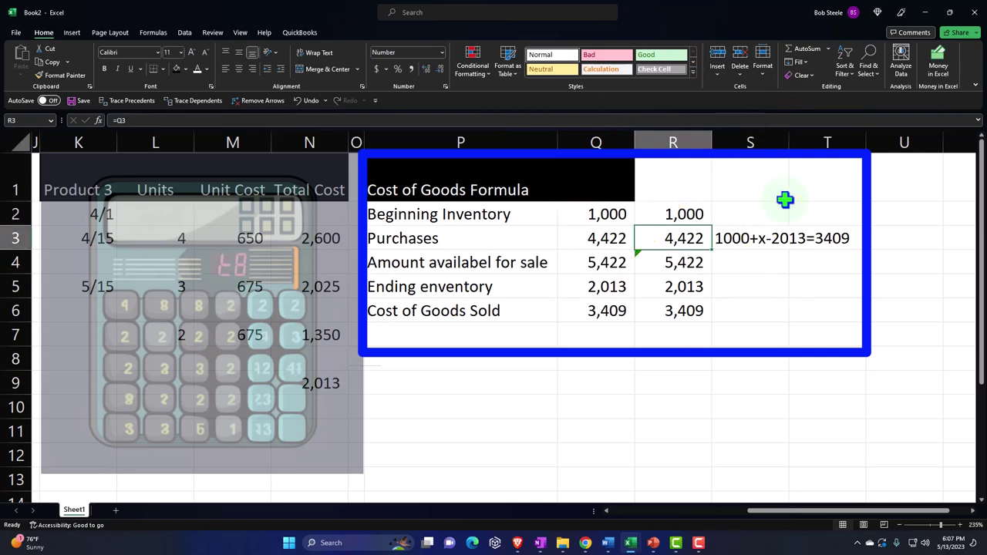
pyautogui.press('Down')
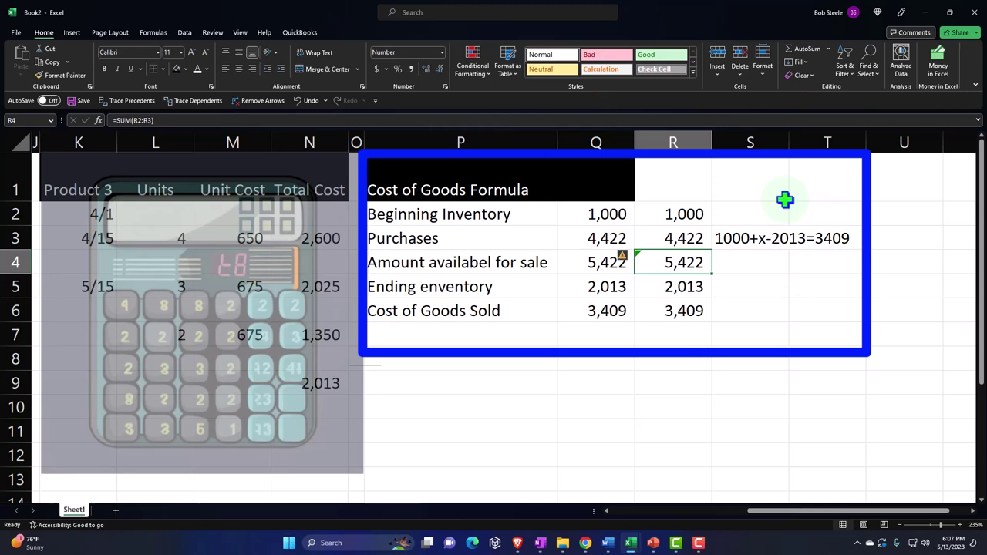
pyautogui.press('Down')
pyautogui.press('Down')
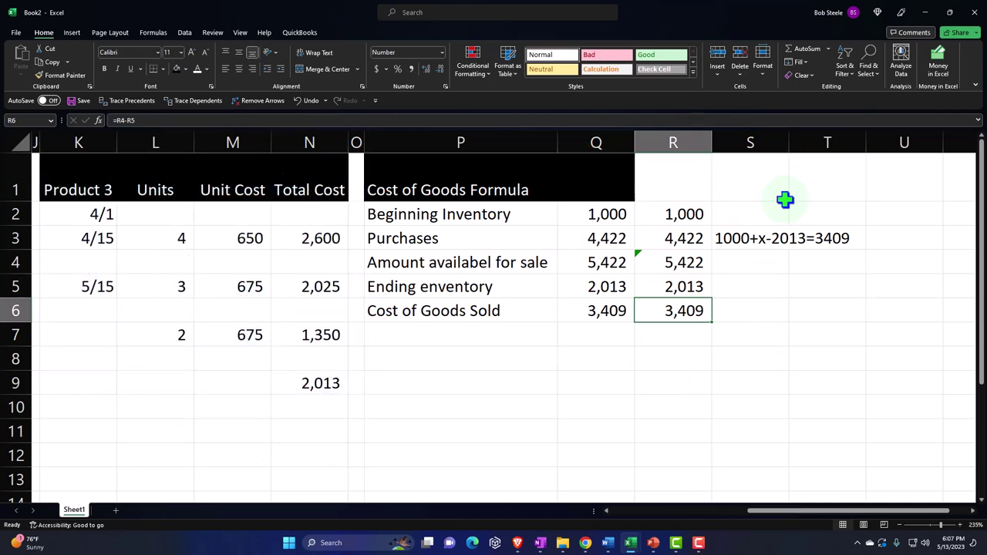
# Compare the inventory total in N9 with the QuickBooks Online Profit and Loss report, and return to the Excel worksheet.
pyautogui.click(324, 386)
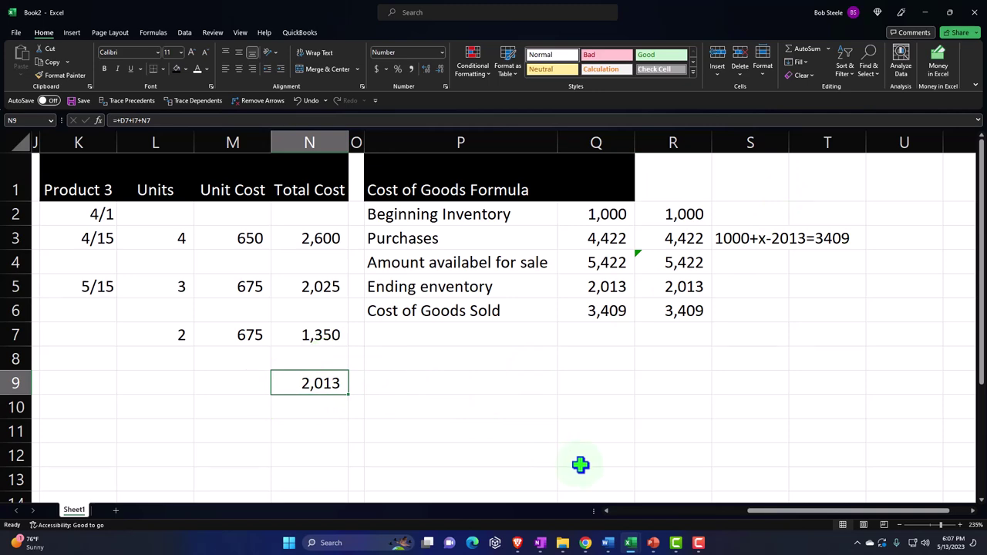
pyautogui.moveTo(586, 543)
pyautogui.click(573, 502)
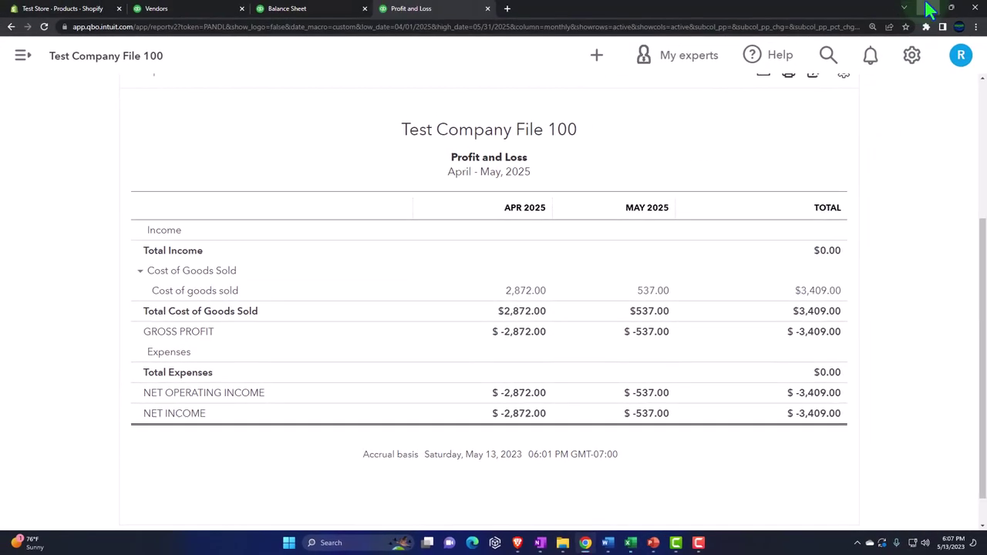
pyautogui.click(929, 9)
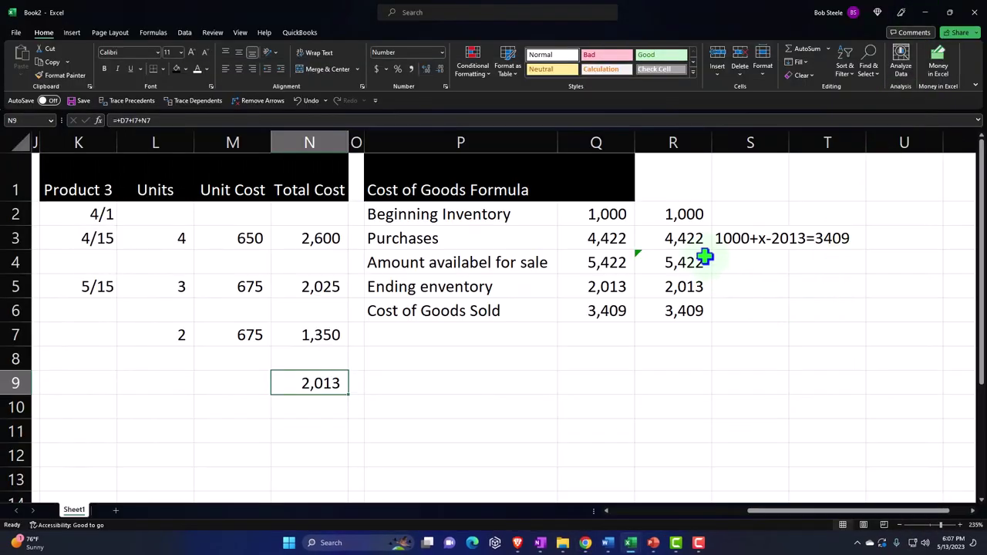
# Review the beginning inventory in Q2 and the Purchases formula in Q3, and go back to the product cost tables.
pyautogui.click(613, 212)
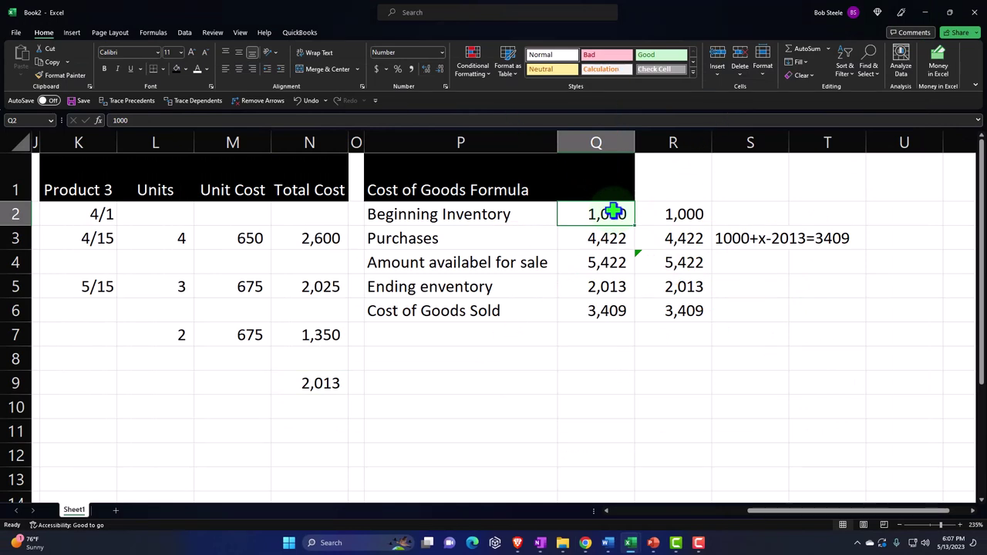
pyautogui.press('Down')
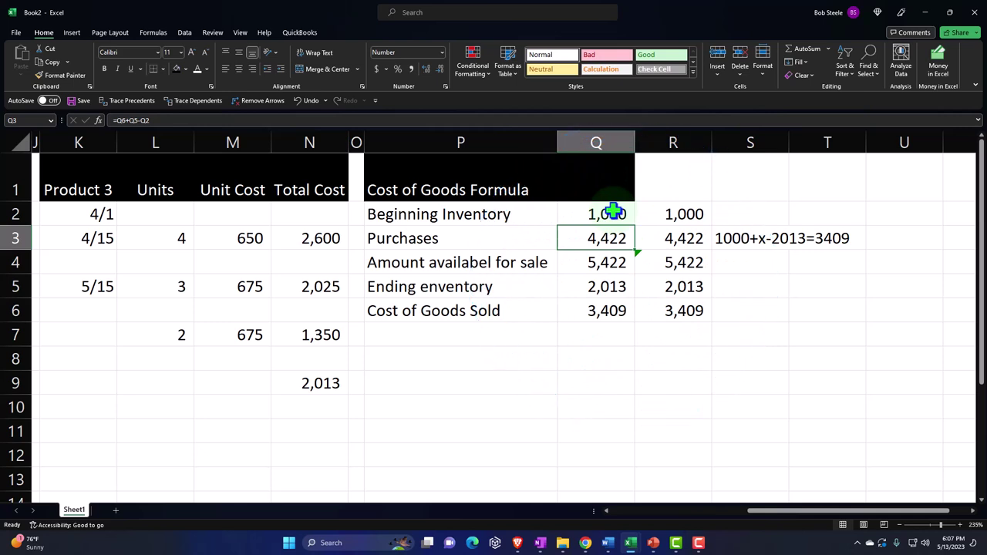
pyautogui.click(472, 332)
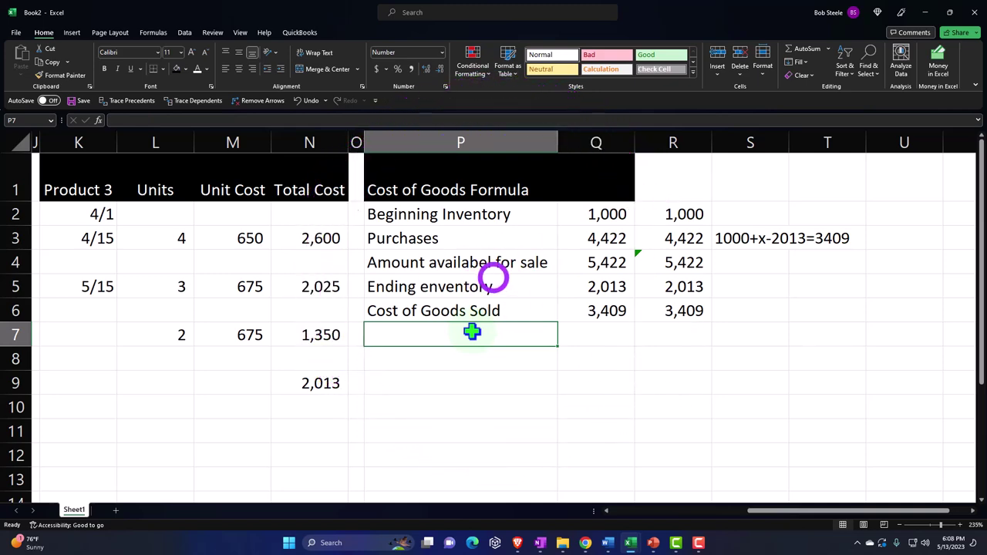
pyautogui.press('Home')
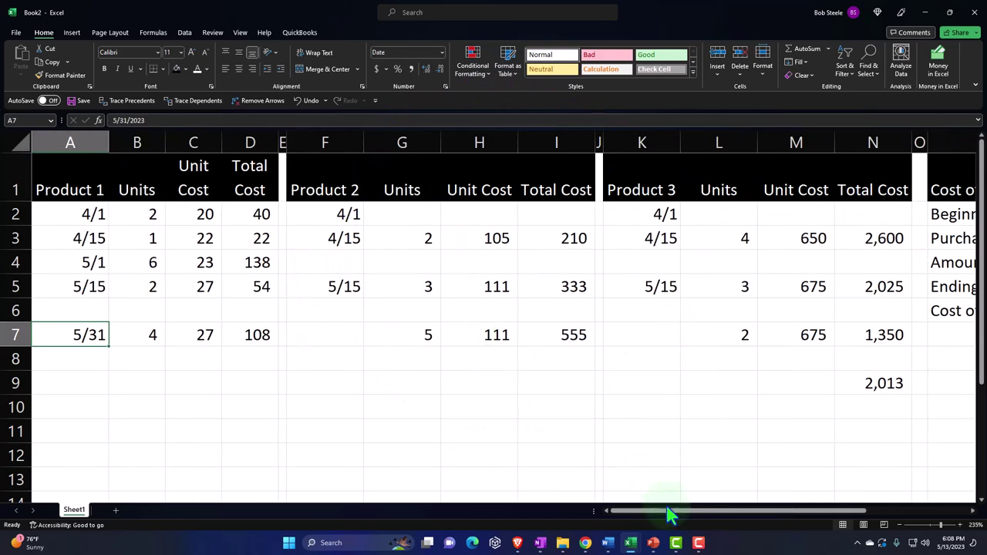
# Switch to the browser to review the Shopify product list and the QuickBooks Online Profit and Loss report.
pyautogui.click(586, 542)
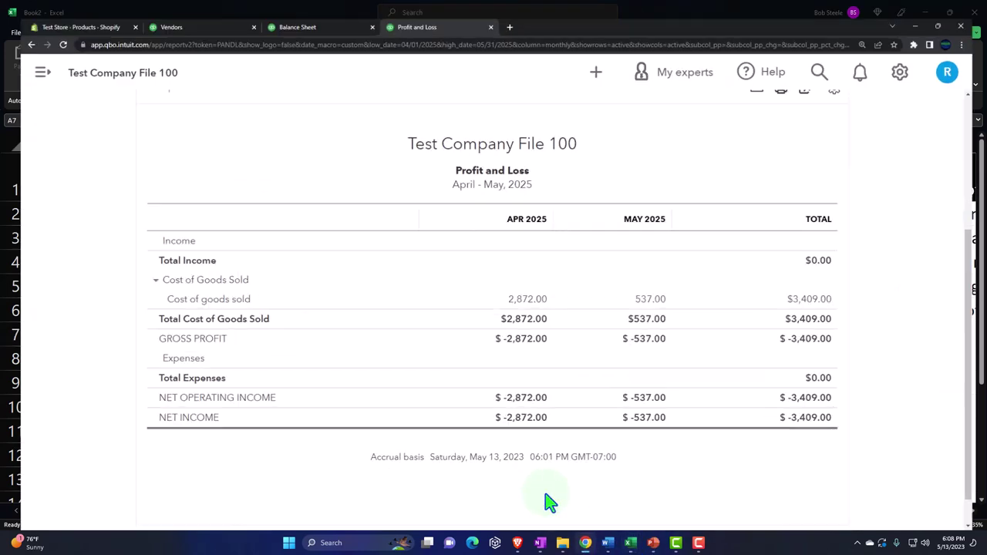
pyautogui.click(89, 15)
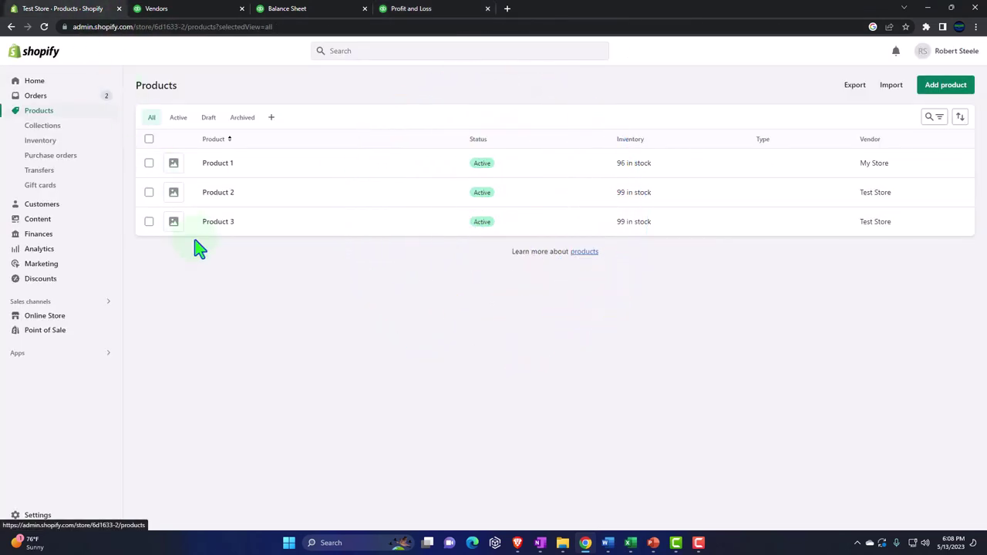
pyautogui.click(199, 248)
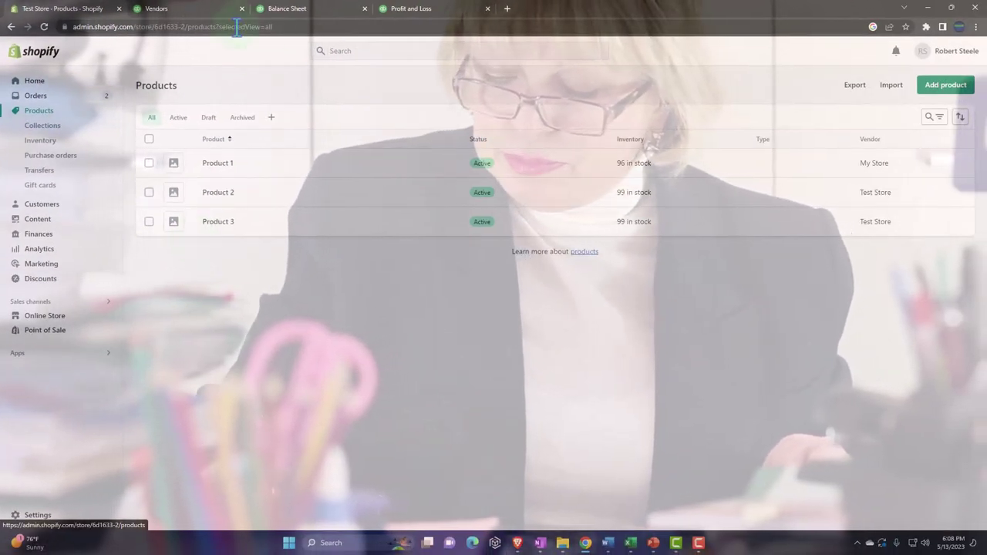
pyautogui.click(277, 9)
pyautogui.click(420, 9)
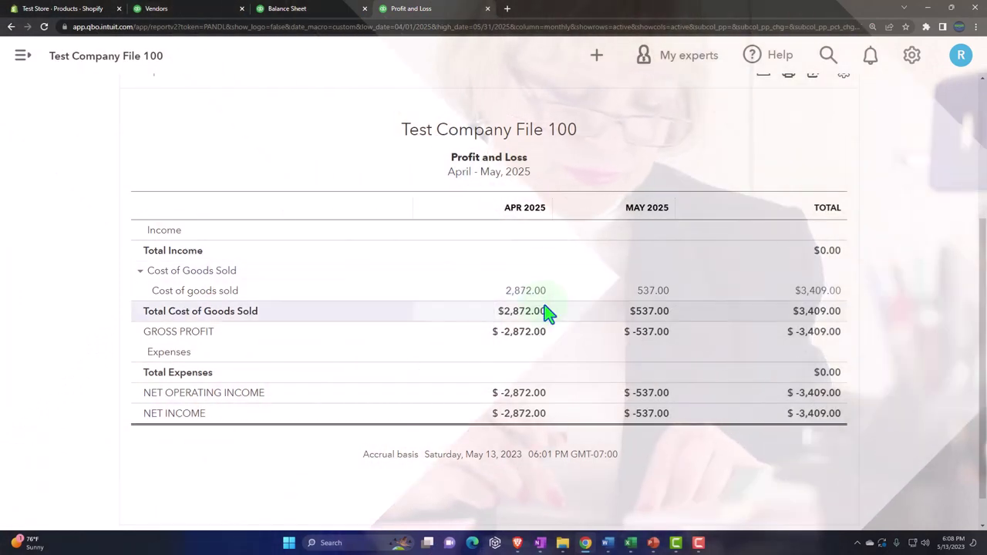